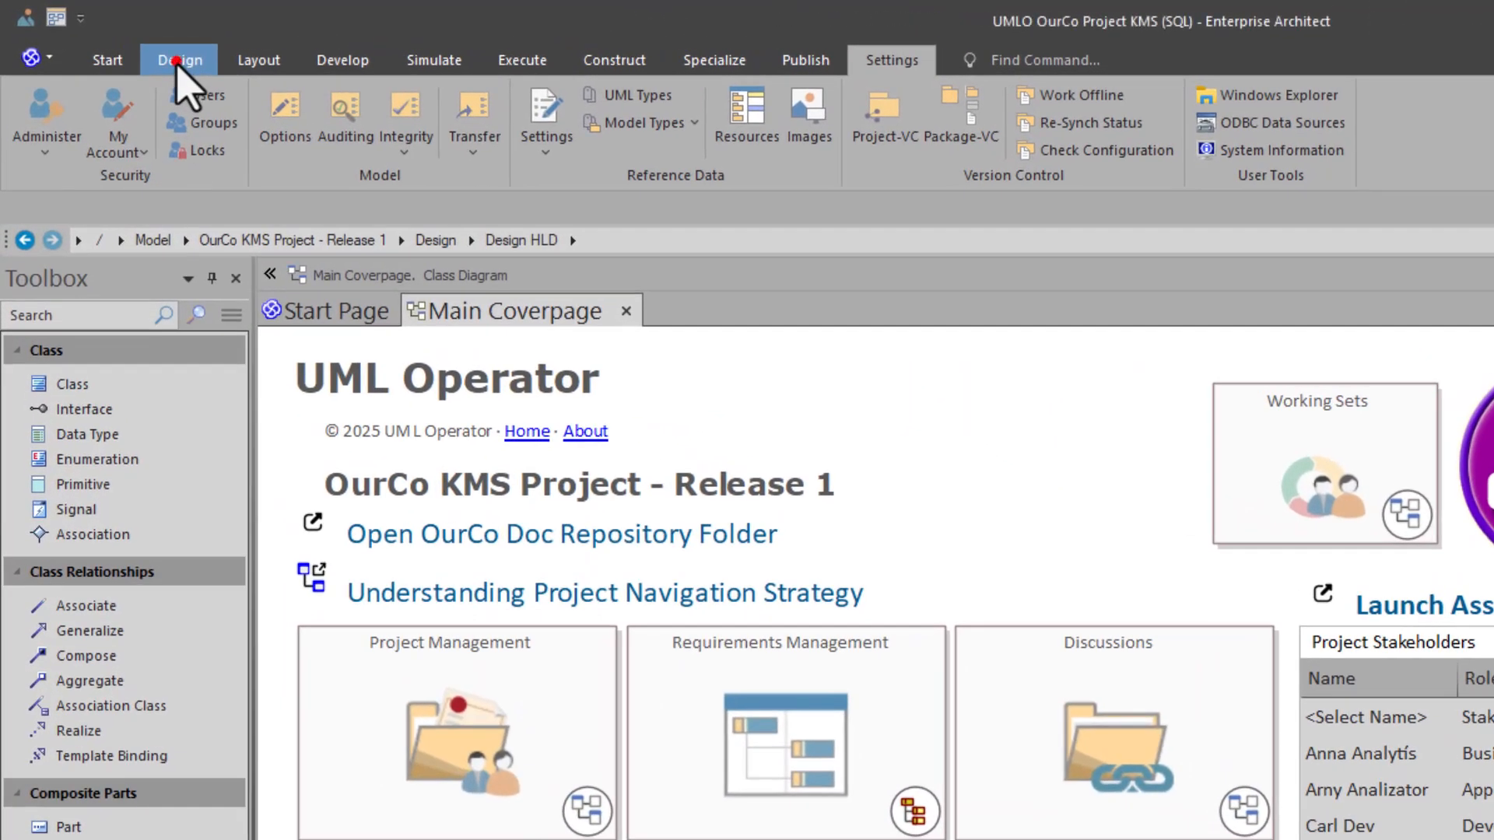
- Open the OurCo project's glossary and browse through its list of terms
left_click(121, 41)
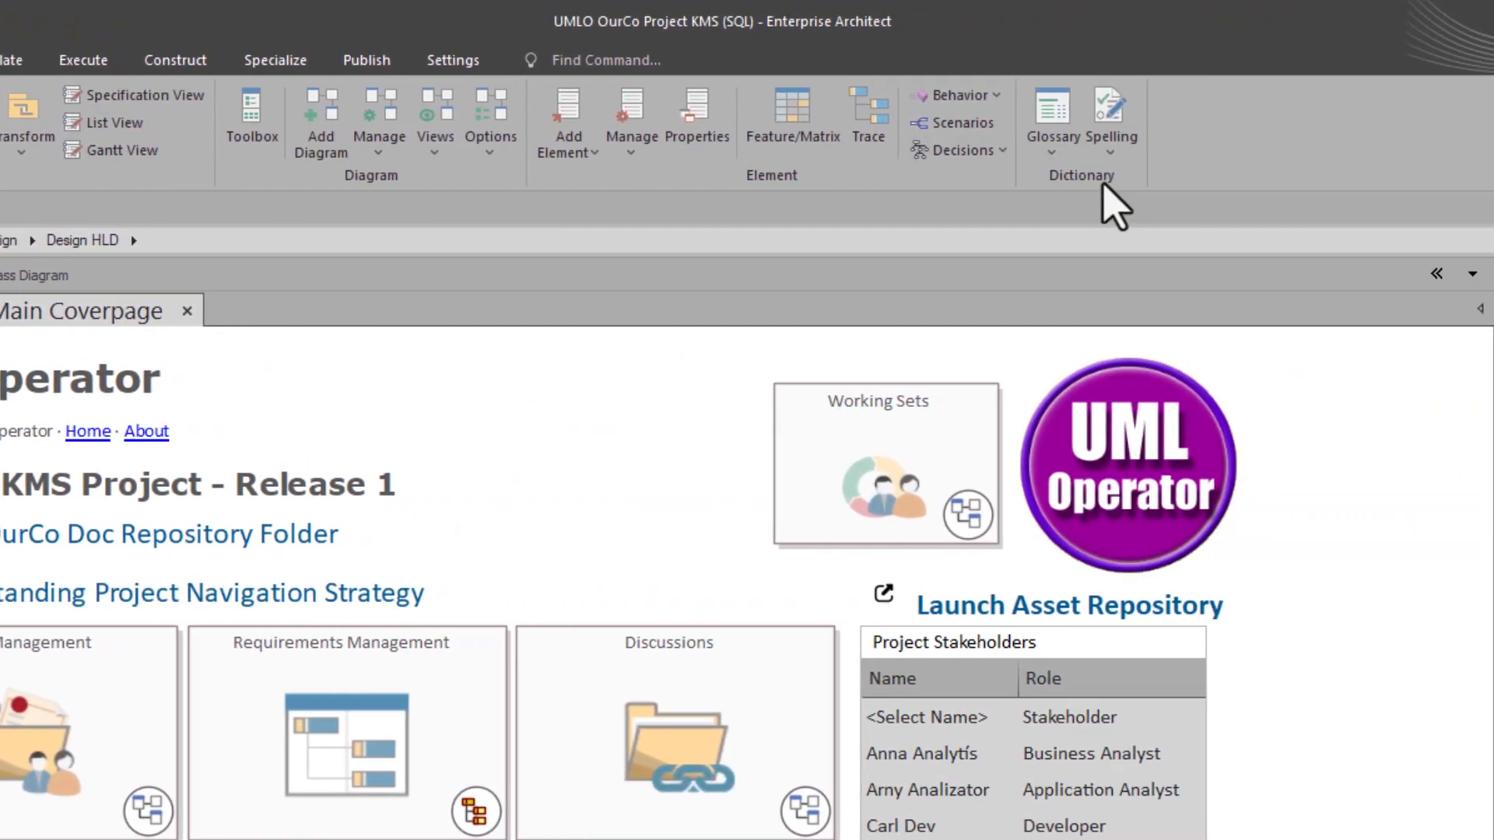
left_click(1074, 140)
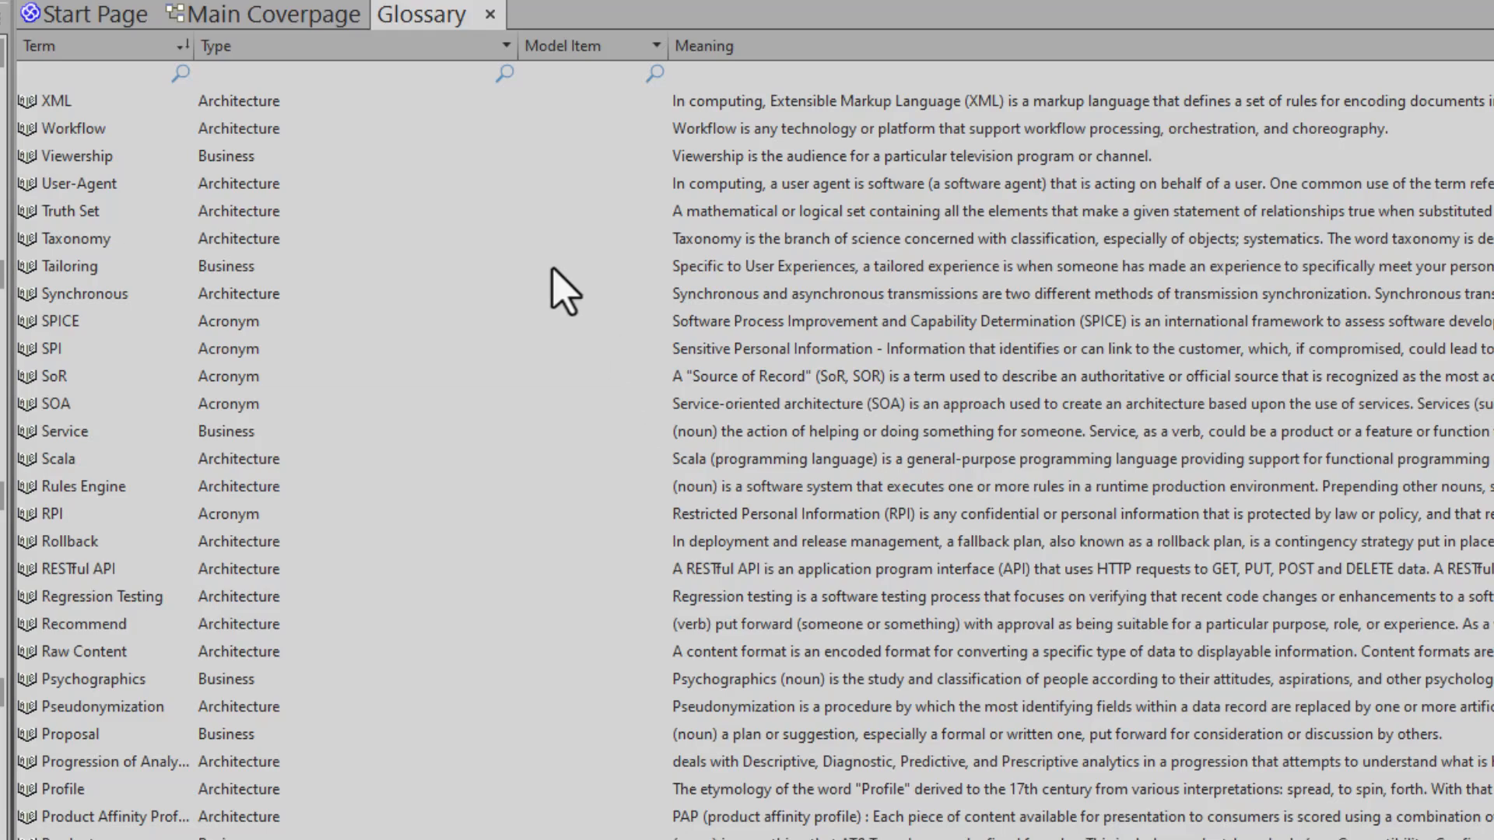
scroll(394, 260, "down", 4)
scroll(394, 260, "down", 2)
scroll(393, 260, "up", 6)
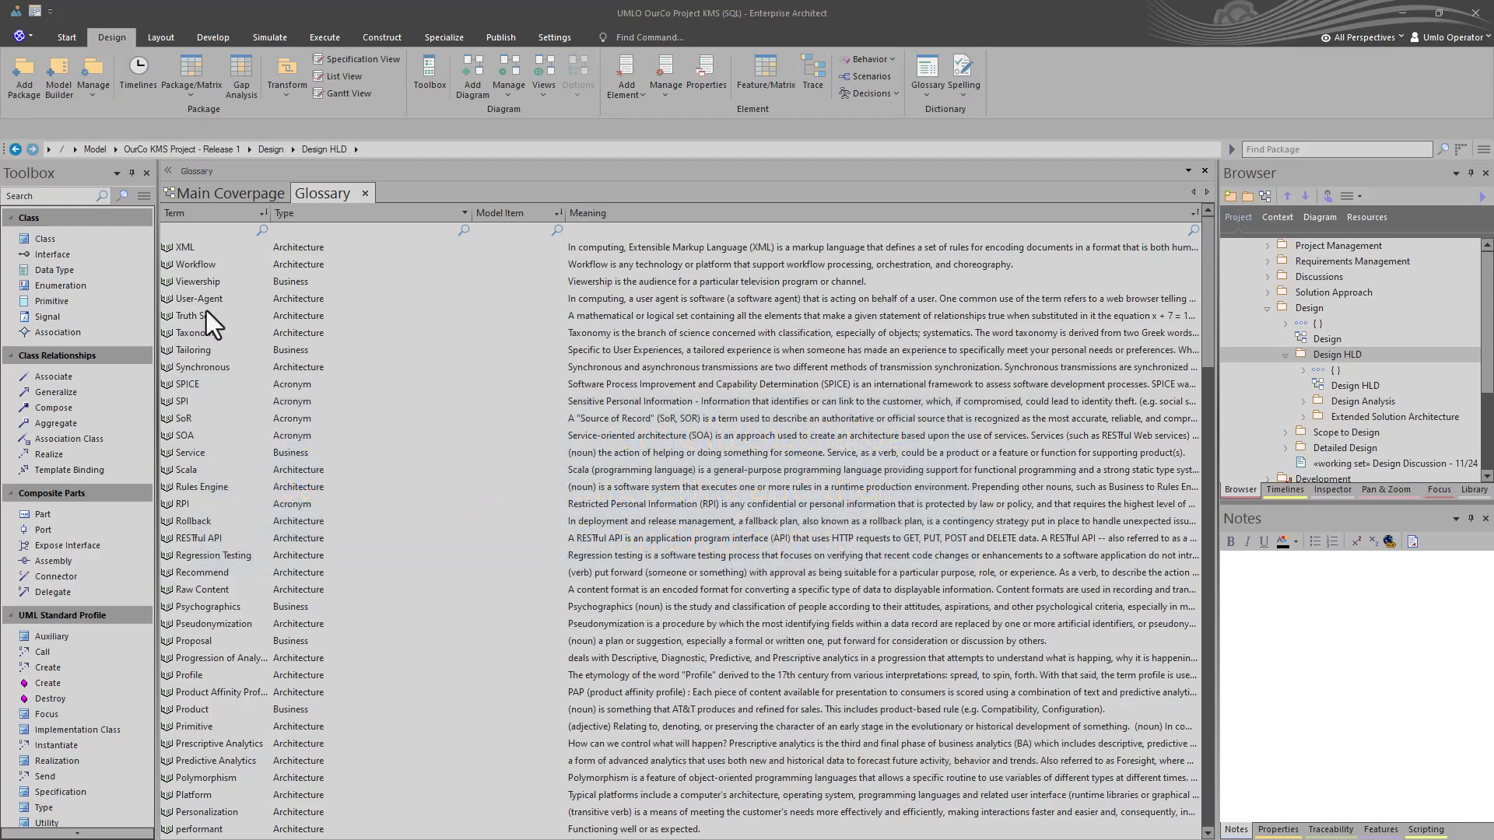
- Float the glossary in its own maximized window and open the details of the SOA term
left_click_drag(300, 193, 365, 262)
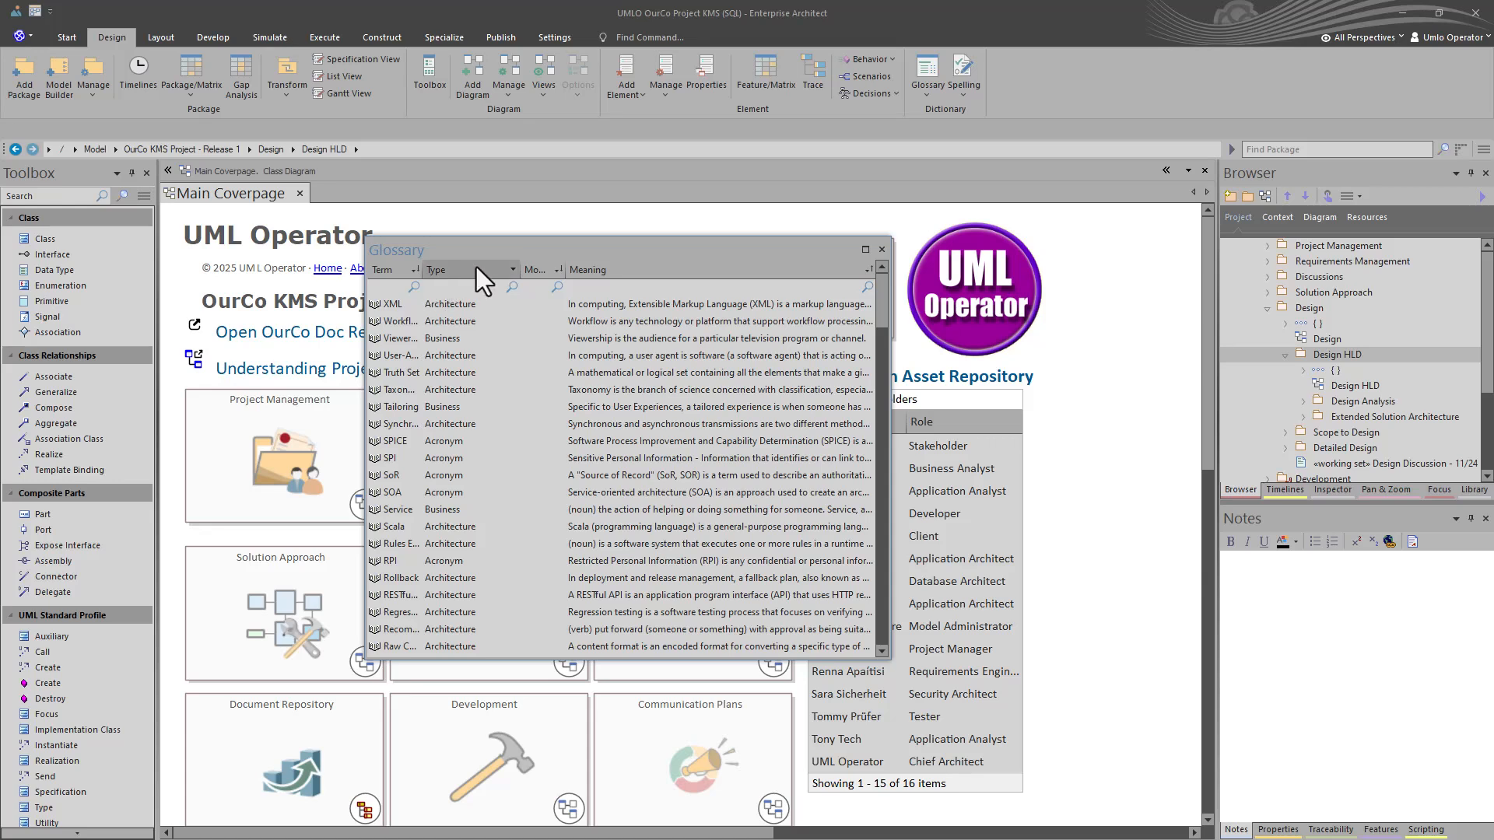
left_click(865, 250)
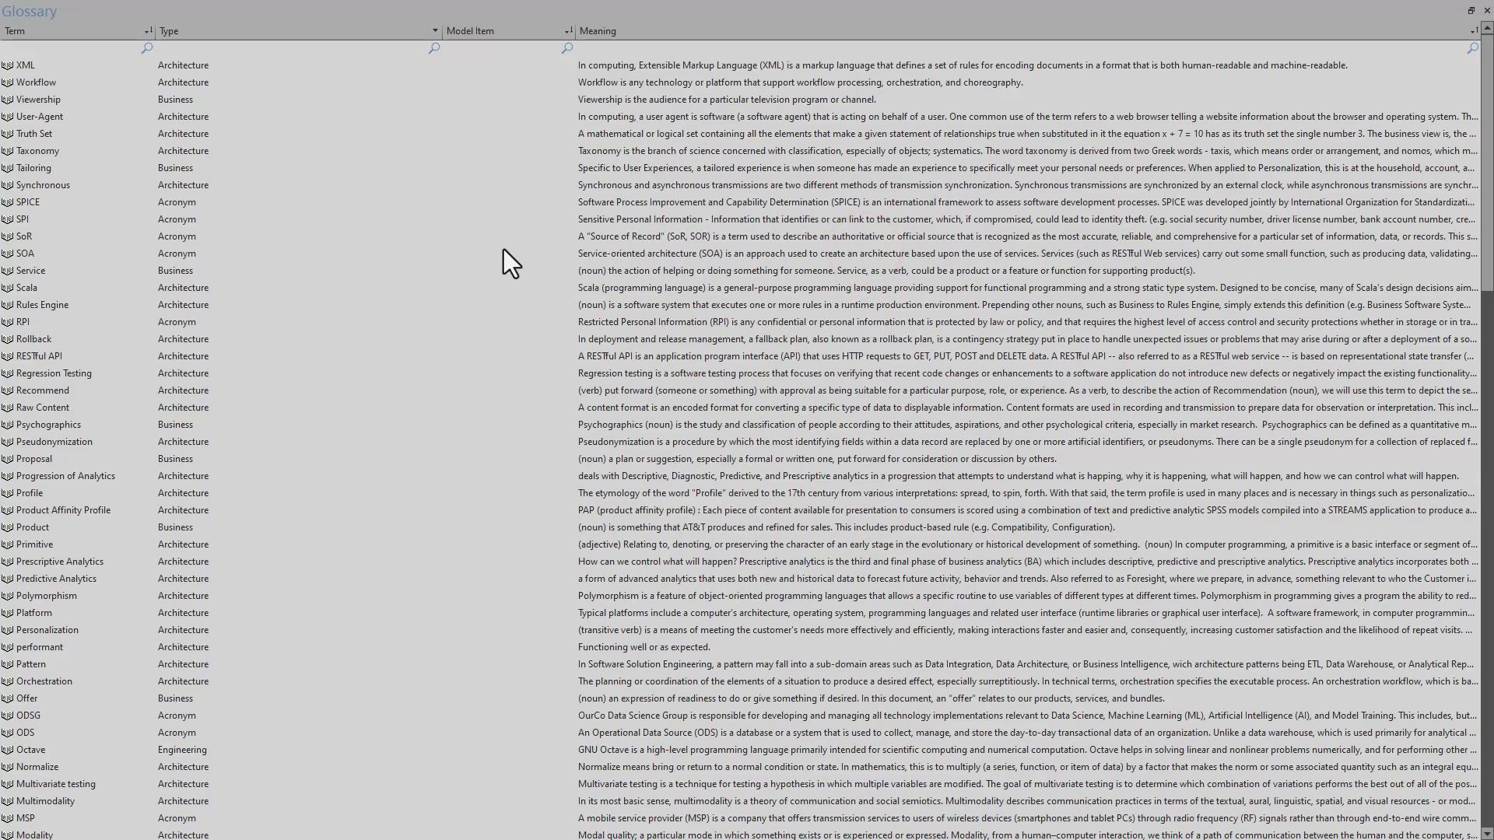
right_click(503, 253)
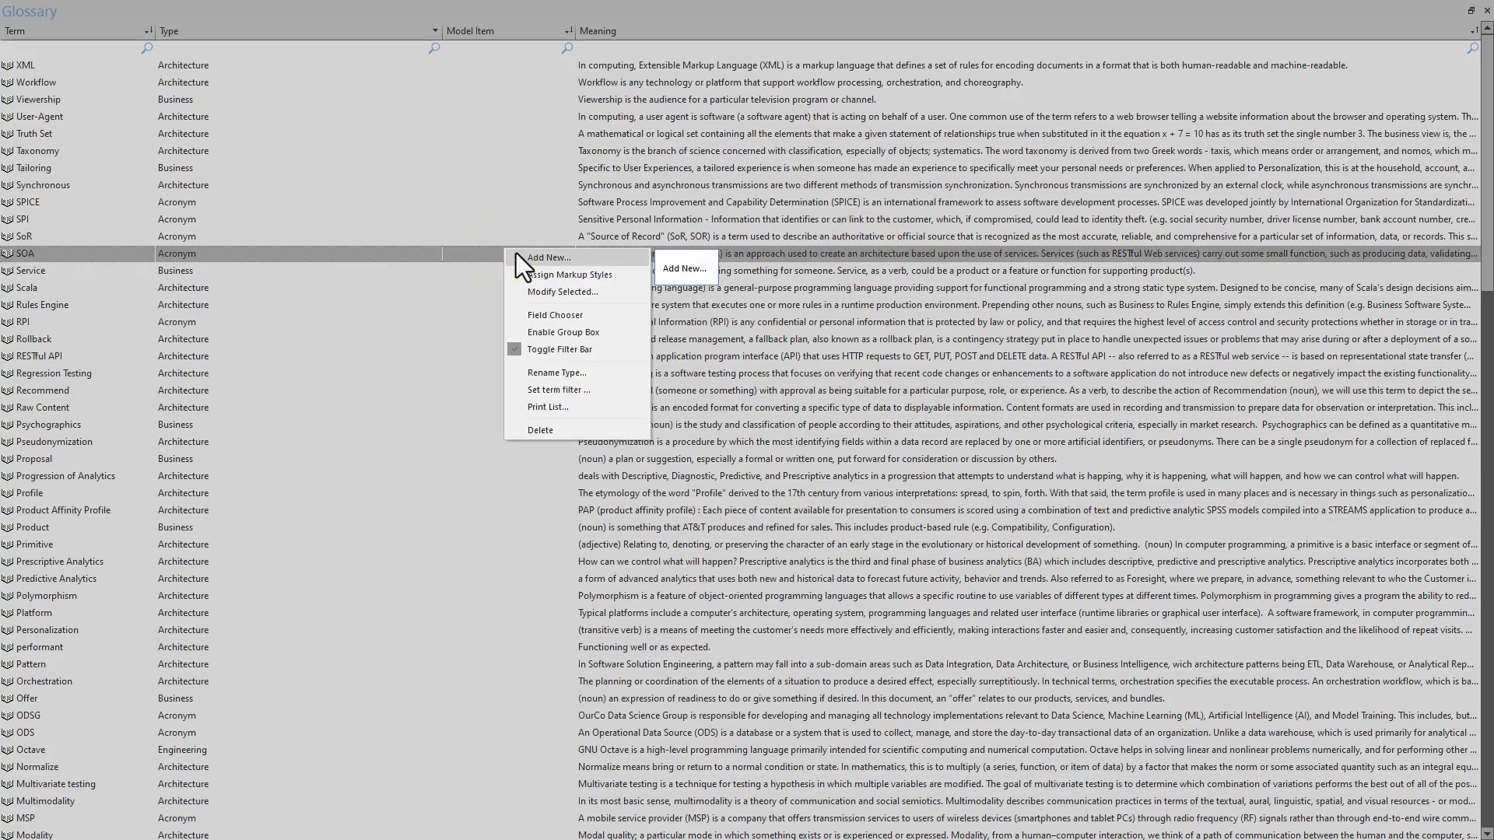
left_click(294, 249)
double_click(295, 249)
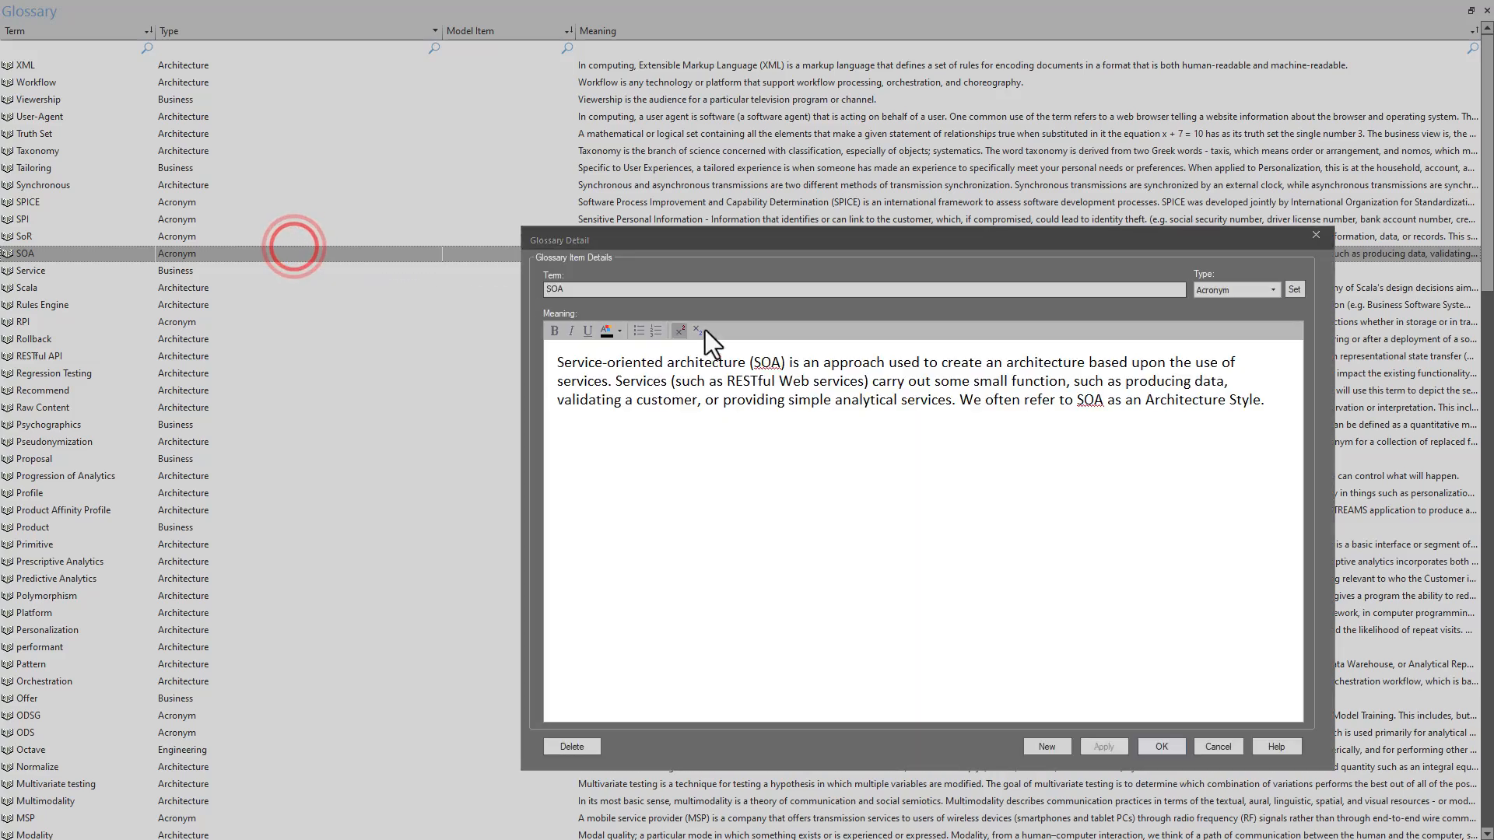
left_click(765, 400)
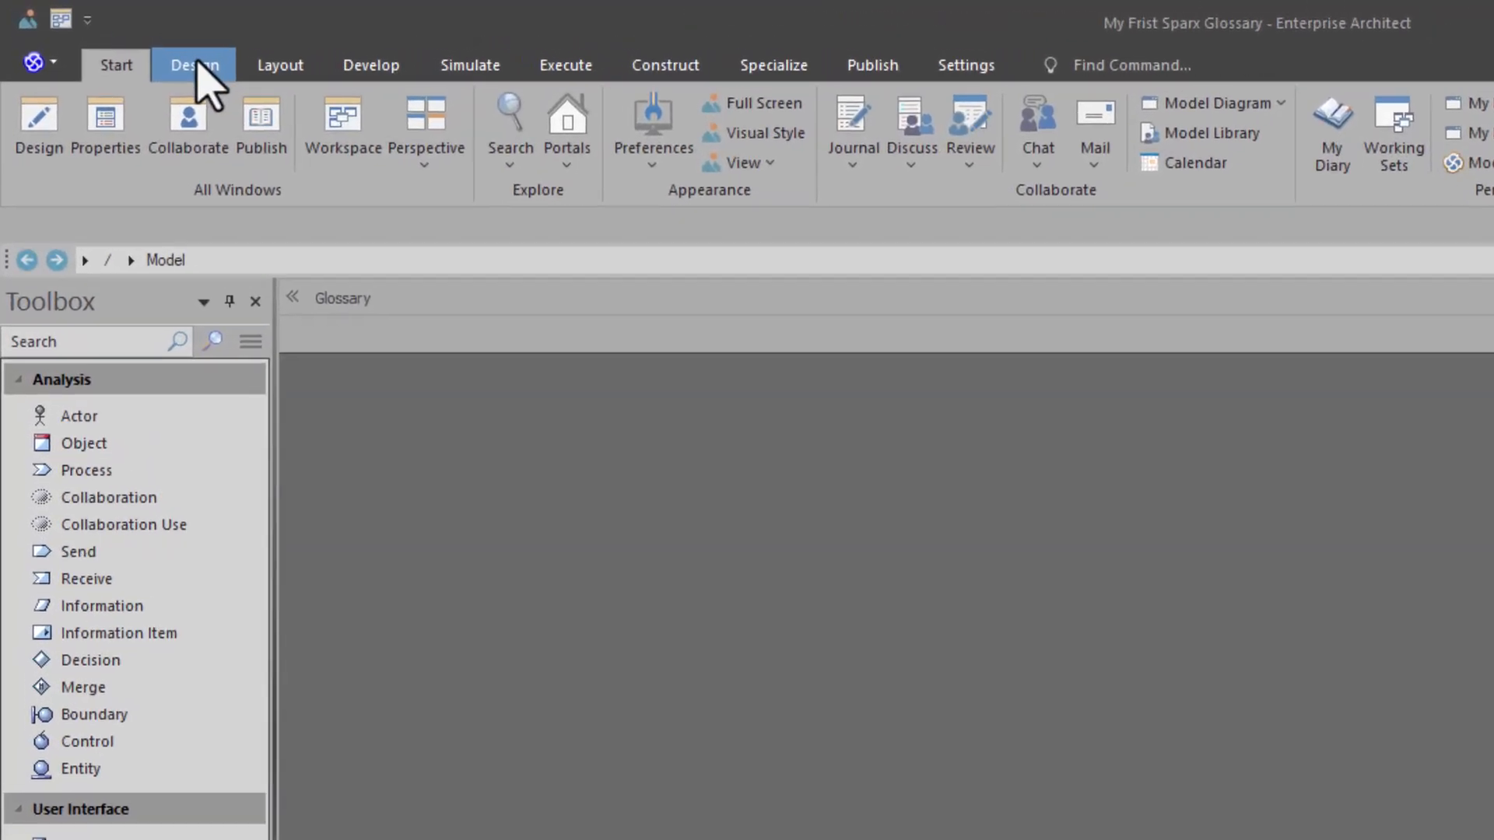
- Open the glossary of the My Frist Sparx Glossary project and start a new entry with the term "Capability"
left_click(112, 37)
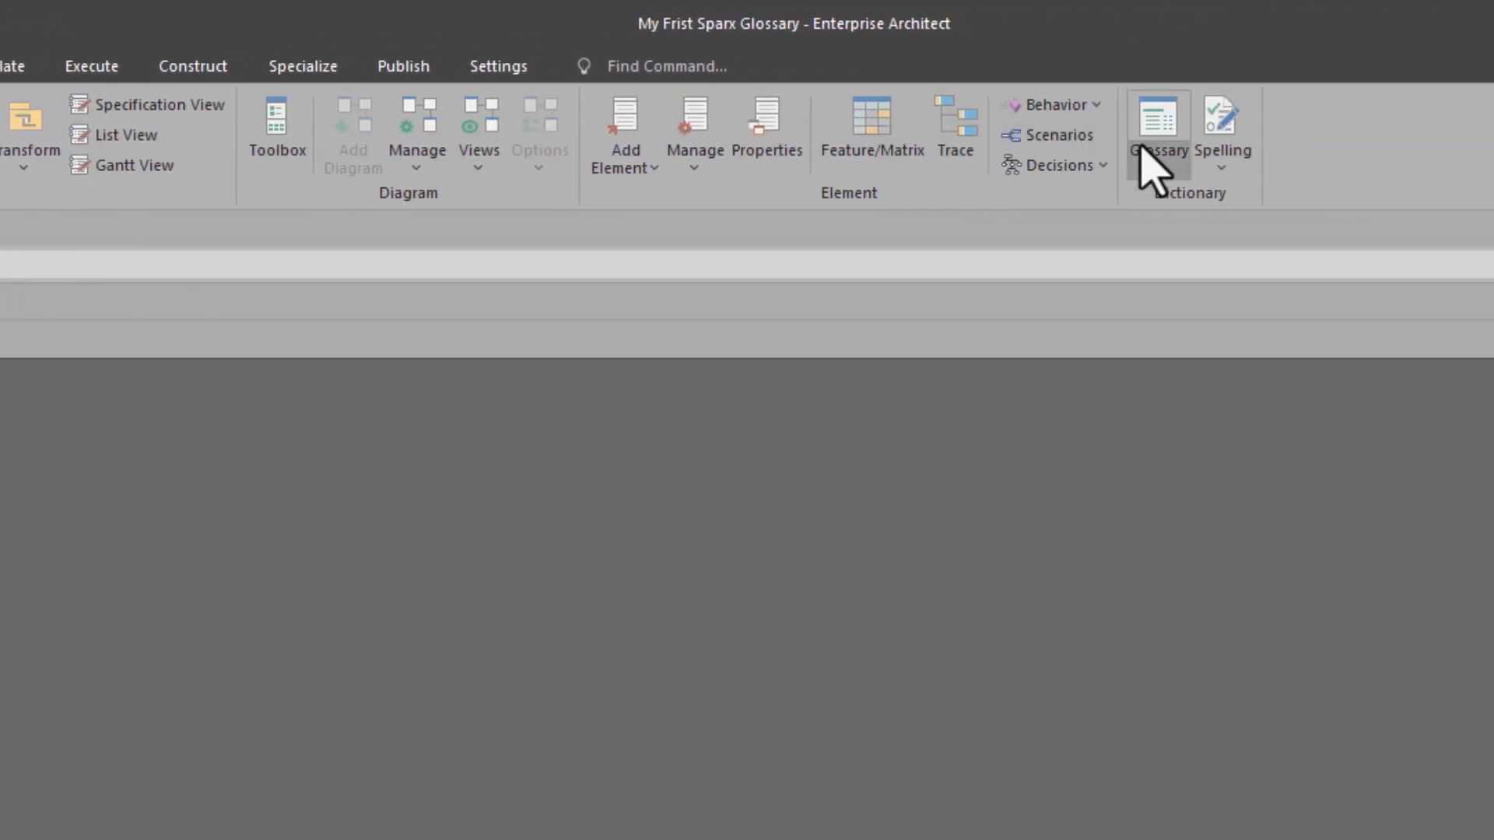
left_click(1358, 140)
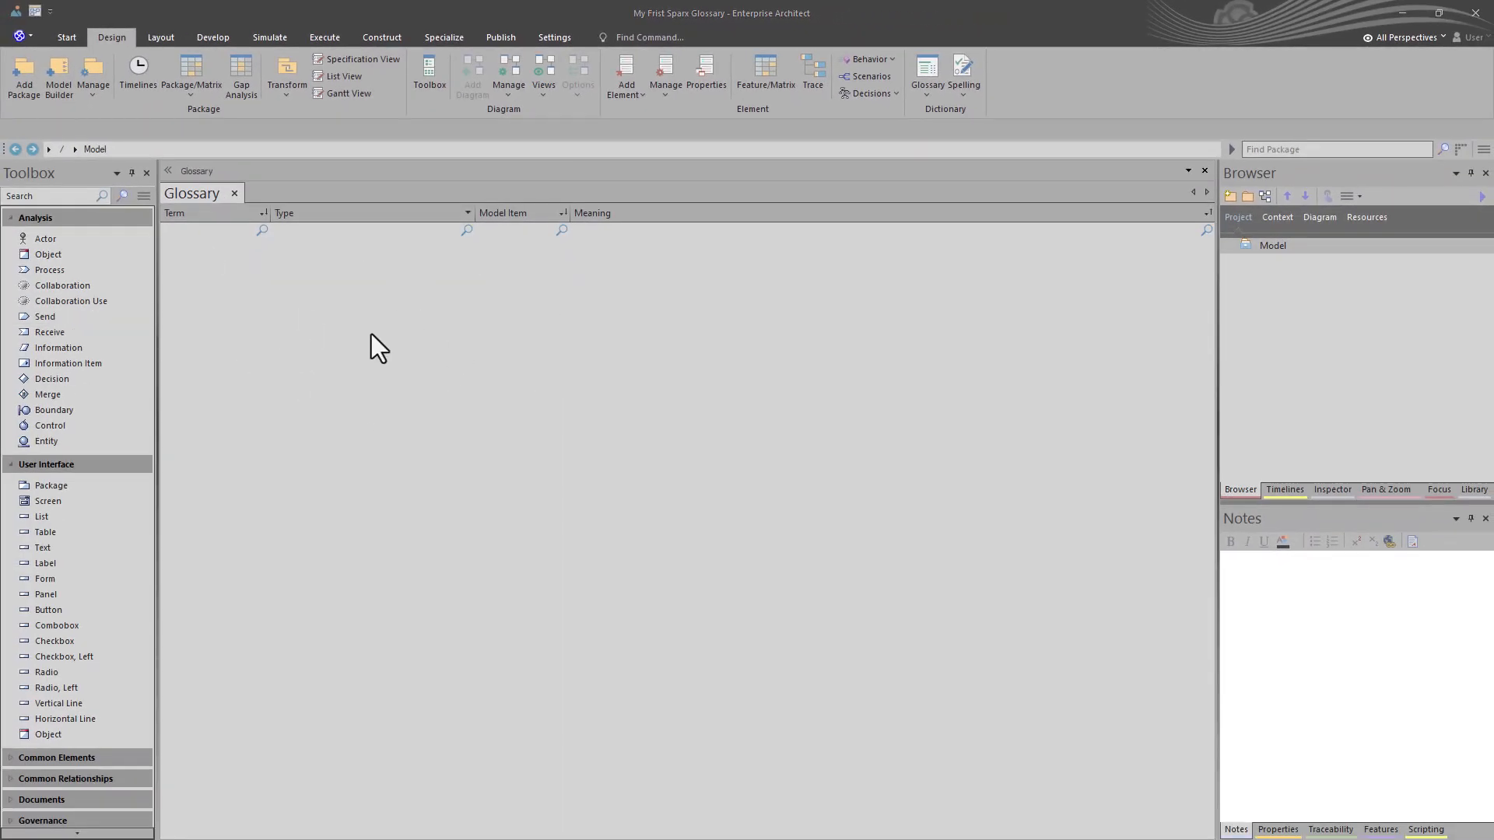
right_click(354, 308)
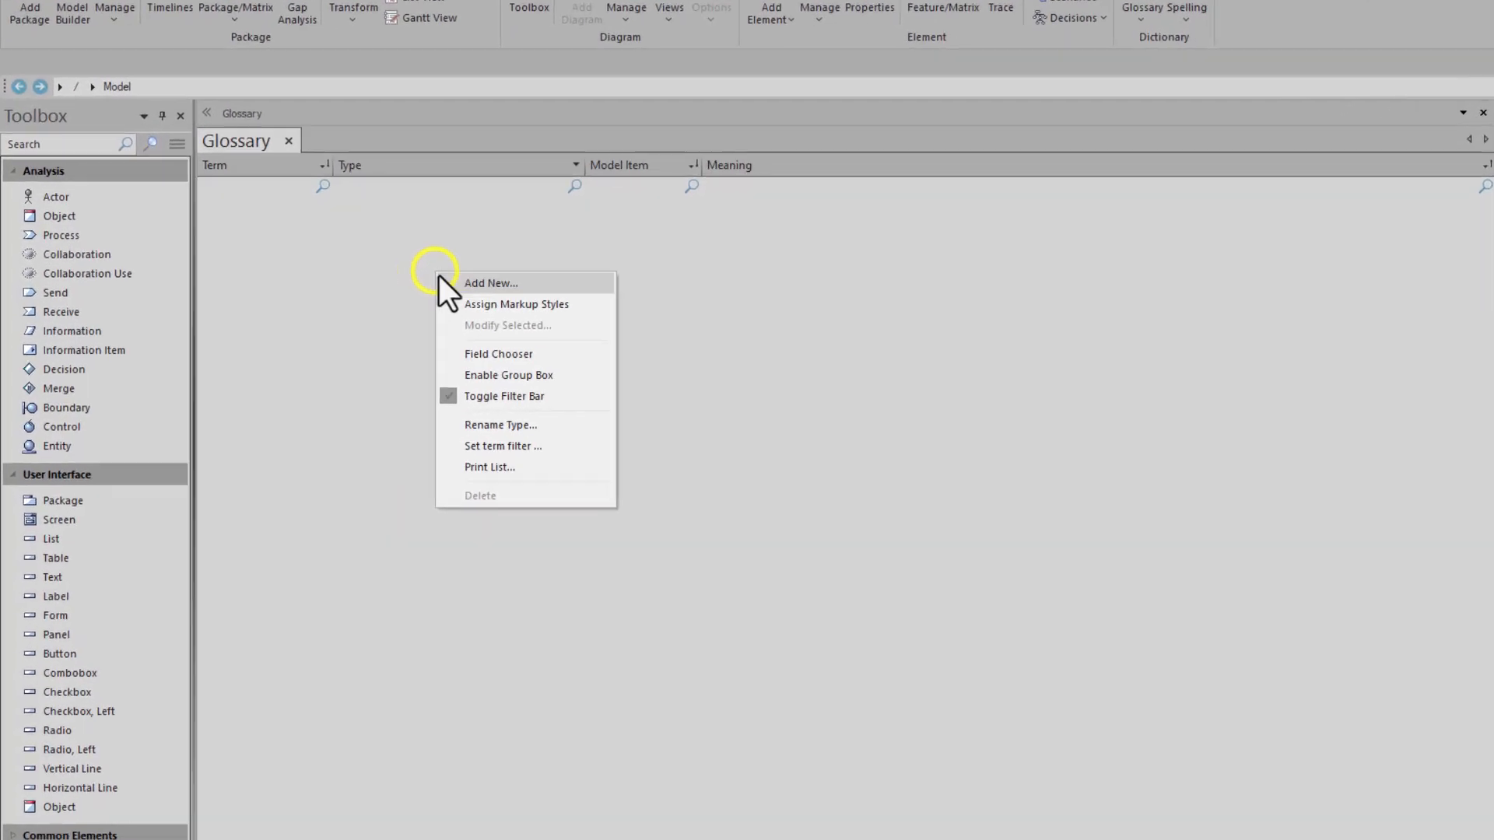
left_click(371, 312)
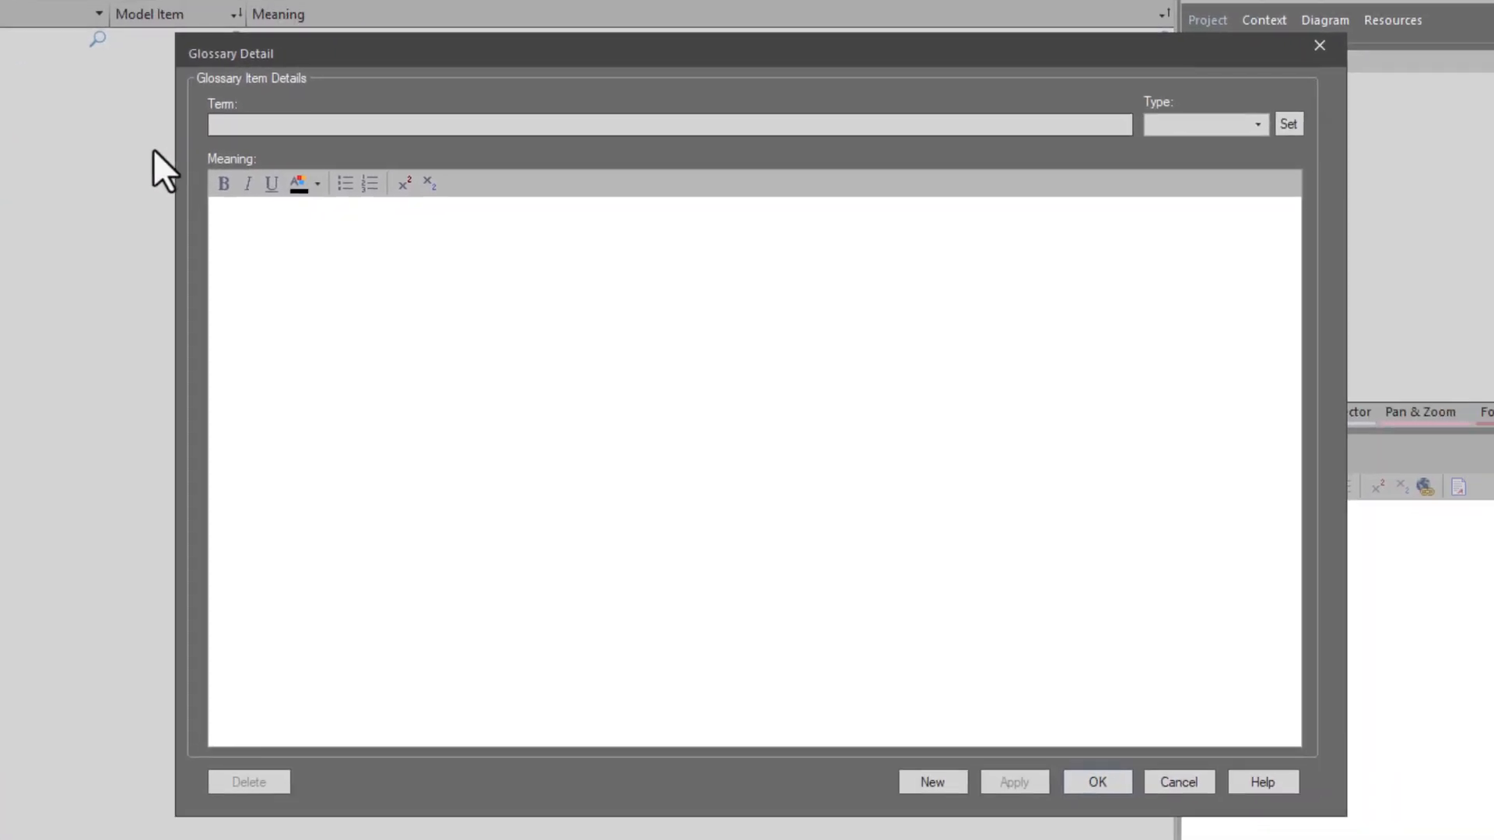
type("Capability")
- Paste the copied capability definition as the term's meaning and remove the trailing blank line
left_click(365, 297)
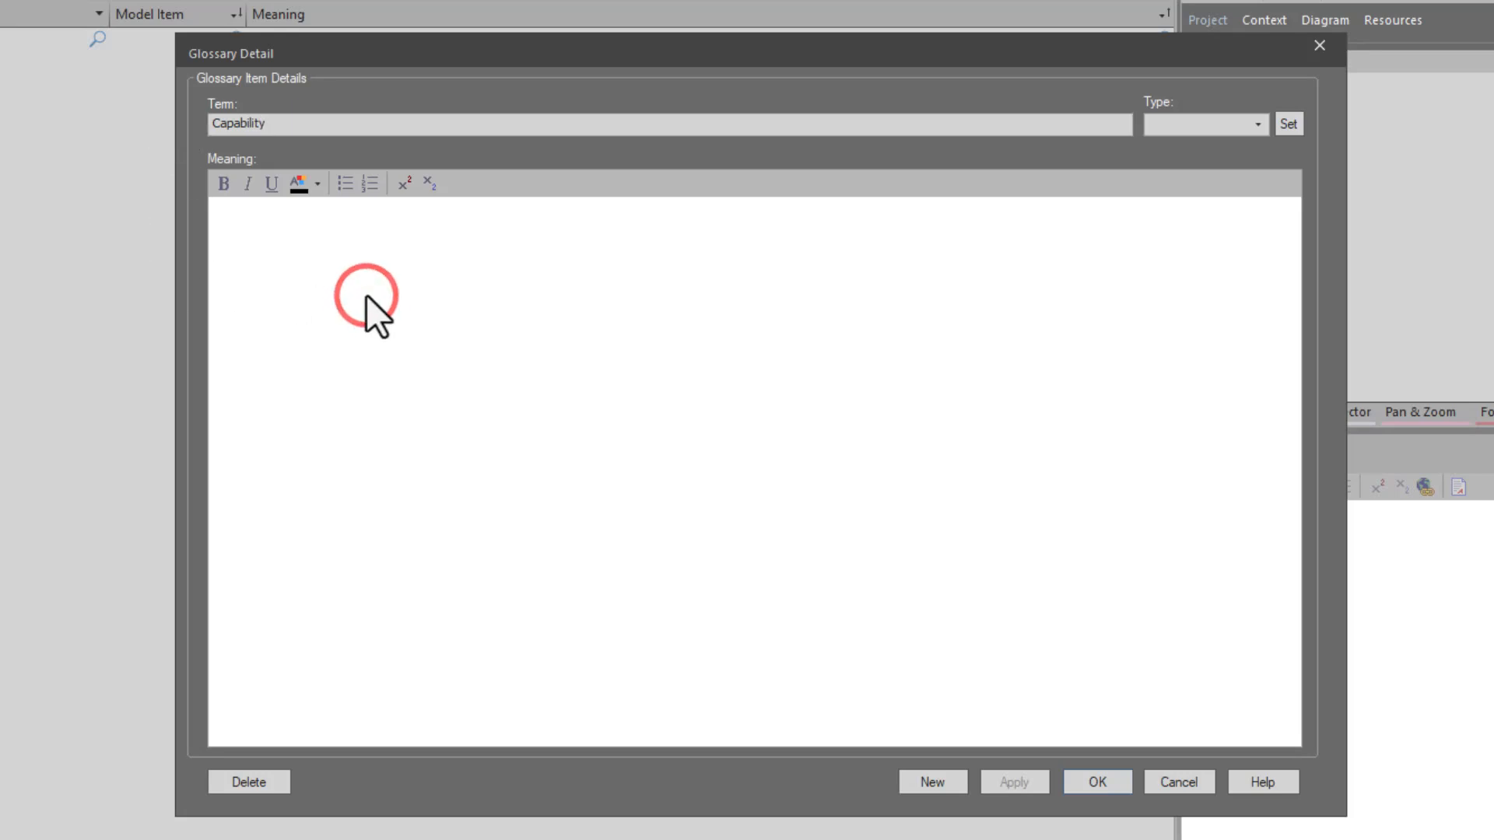
type("A capability is the ability to do something, normally it is provided by the infrastructure of the software system and makes features possible. This is not the sense of a high level possible goal to be achieved using the system, but rather as an enabler that makes features and high level possible goals capable of being accomplished through their existence. A capability is the ability to do something, normally it is provided by the infrastructure of the software system and makes feature(s) possible. Features are possible but Capabilities as enablers of Features are necessary.")
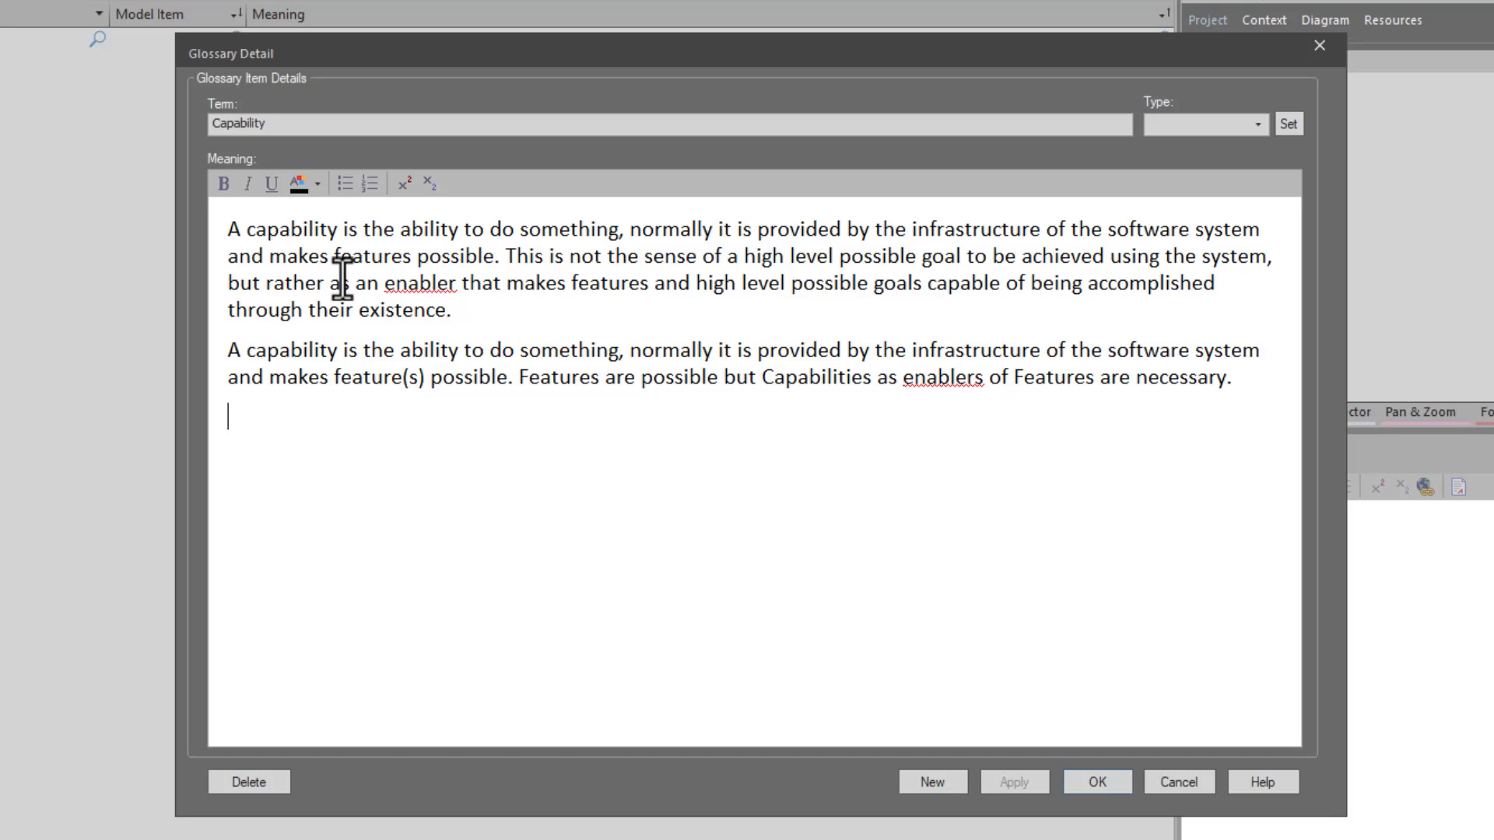
key("BackSpace")
- Create a new glossary type "Development" for the Capability term and save the entry
left_click(1258, 126)
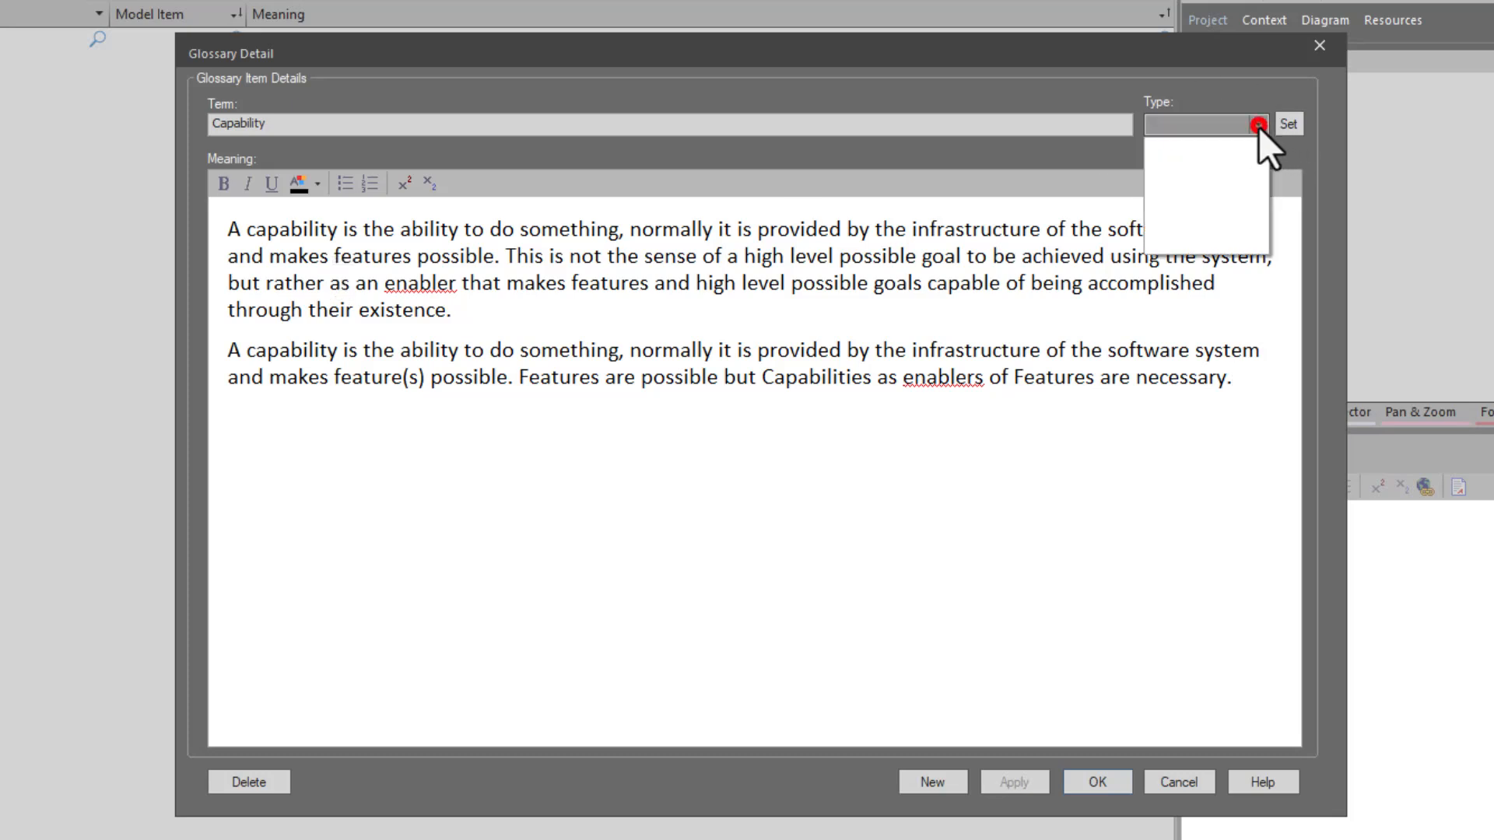
left_click(1235, 126)
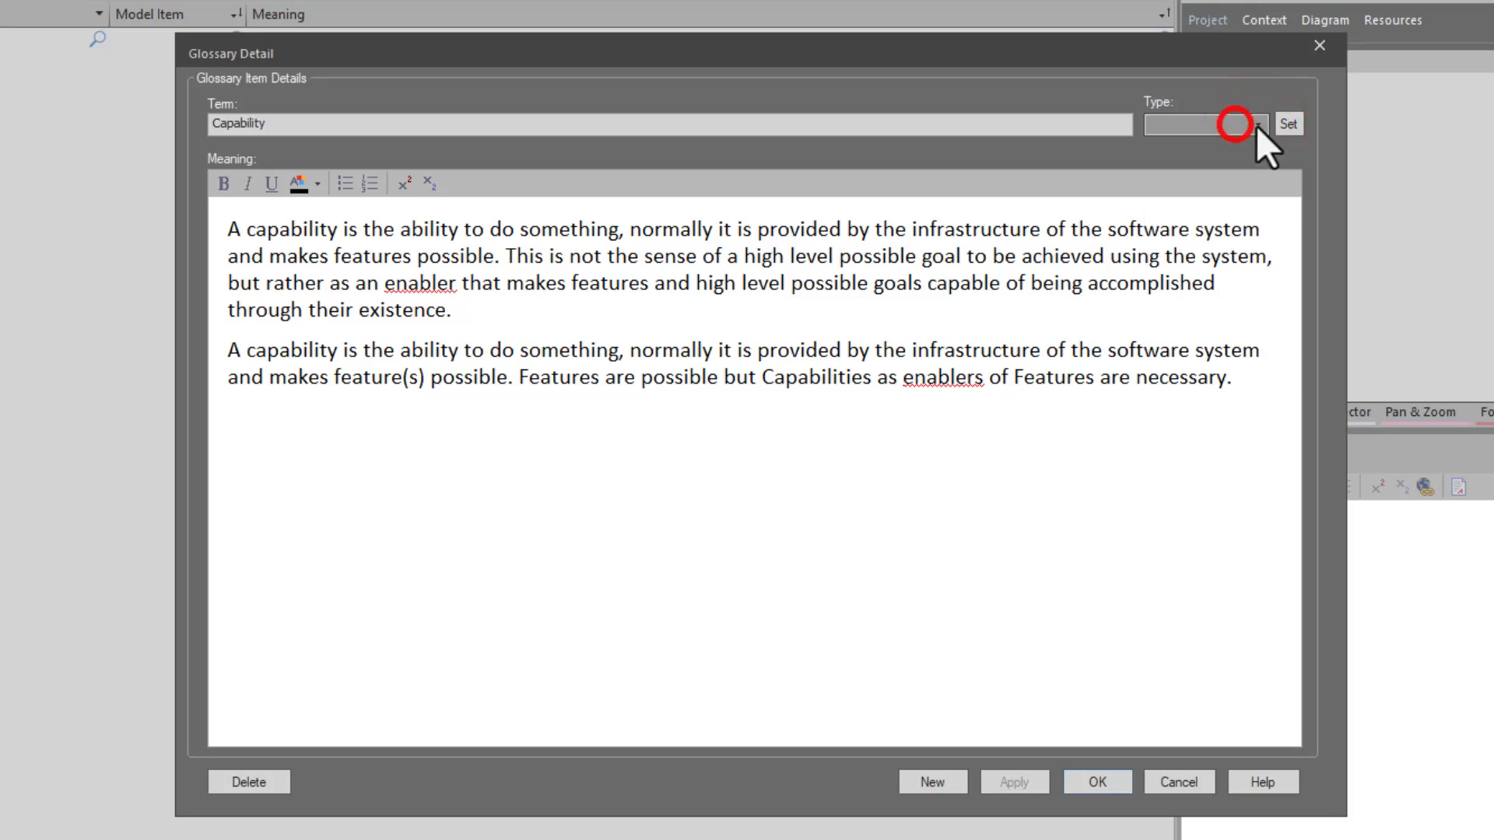
left_click(1286, 126)
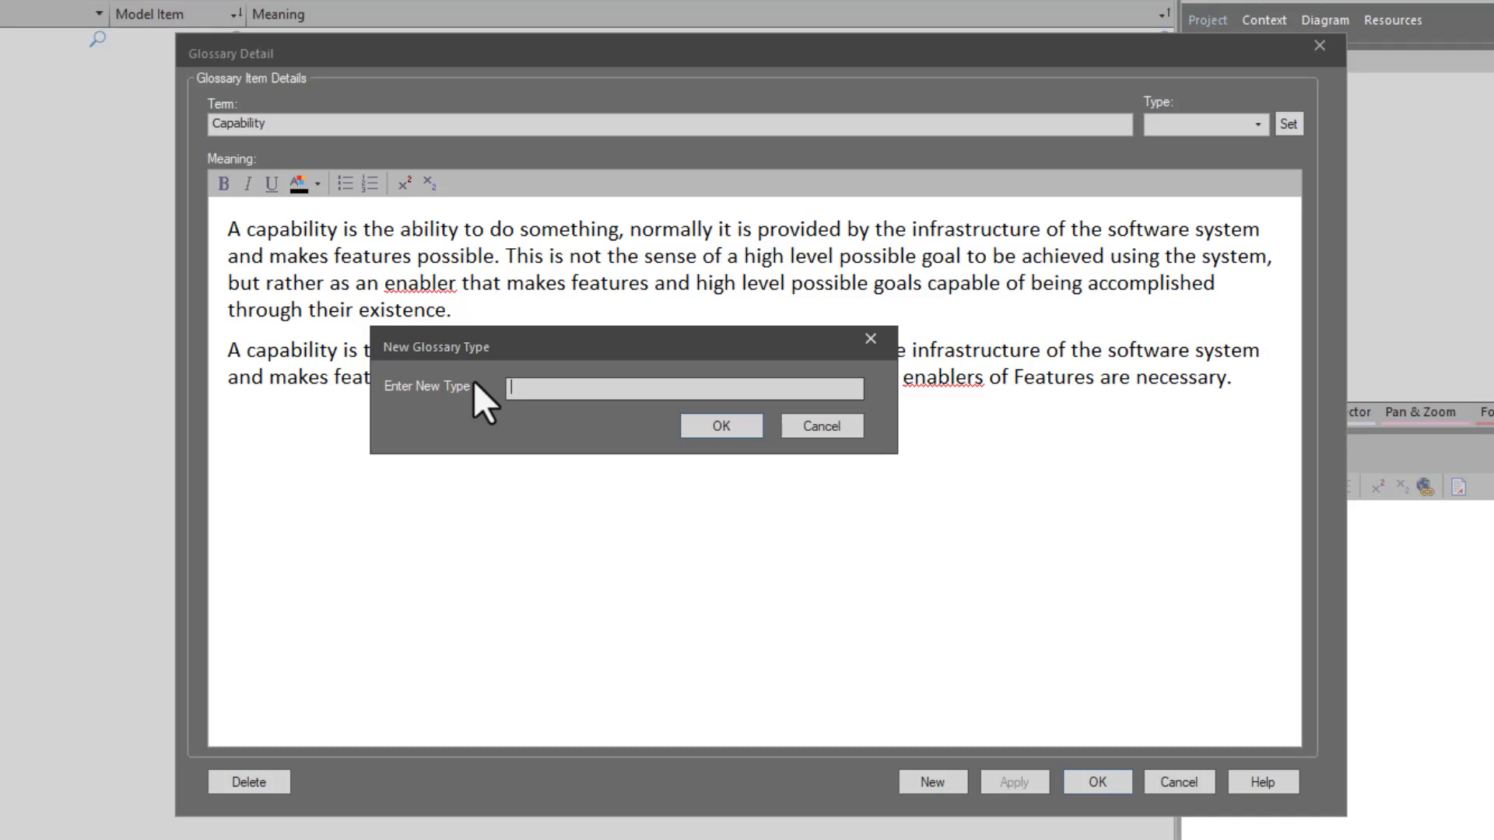
type("Development")
left_click(719, 426)
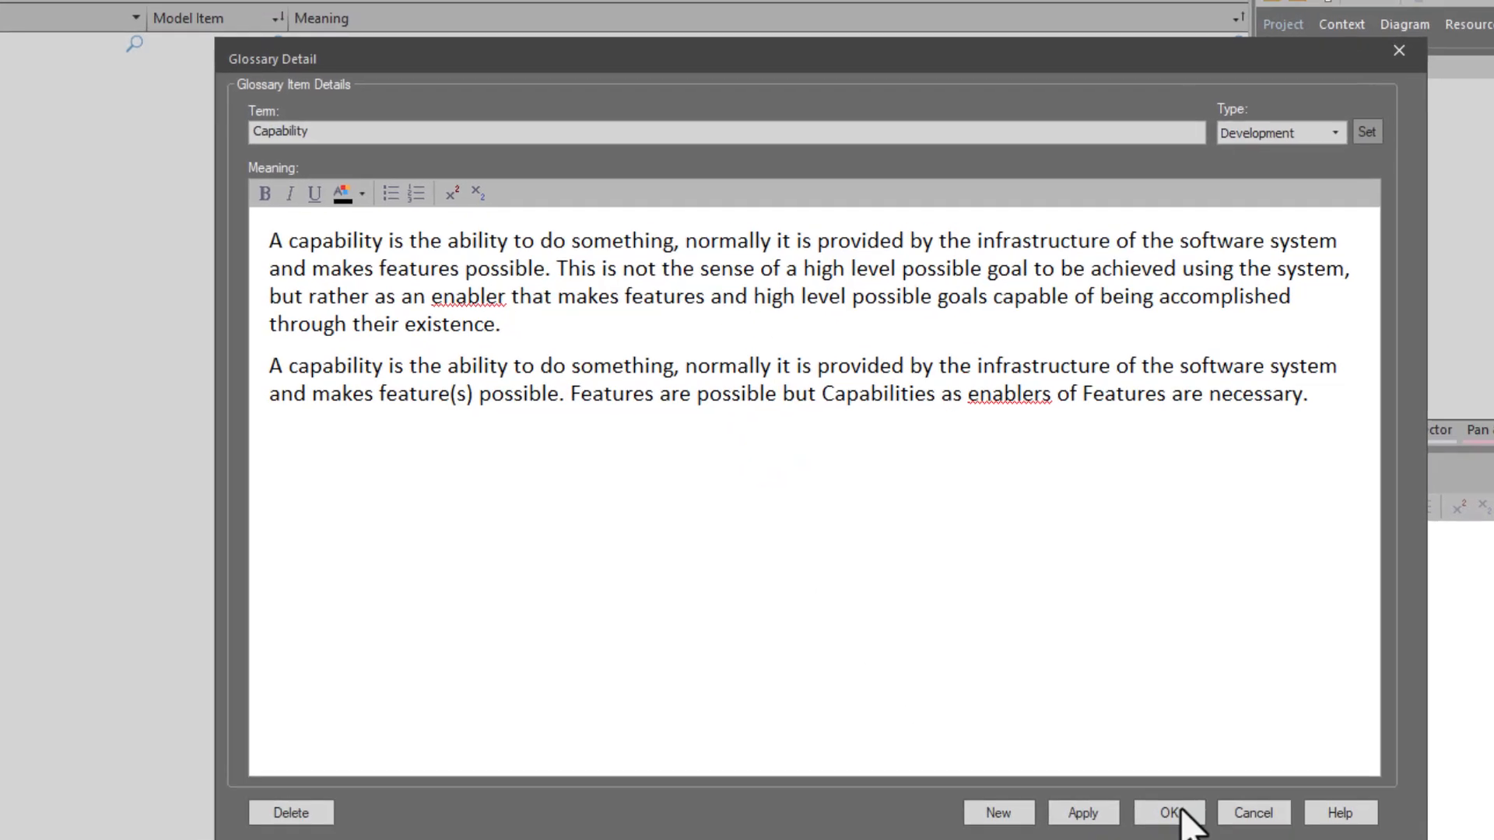
left_click(1098, 782)
- Reopen the Capability entry from the glossary list to review its details, and close it without changes
left_click(473, 298)
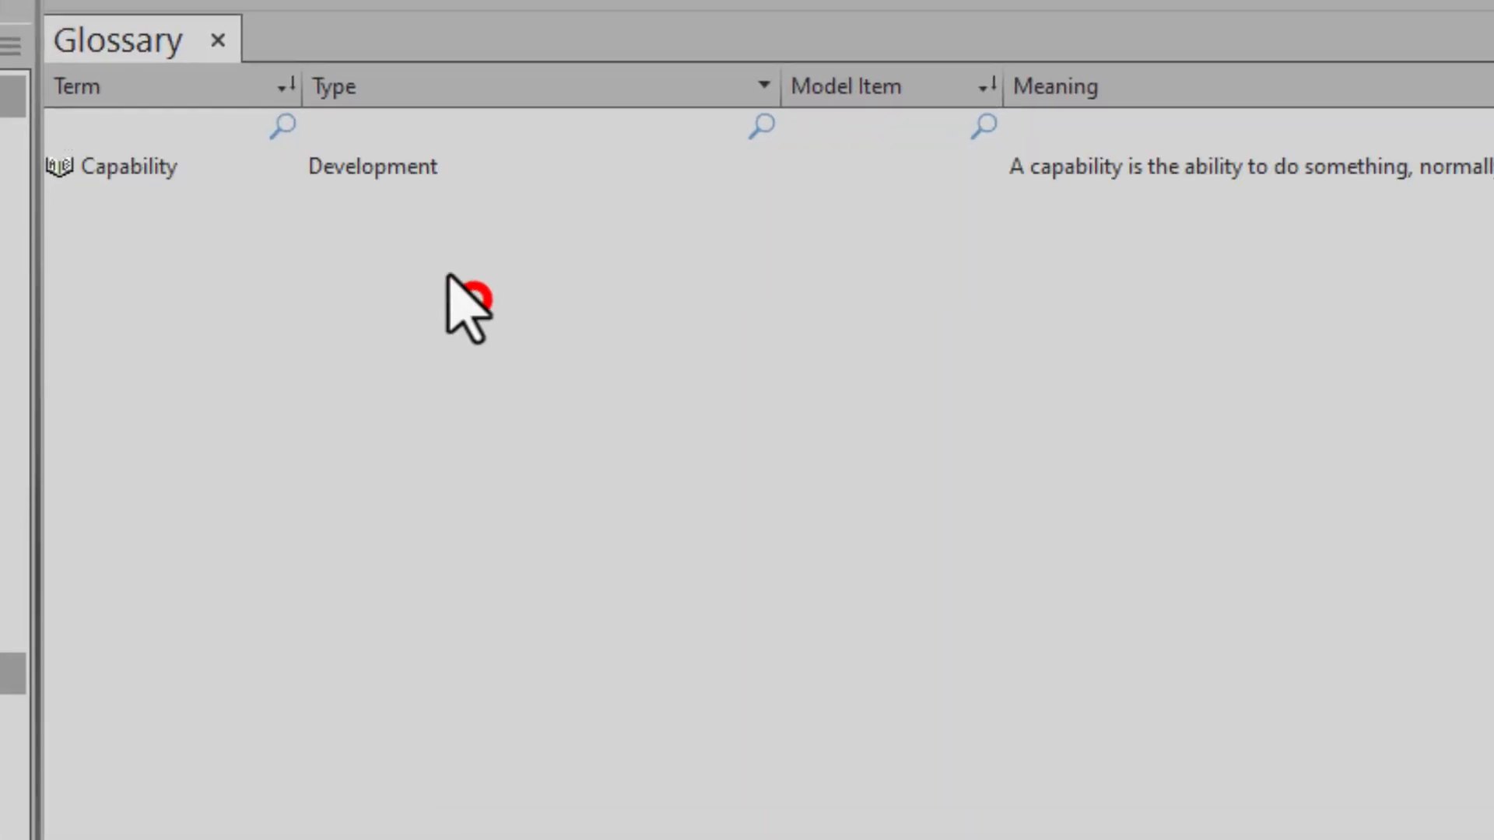
double_click(205, 164)
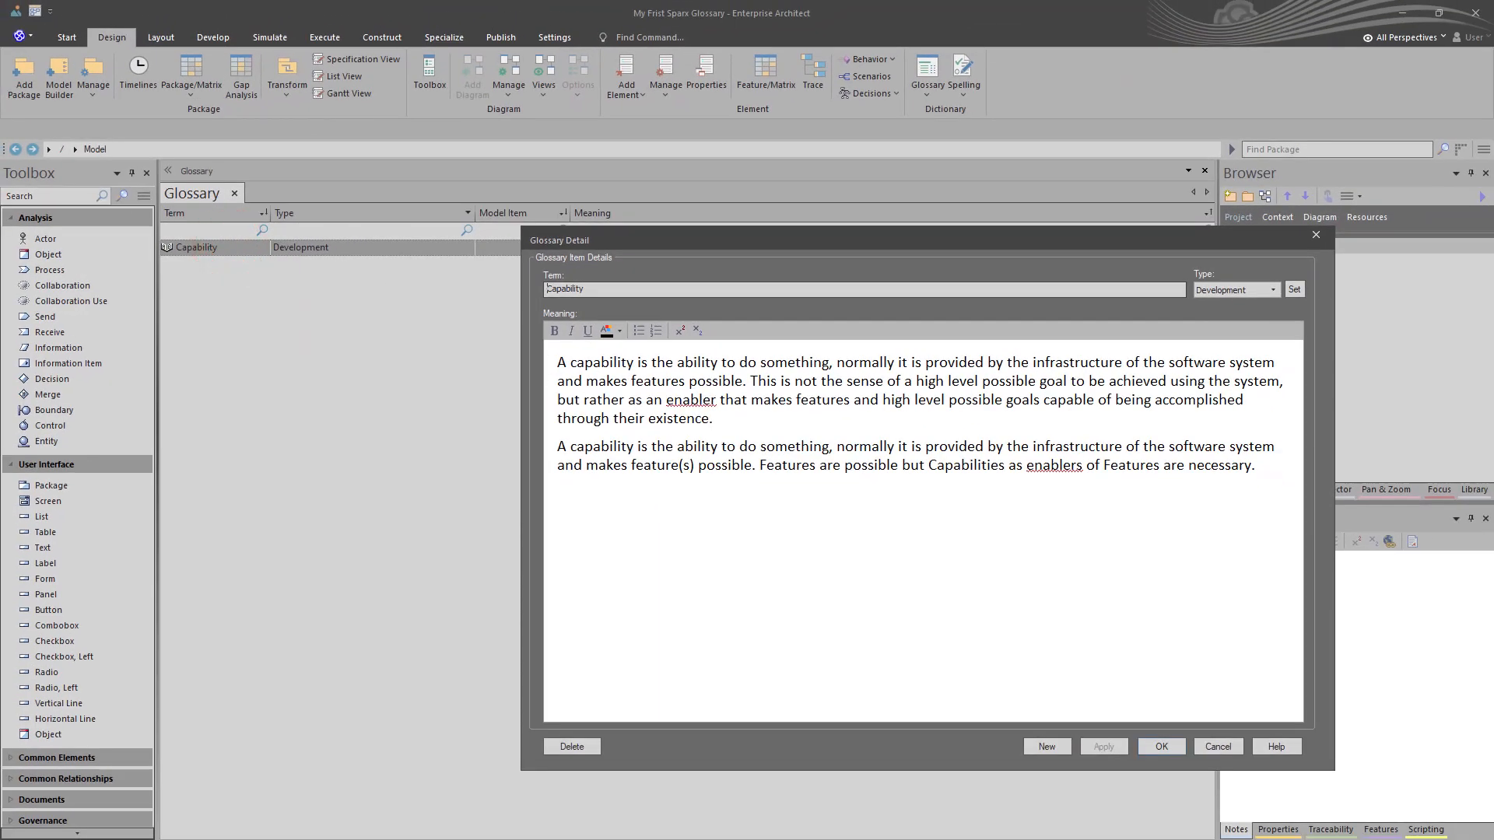
left_click(1204, 745)
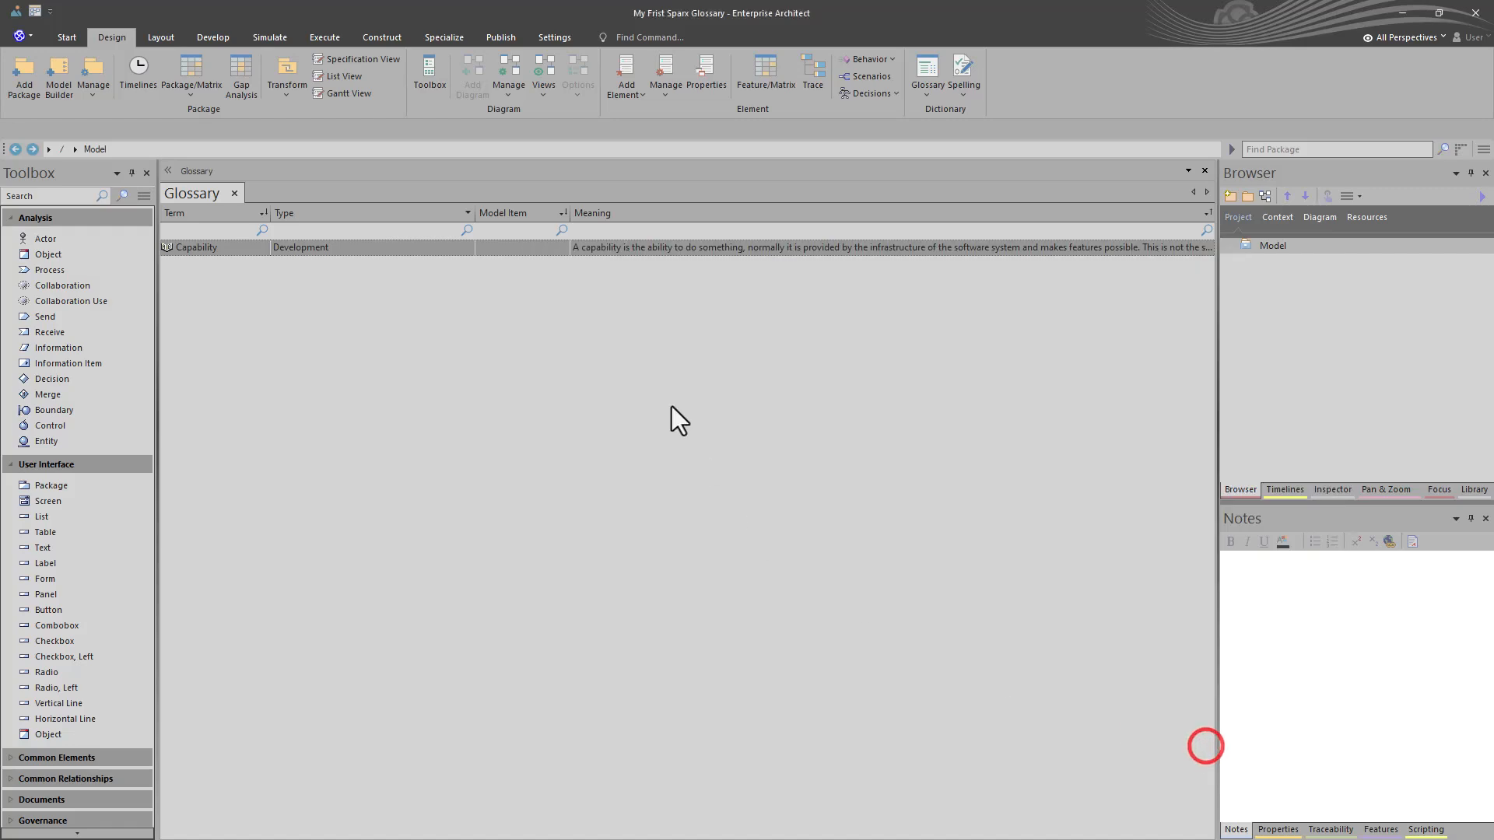
- Open the model search and choose the Glossary query from the My Searches category
left_click(67, 38)
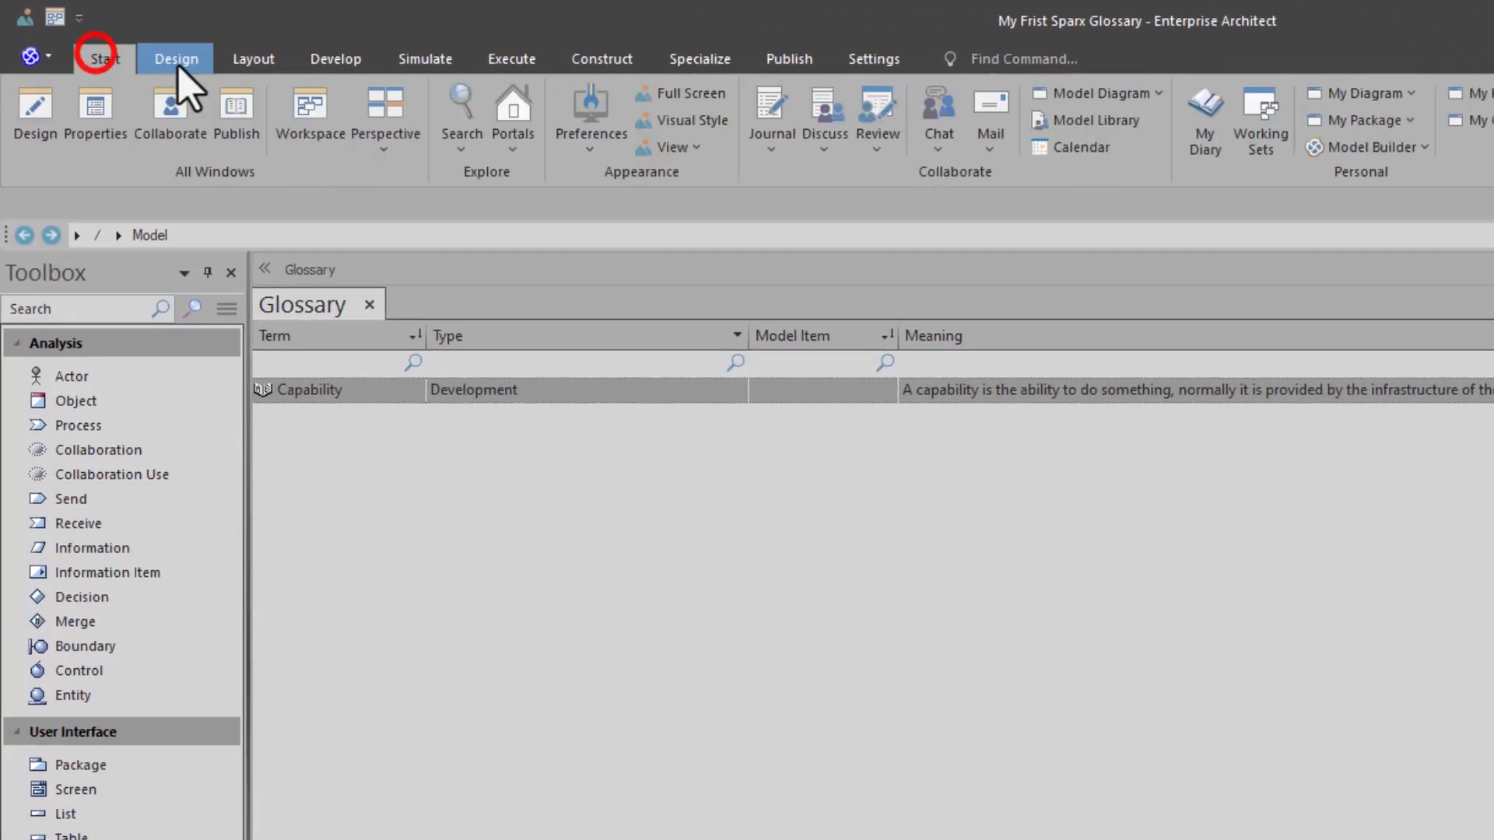
left_click(486, 121)
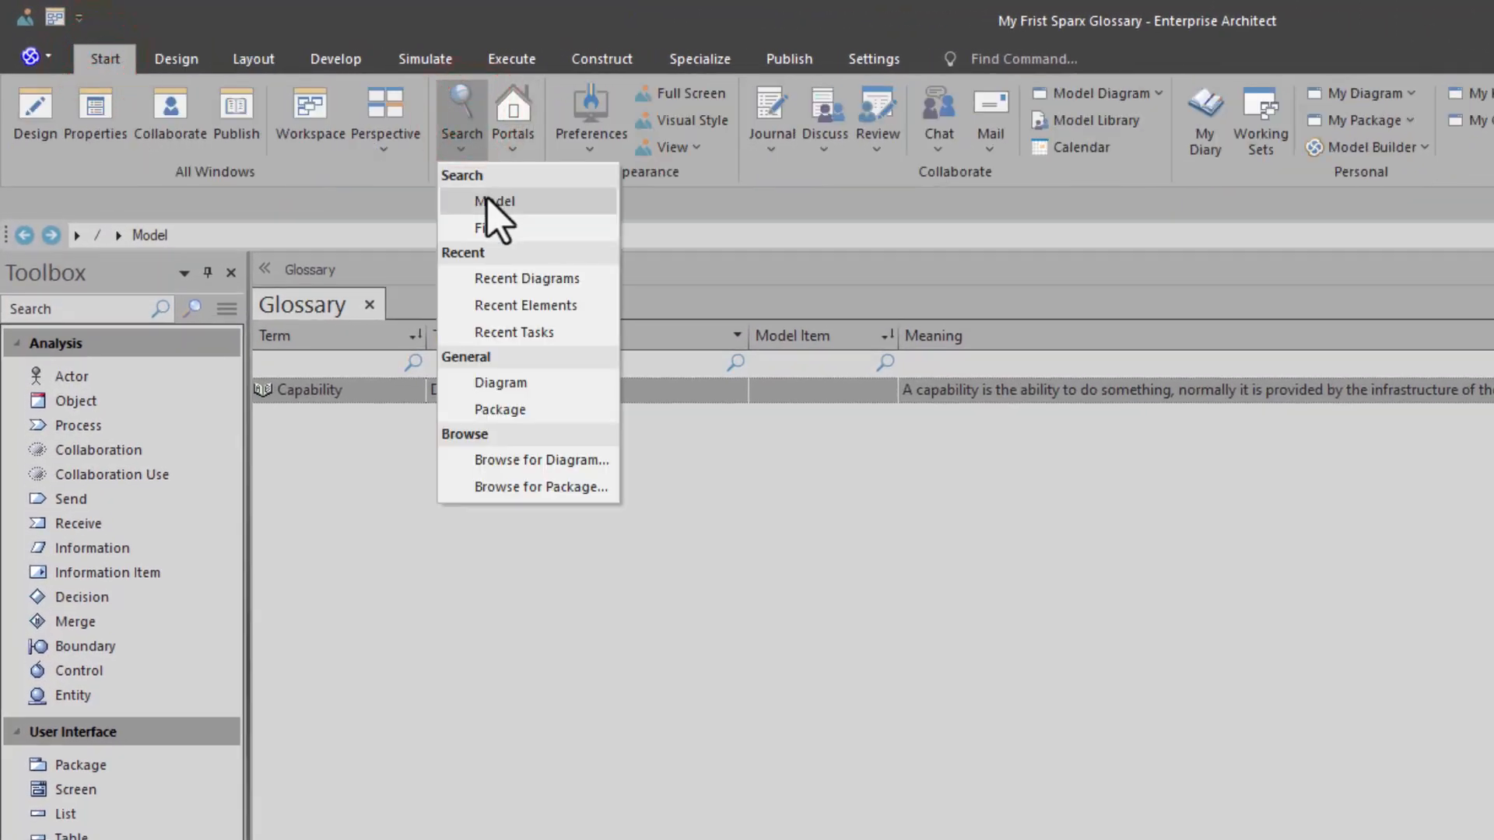
left_click(488, 200)
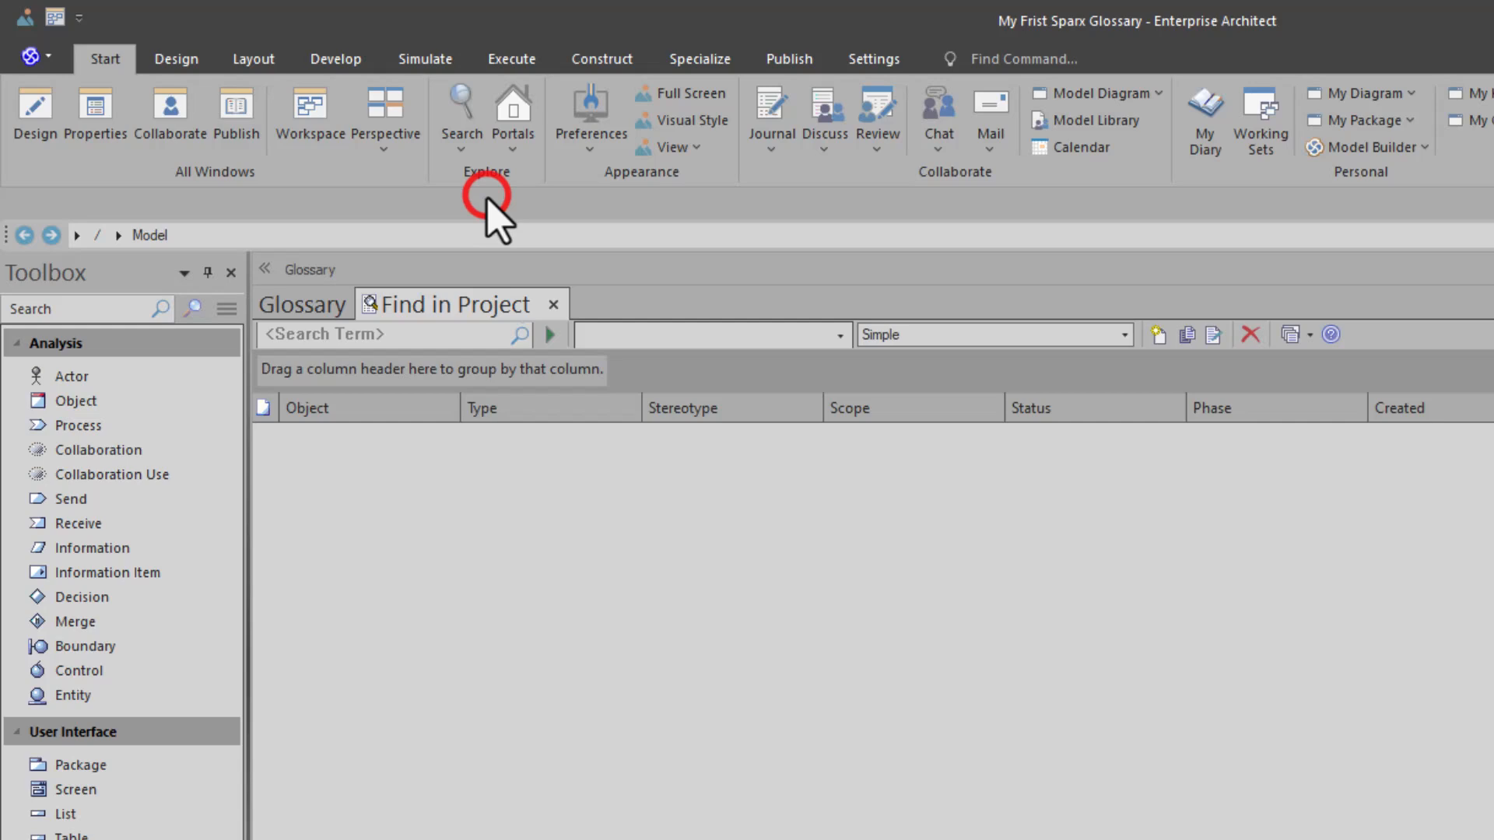
left_click(838, 336)
left_click(636, 689)
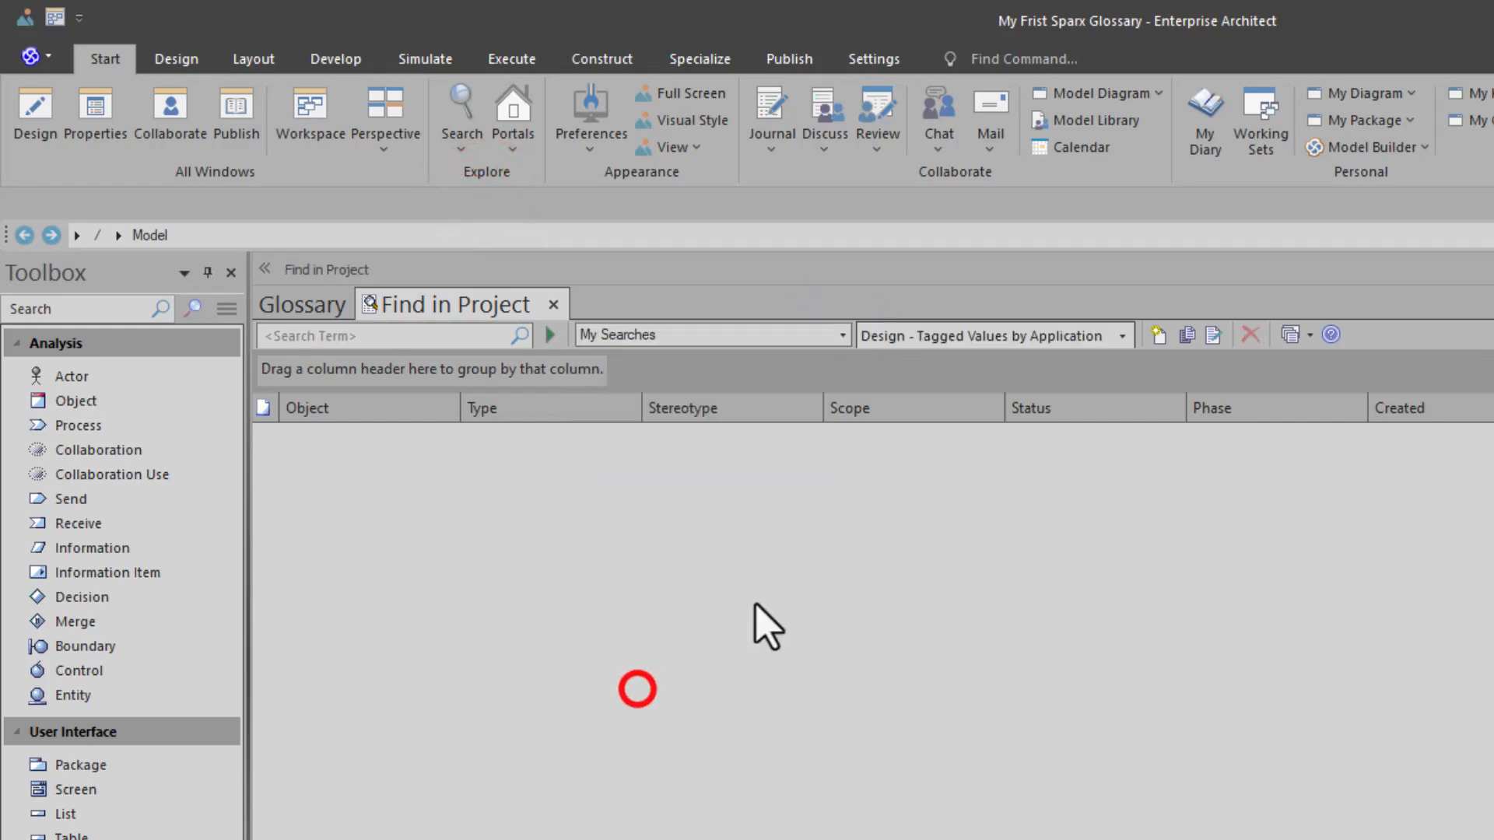
left_click(1124, 335)
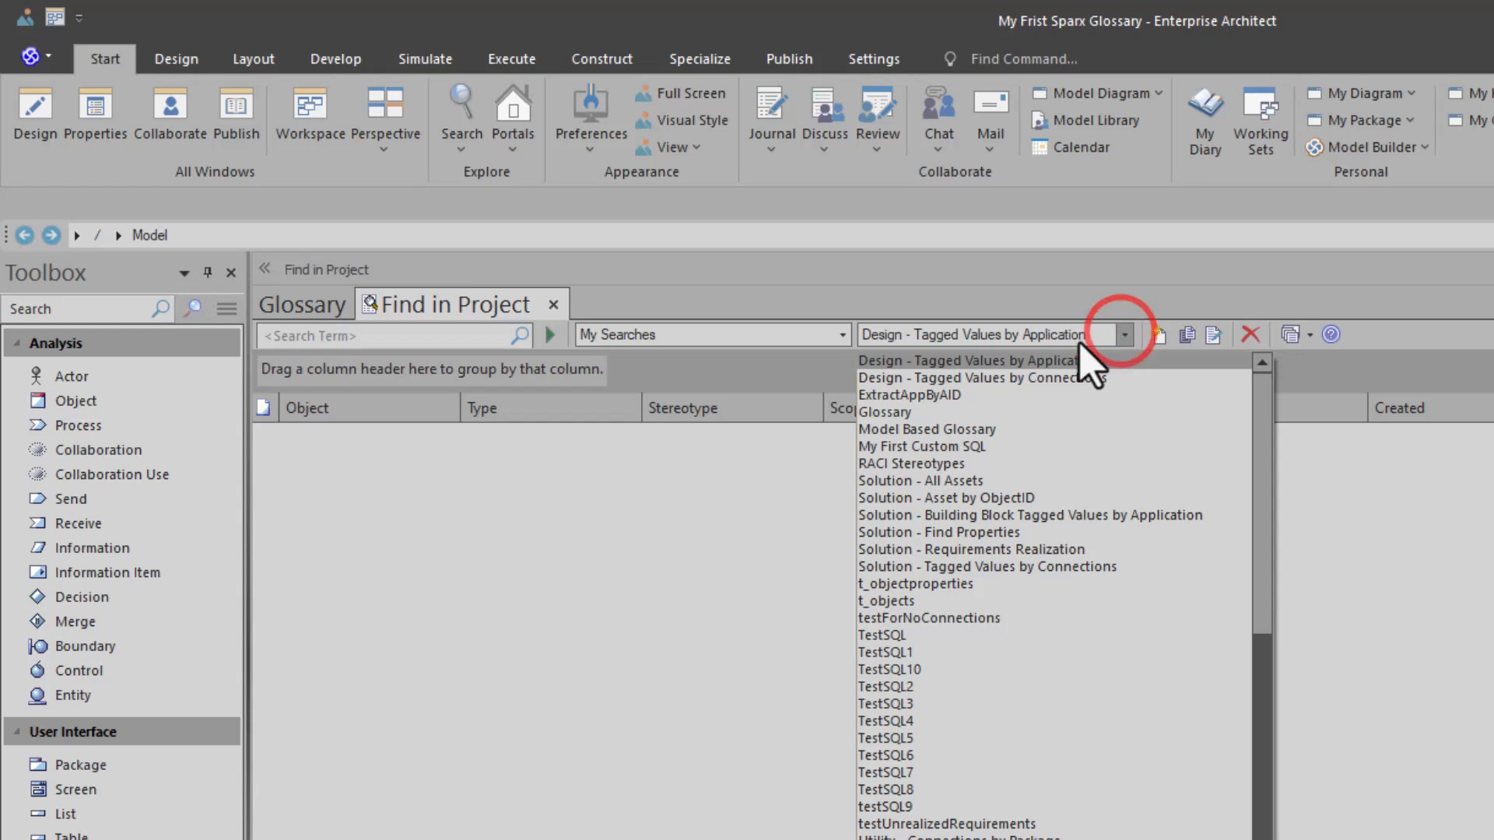
left_click(921, 412)
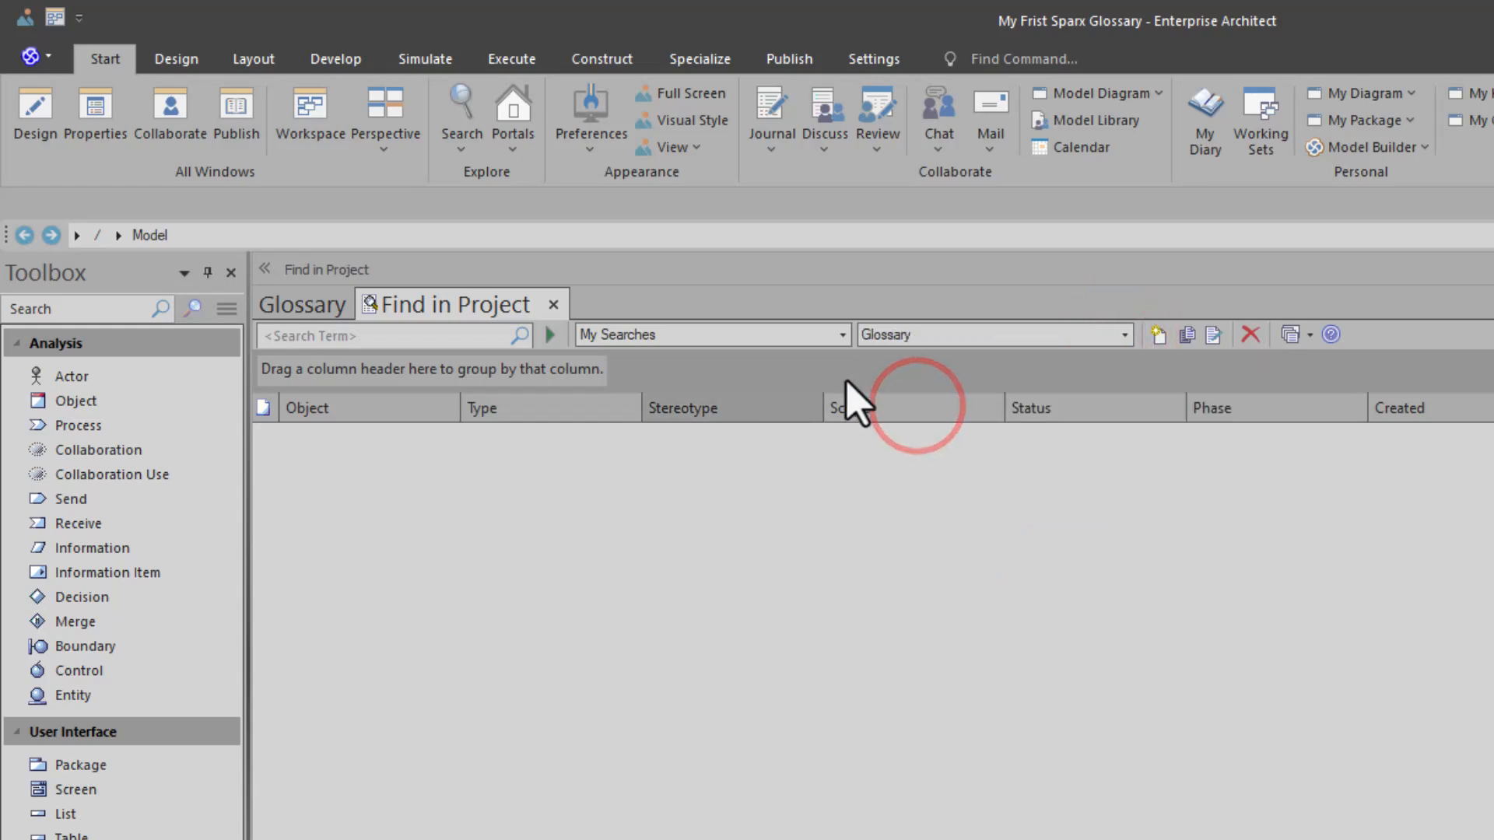
- Show the SQL of the Glossary search, select * from t_glossary, and run it
left_click(1213, 334)
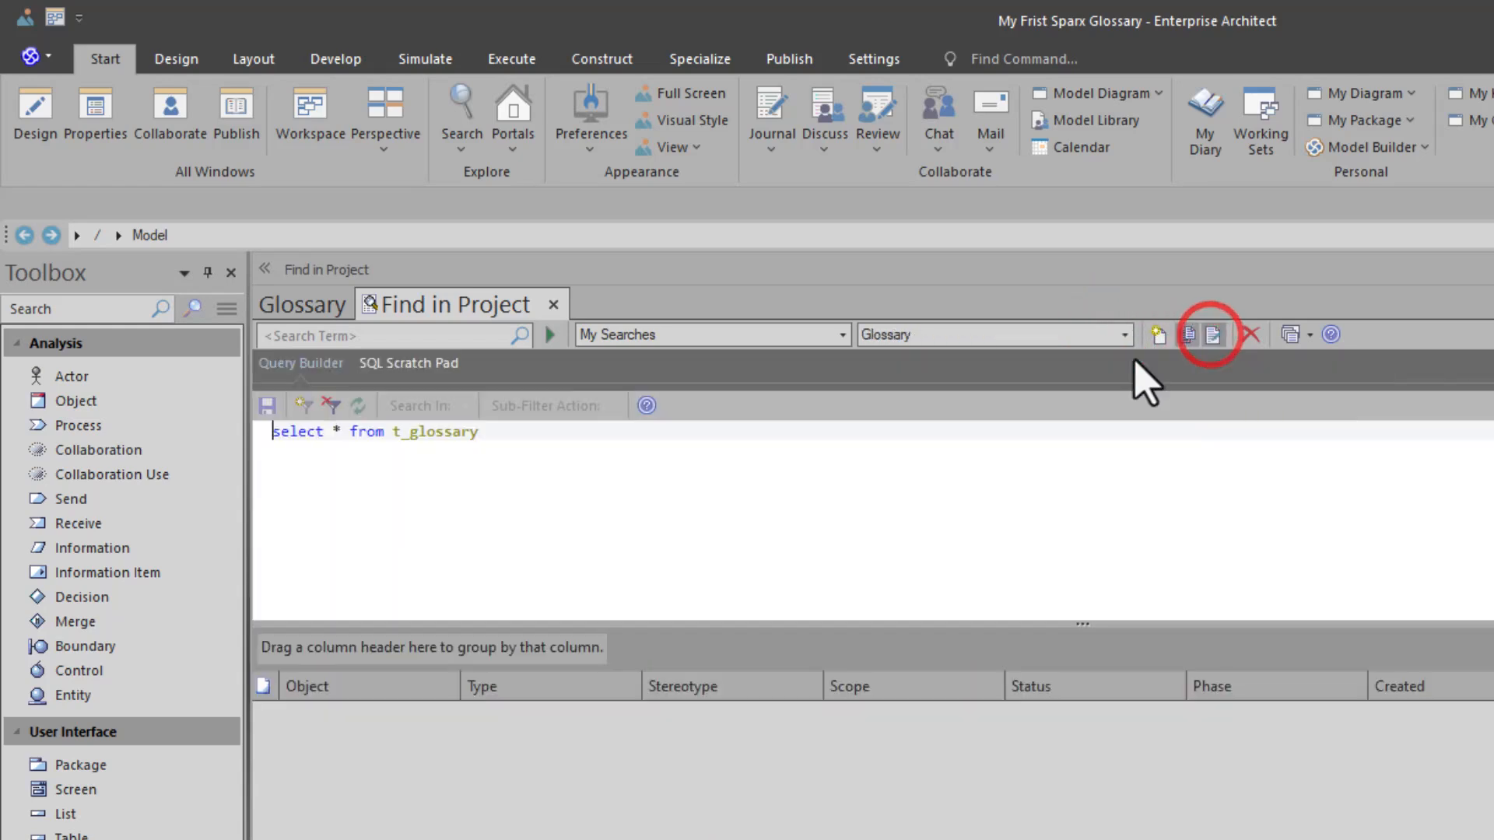
left_click(300, 465)
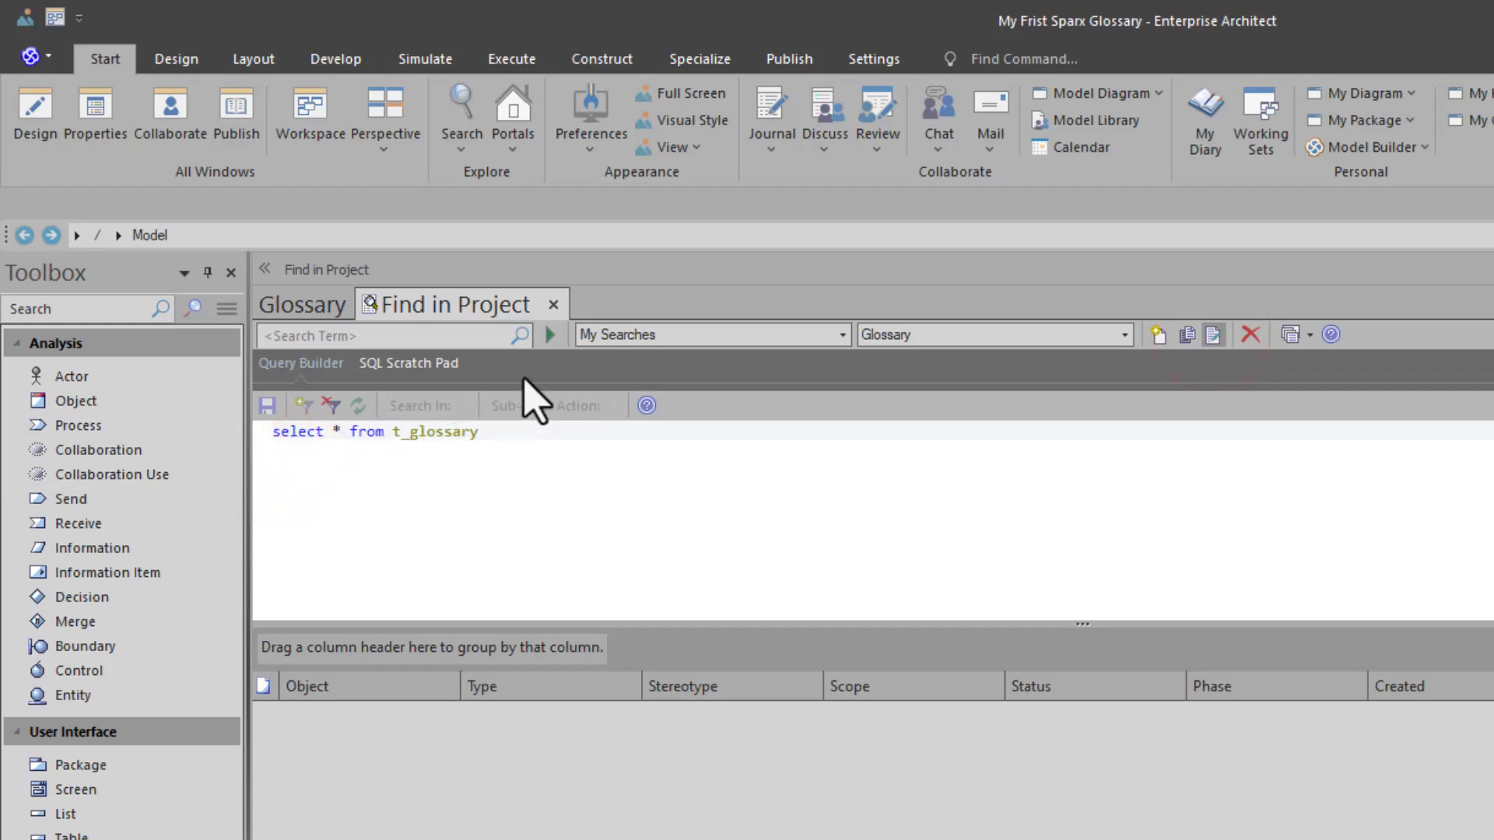
left_click(549, 335)
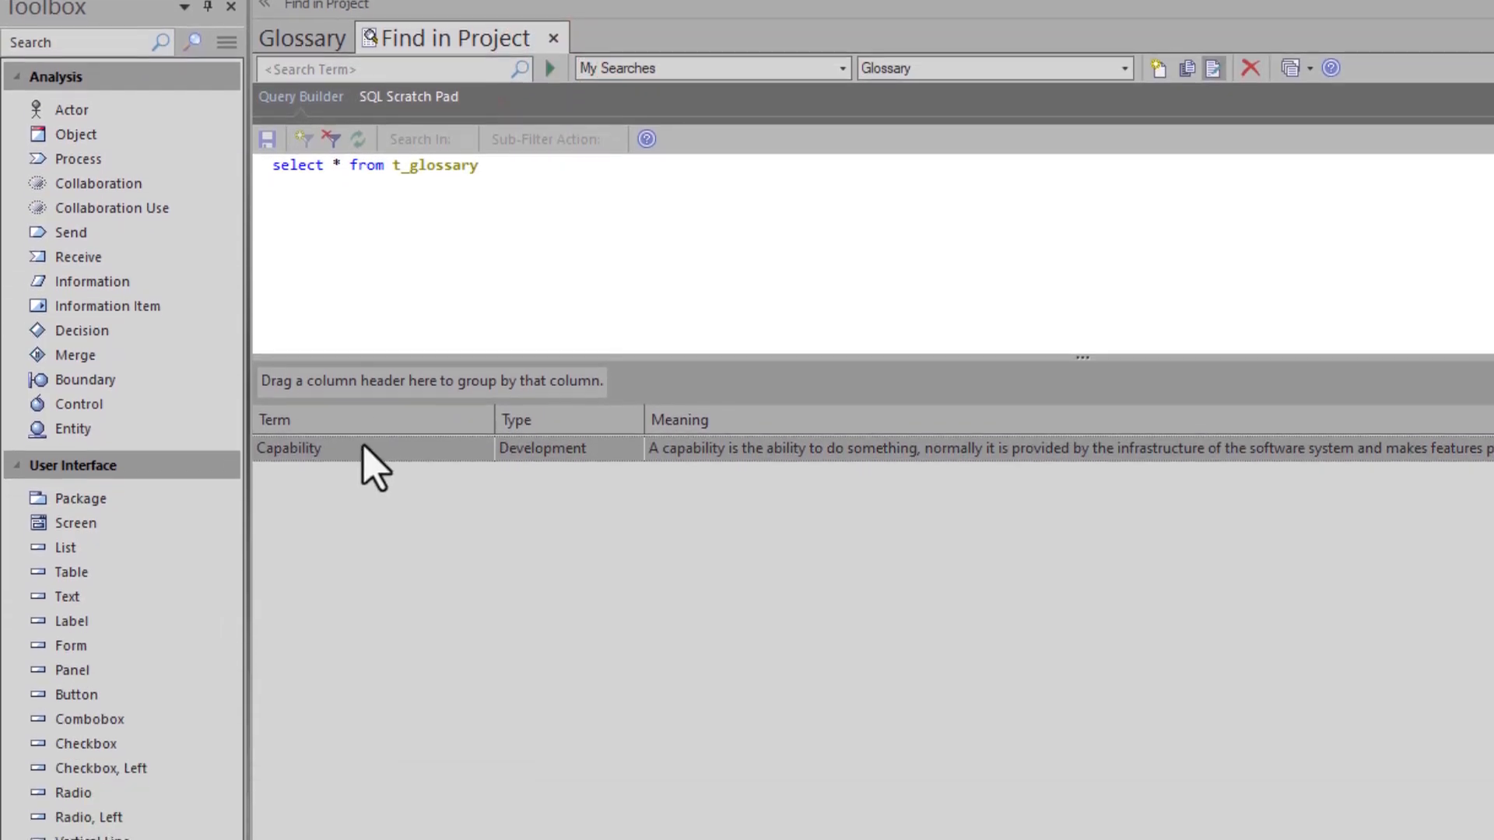
right_click(363, 446)
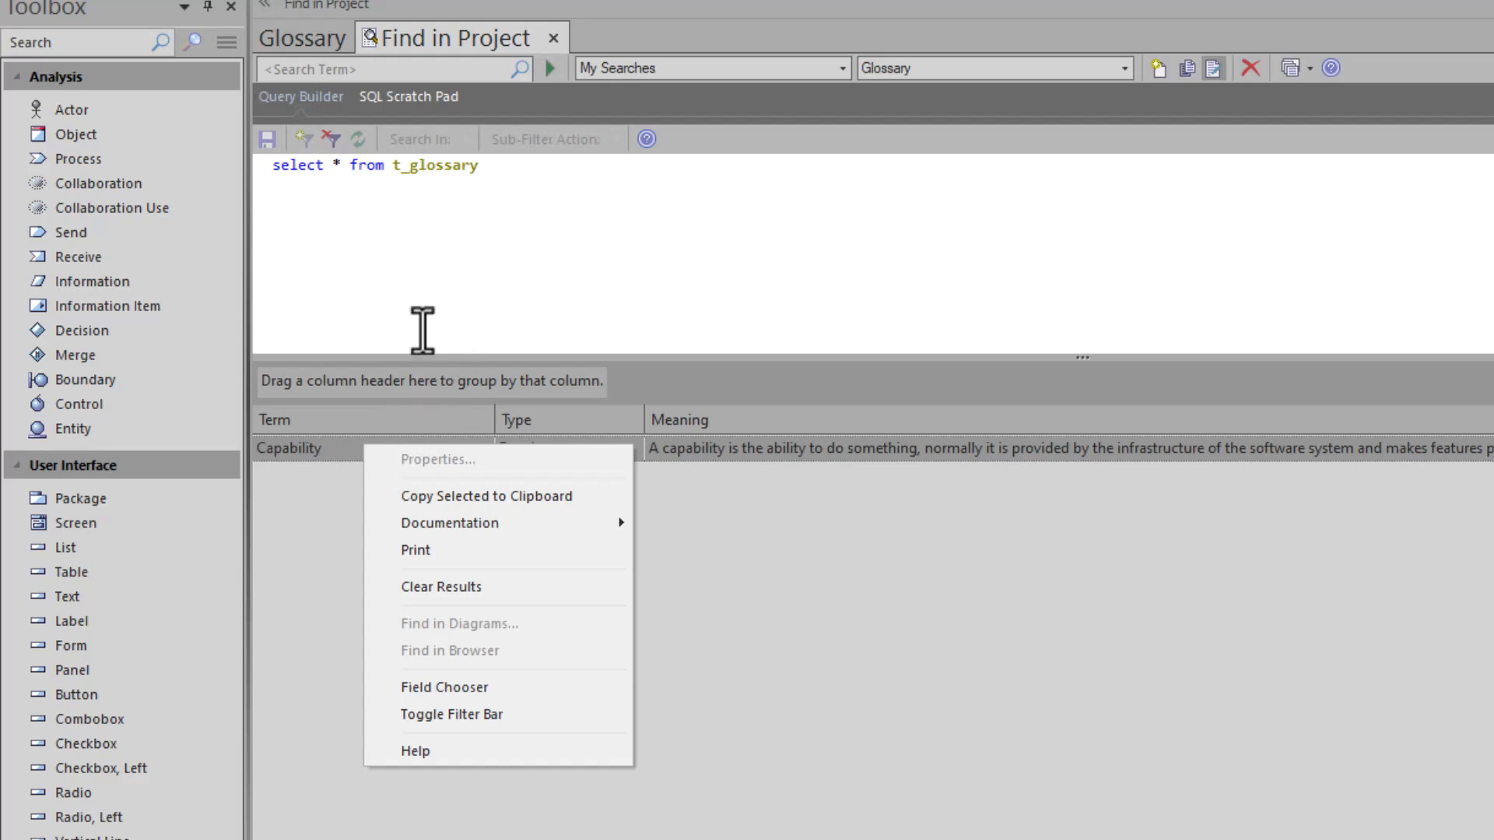
left_click(393, 175)
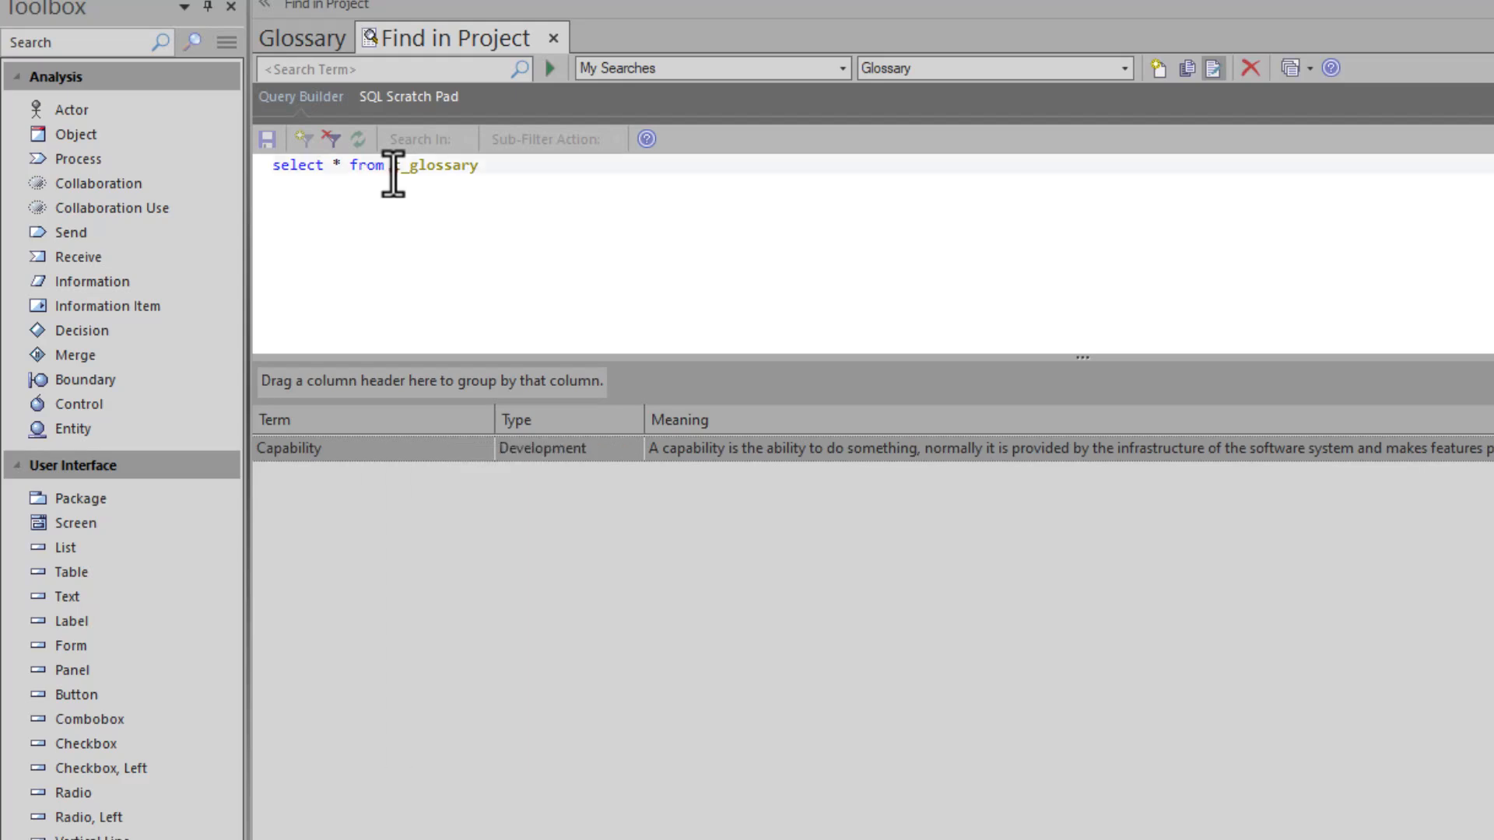
double_click(394, 167)
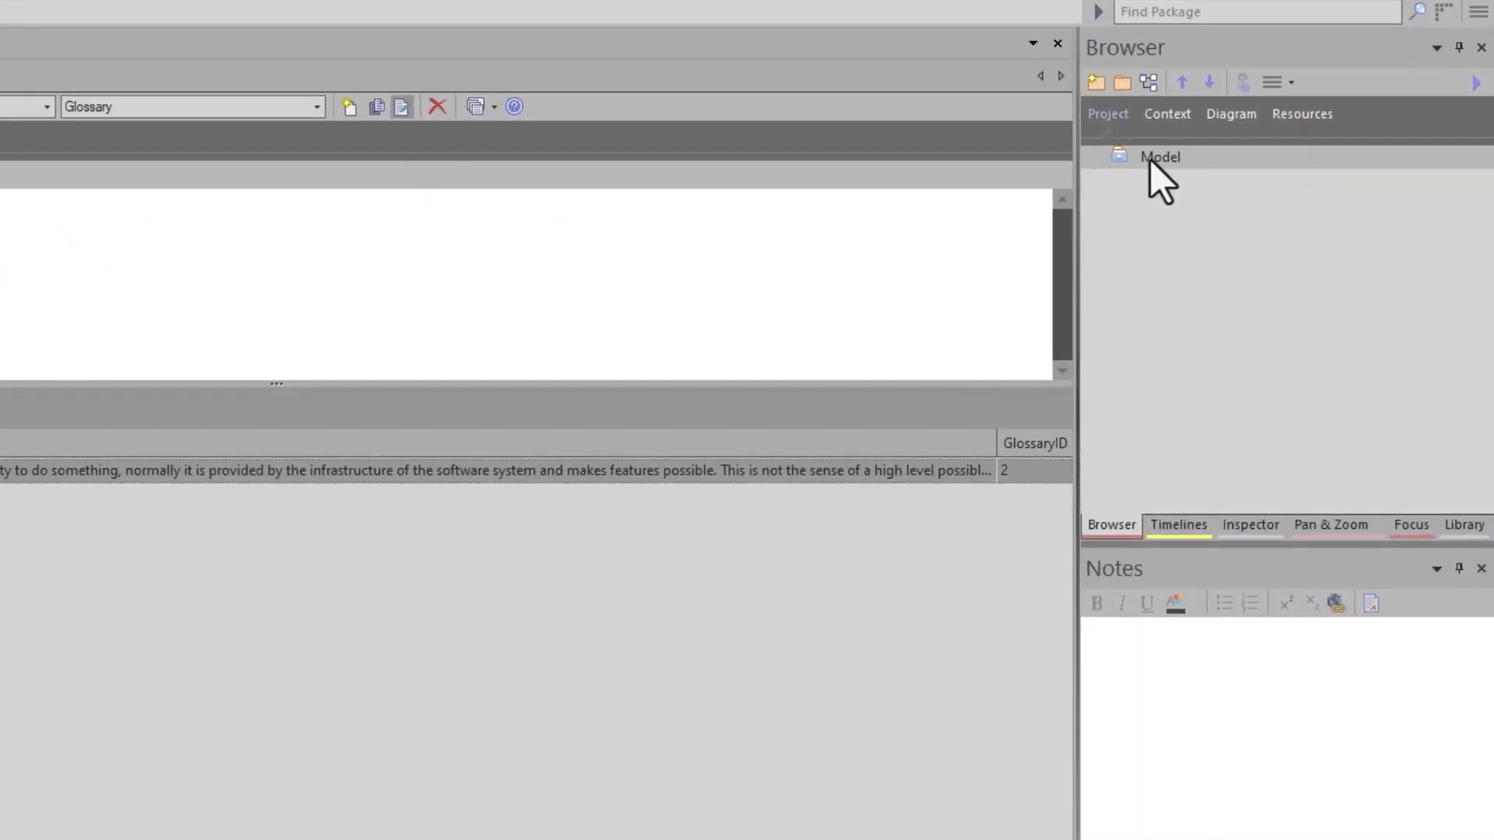
- Create a package named Glossaries under the Model root, including a Class diagram with the same name
left_click(1149, 160)
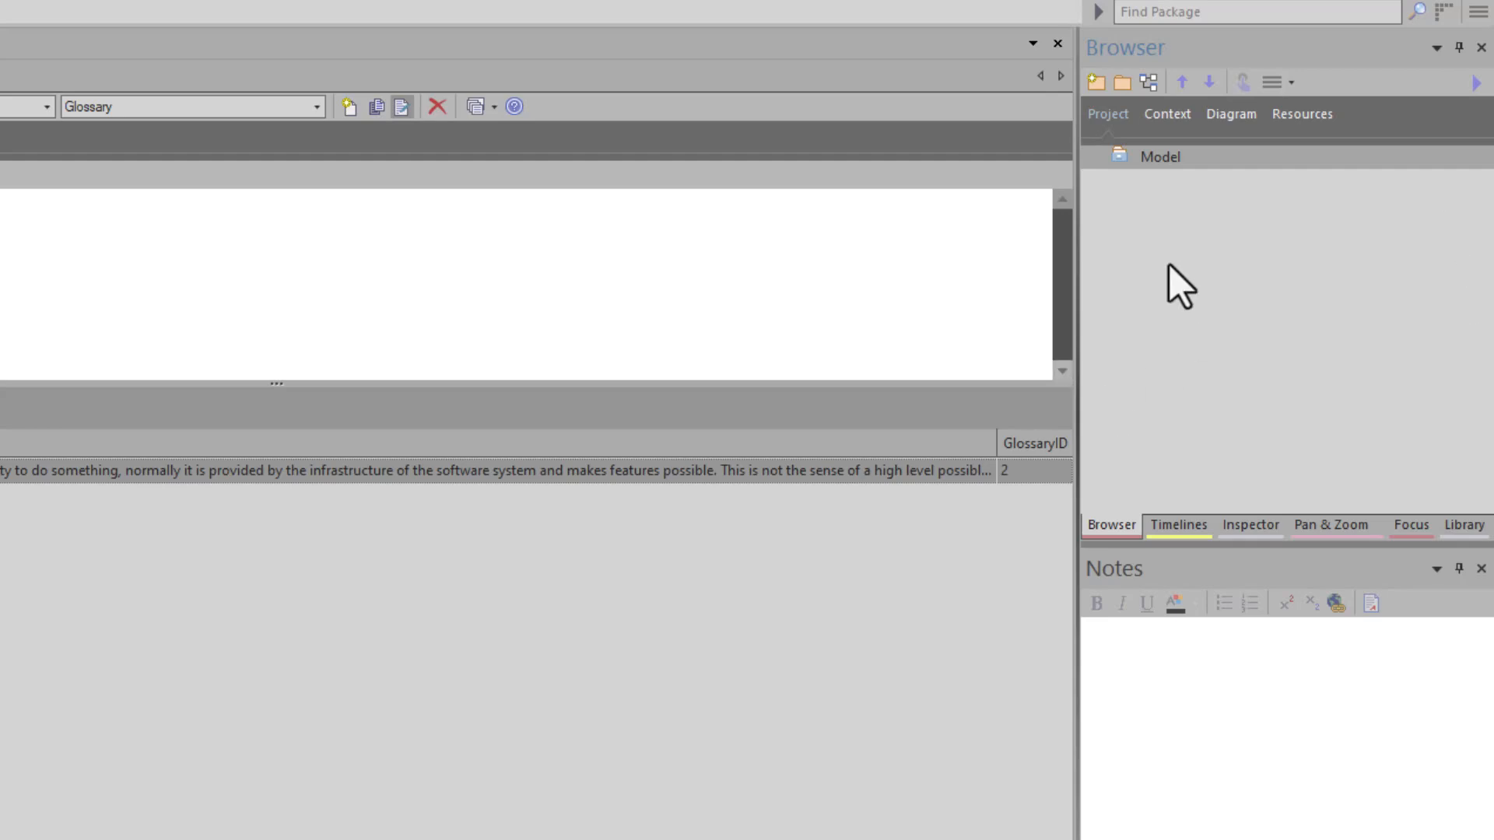
left_click(1123, 81)
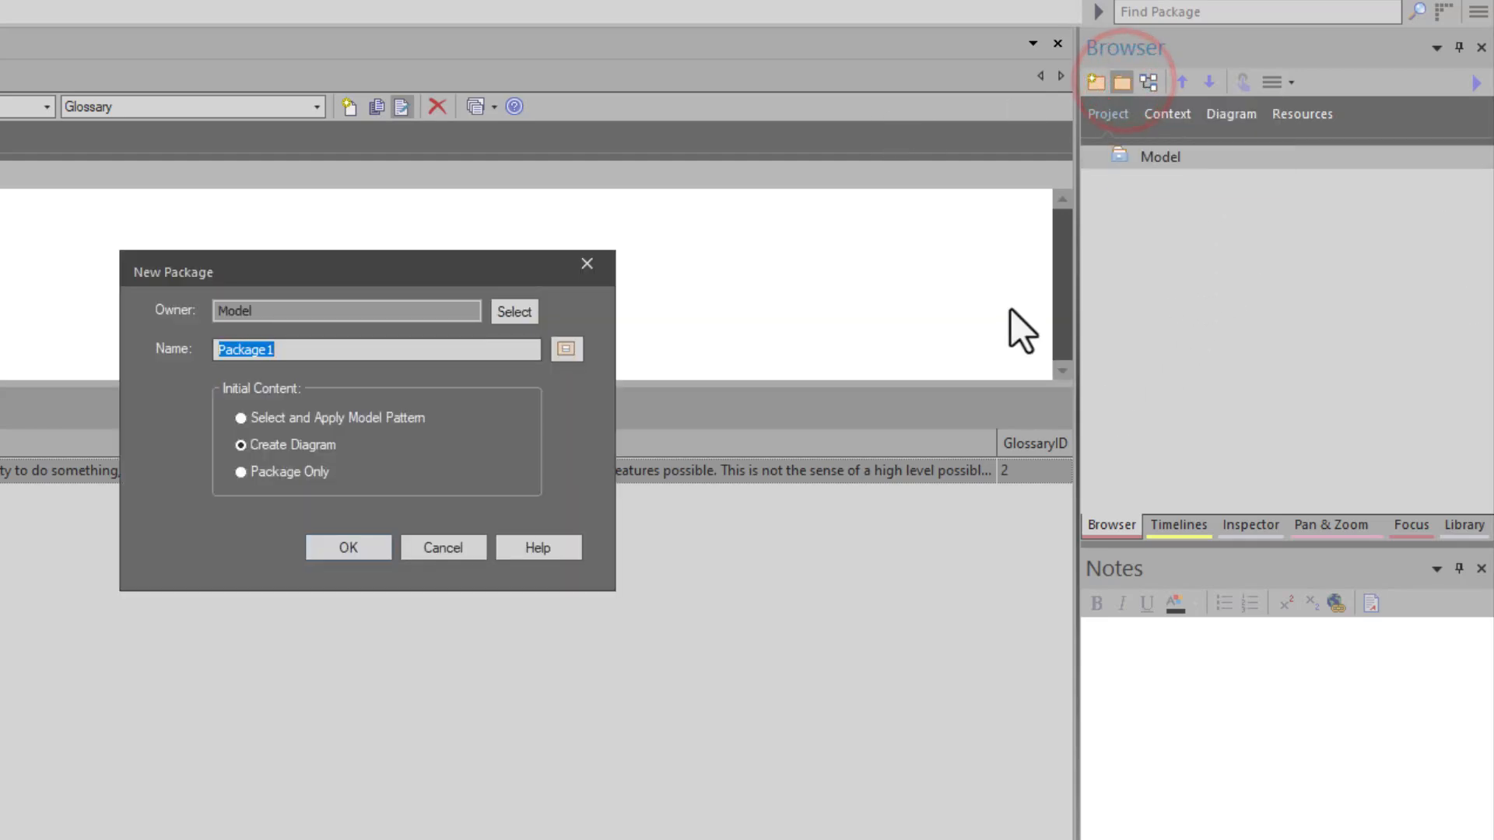
type("Deve")
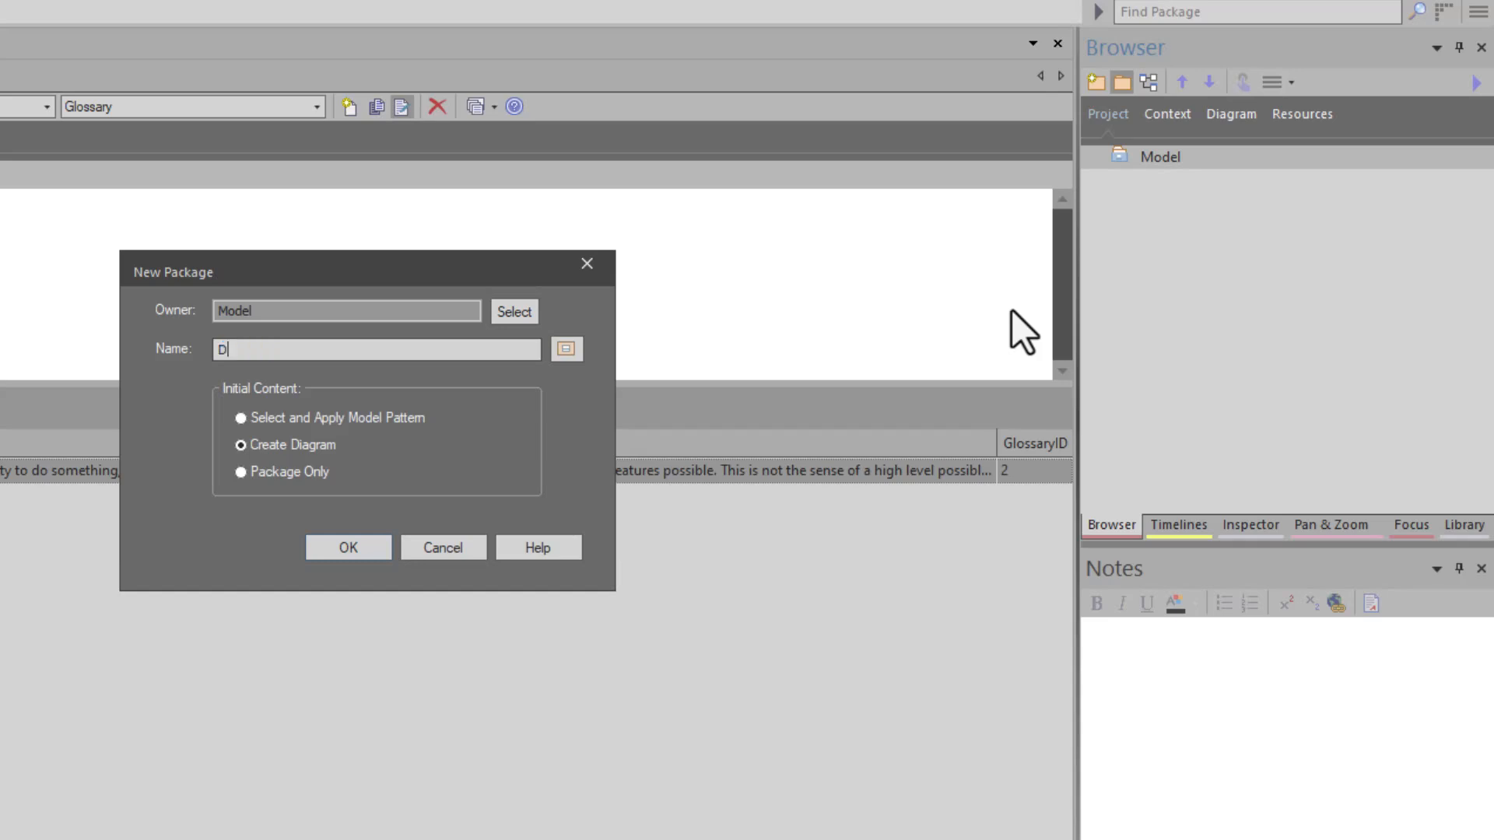
key("BackSpace")
key("BackSpace")
key("BackSpace")
type("Glossaries")
key("Return")
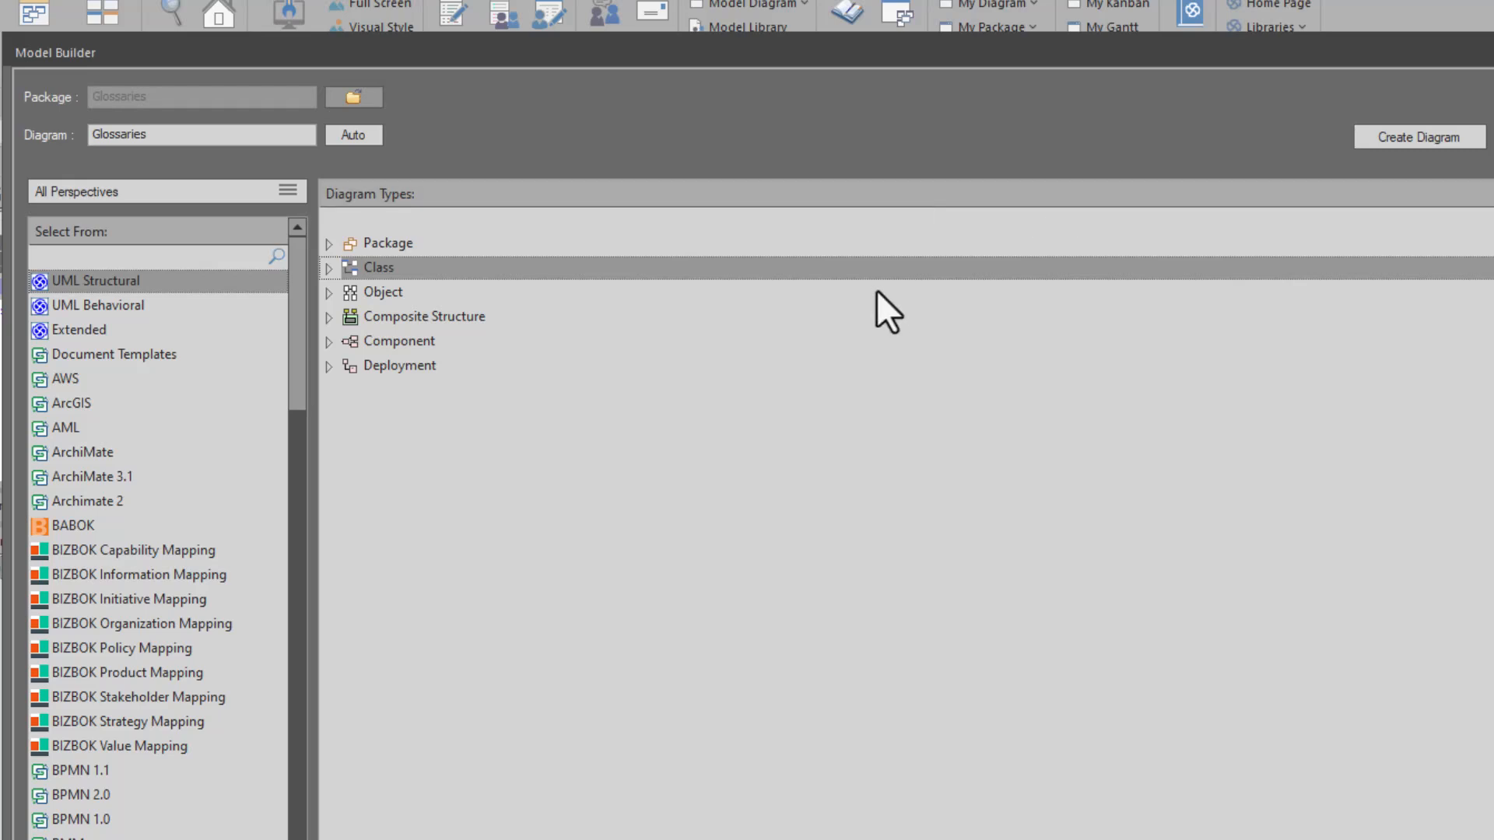
left_click(1405, 137)
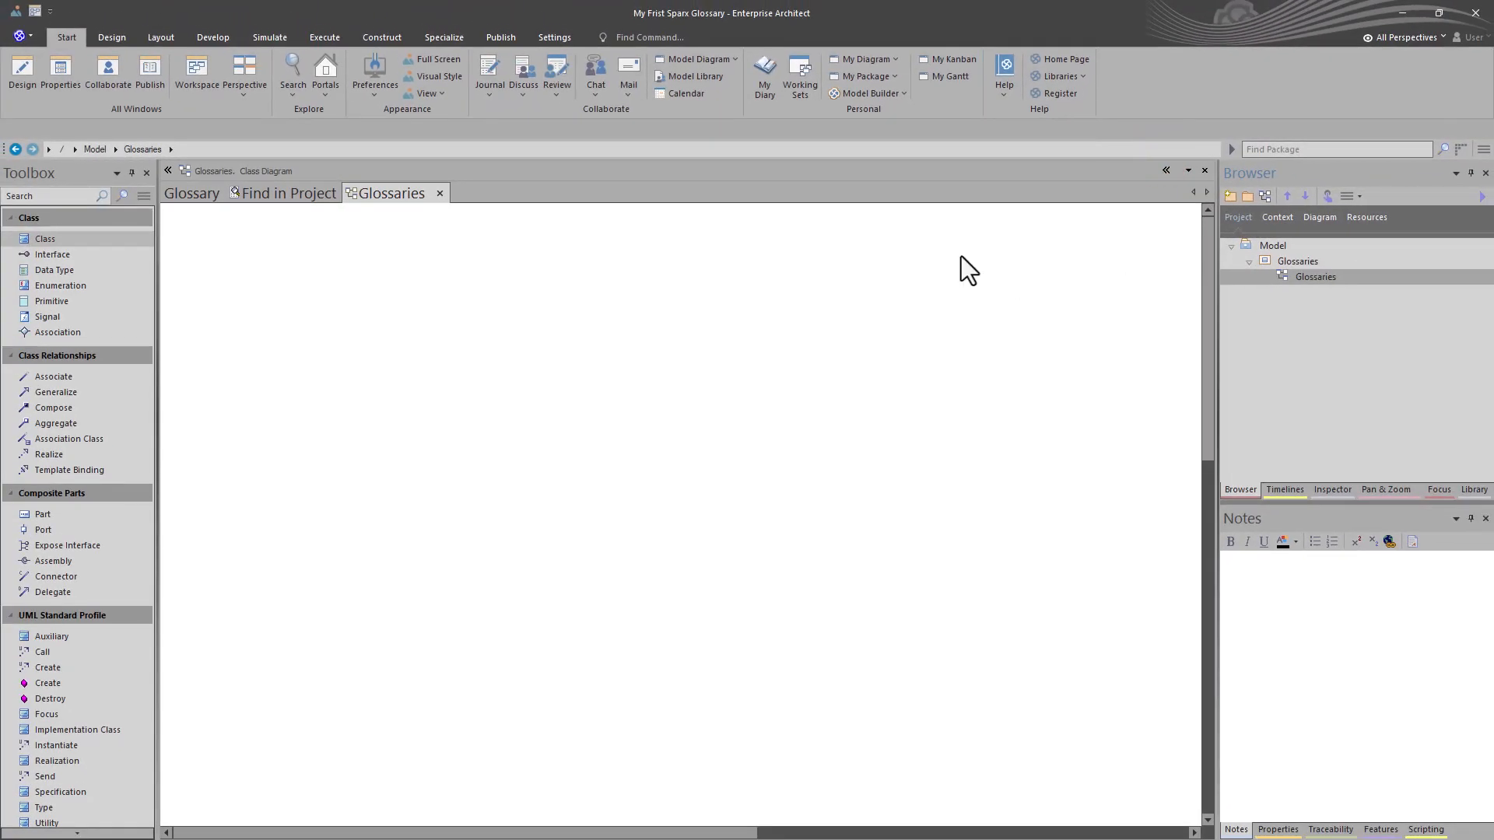
- Create a package named Development inside the Glossaries package, with an initial diagram
left_click(1294, 263)
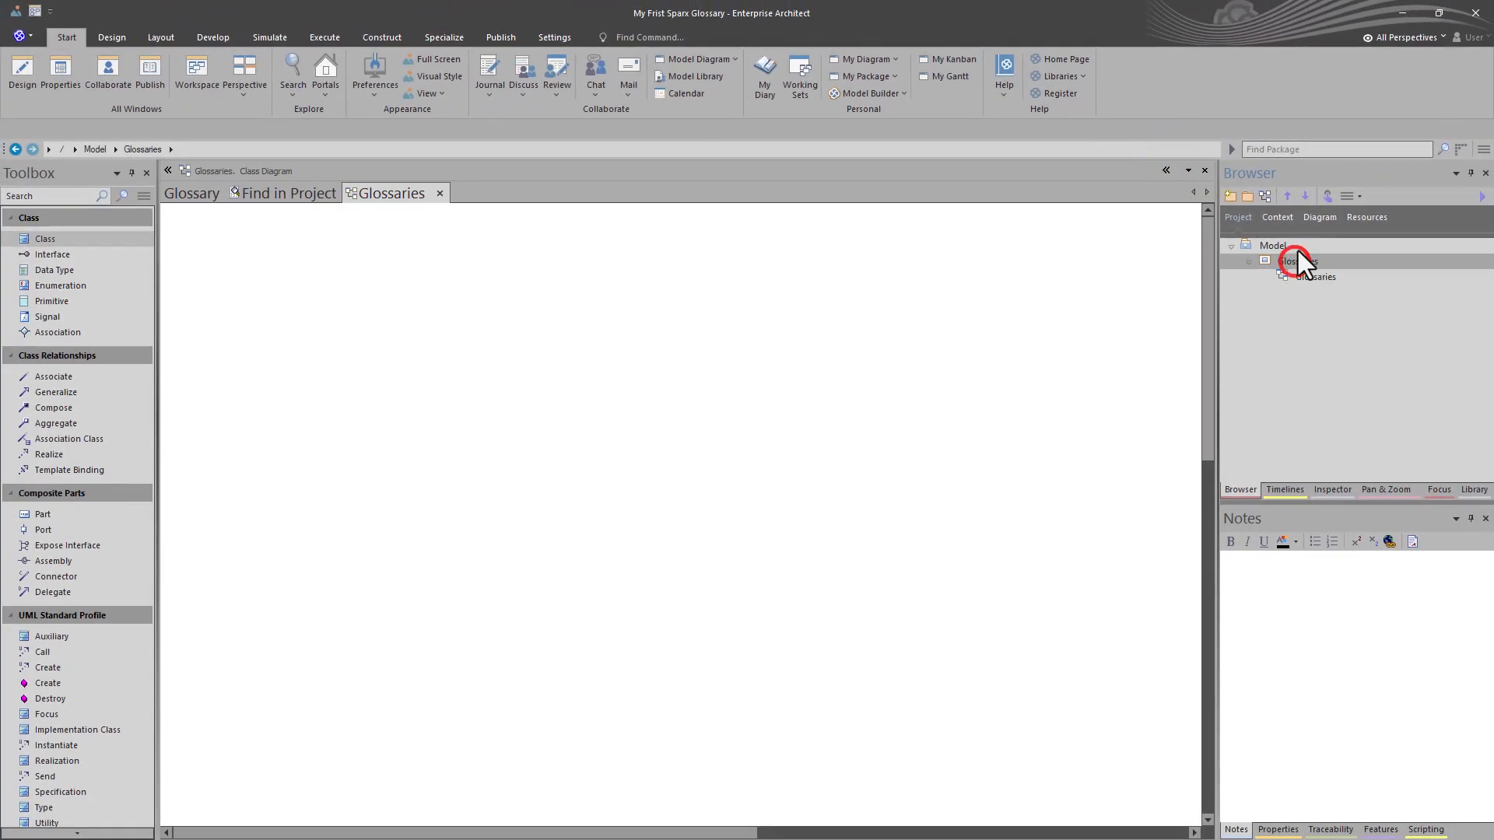
left_click(1247, 196)
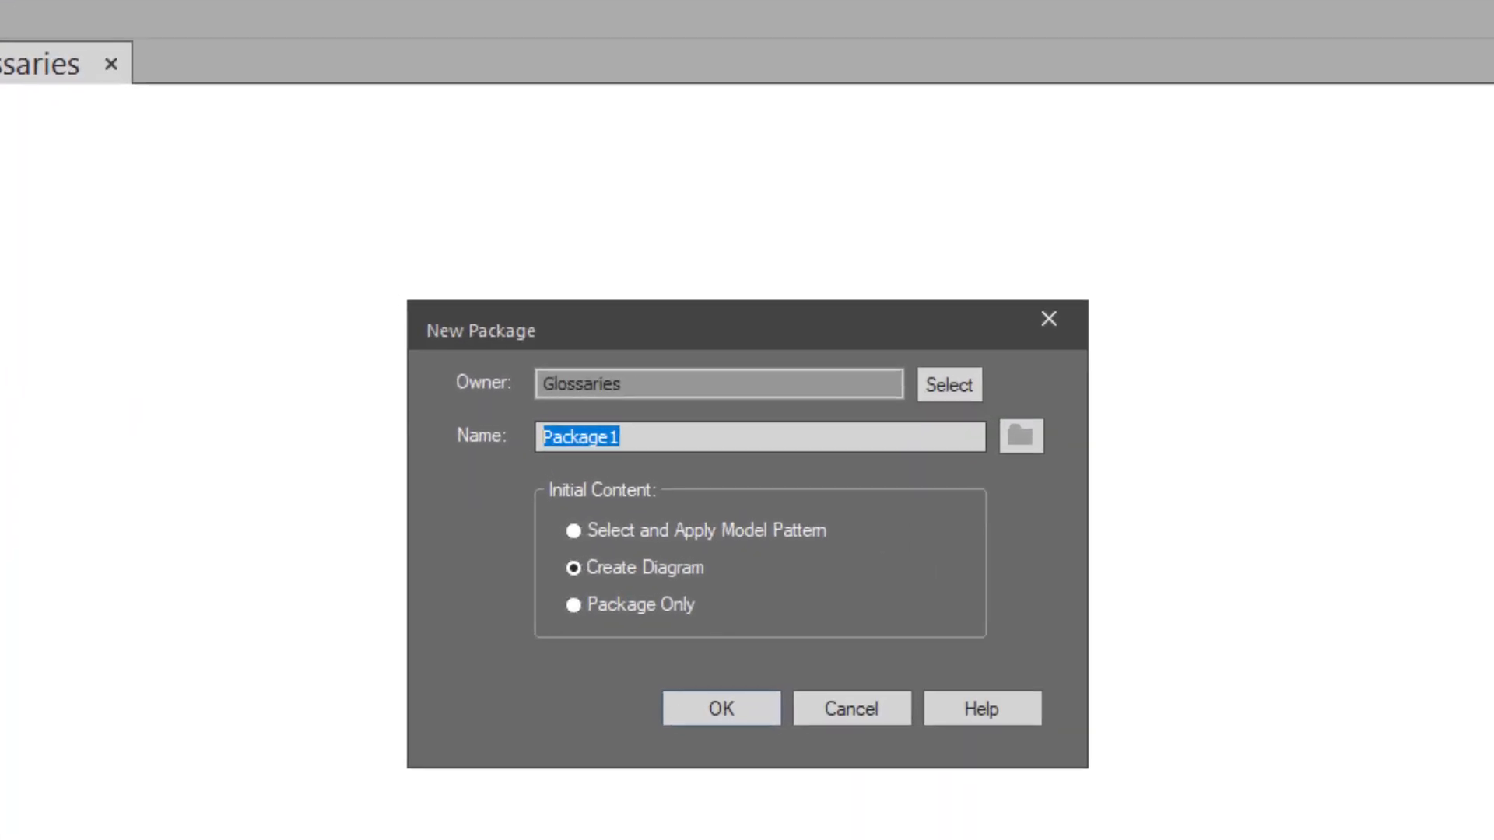
type("Development")
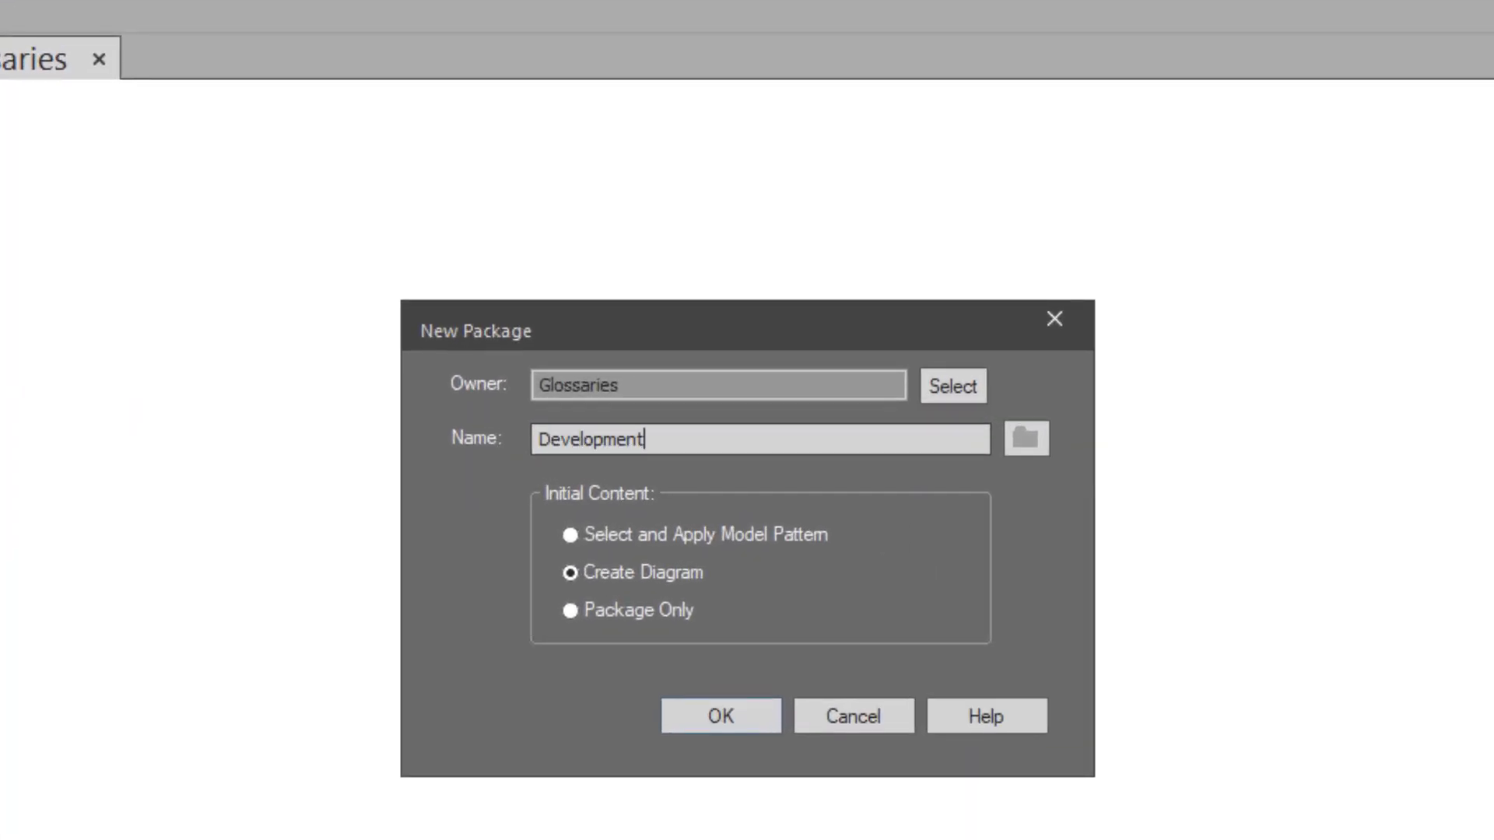
key("Return")
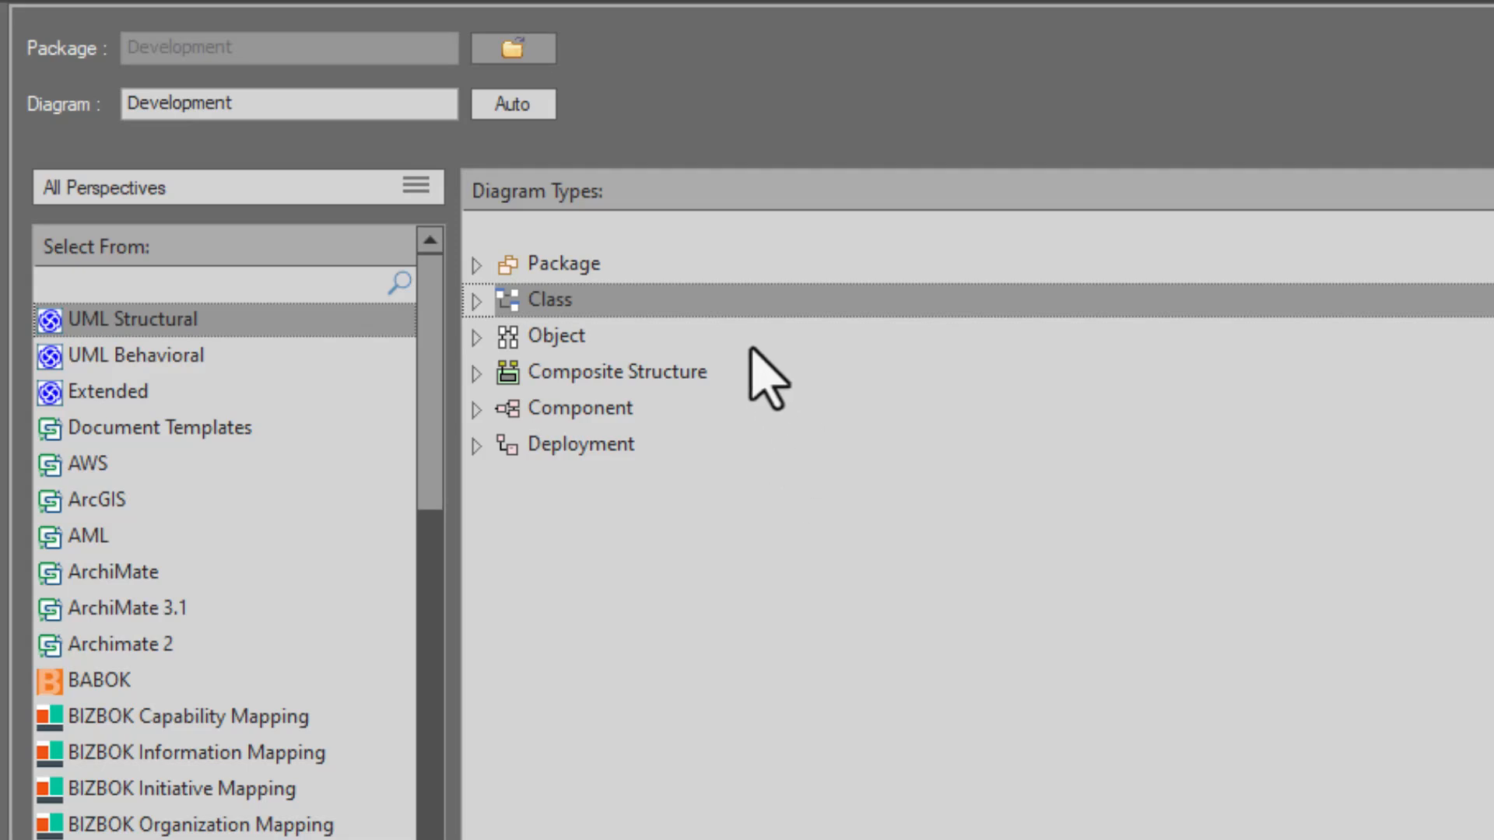
- Filter the diagram technologies by "glos" and create the Development diagram as the Glossary type from Glossary Diagrams
left_click(208, 284)
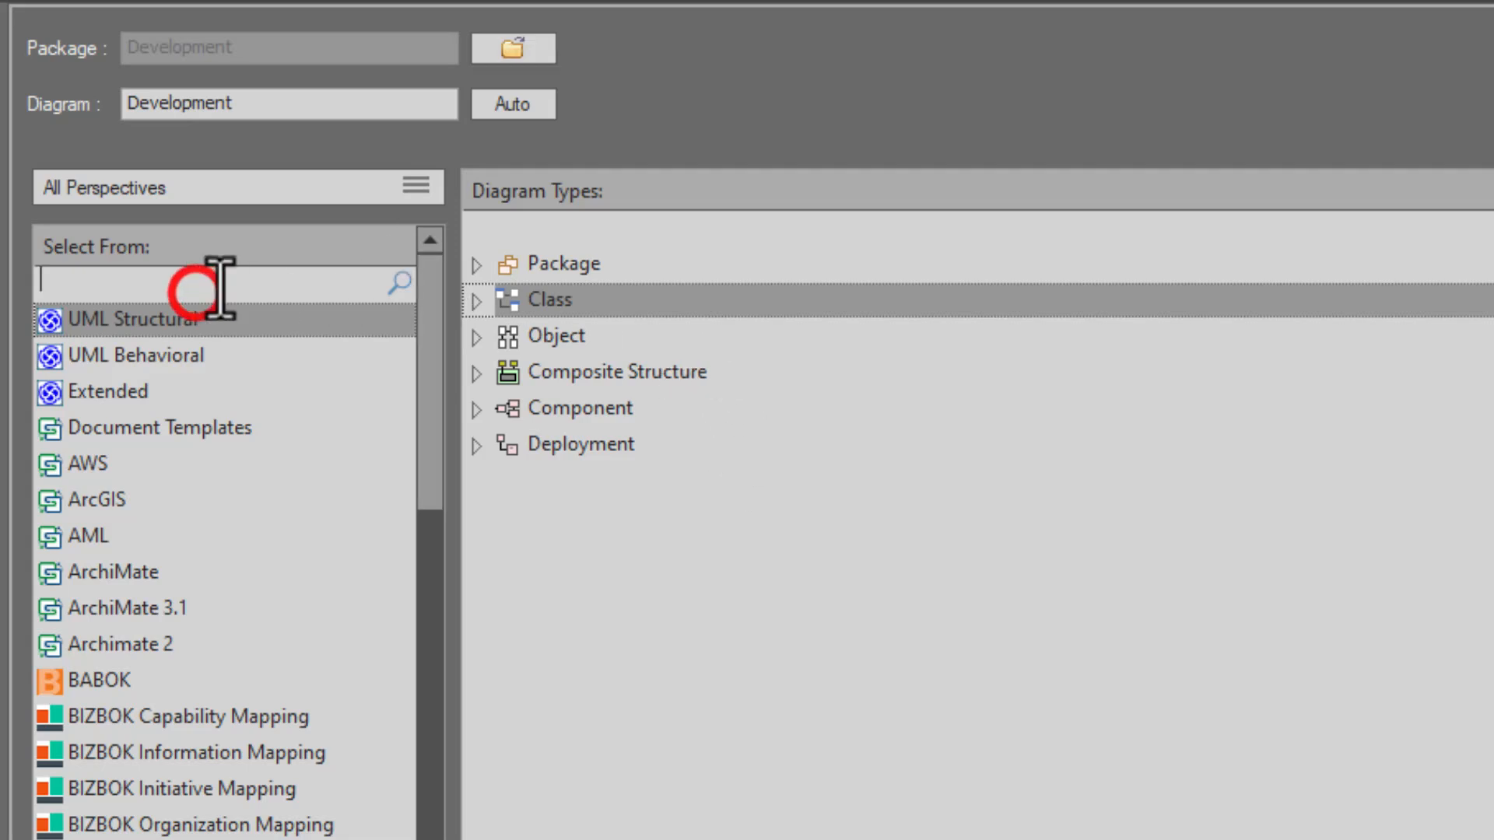
type("glos")
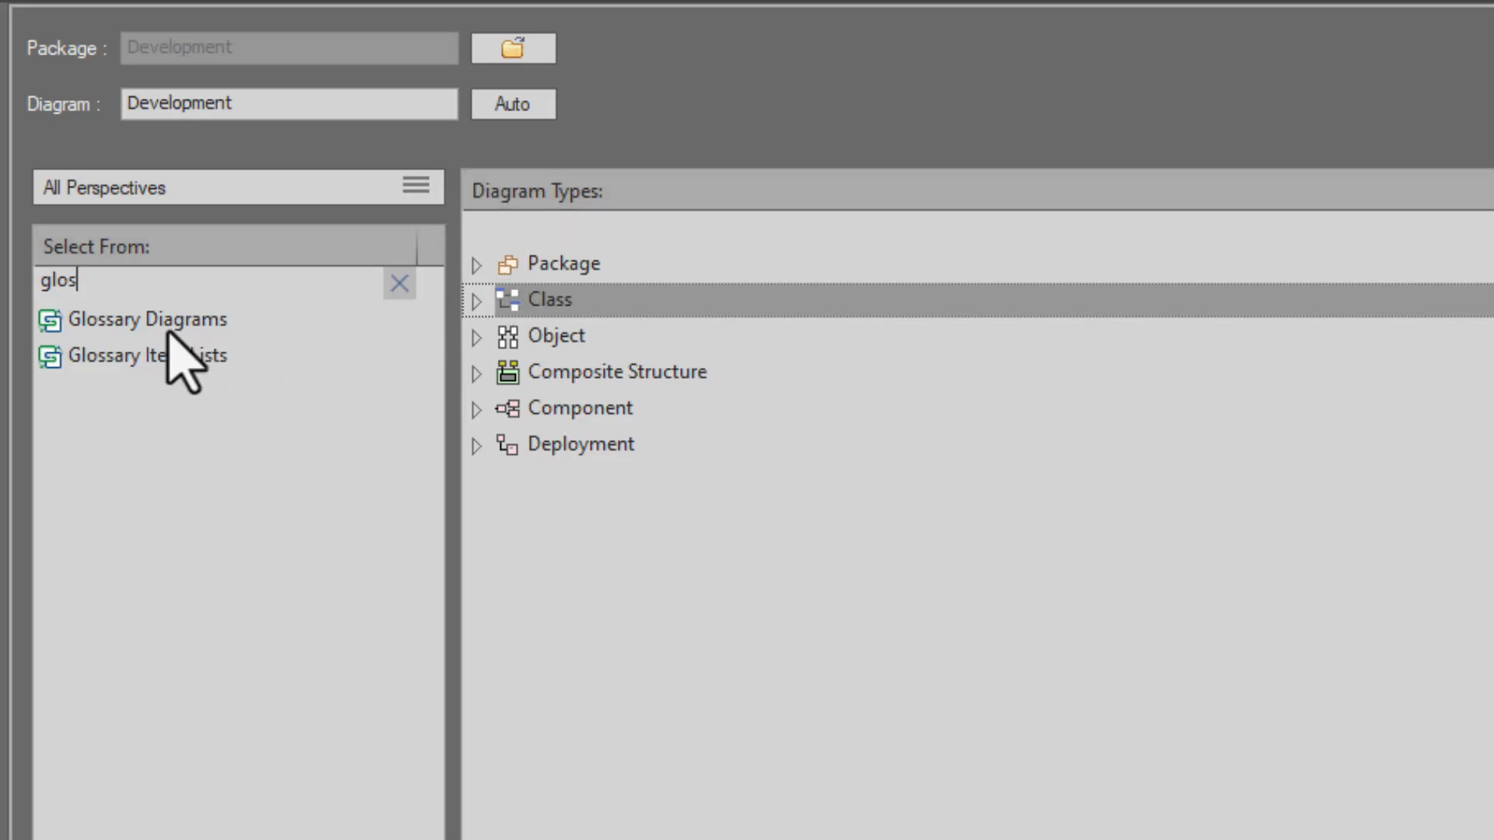
left_click(121, 321)
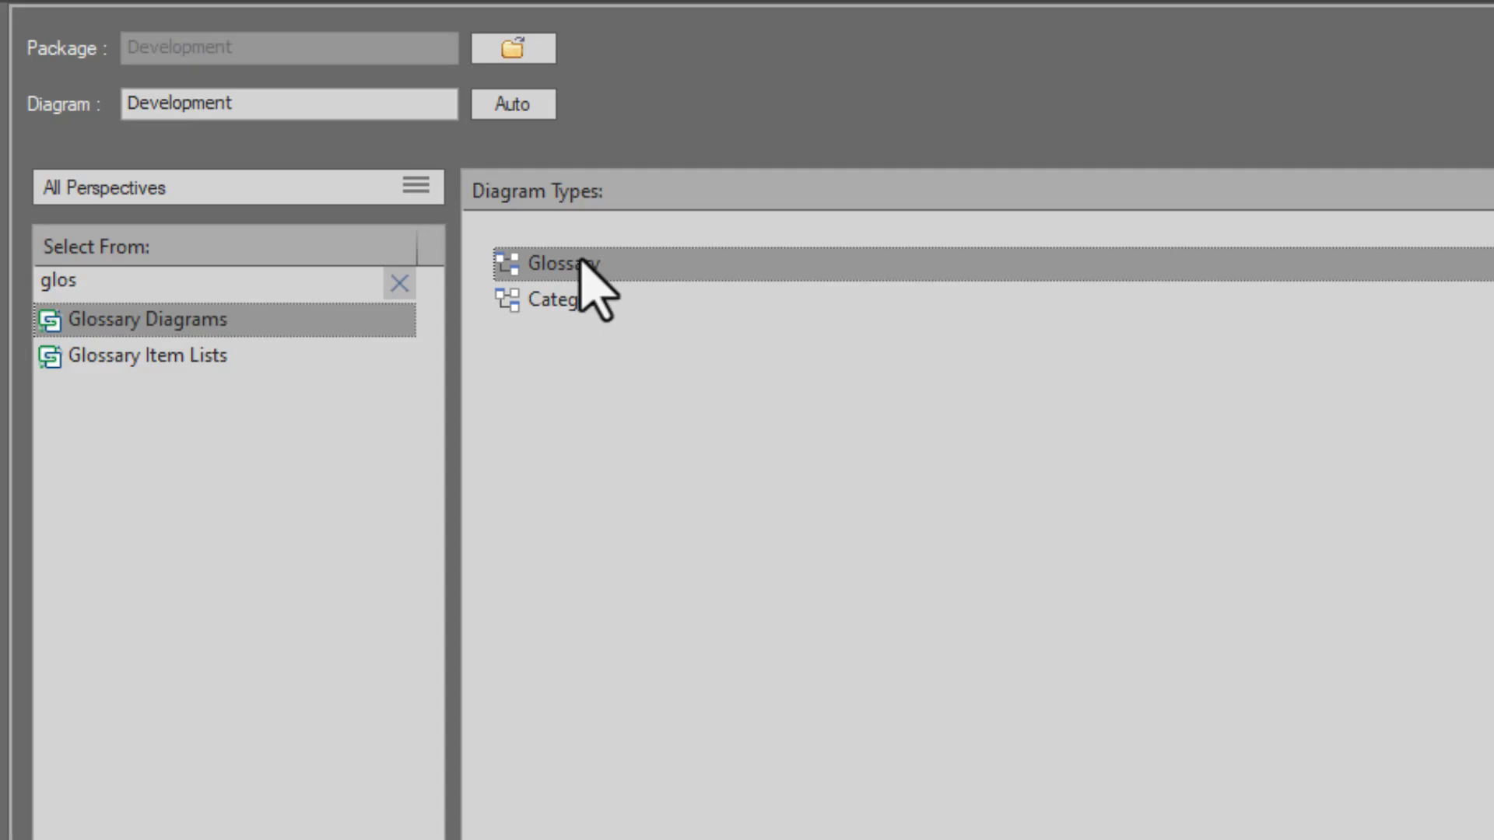
left_click(579, 299)
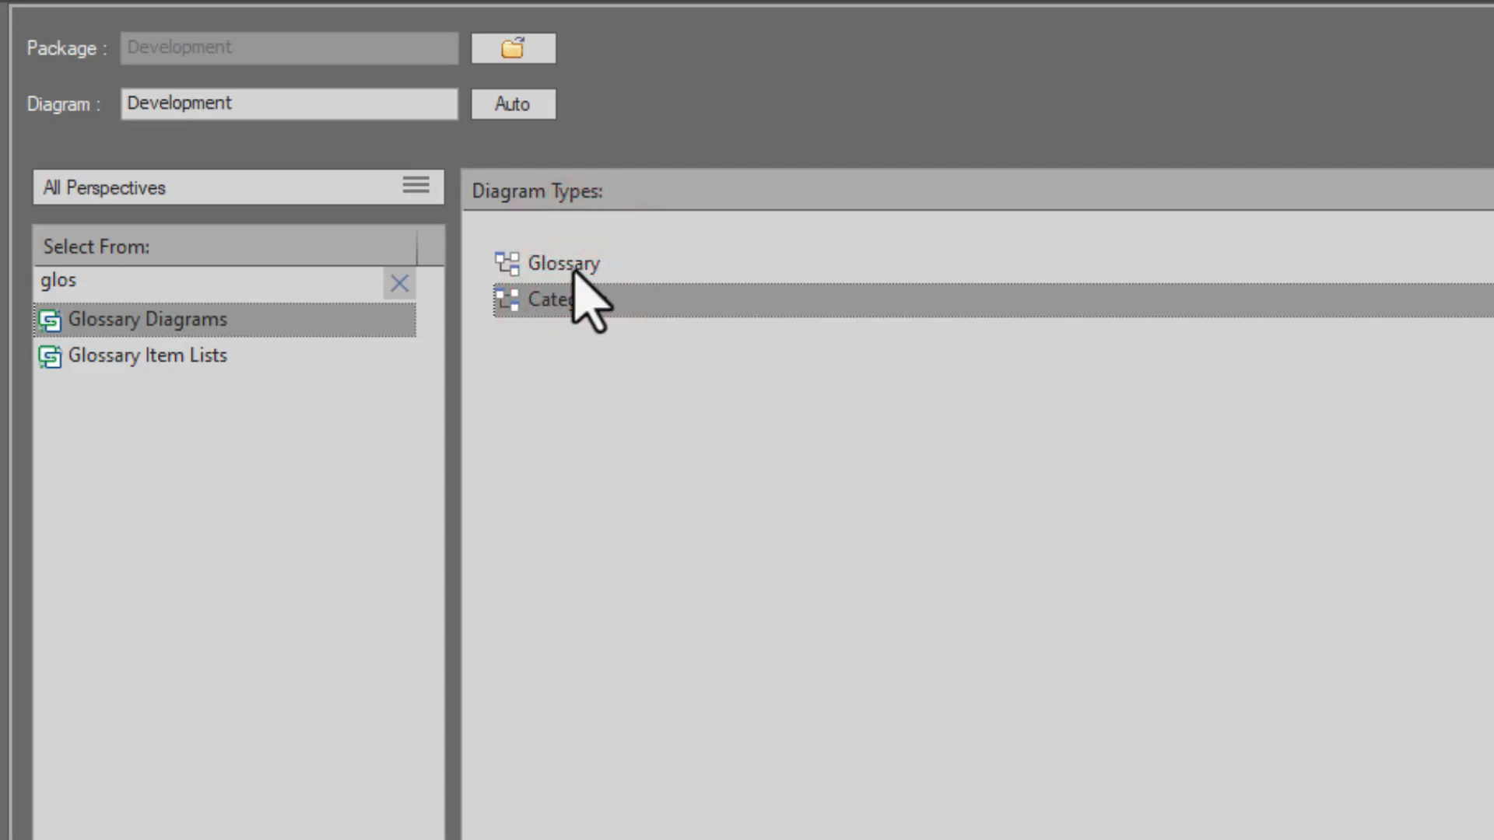
left_click(572, 264)
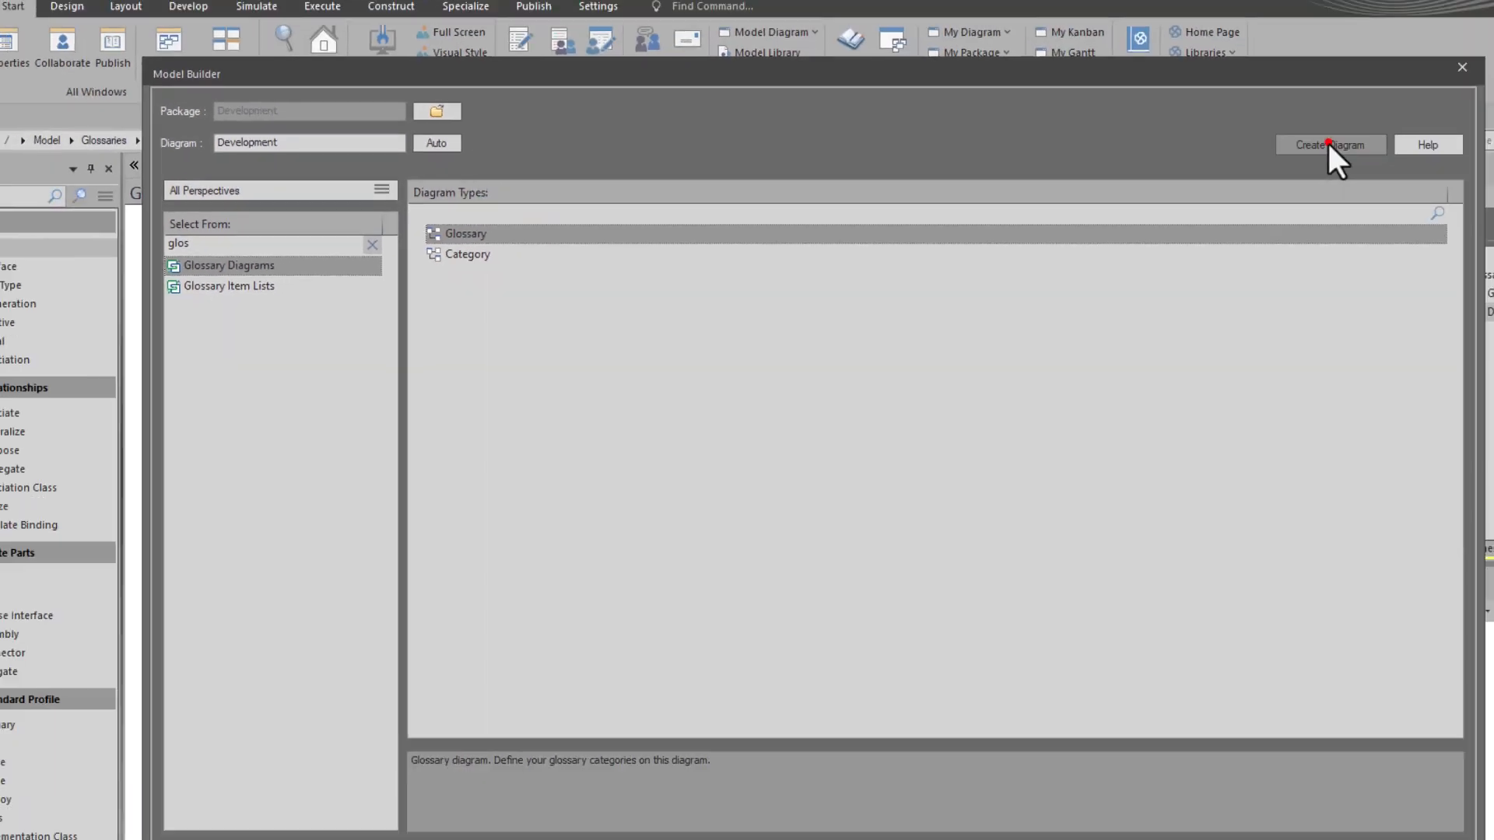
left_click(1328, 145)
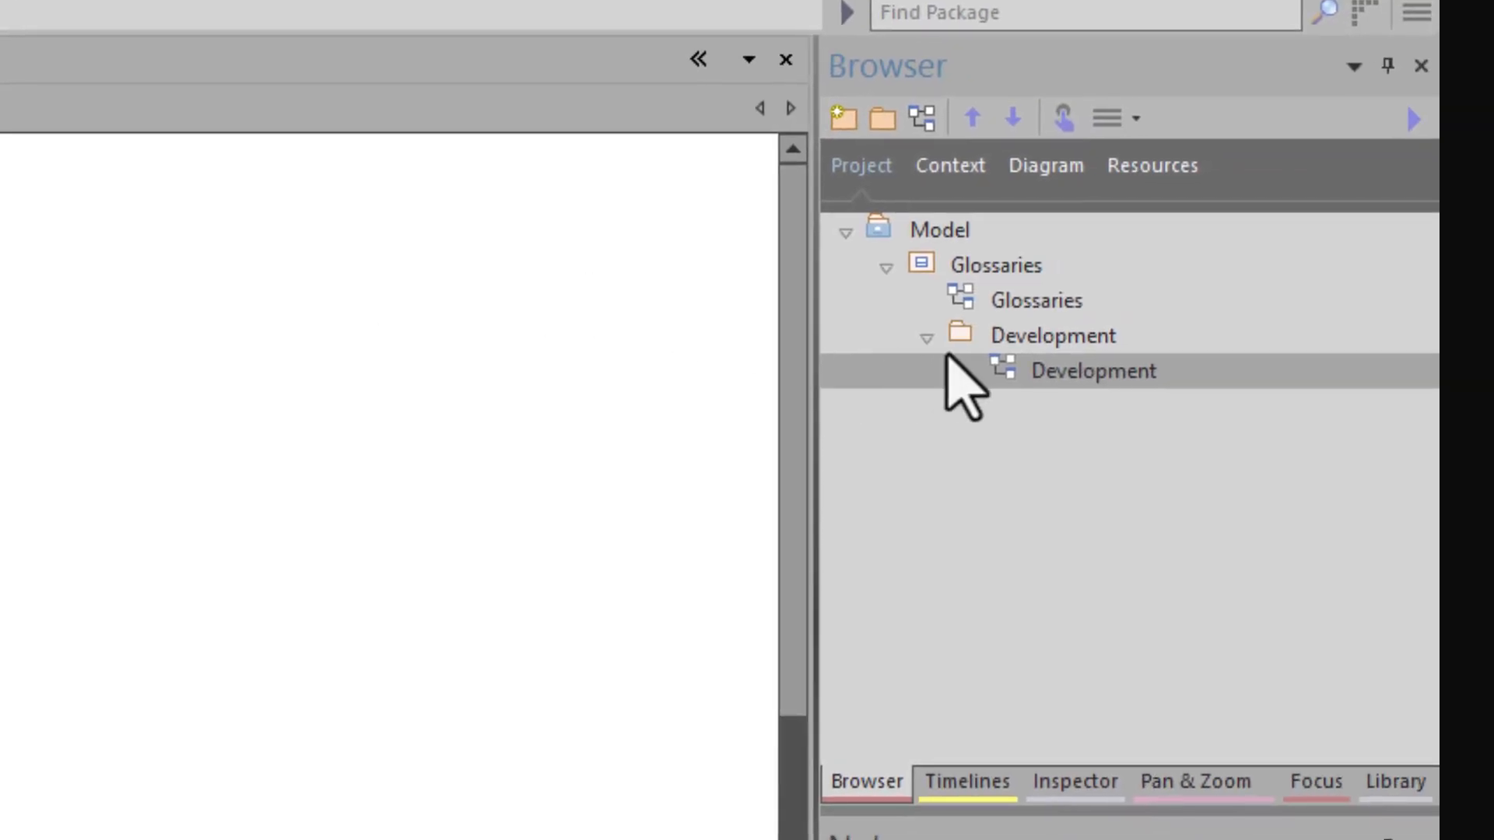
- Add a second diagram named Development to the Development package, using the Category diagram type
left_click(998, 341)
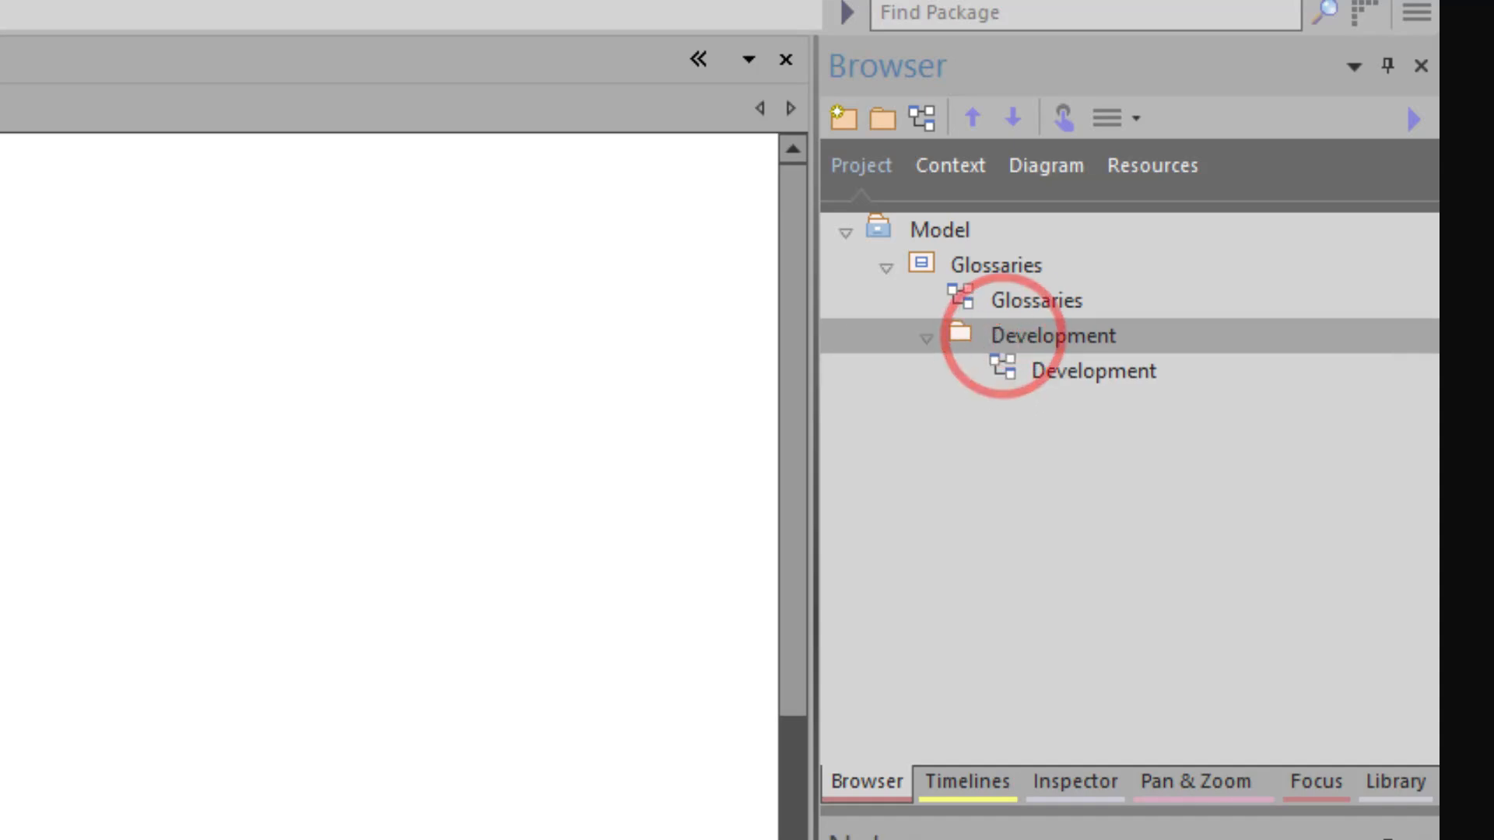
left_click(926, 119)
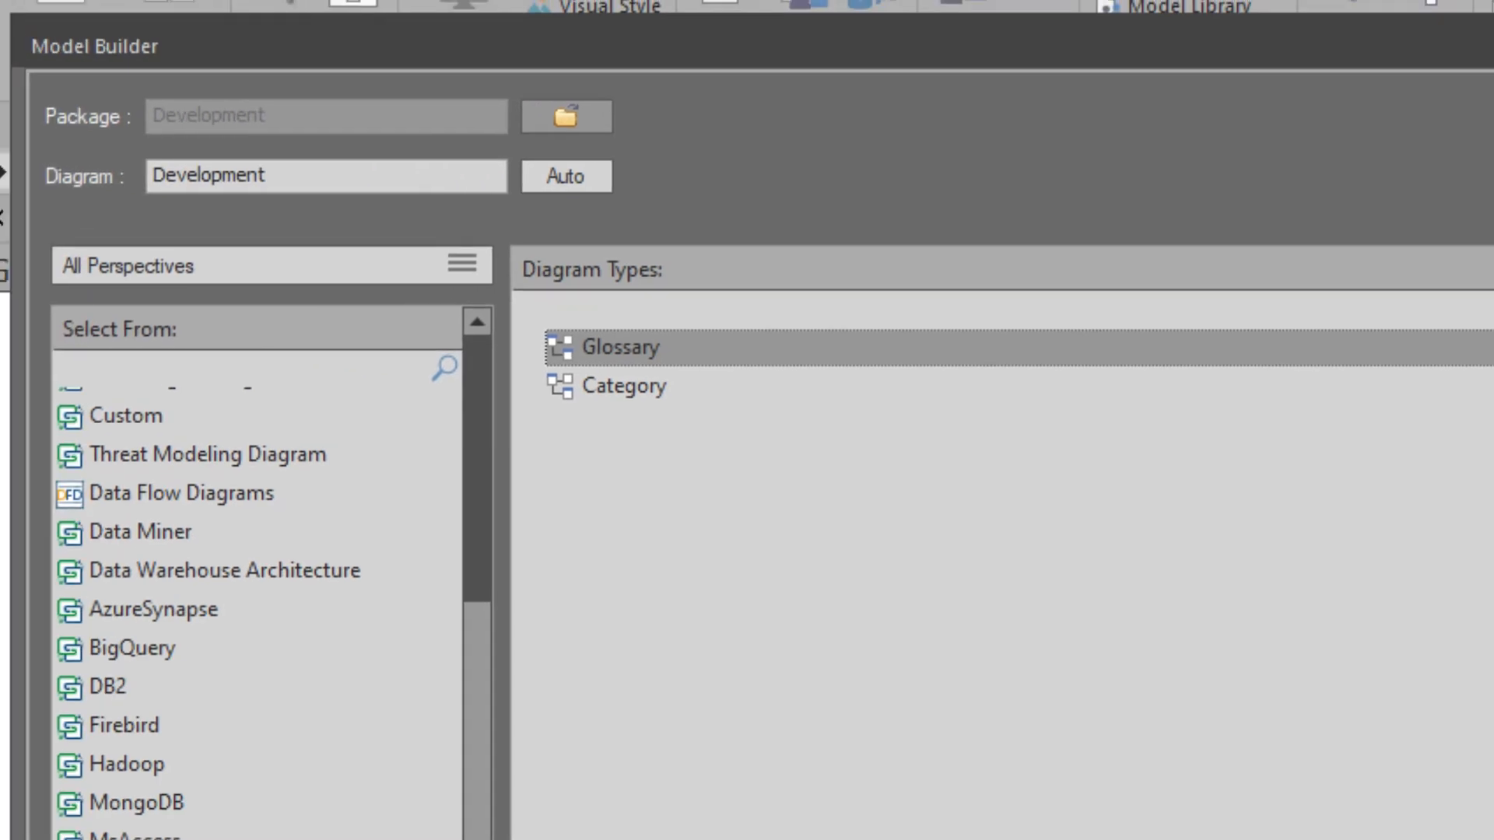
left_click(635, 383)
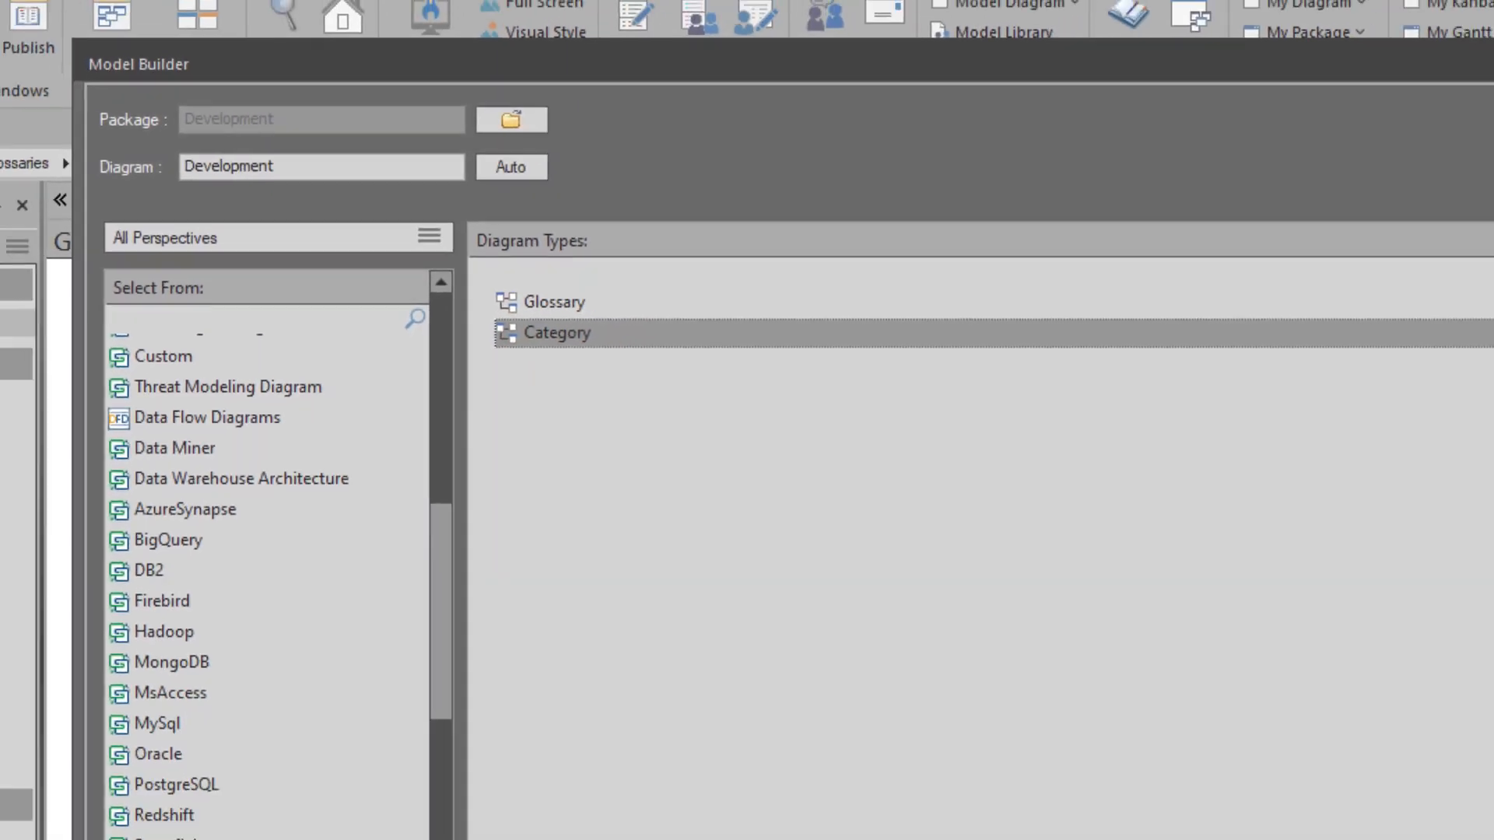
left_click(1158, 155)
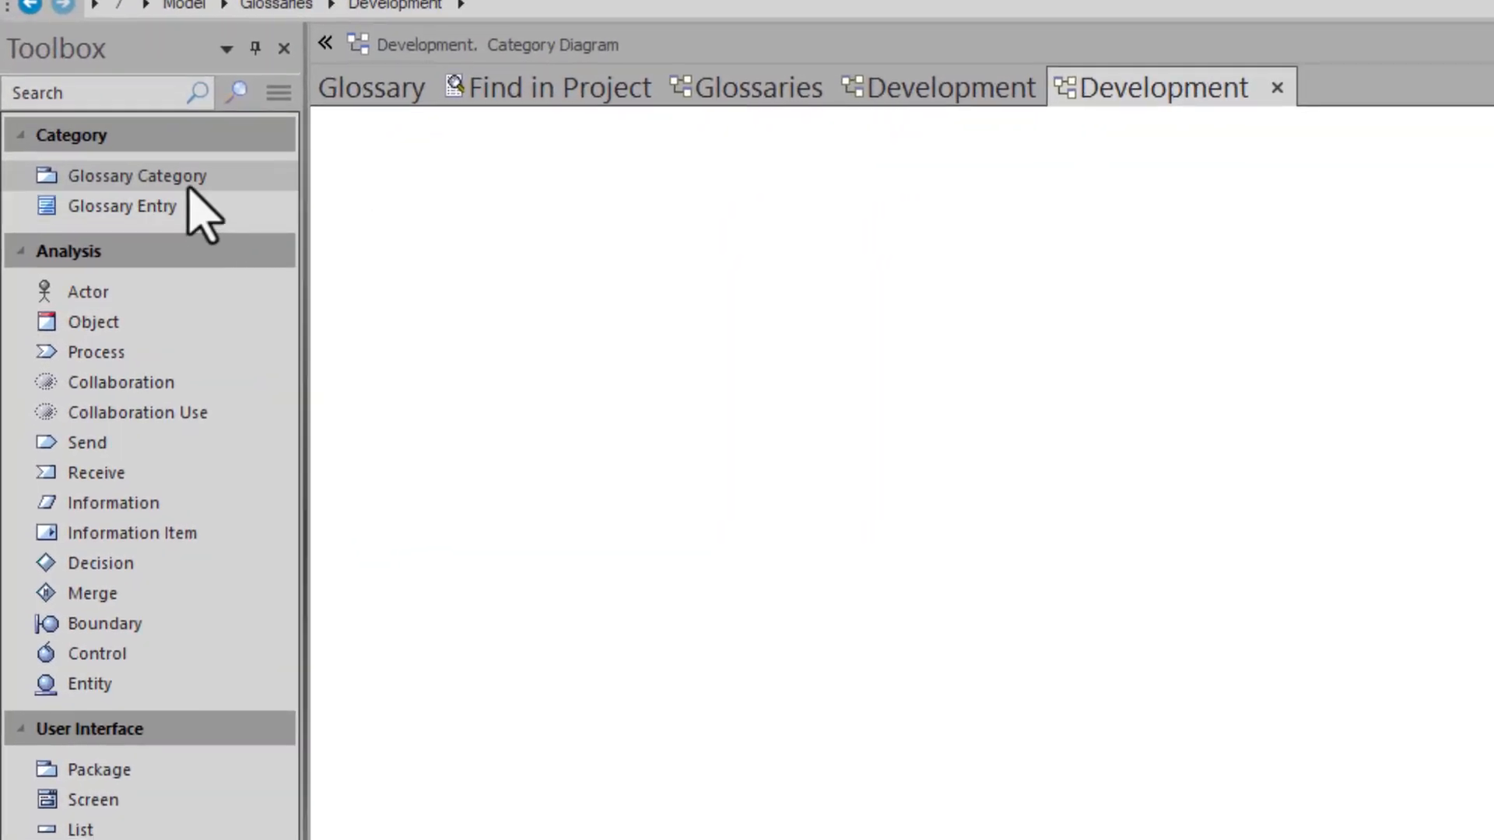
- Place a Glossary Entry element on the Category diagram and name it Capability
left_click(179, 177)
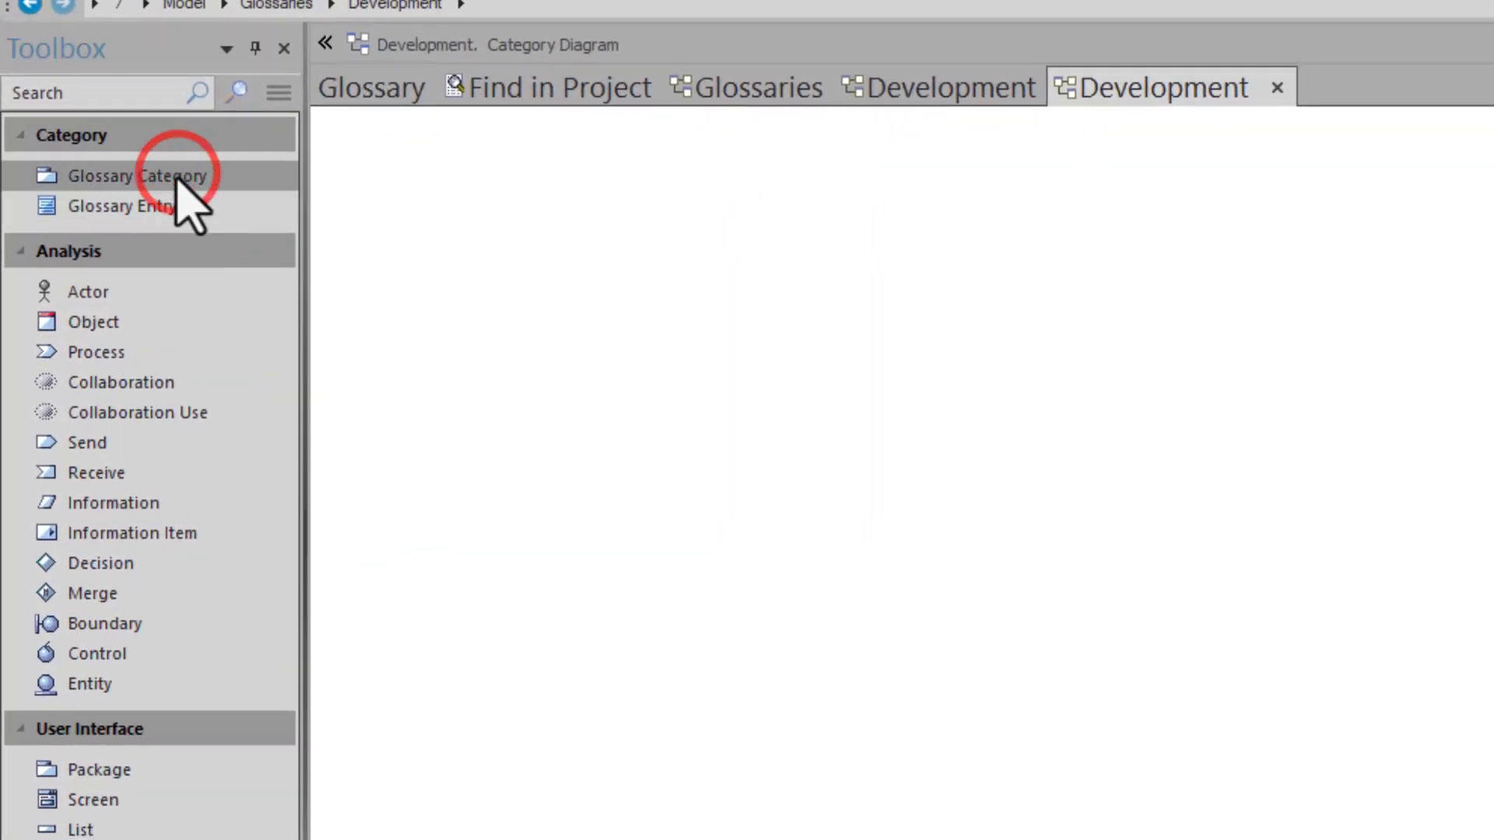
left_click(162, 208)
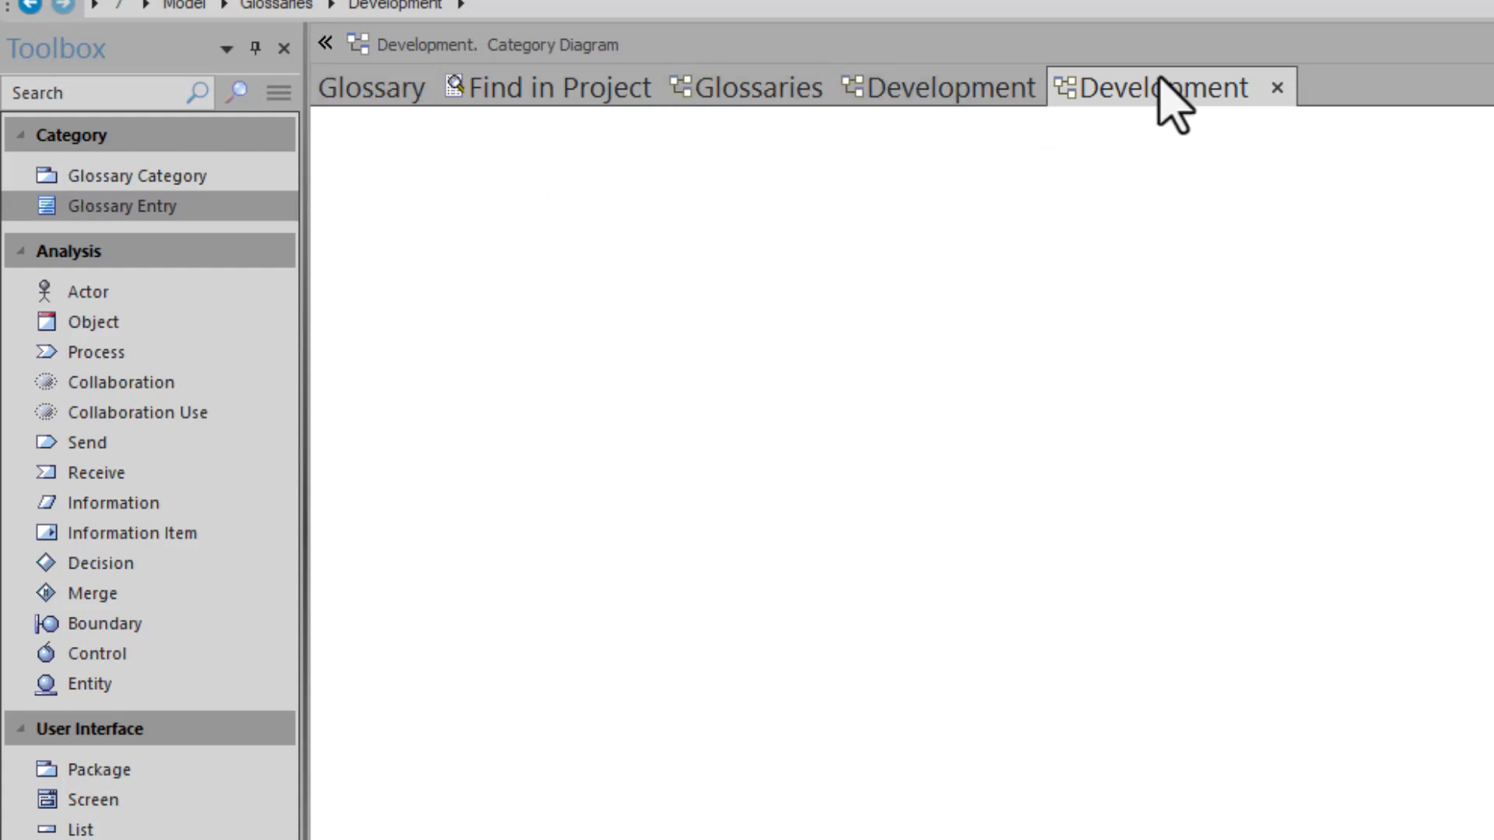
left_click(882, 184)
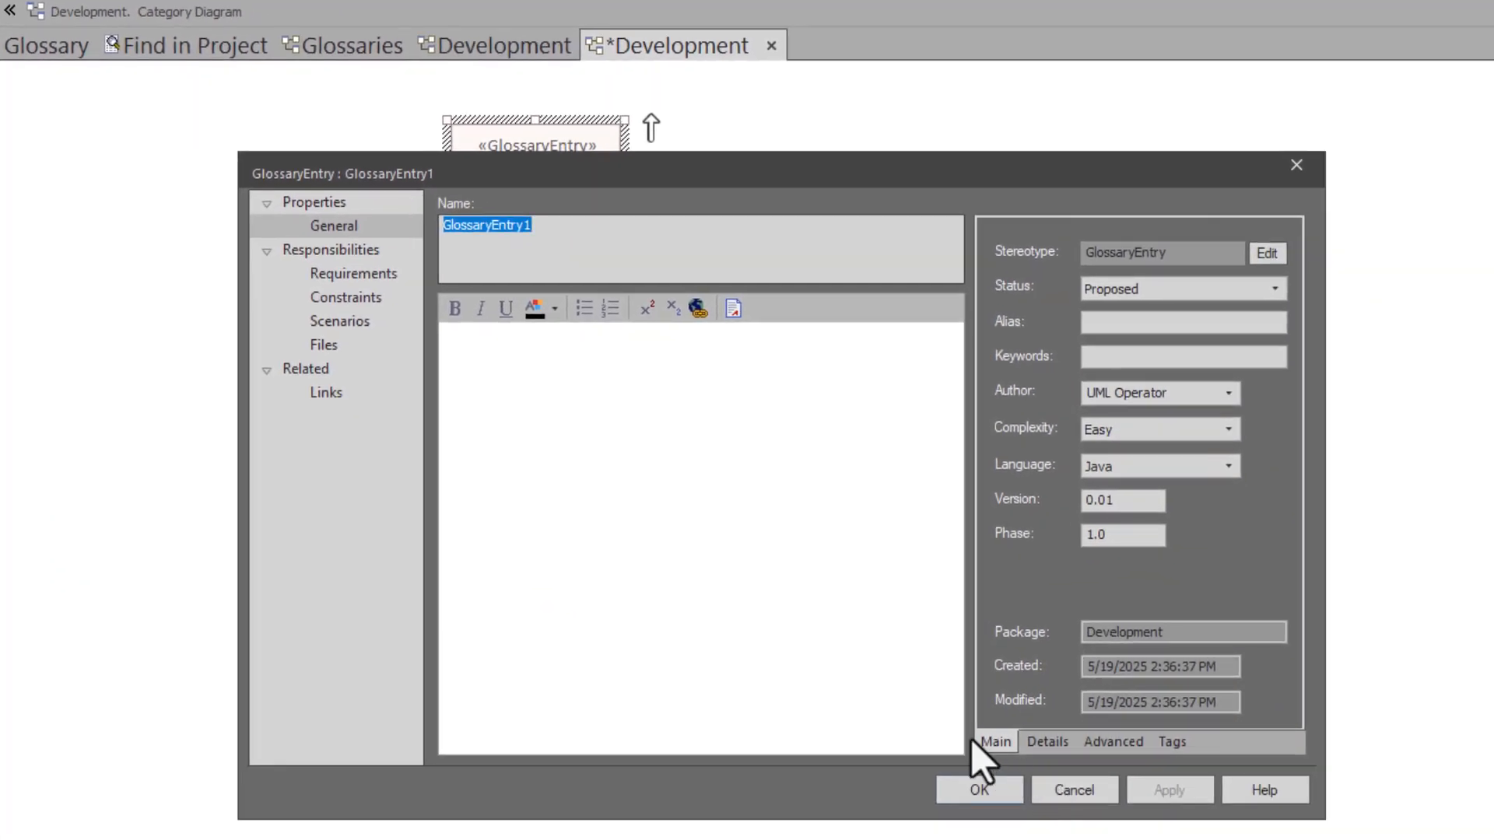
type("C")
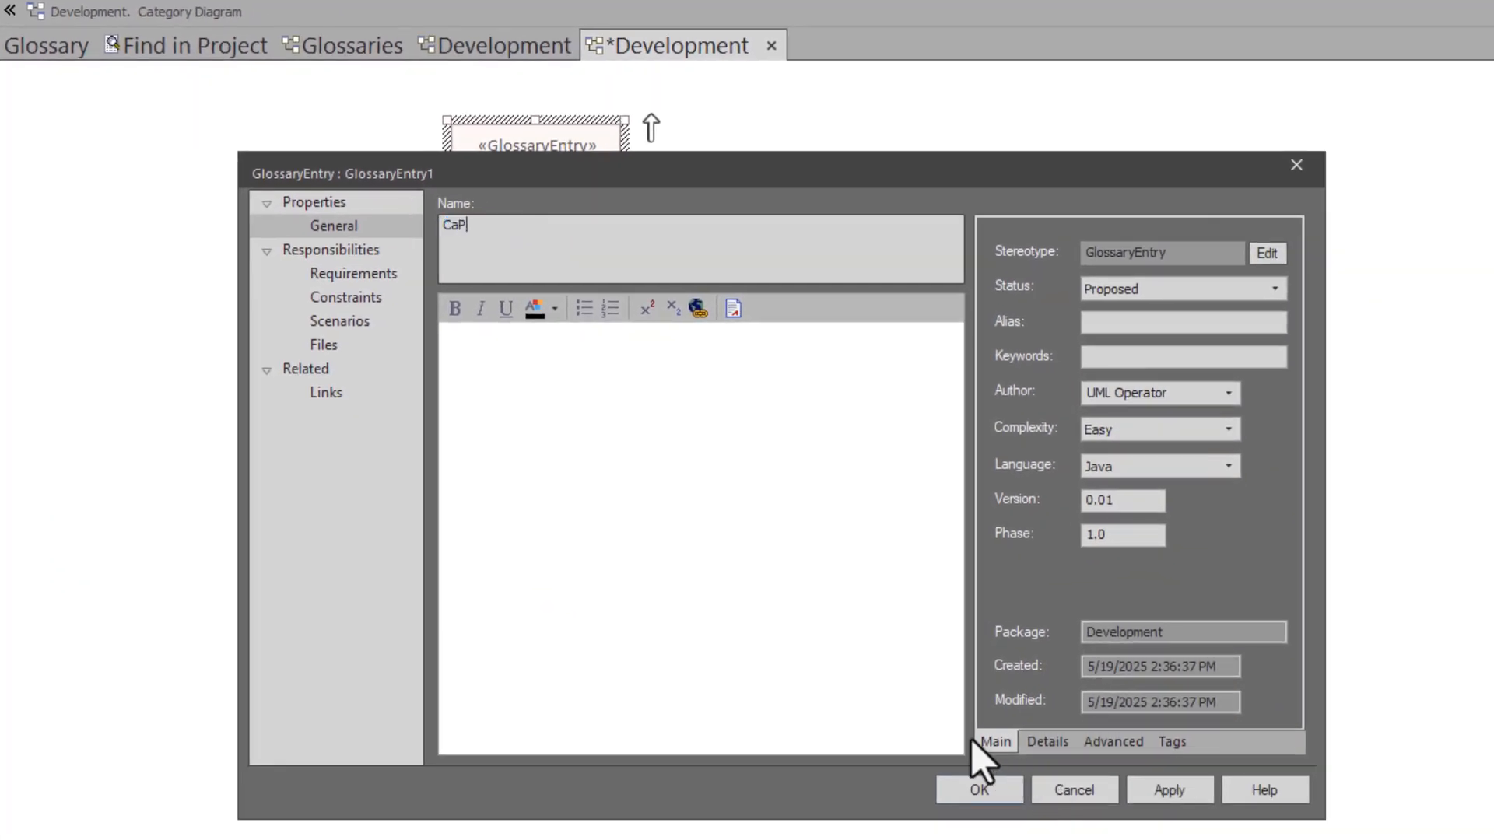
type("apability")
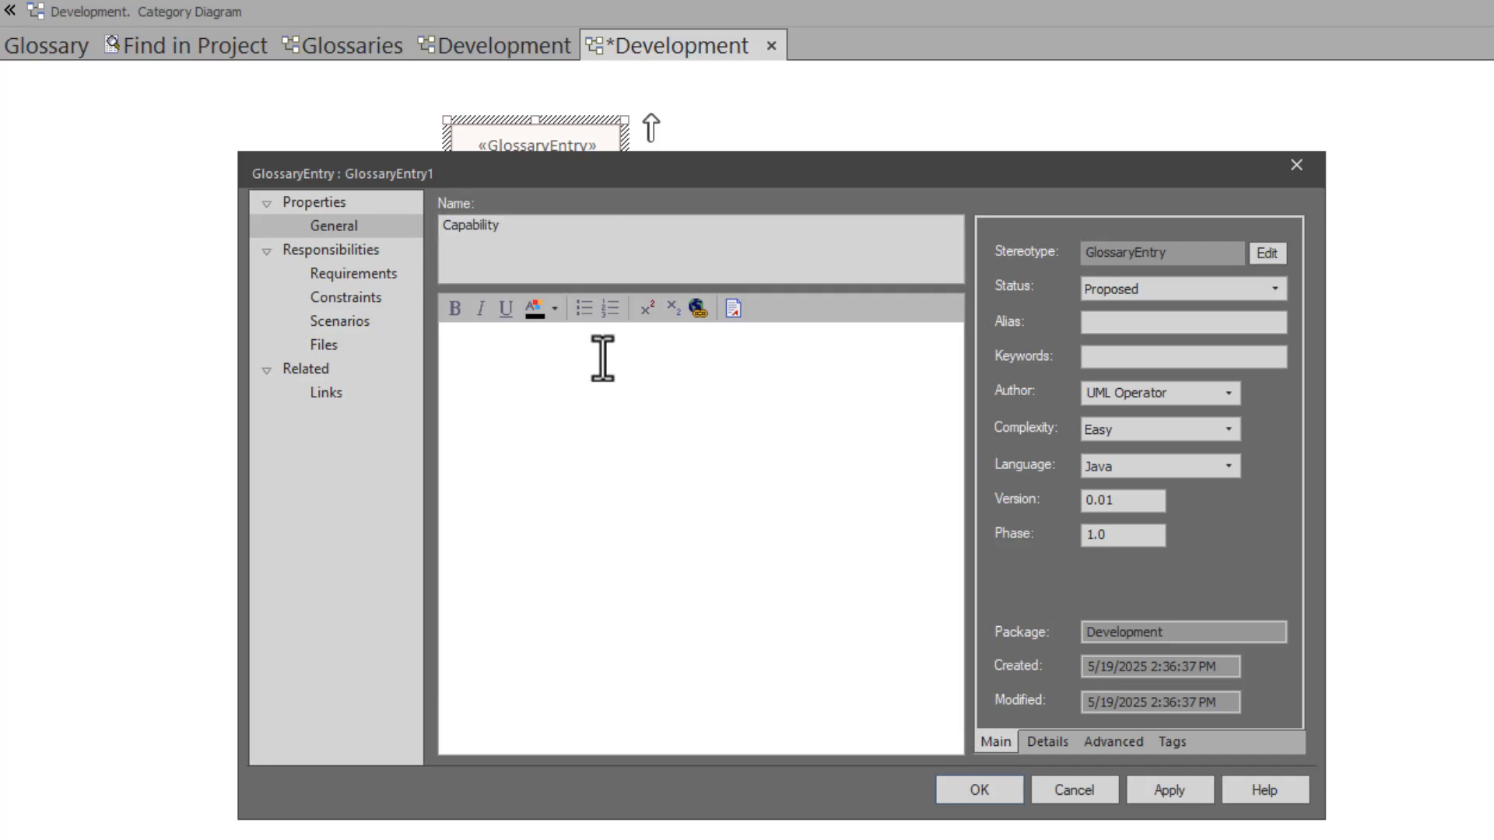
- Paste the copied capability definition into the entry's notes, save it, and move the element to the diagram's upper-left area
left_click(620, 349)
key("ctrl+v")
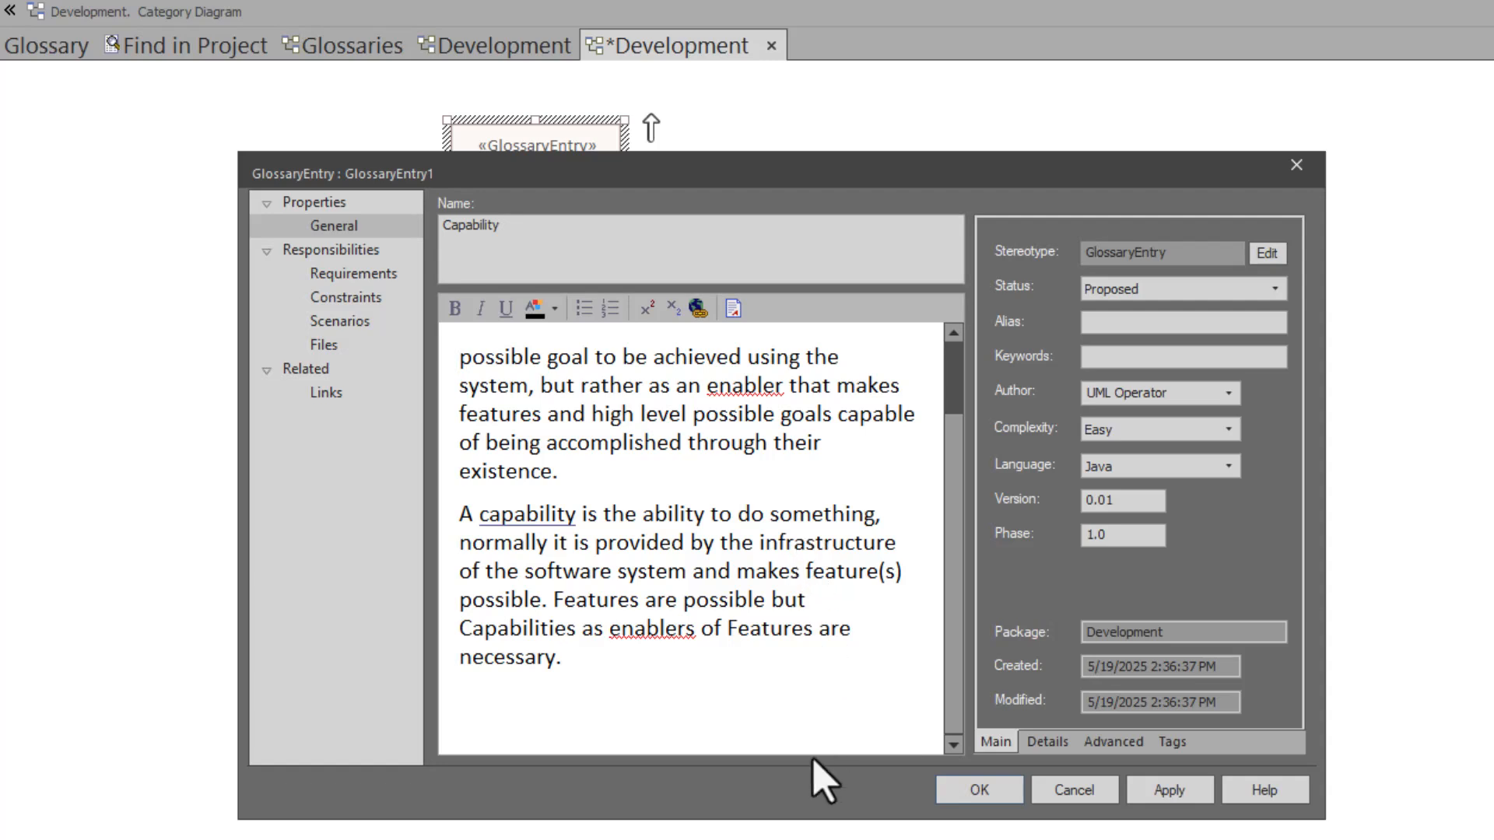
left_click(967, 789)
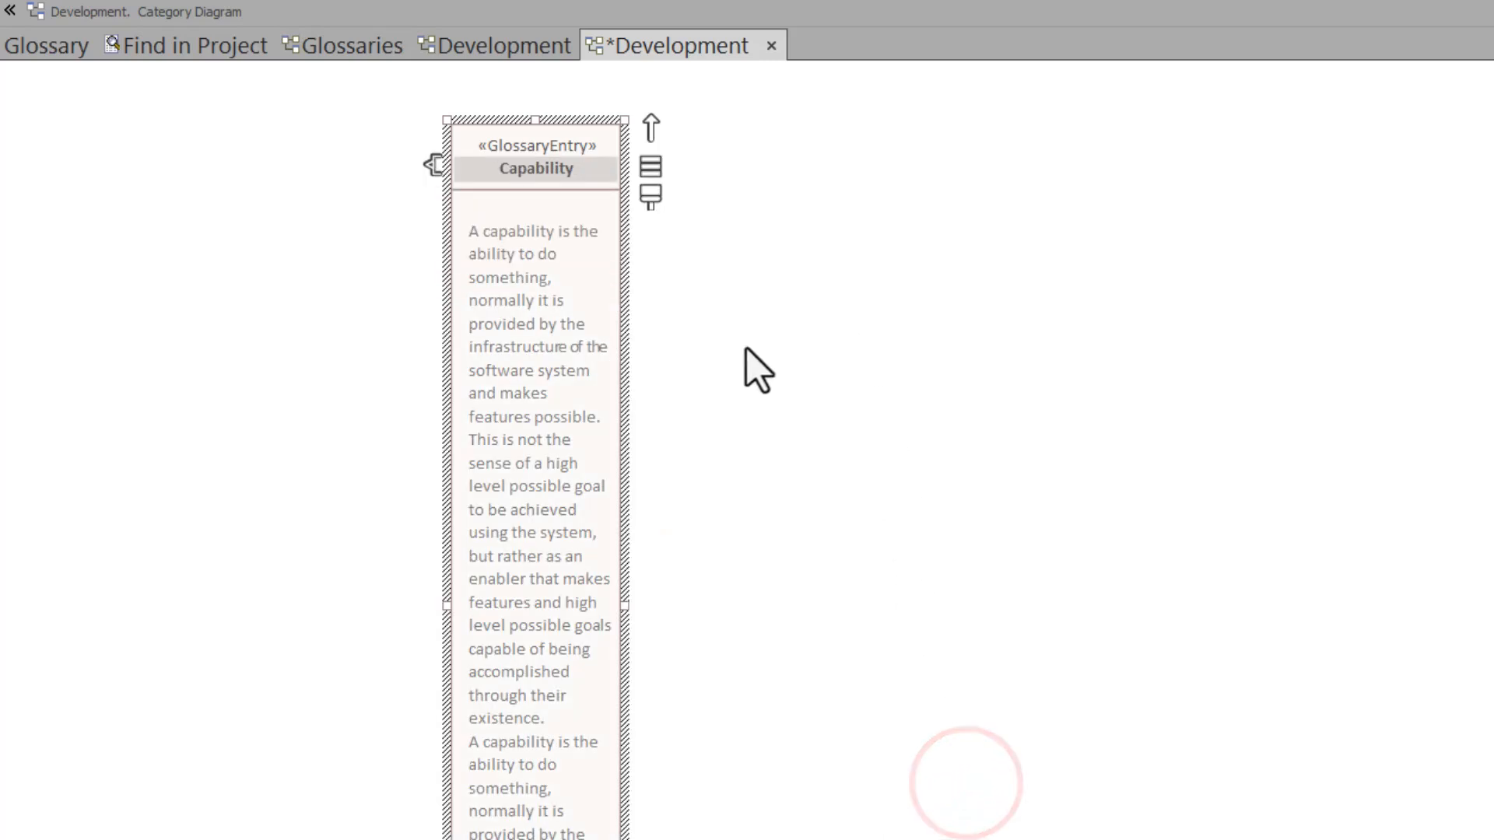
left_click_drag(533, 387, 208, 364)
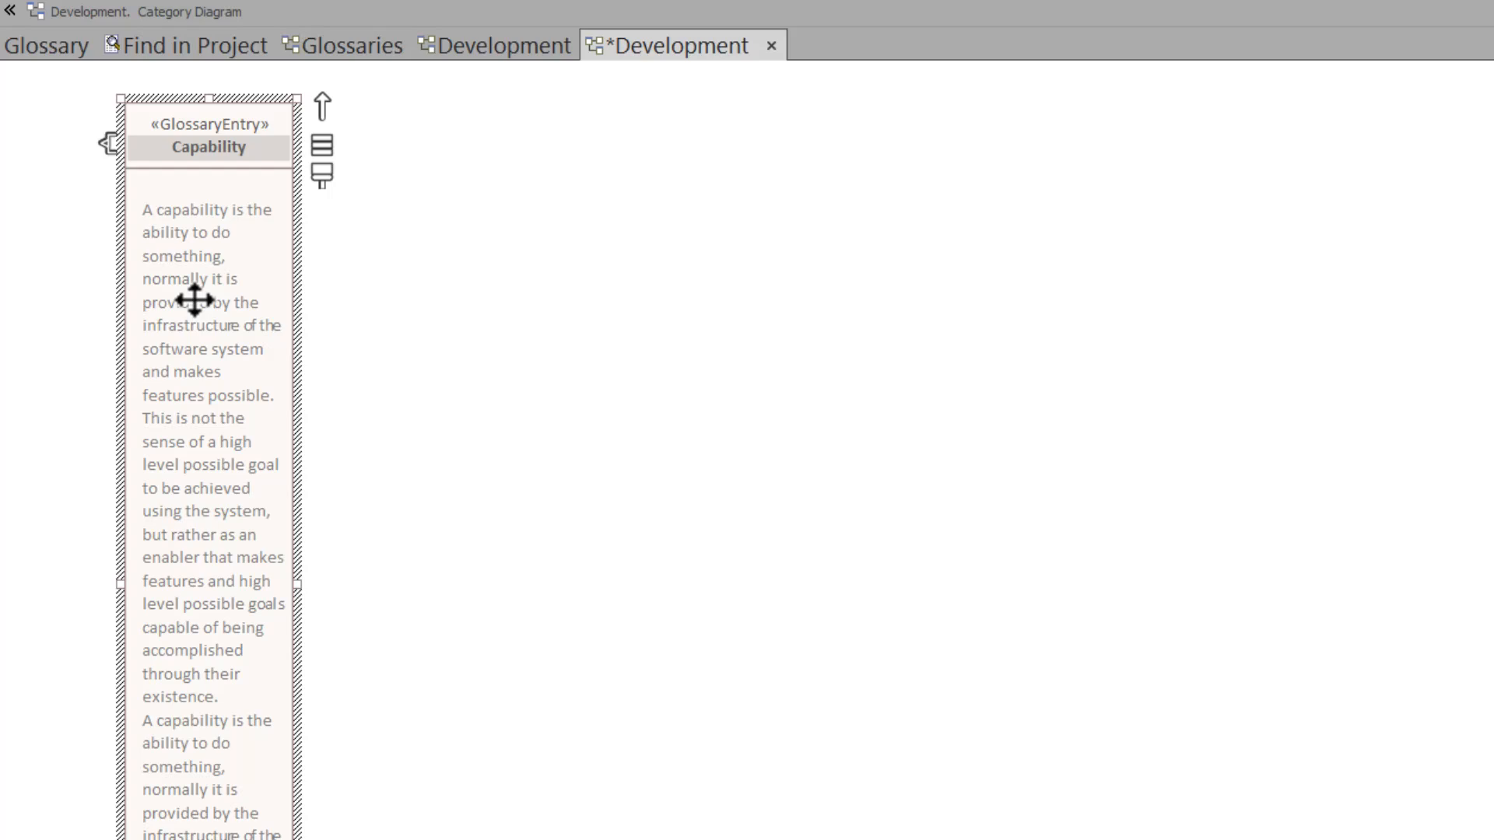
left_click(358, 199)
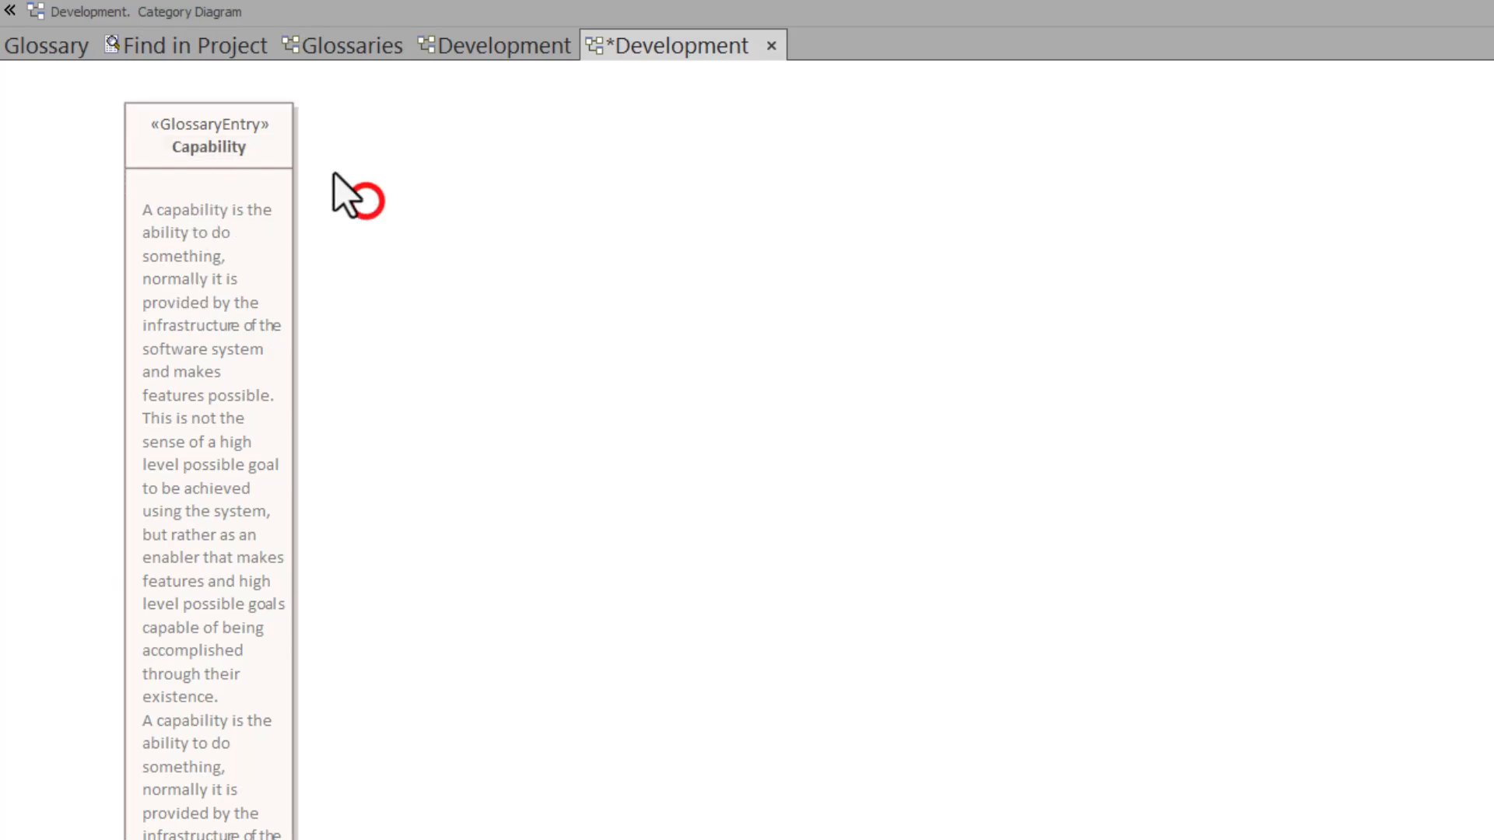
- Review the Capability entry's properties and its assigned stereotype, and close both without changes
left_click(270, 143)
double_click(269, 143)
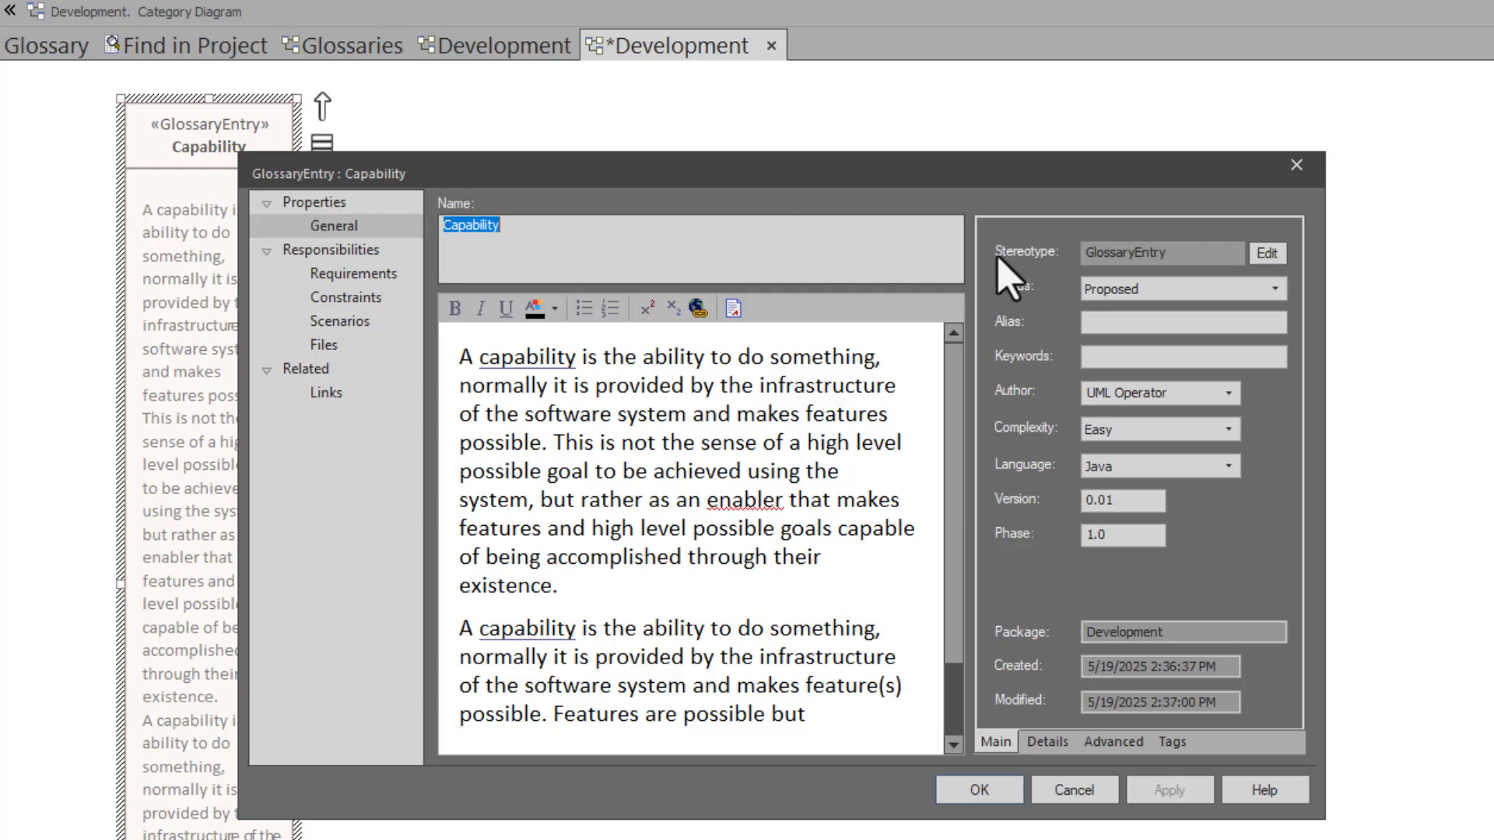
left_click(1153, 252)
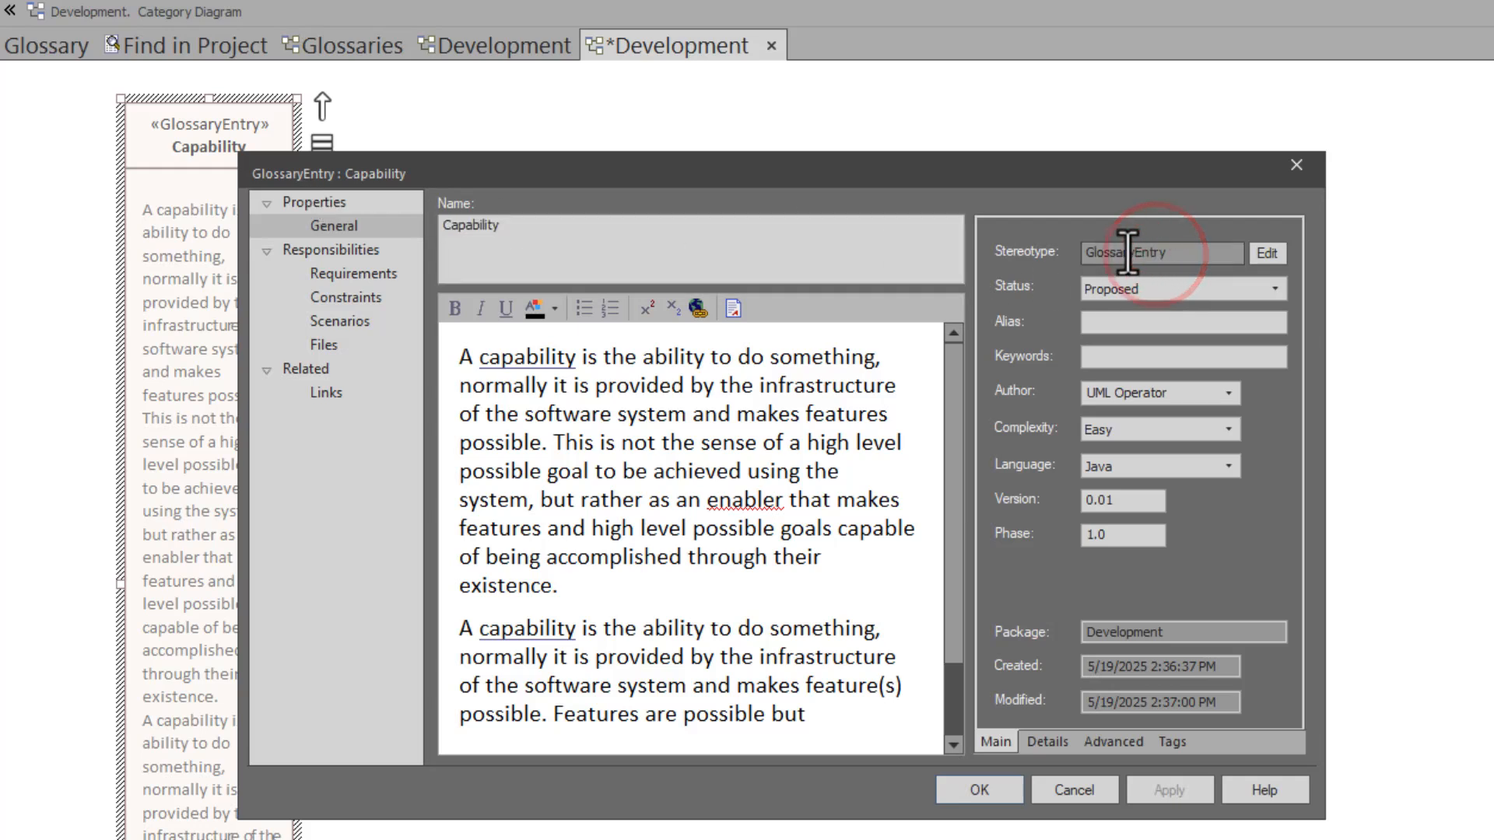
left_click(1269, 254)
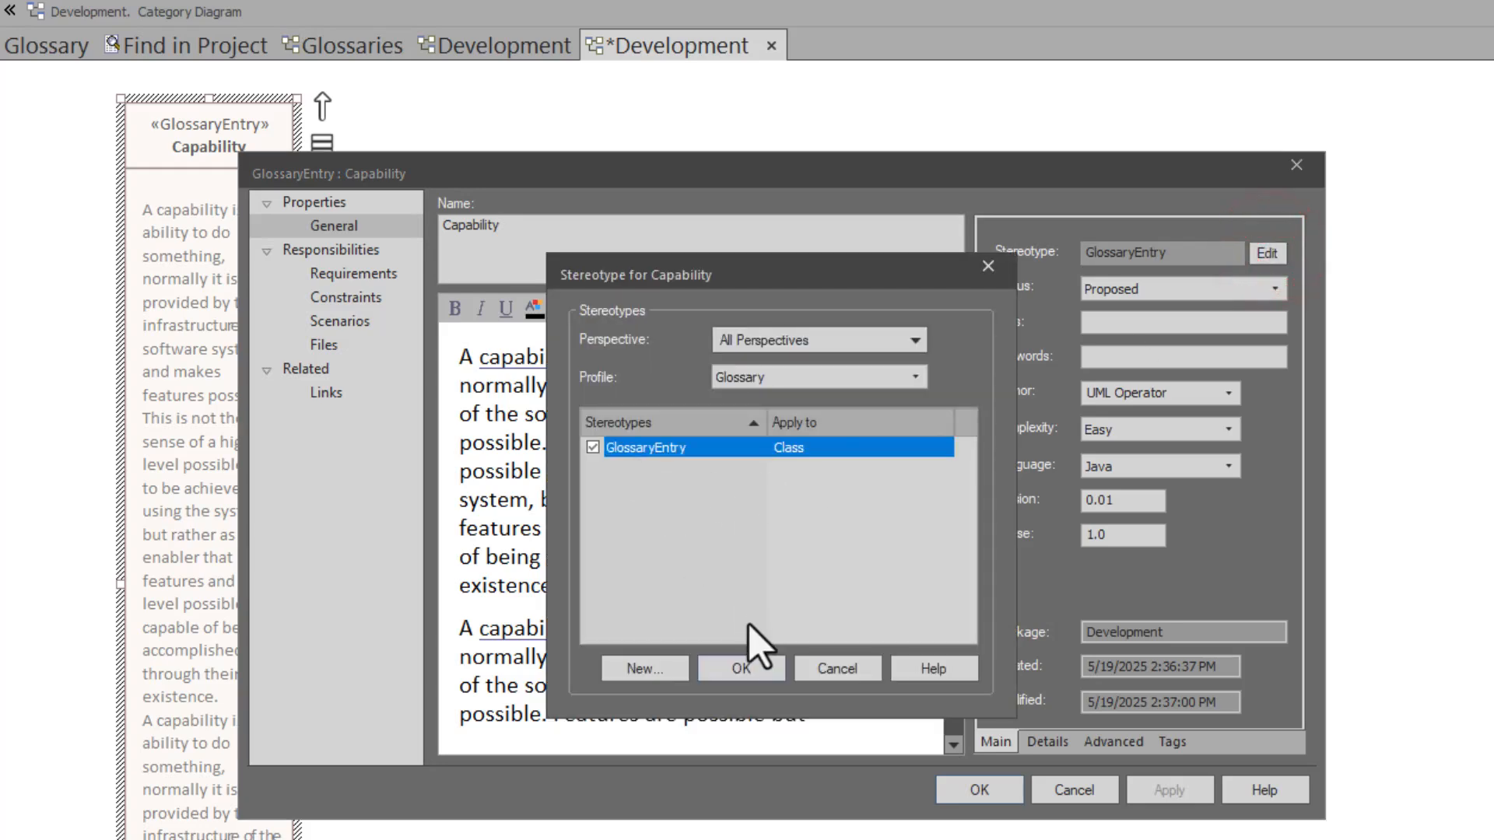
left_click(827, 669)
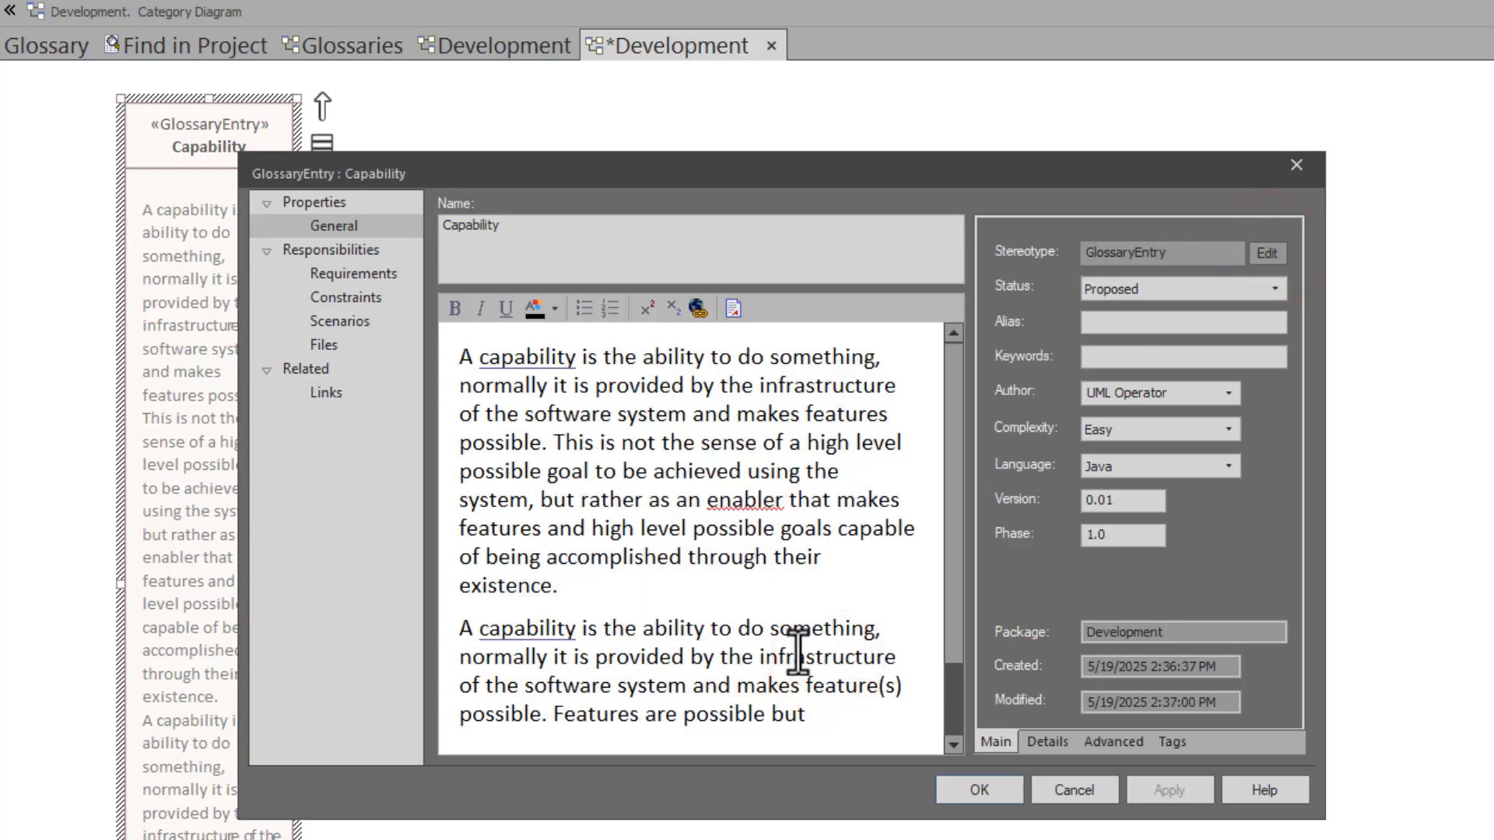
left_click(1077, 788)
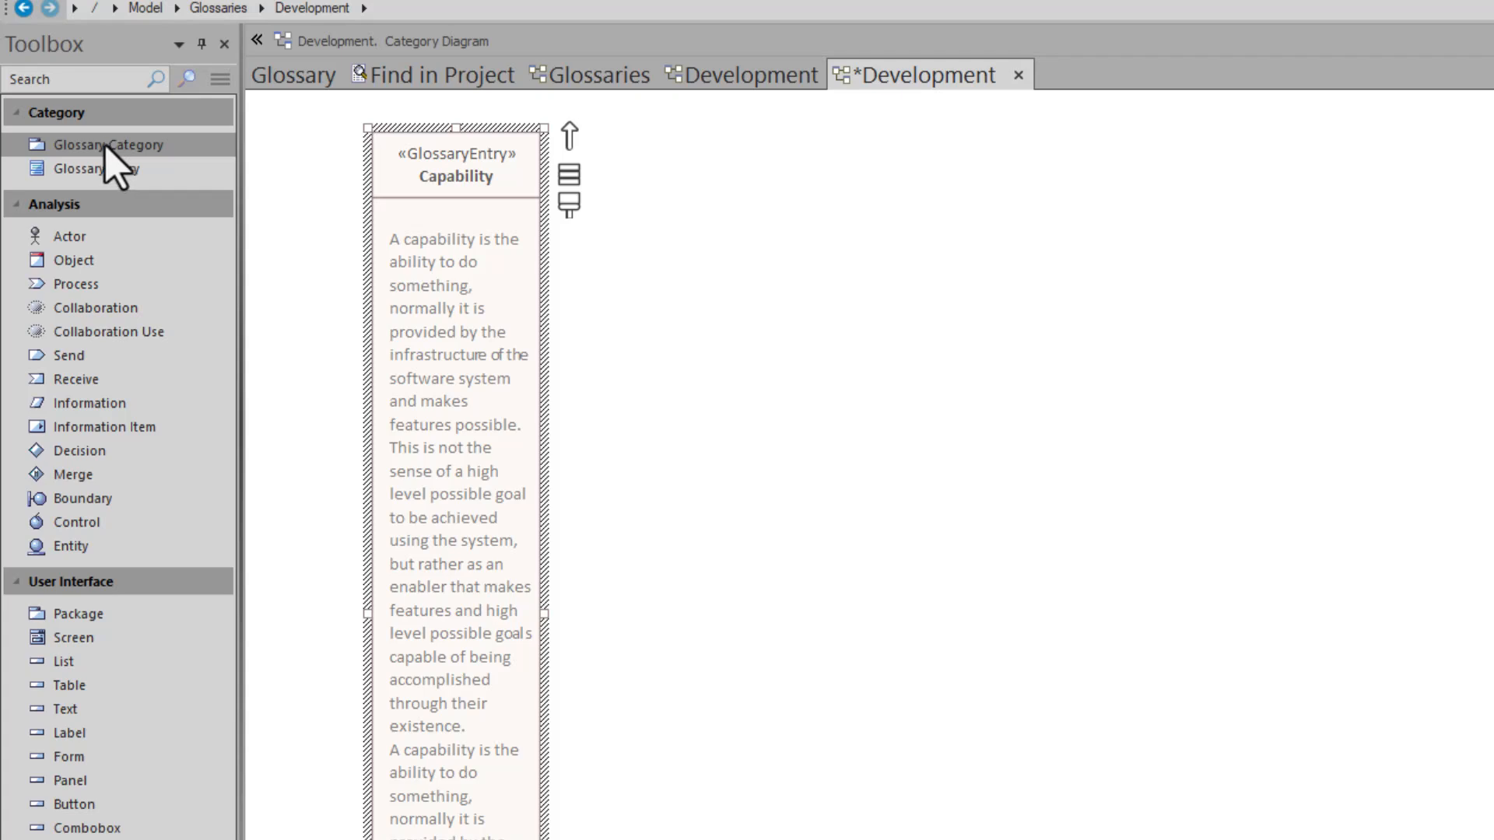
- Add a Glossary Category named Development to the diagram, beside the Capability entry
left_click_drag(109, 148, 663, 144)
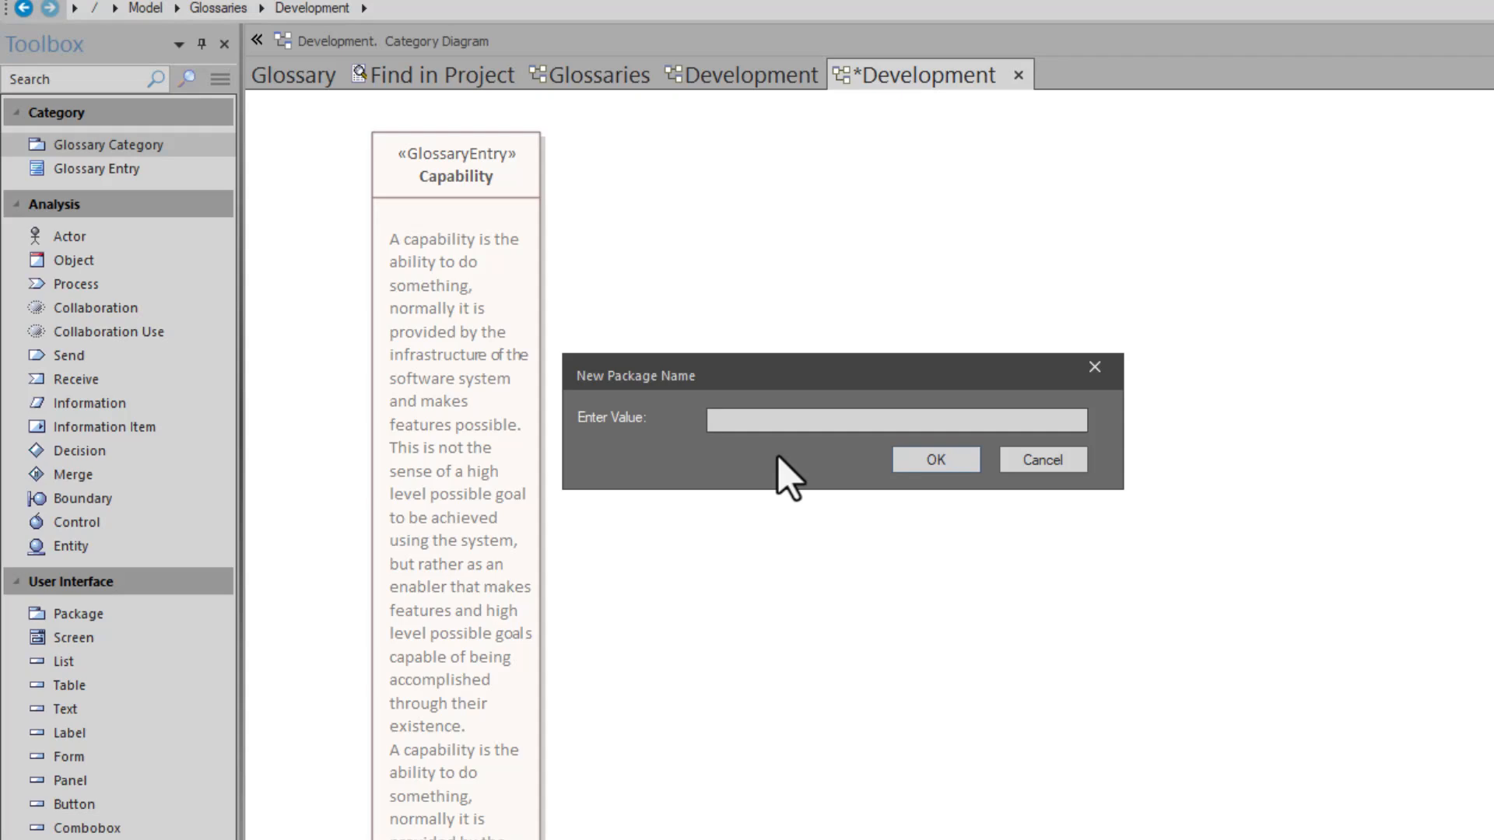
type("Development")
key("Return")
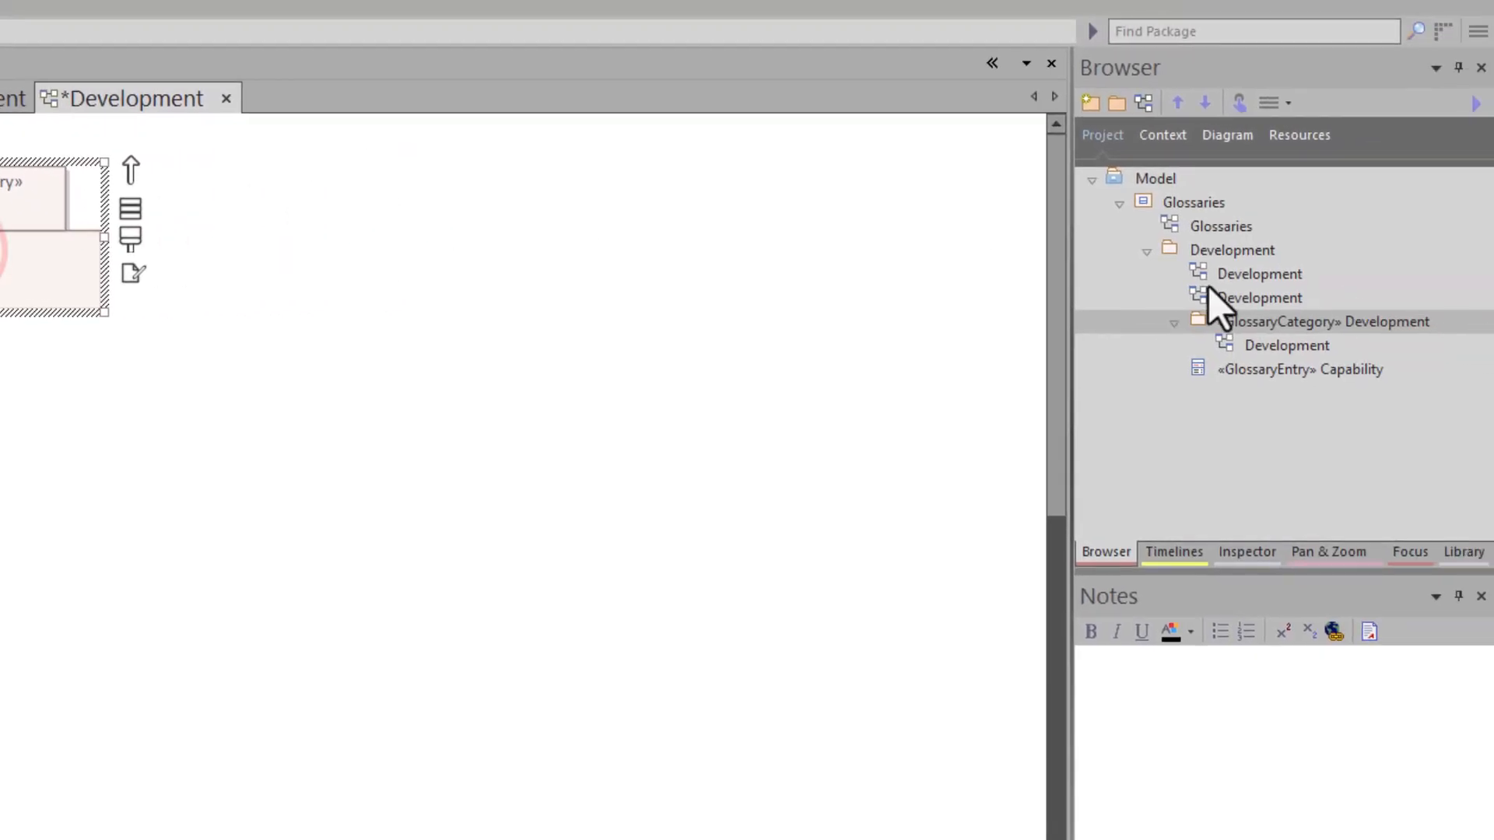
- Move the Capability glossary entry into the Development glossary category in the project tree
left_click(1239, 325)
left_click(40, 264)
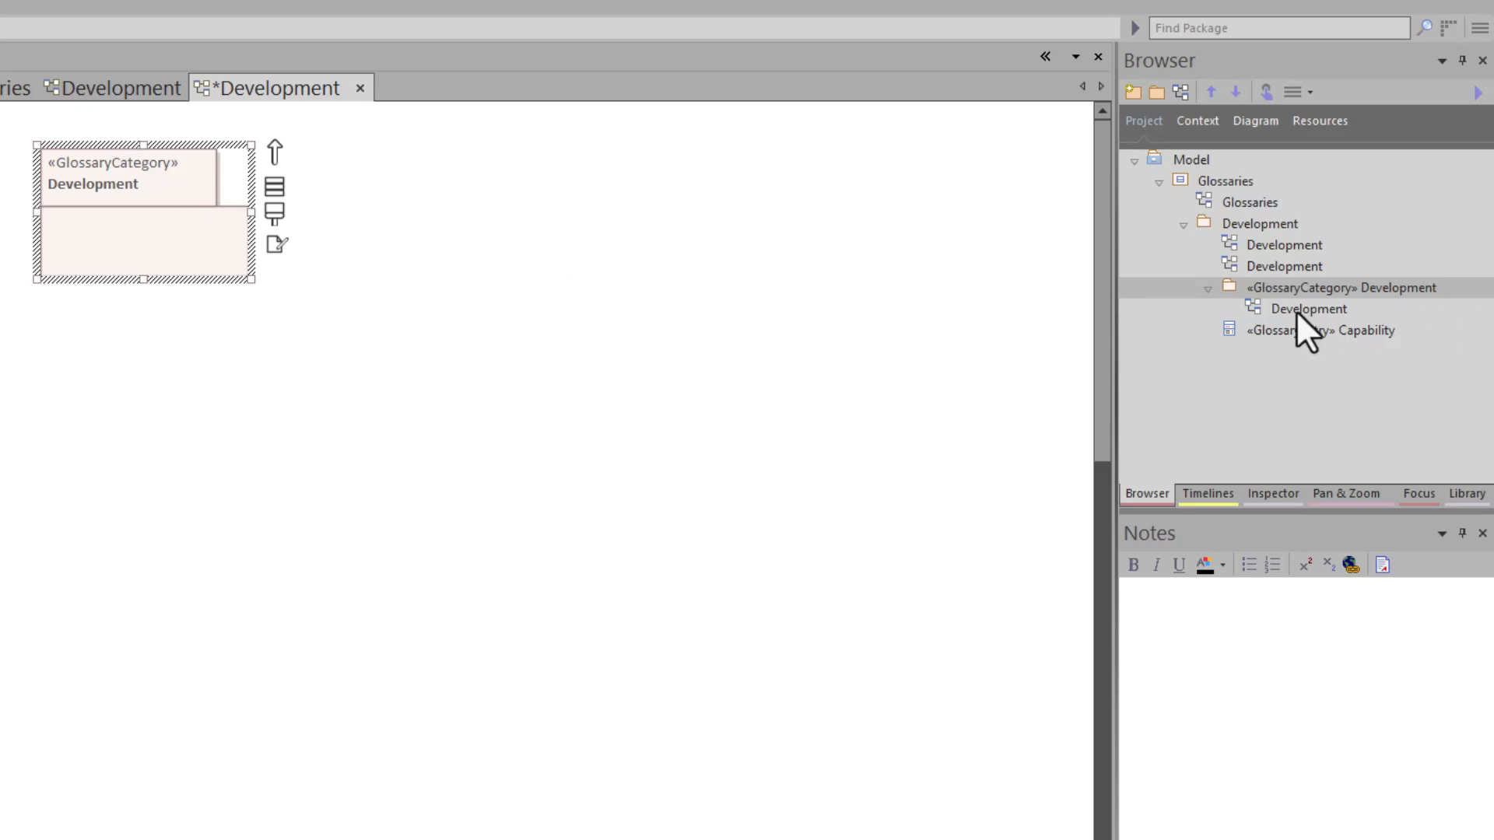
left_click(282, 262)
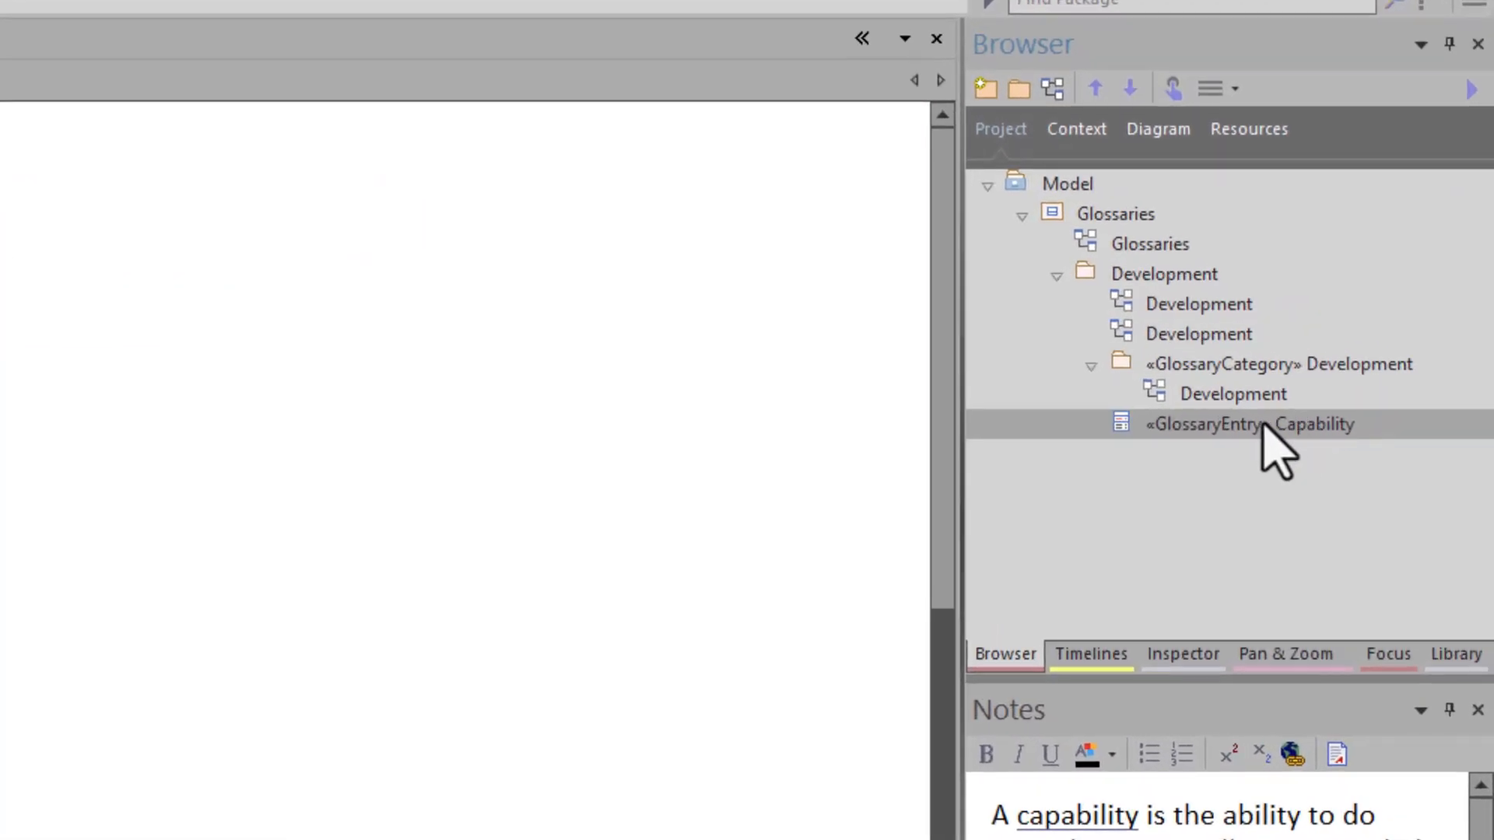
left_click_drag(1280, 426, 1264, 366)
- Open the Development category's own diagram and place the Capability entry in its upper-left area
double_click(1239, 392)
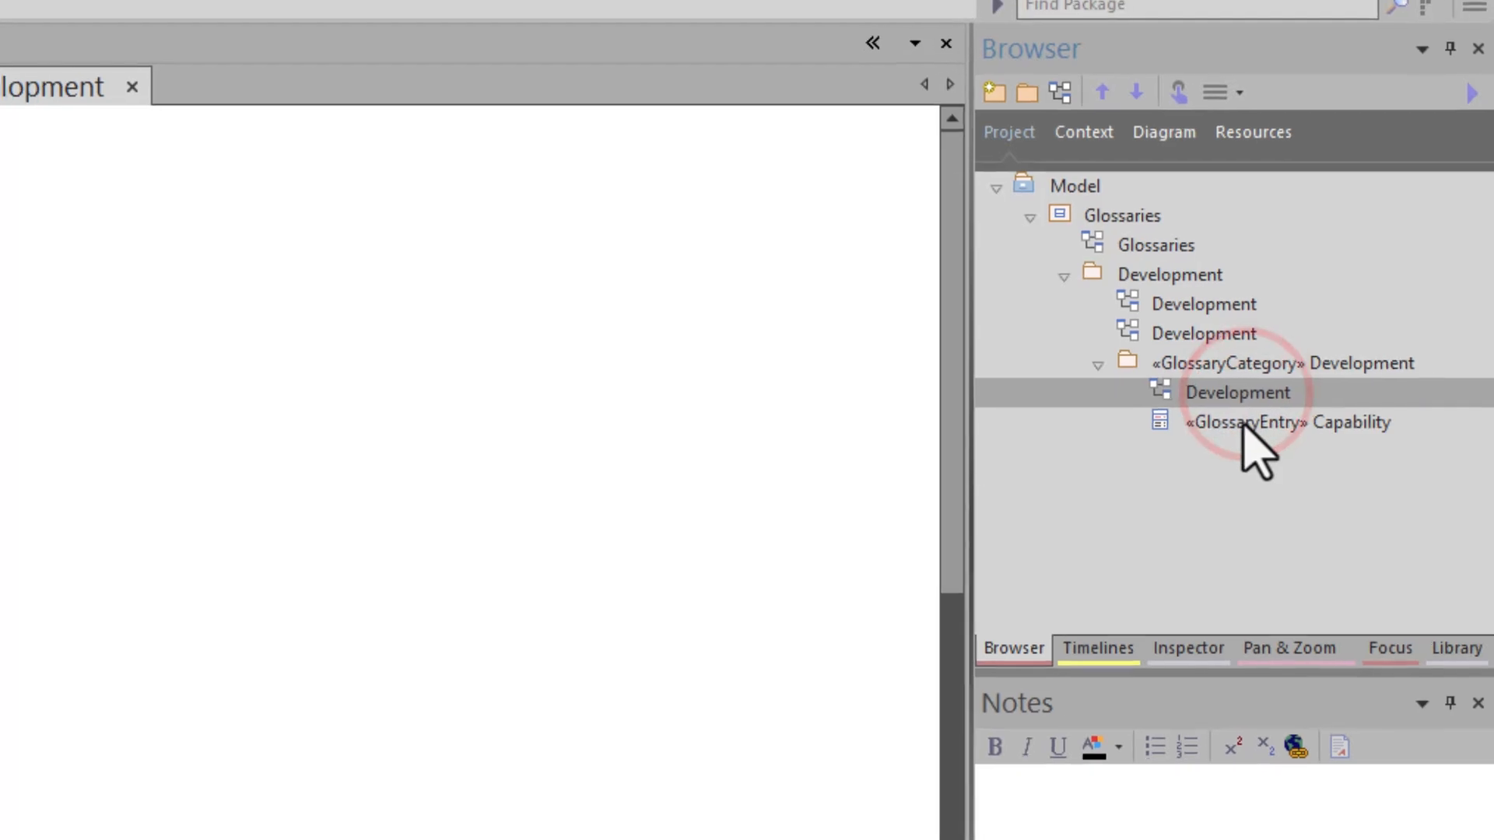
left_click_drag(1244, 426, 569, 455)
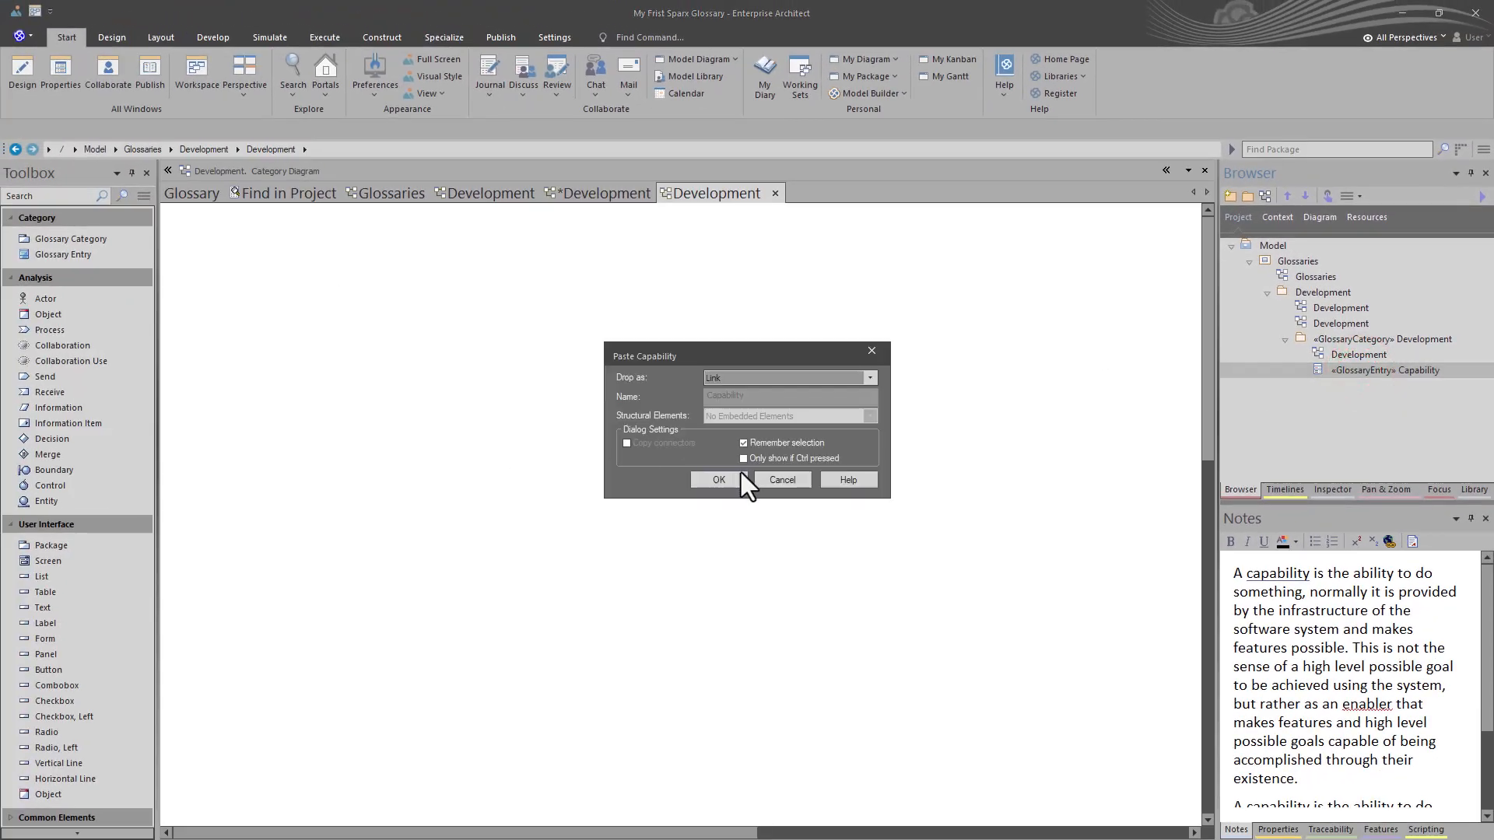
left_click(739, 477)
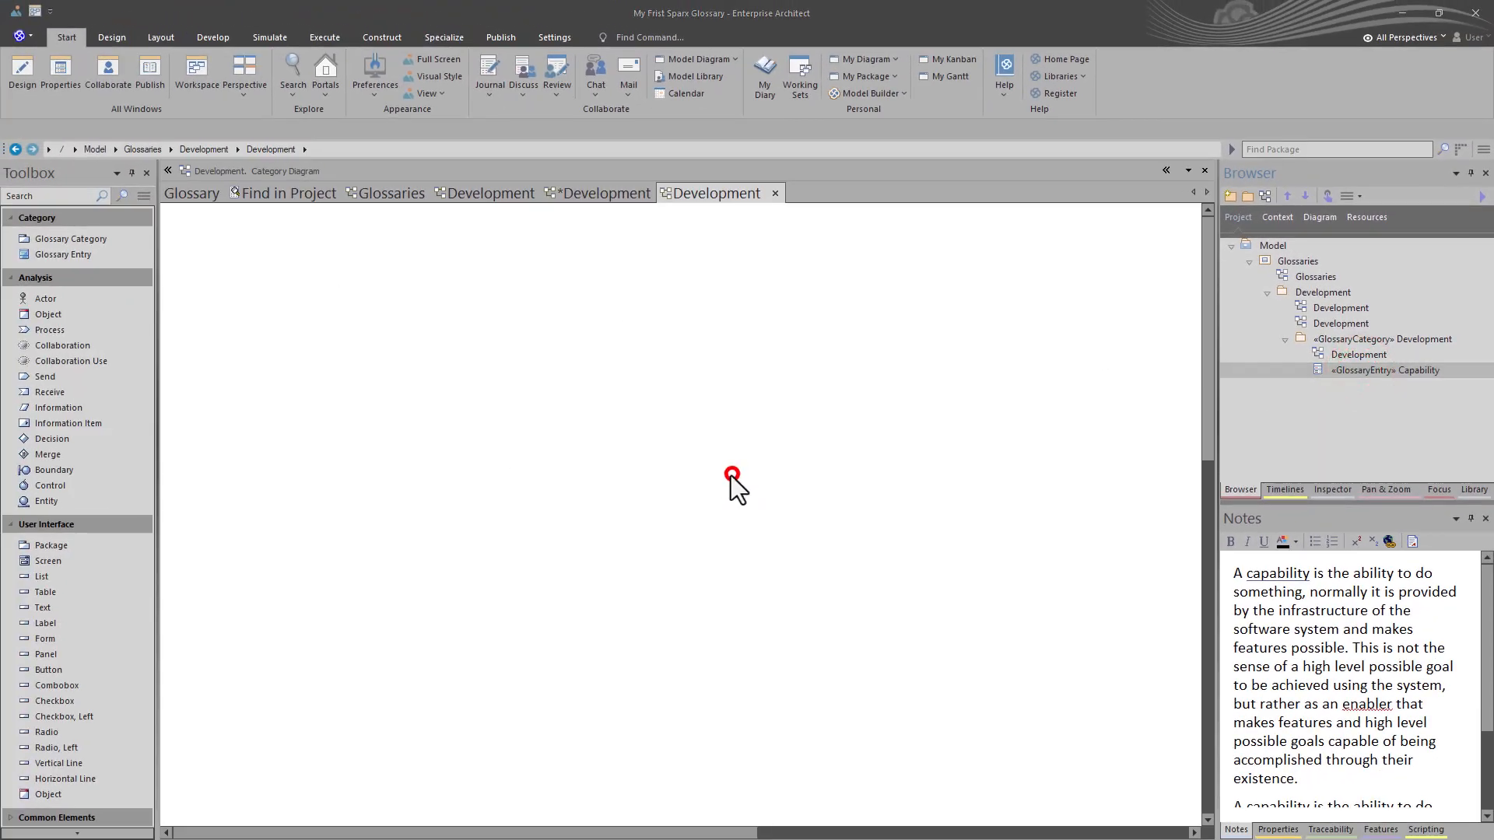
left_click_drag(408, 614, 256, 305)
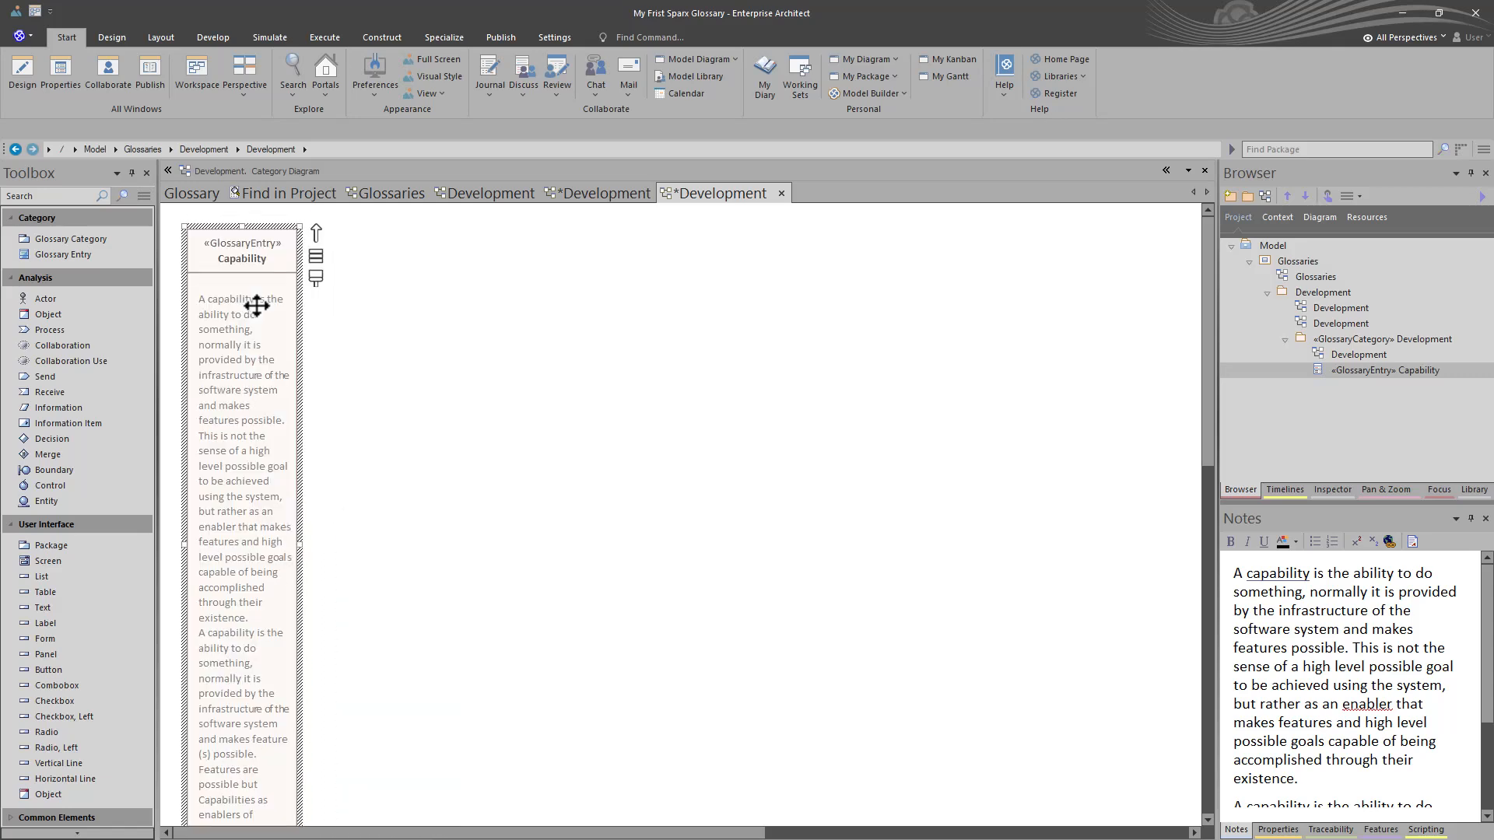
- Open the project glossary and compare the modelled Capability term with the manually entered Capability term
left_click(1356, 339)
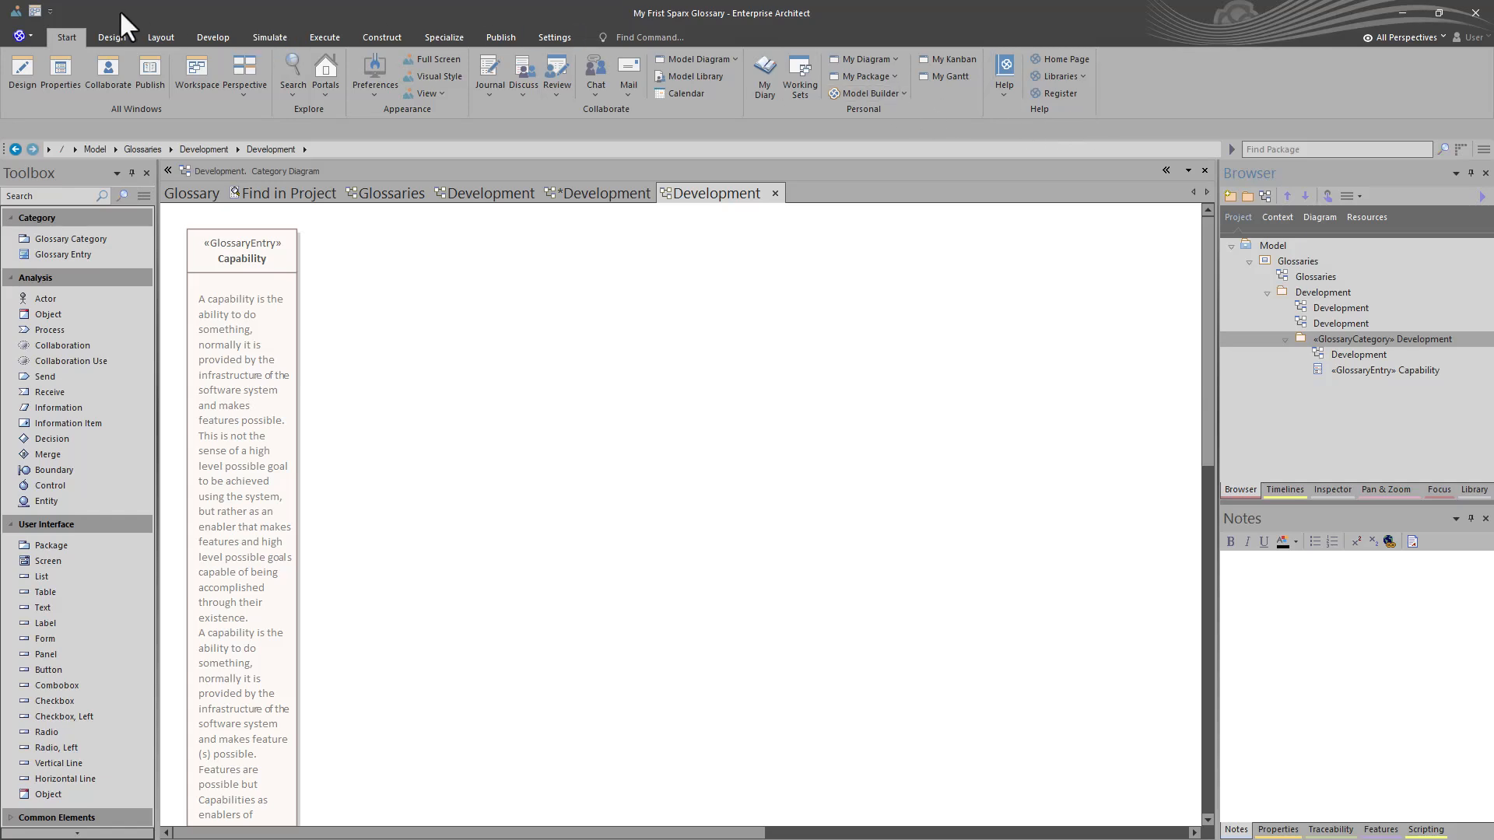
left_click(109, 37)
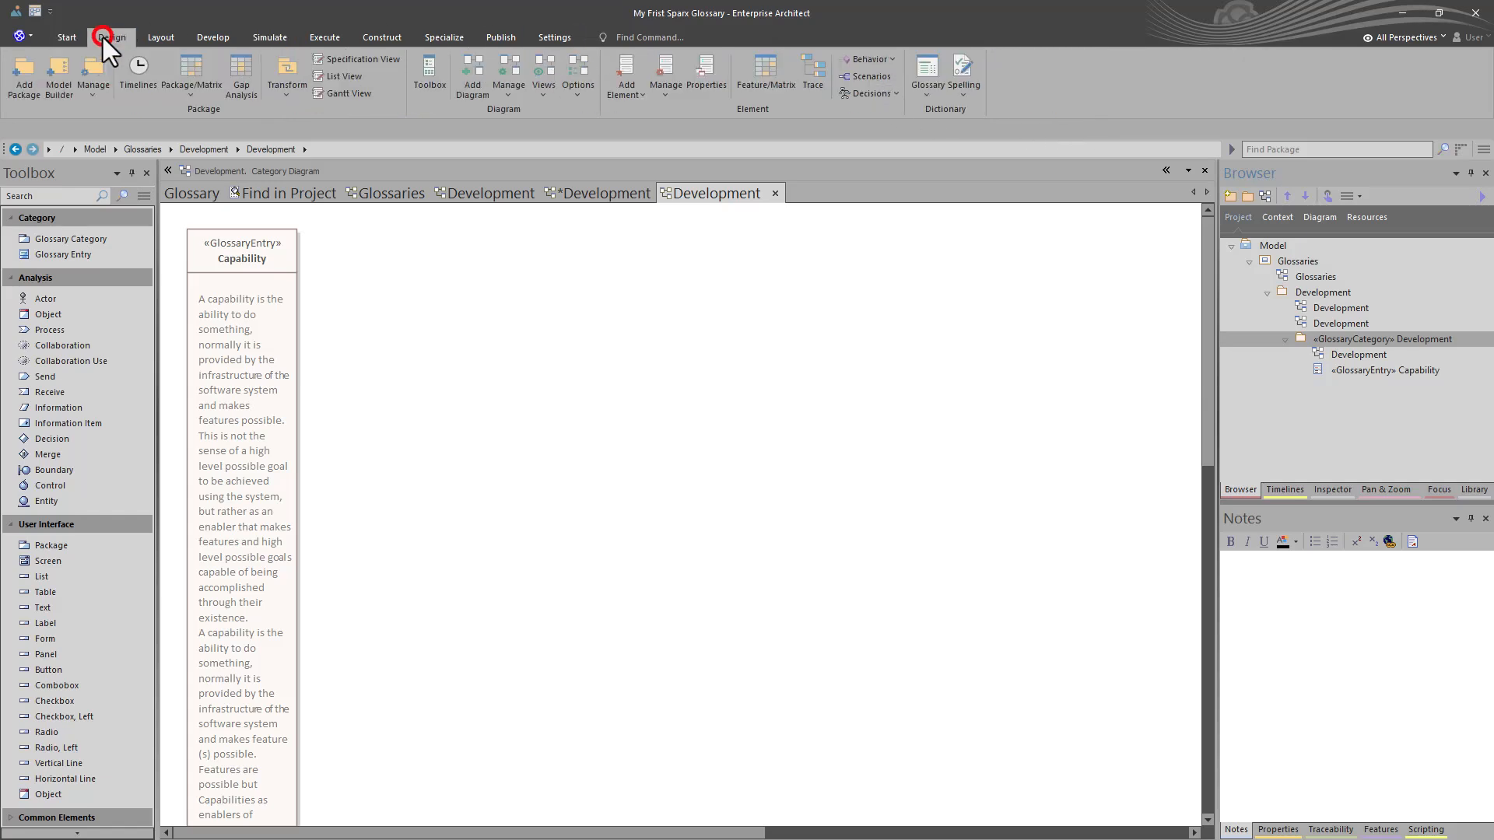
left_click(932, 85)
left_click(941, 127)
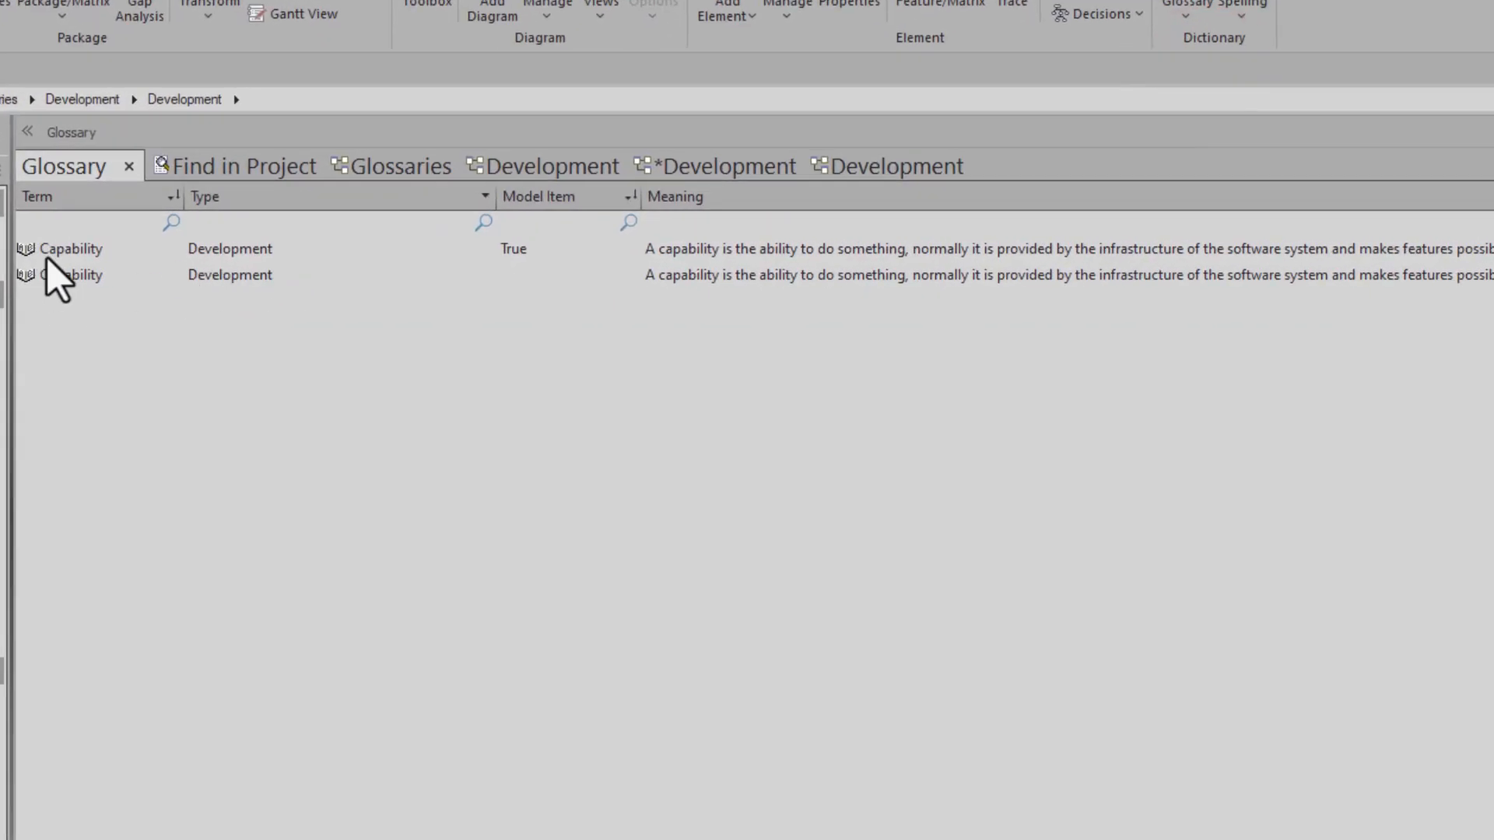
left_click(62, 249)
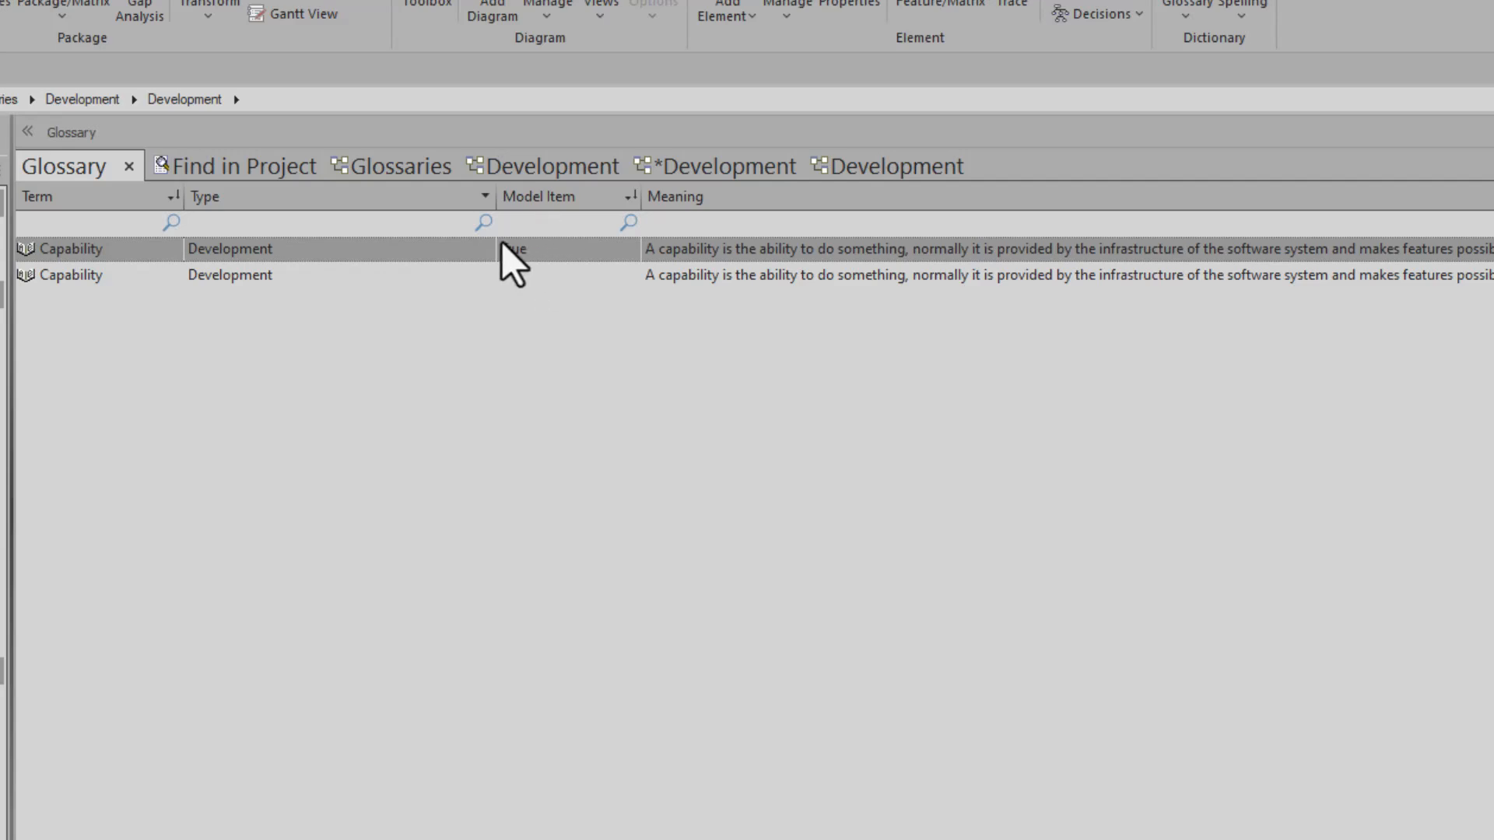
left_click(292, 286)
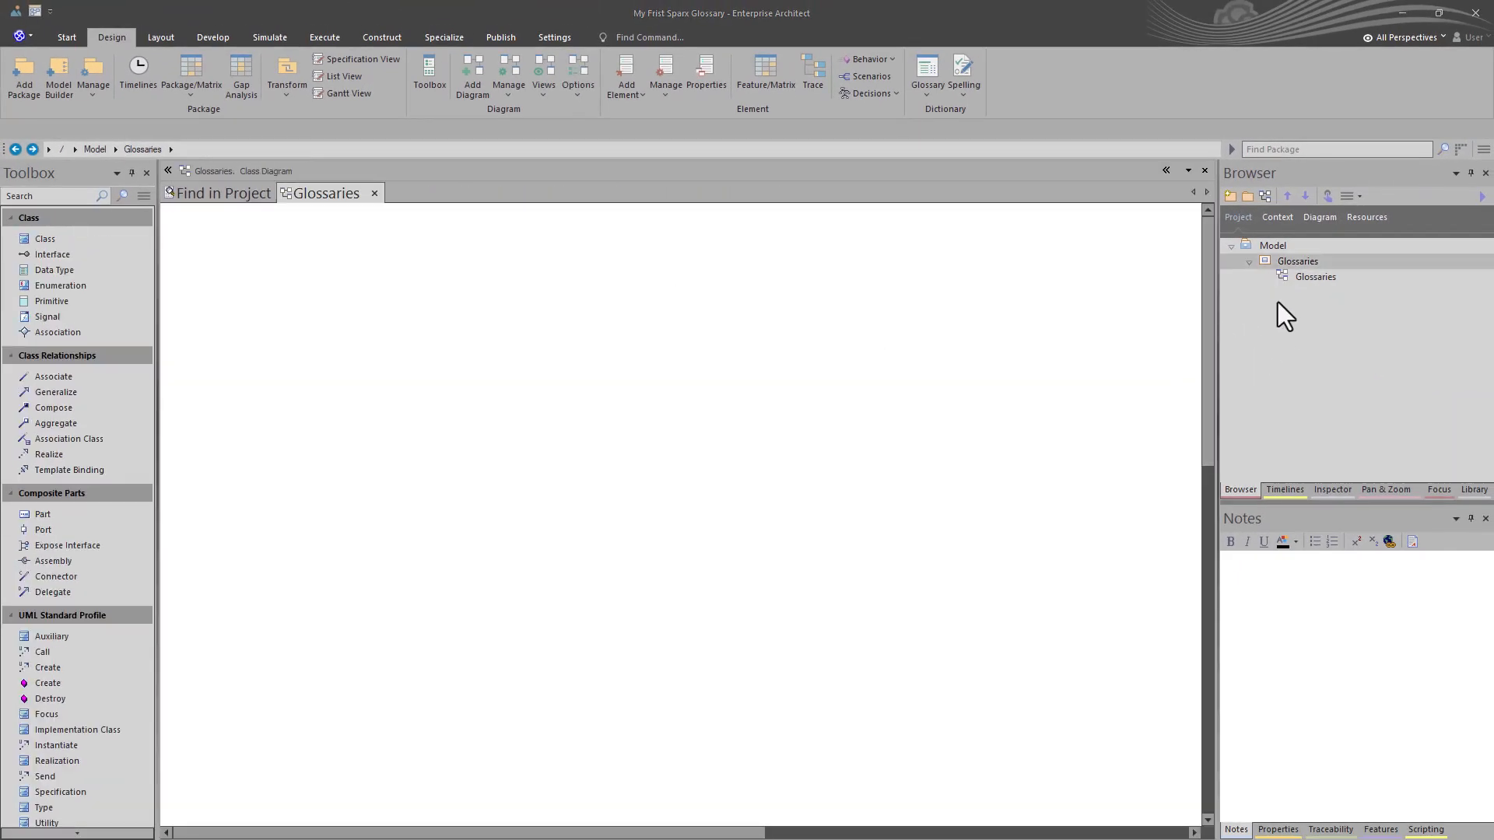
- Create a package named Development Glossary under Glossaries, with a diagram of type Glossary as its initial content
left_click(1293, 259)
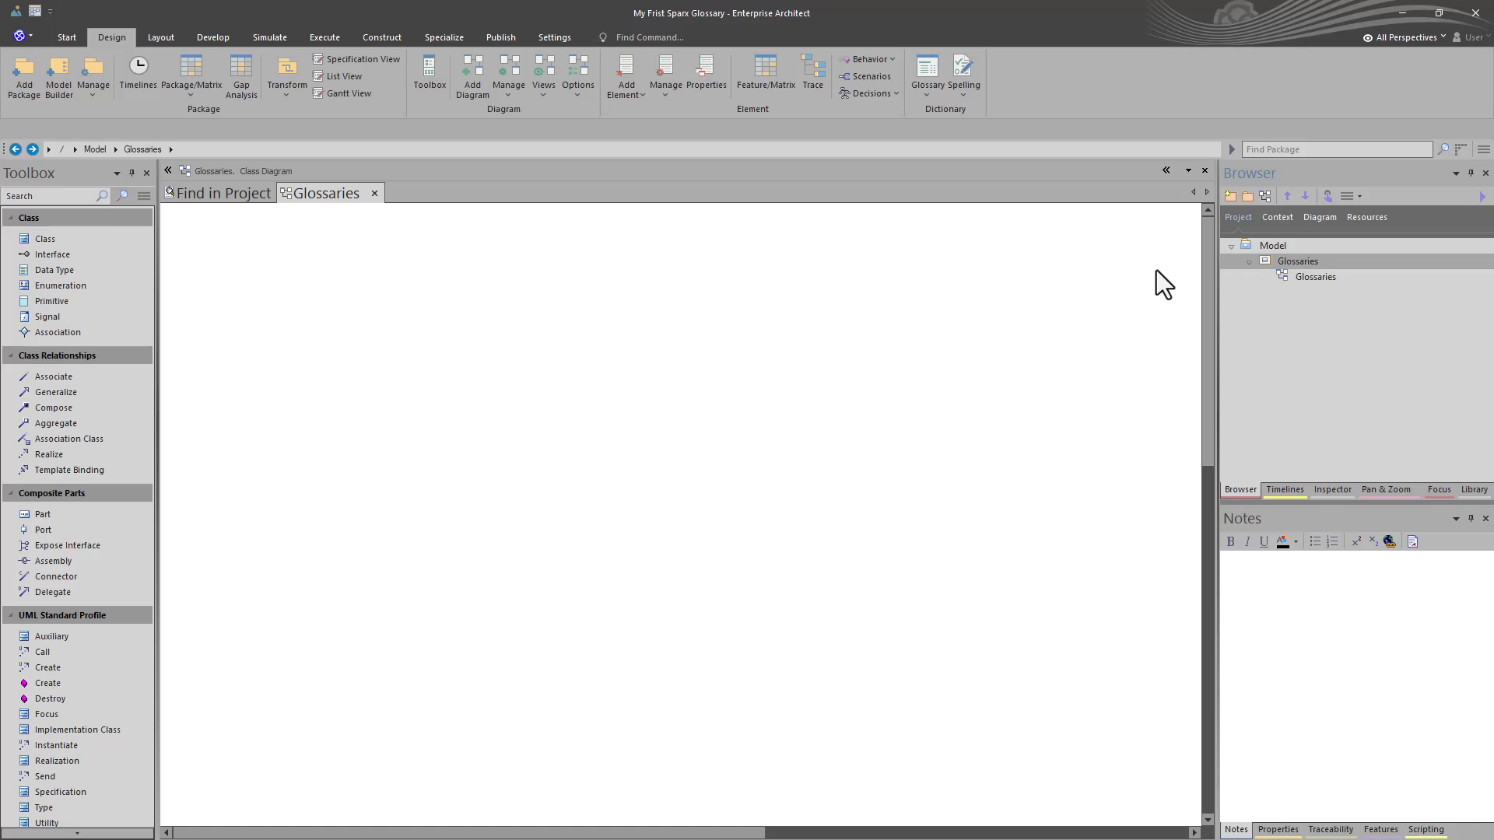
left_click(1287, 263)
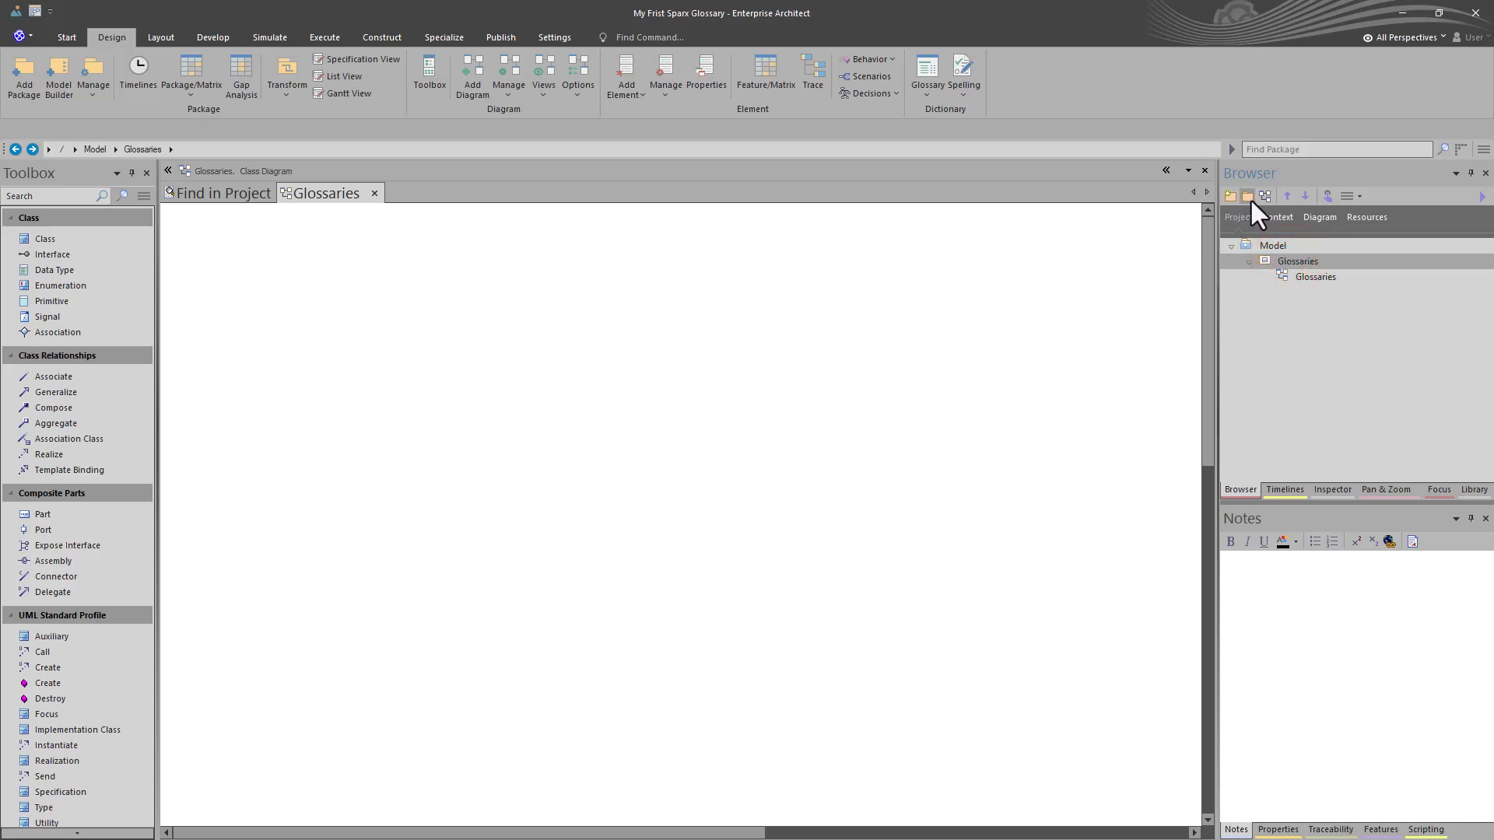
left_click(1248, 197)
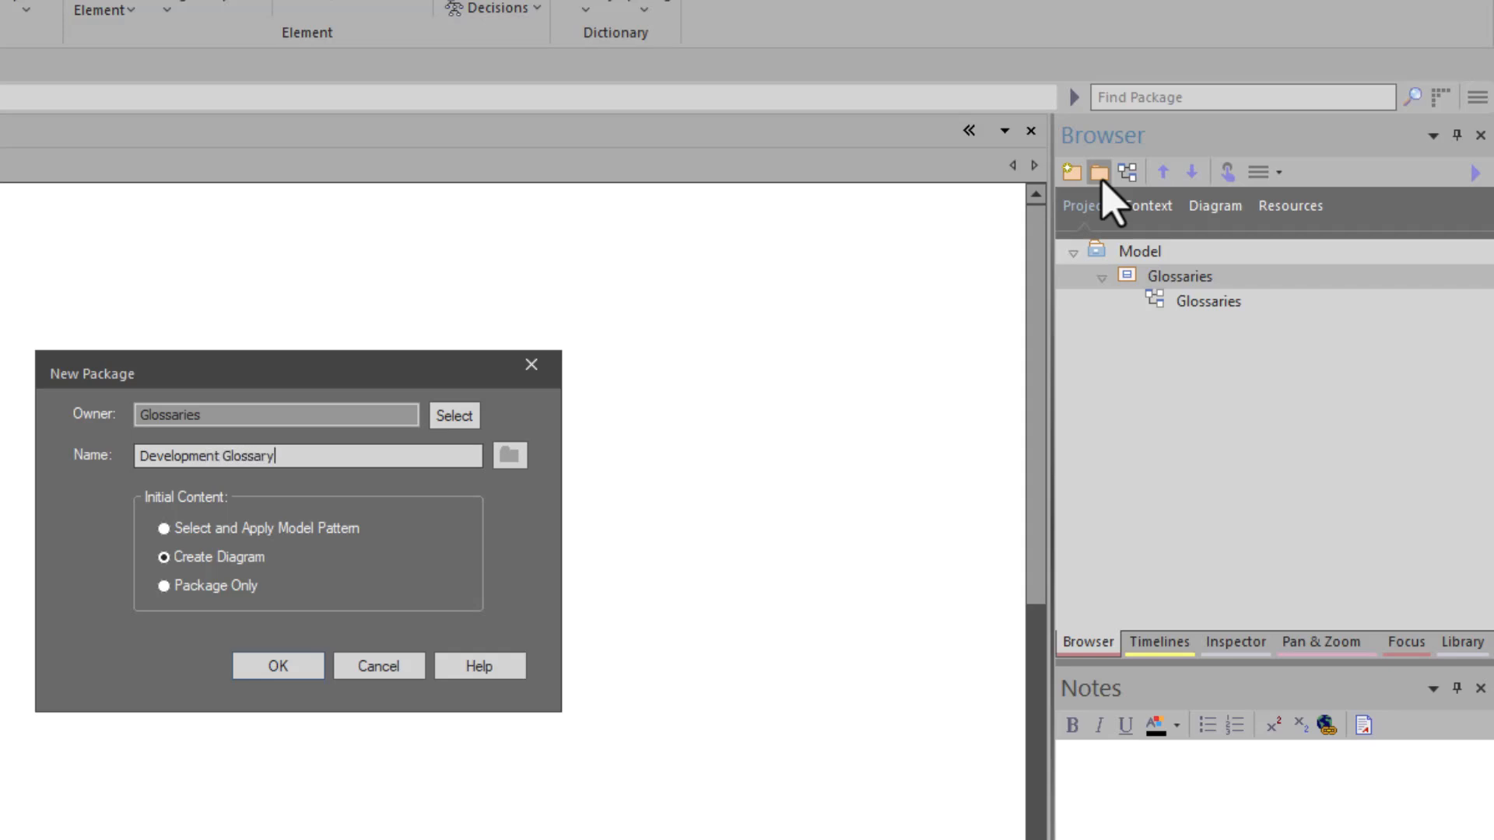
key("Return")
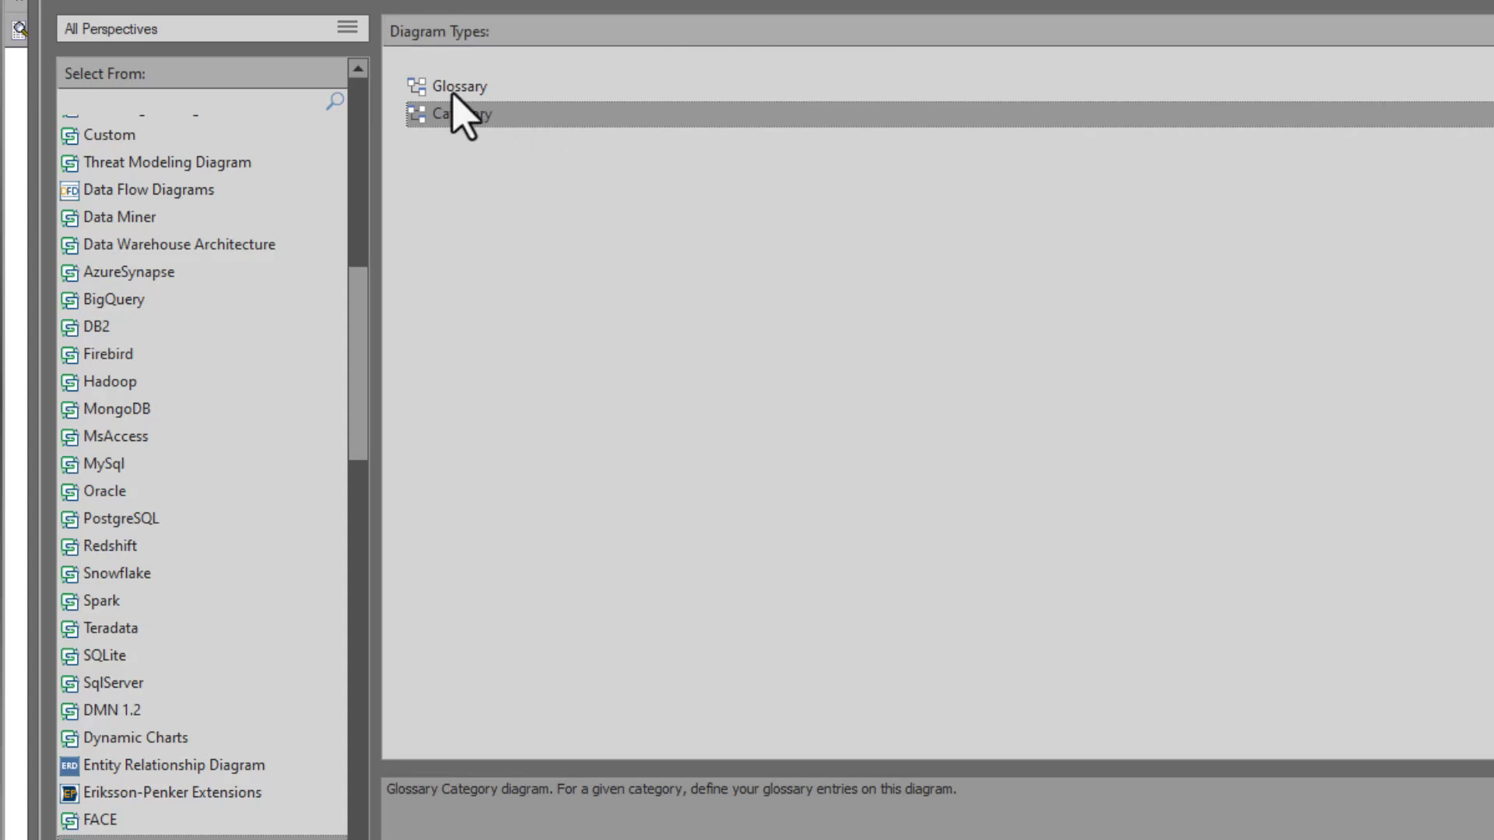
left_click(466, 87)
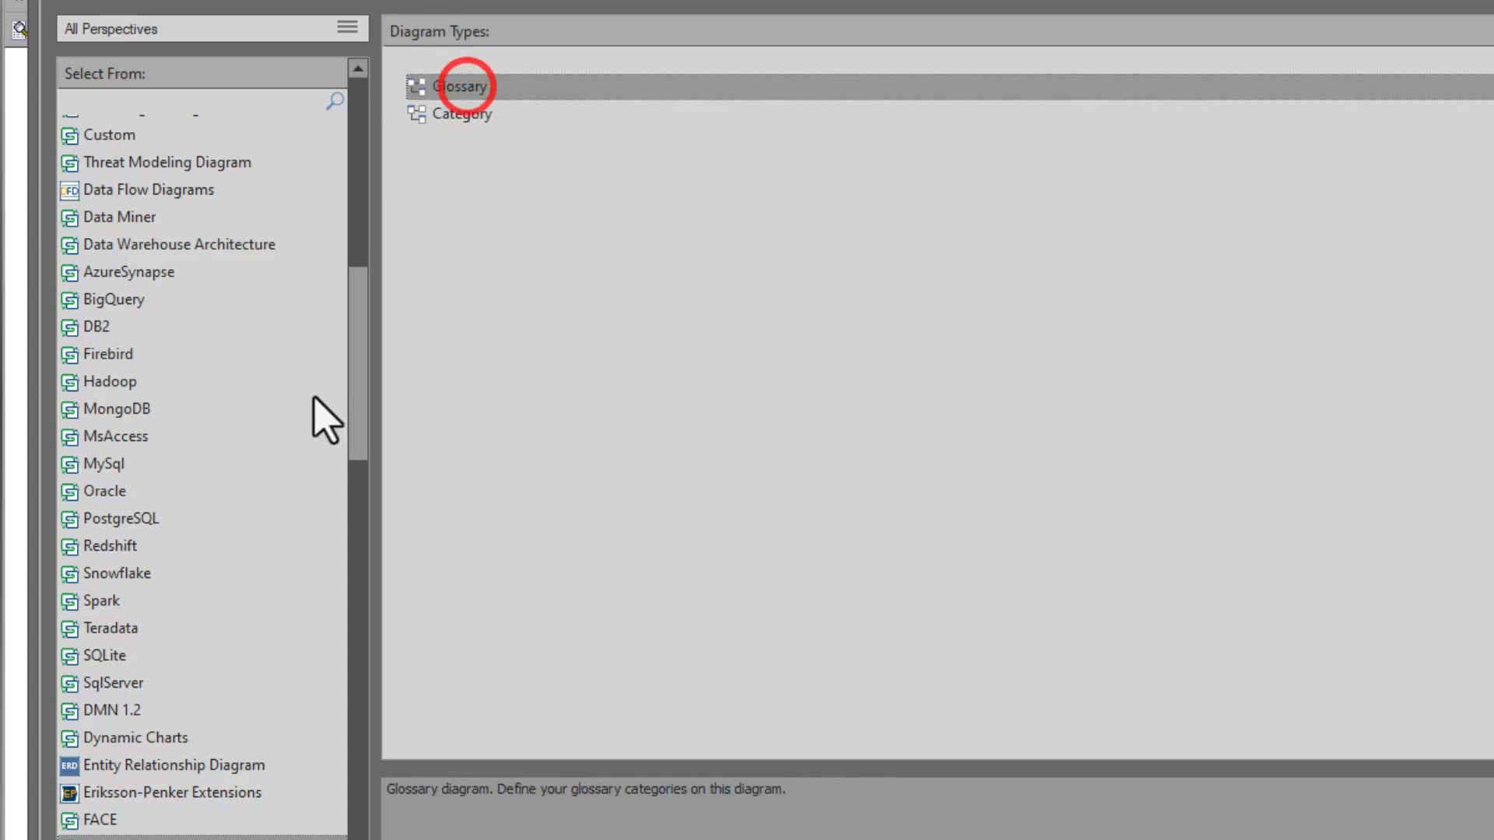
scroll(410, 404, "up", 2)
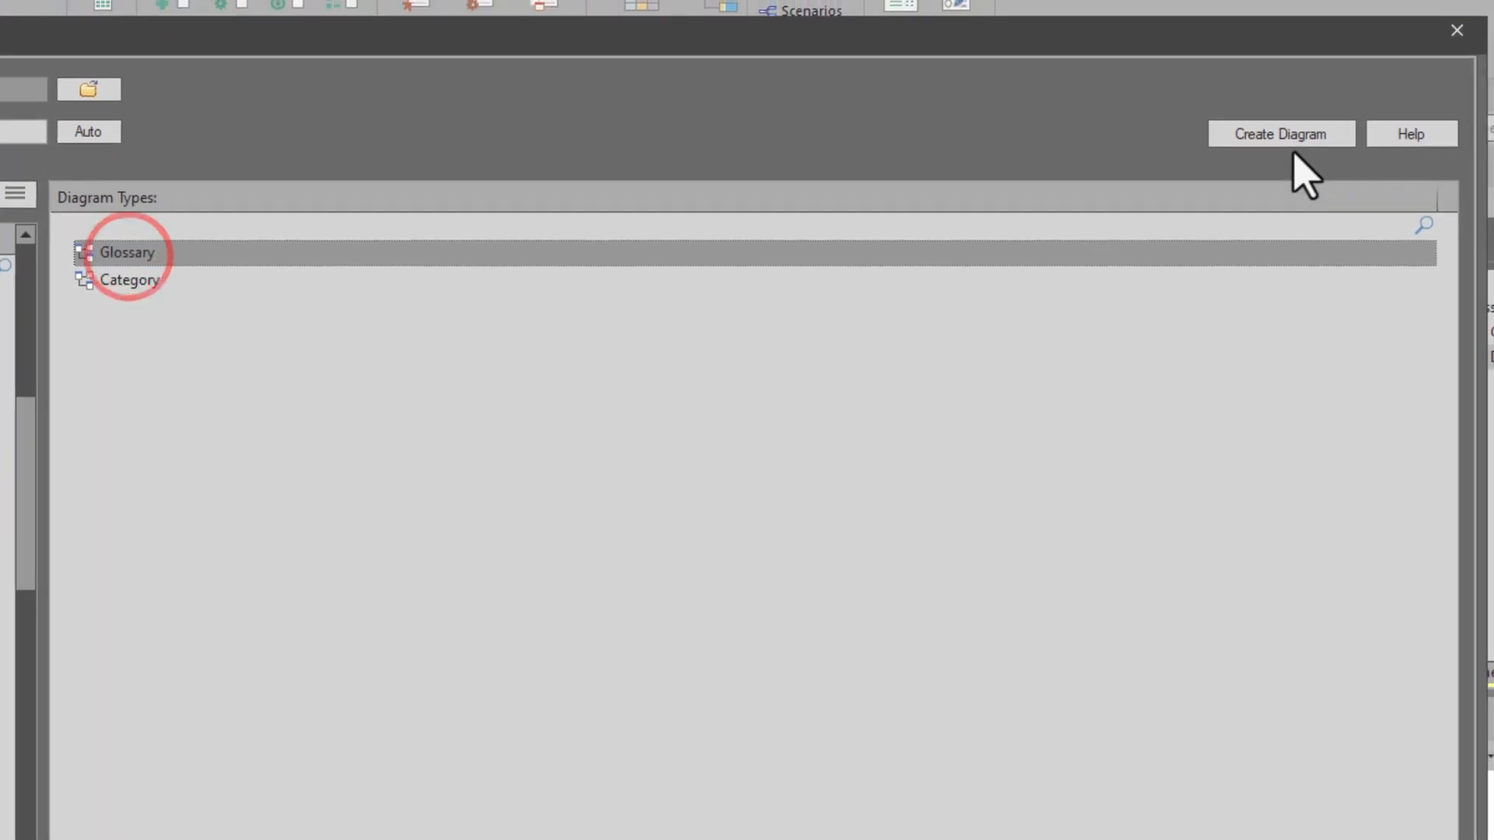
left_click(1285, 136)
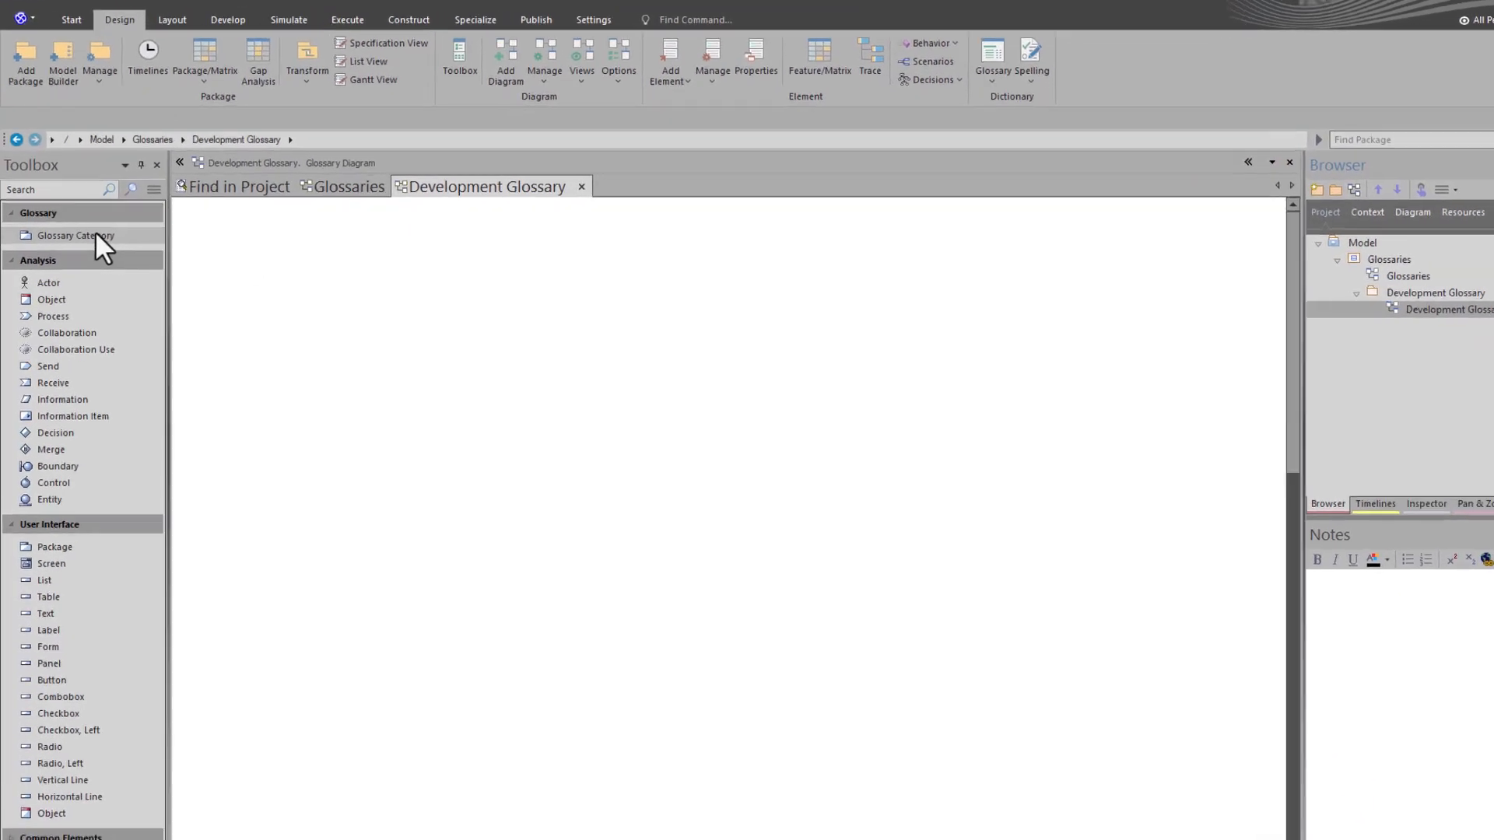
- Add a Glossary Category named Development Terms to the upper-left area of the Development Glossary diagram
left_click(88, 238)
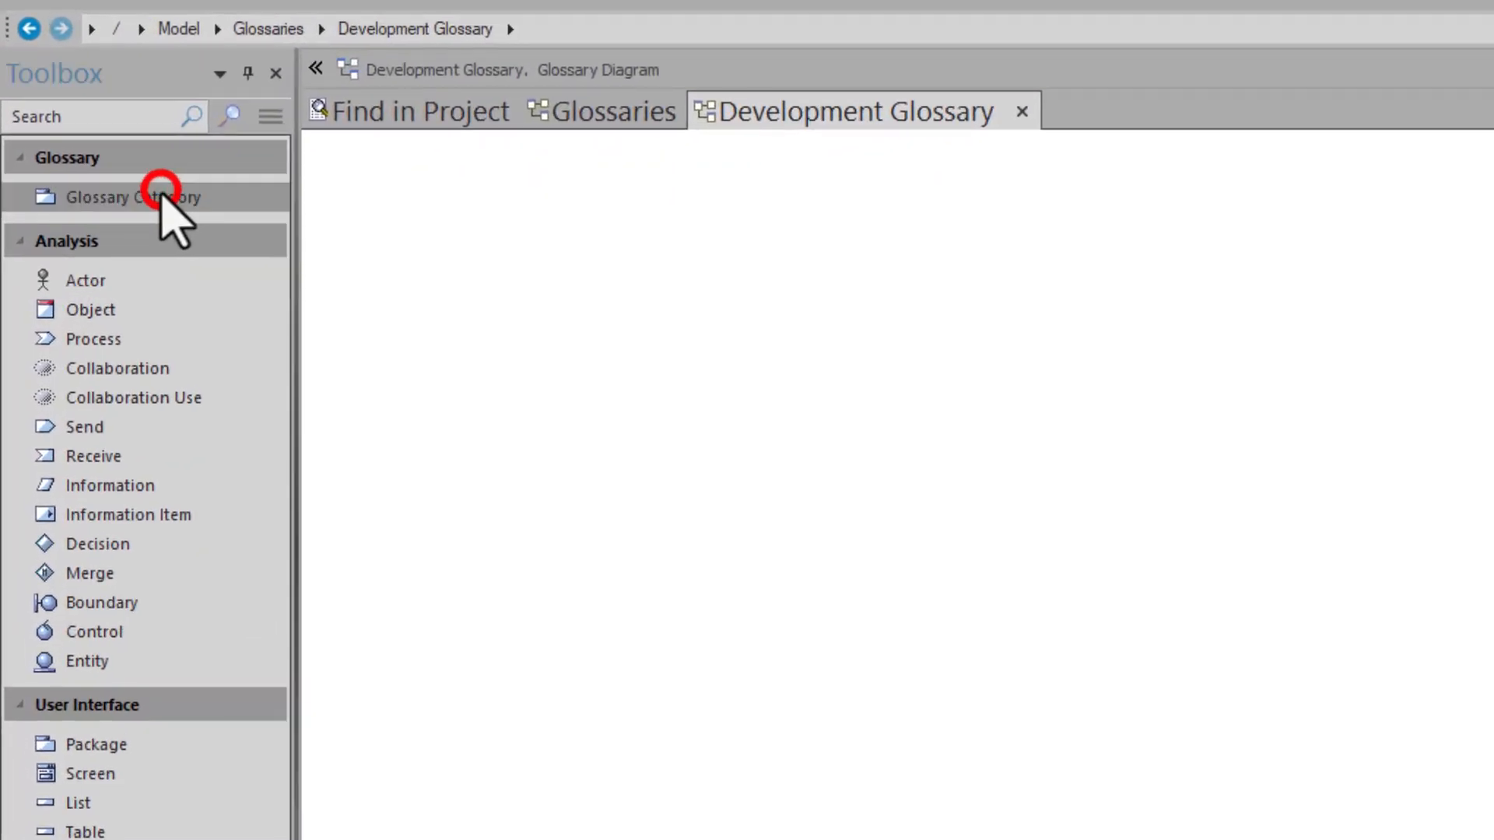
left_click_drag(161, 194, 398, 202)
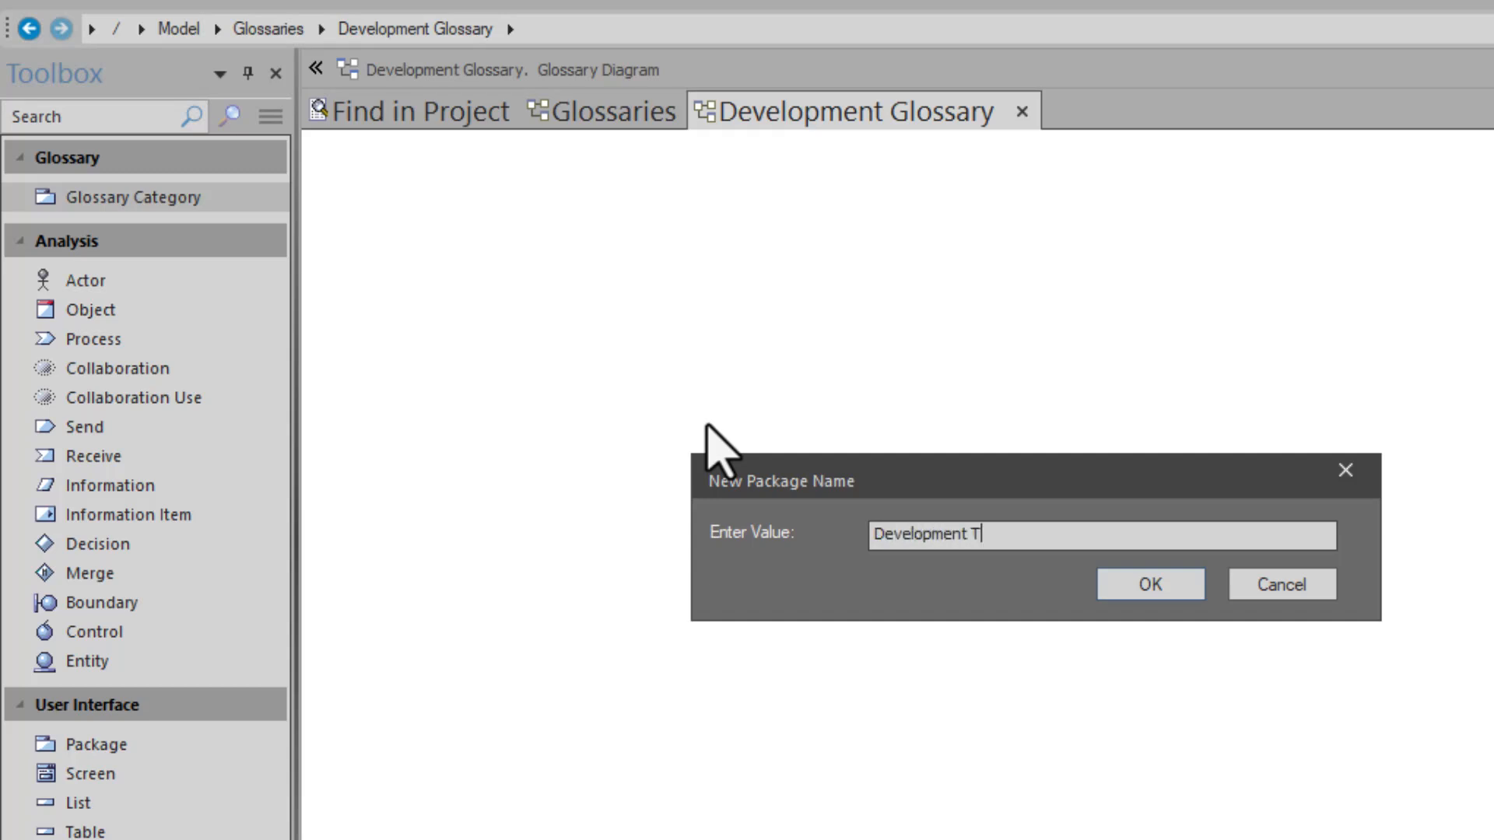
key("Return")
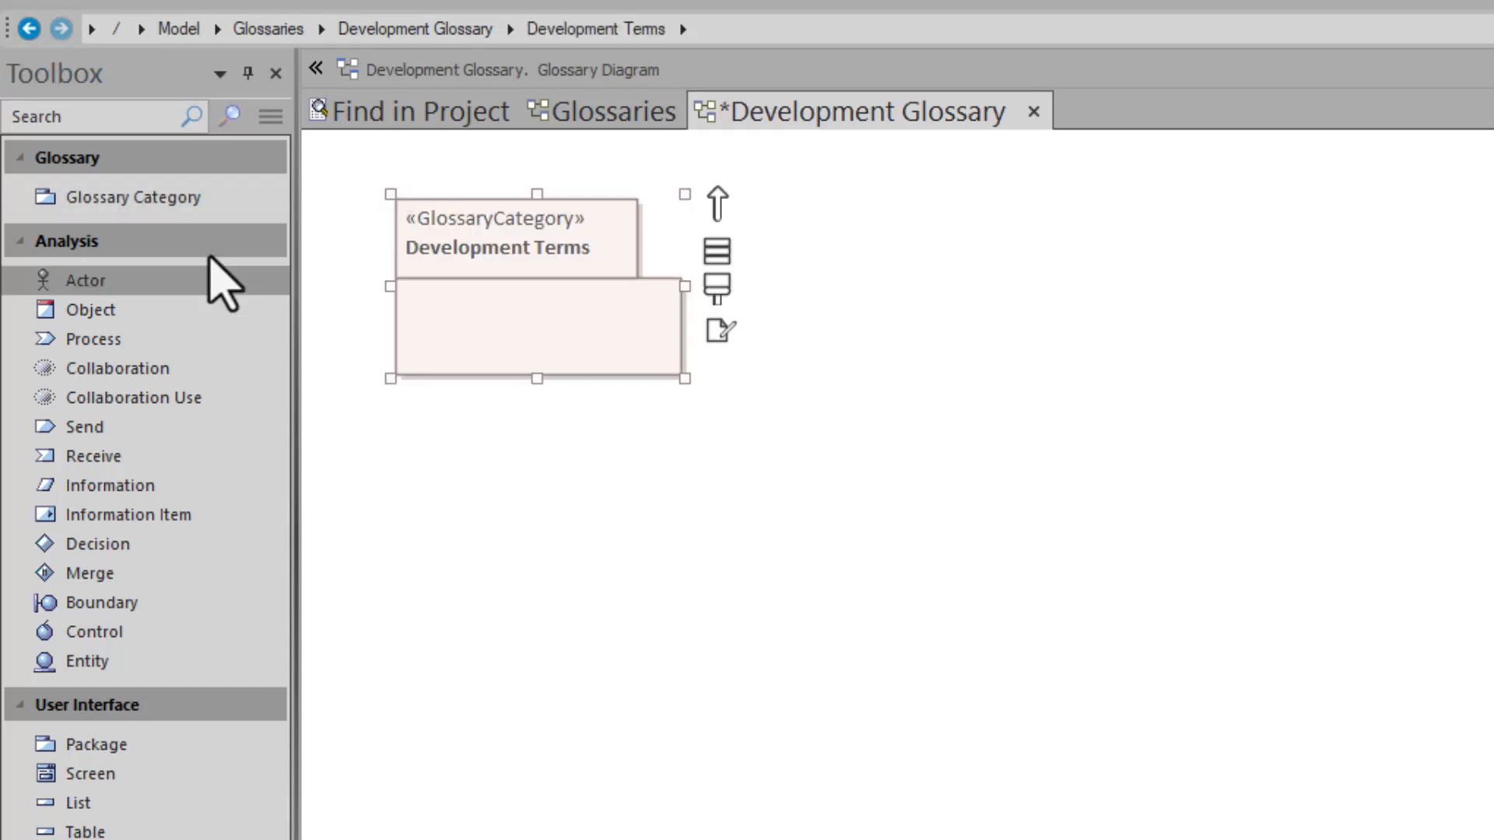
- Open the Development Terms category's diagram and add a Glossary Entry named Capability
left_click(433, 293)
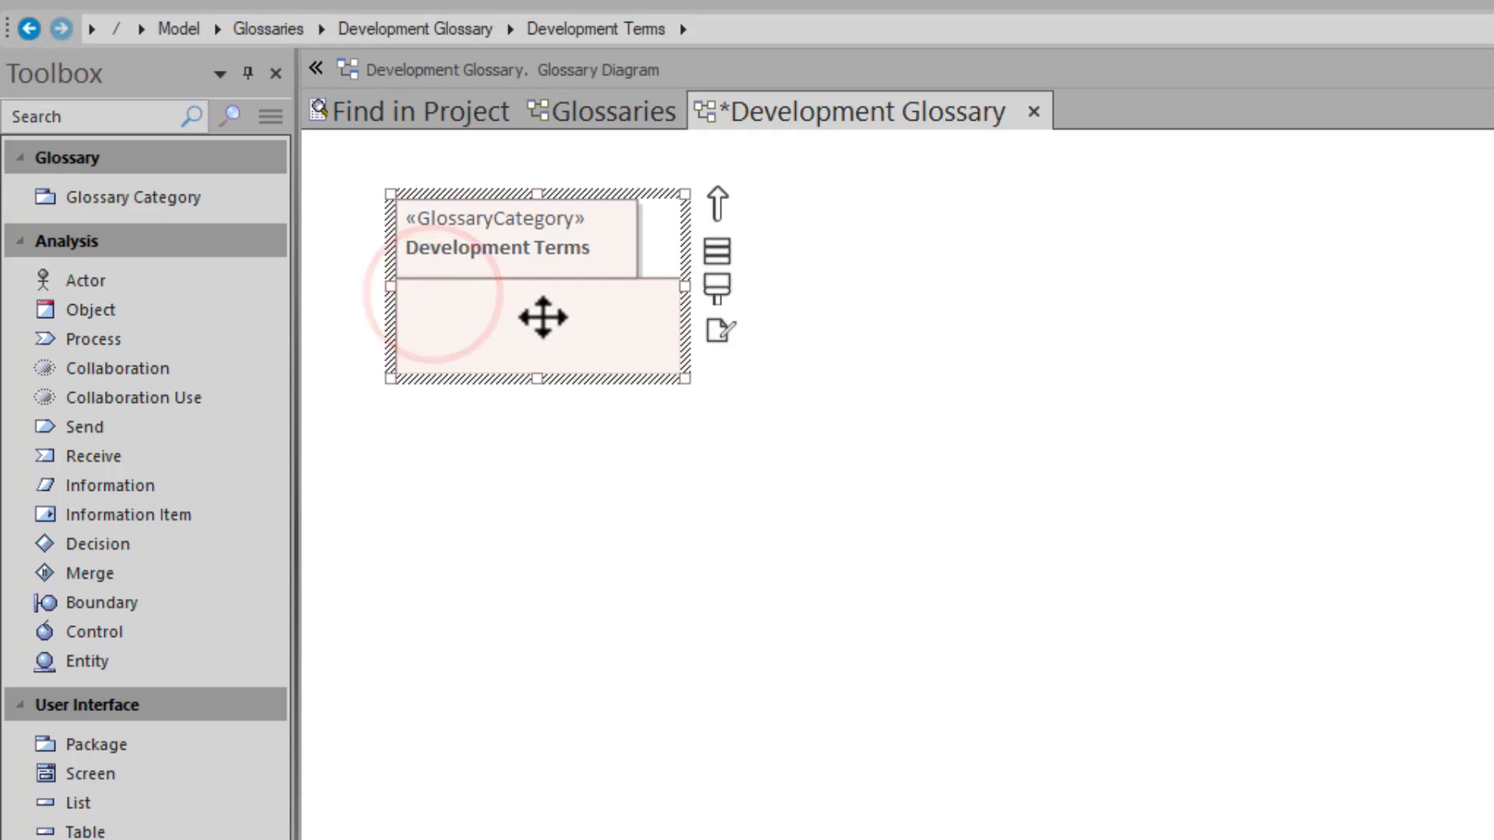
double_click(537, 315)
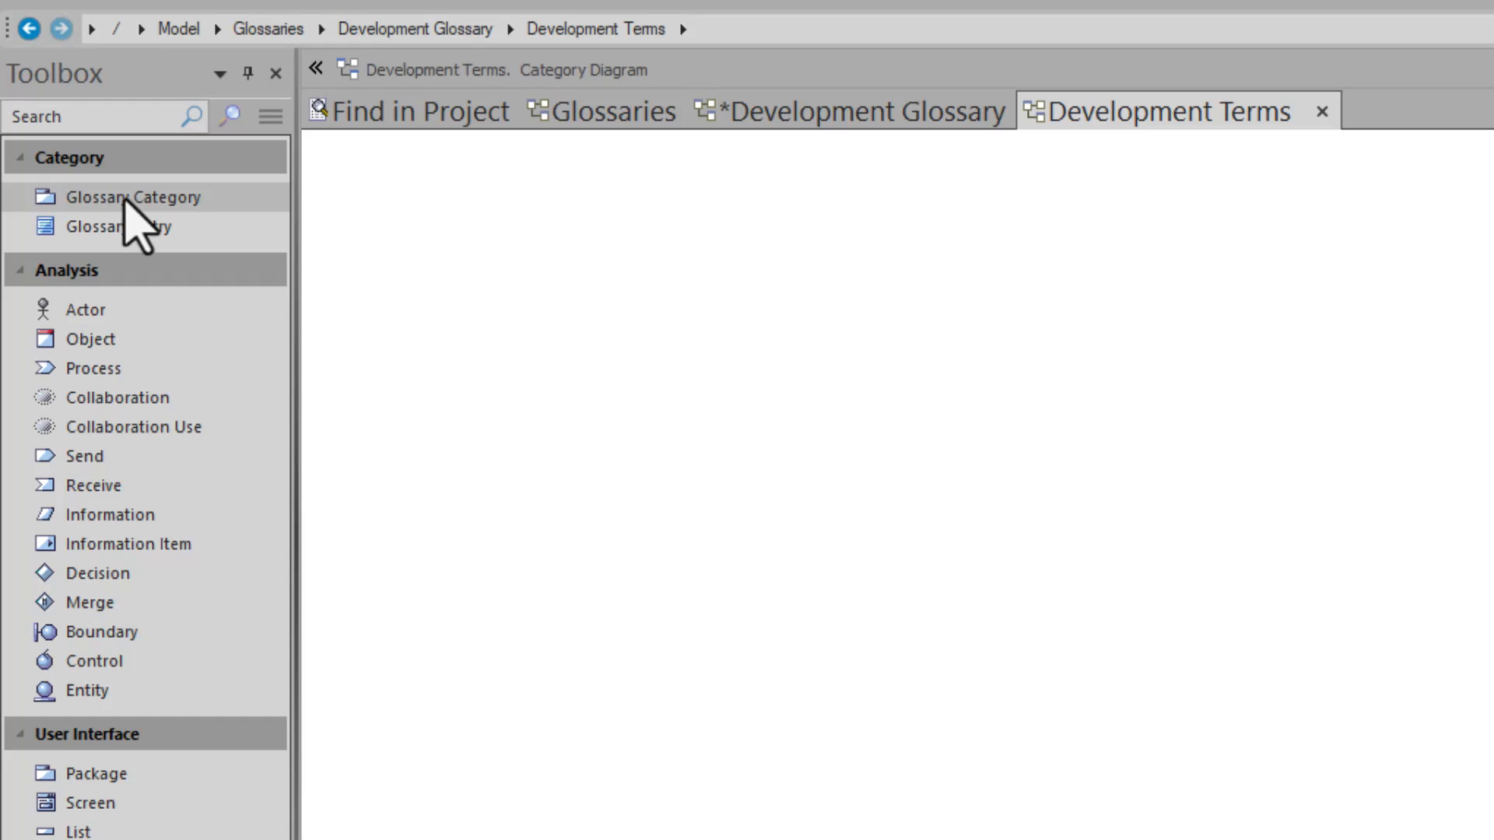
left_click_drag(125, 226, 425, 240)
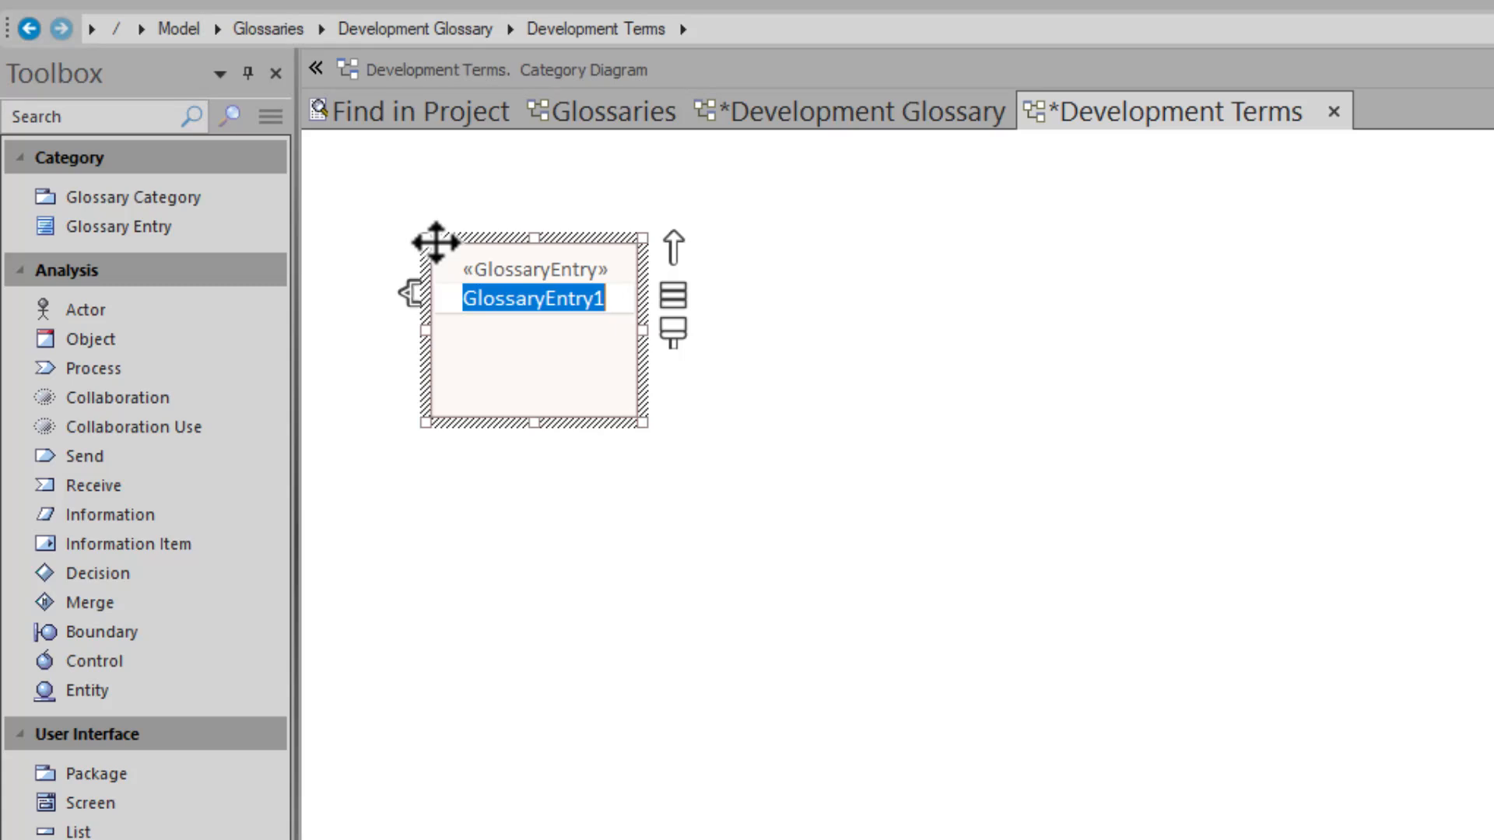
type("Capabil")
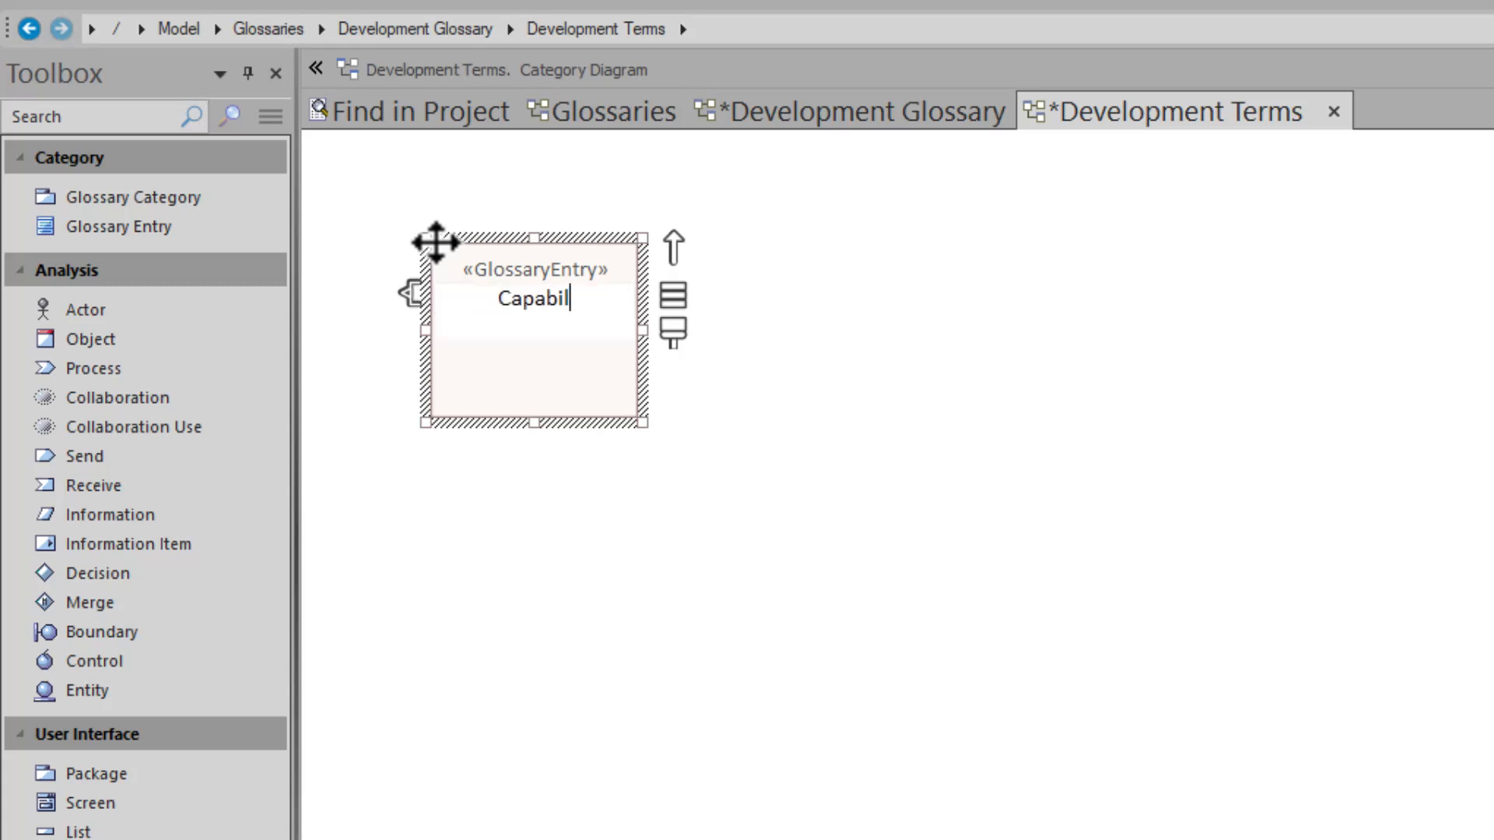
type("ity")
key("Return")
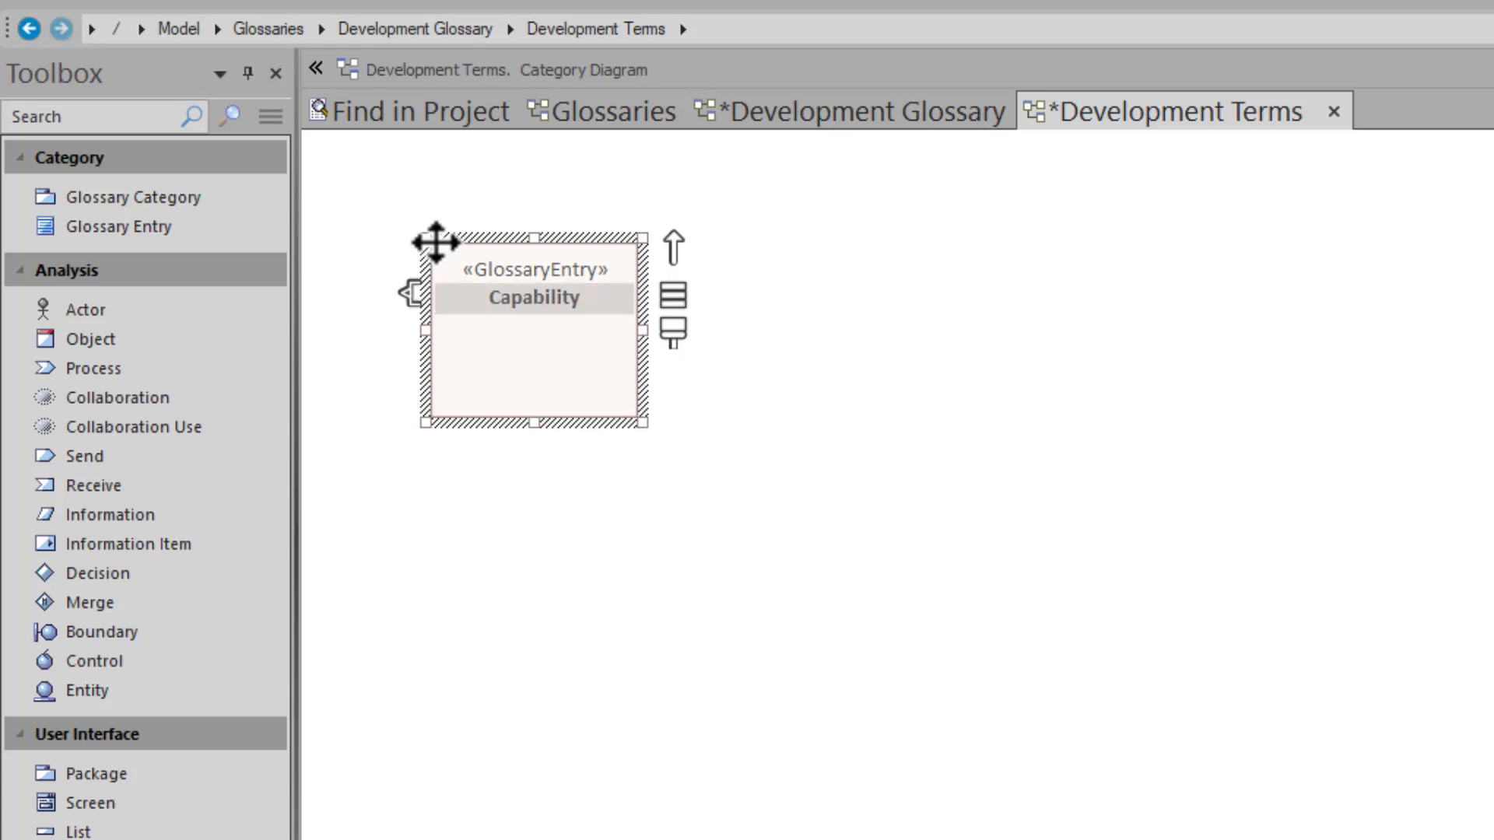
- Paste the copied capability definition into the Capability entry's notes, remove the trailing blank line, and save the entry
double_click(490, 296)
left_click(989, 614)
key("ctrl+v")
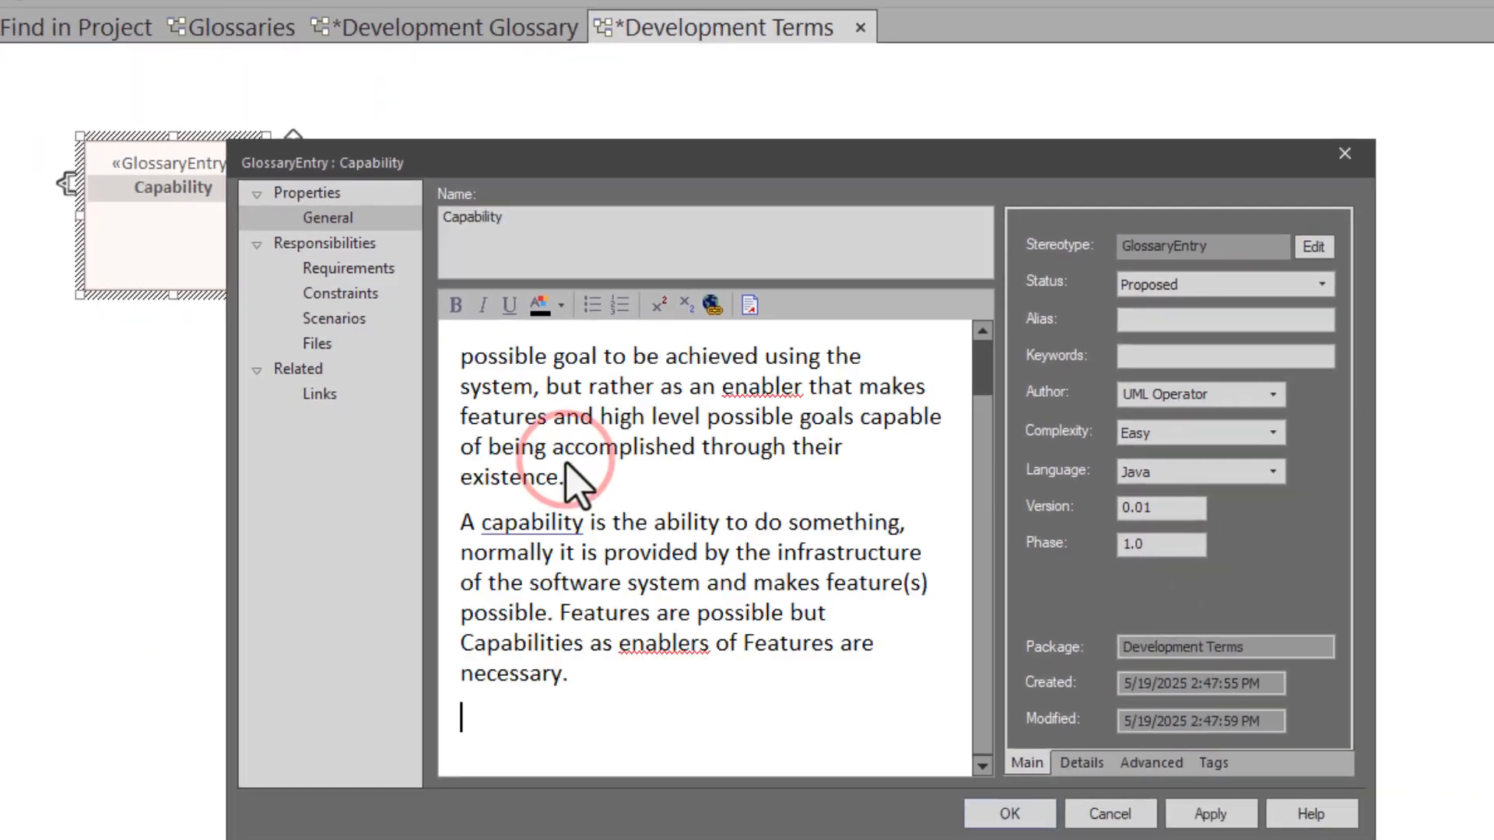
left_click(566, 464)
key("BackSpace")
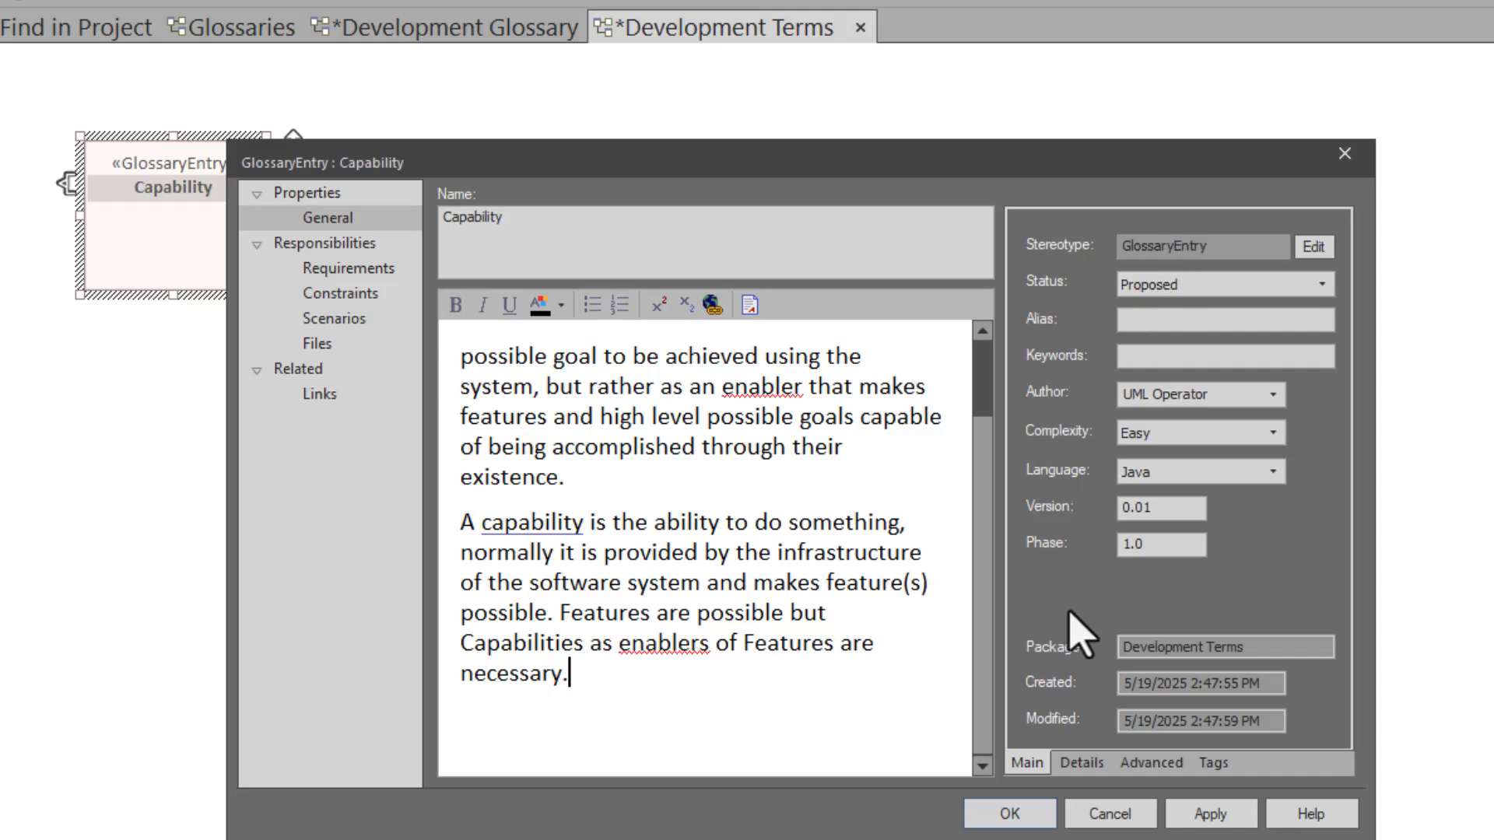
left_click(1034, 812)
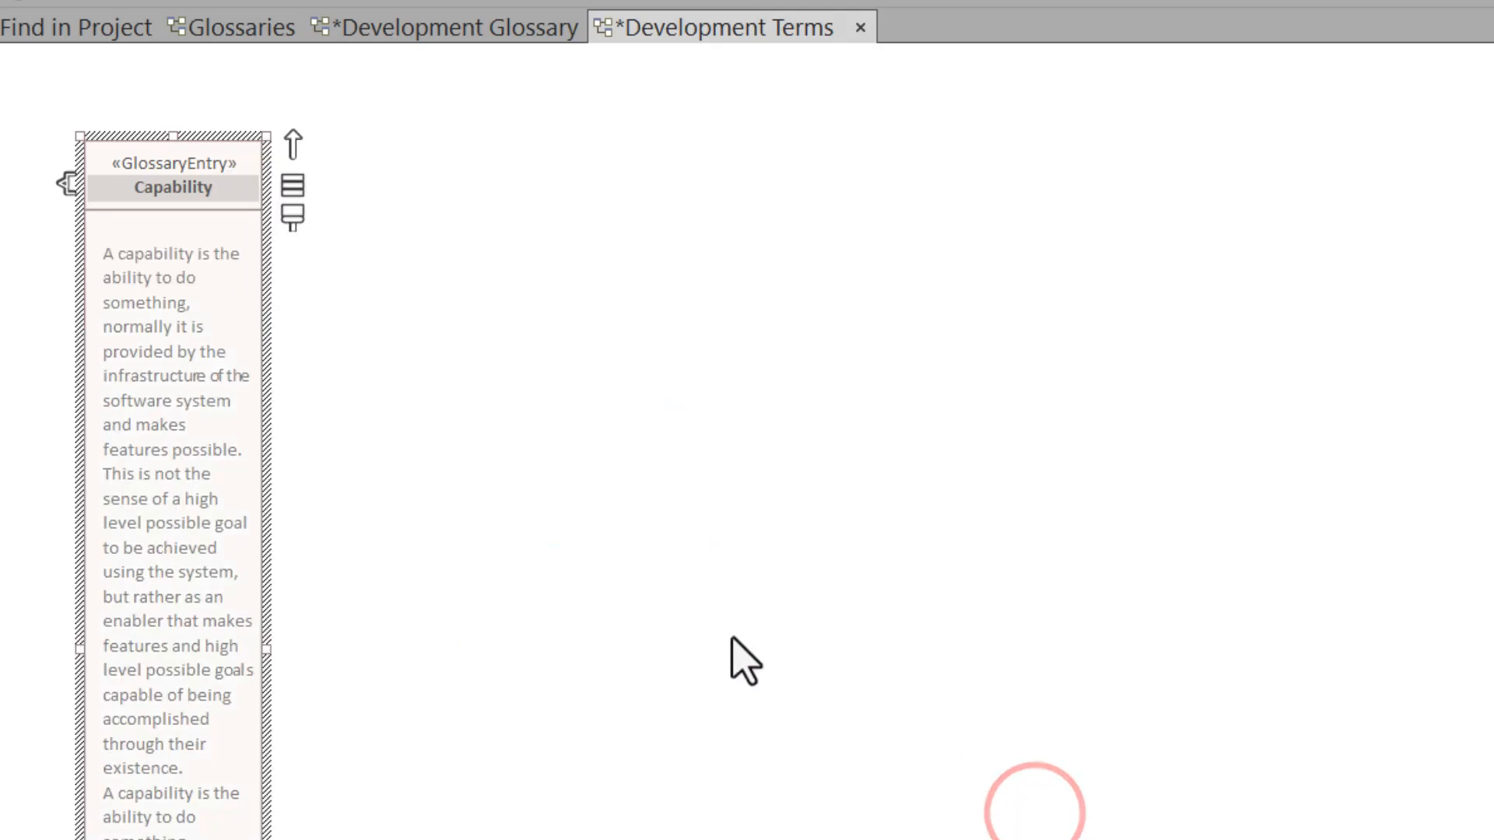
left_click(598, 602)
left_click(183, 473)
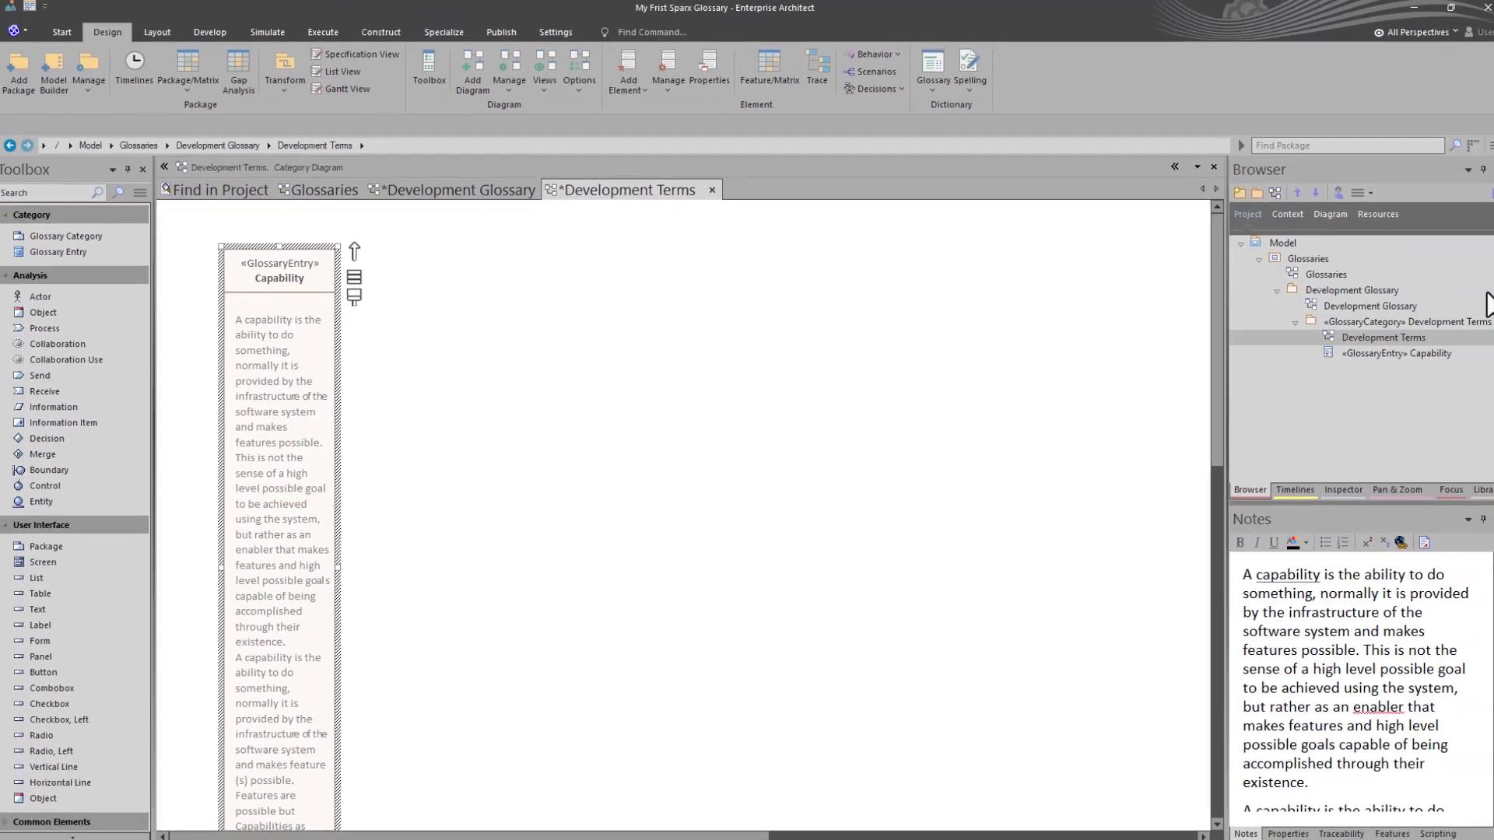
- Review the Development Glossary diagram and the Development Terms category diagram
double_click(1311, 310)
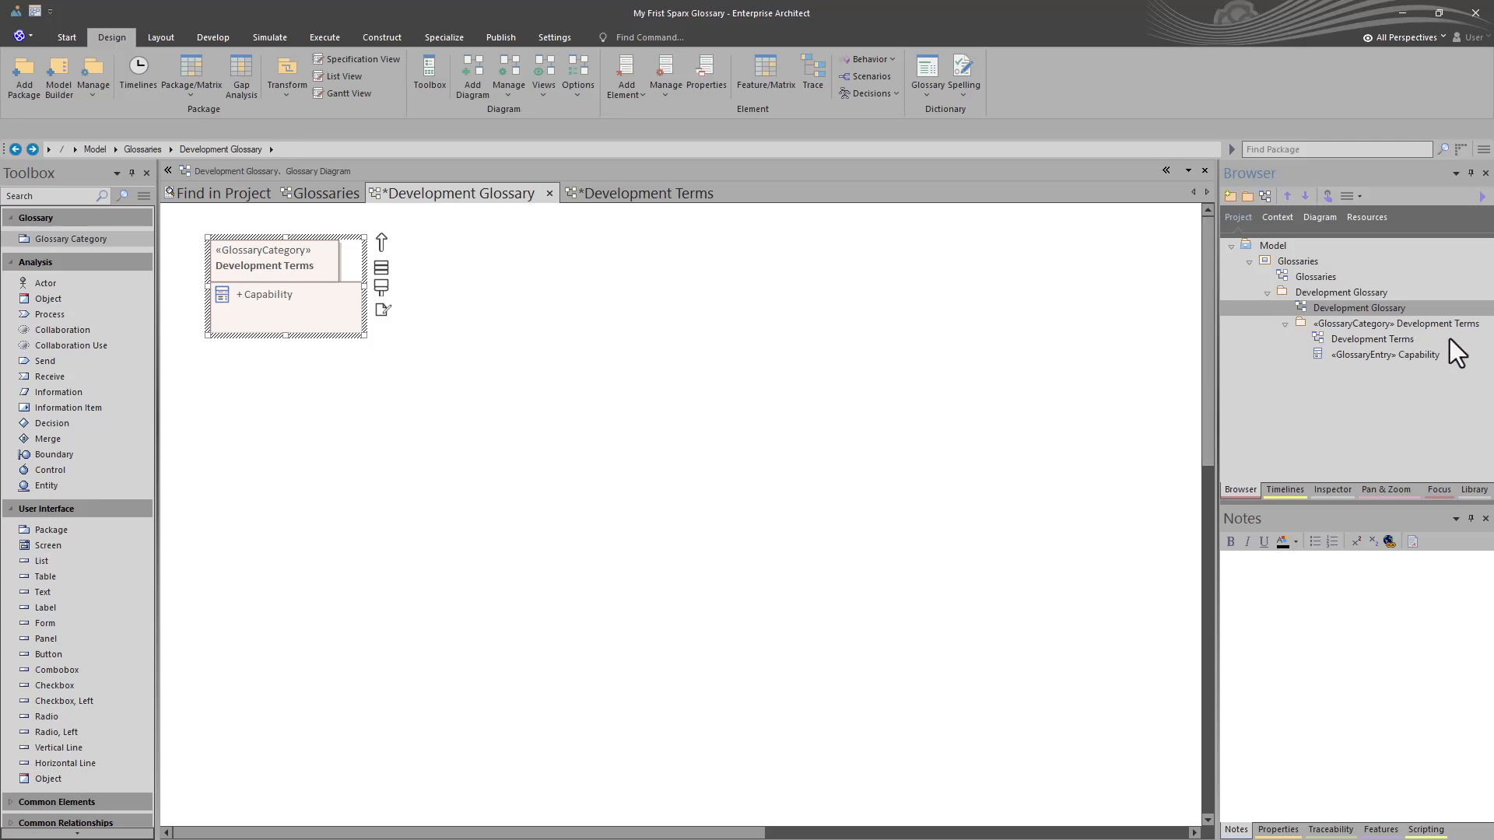
left_click(1408, 324)
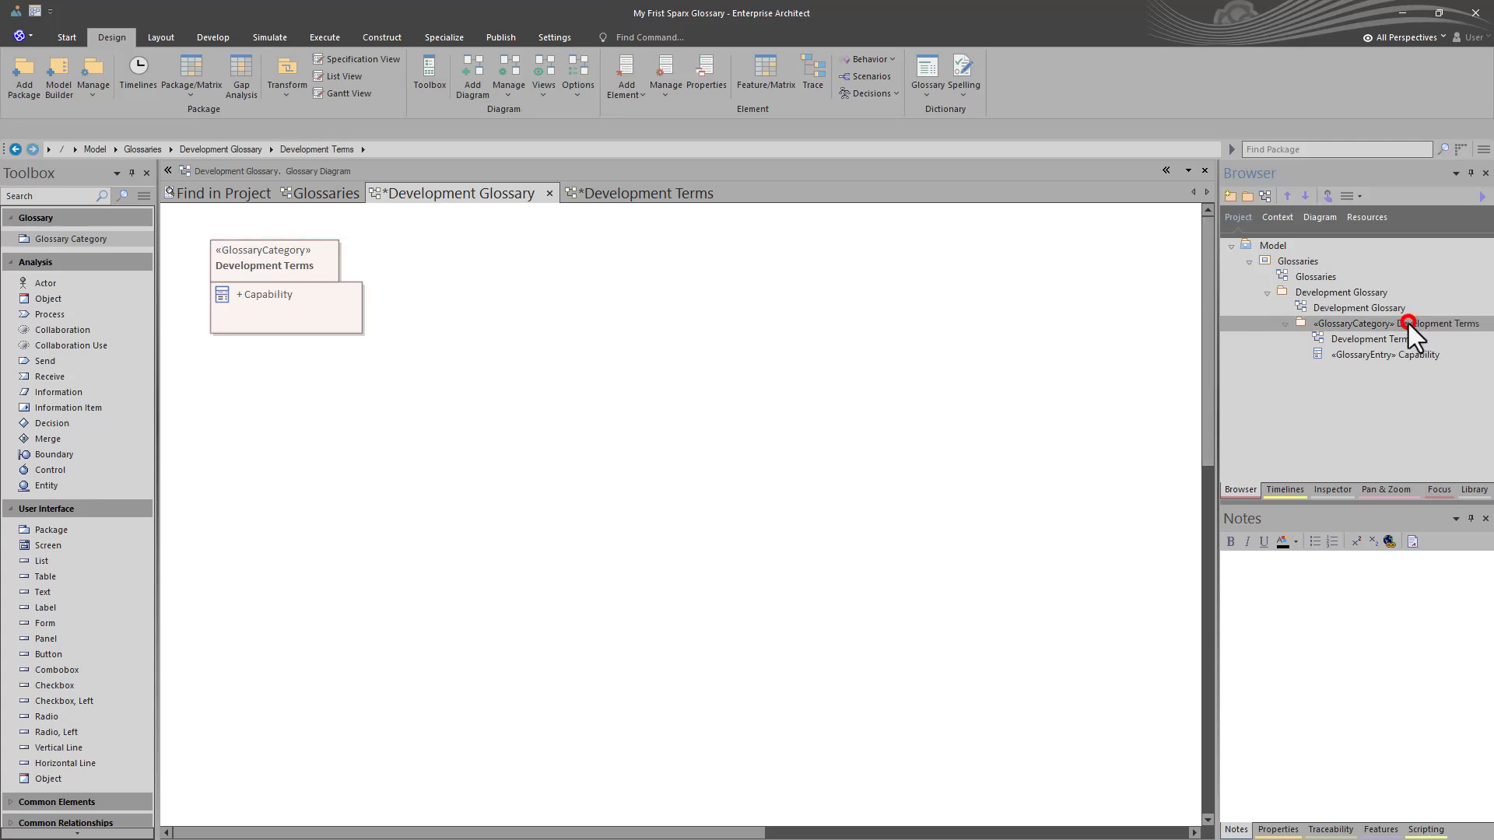
double_click(1356, 343)
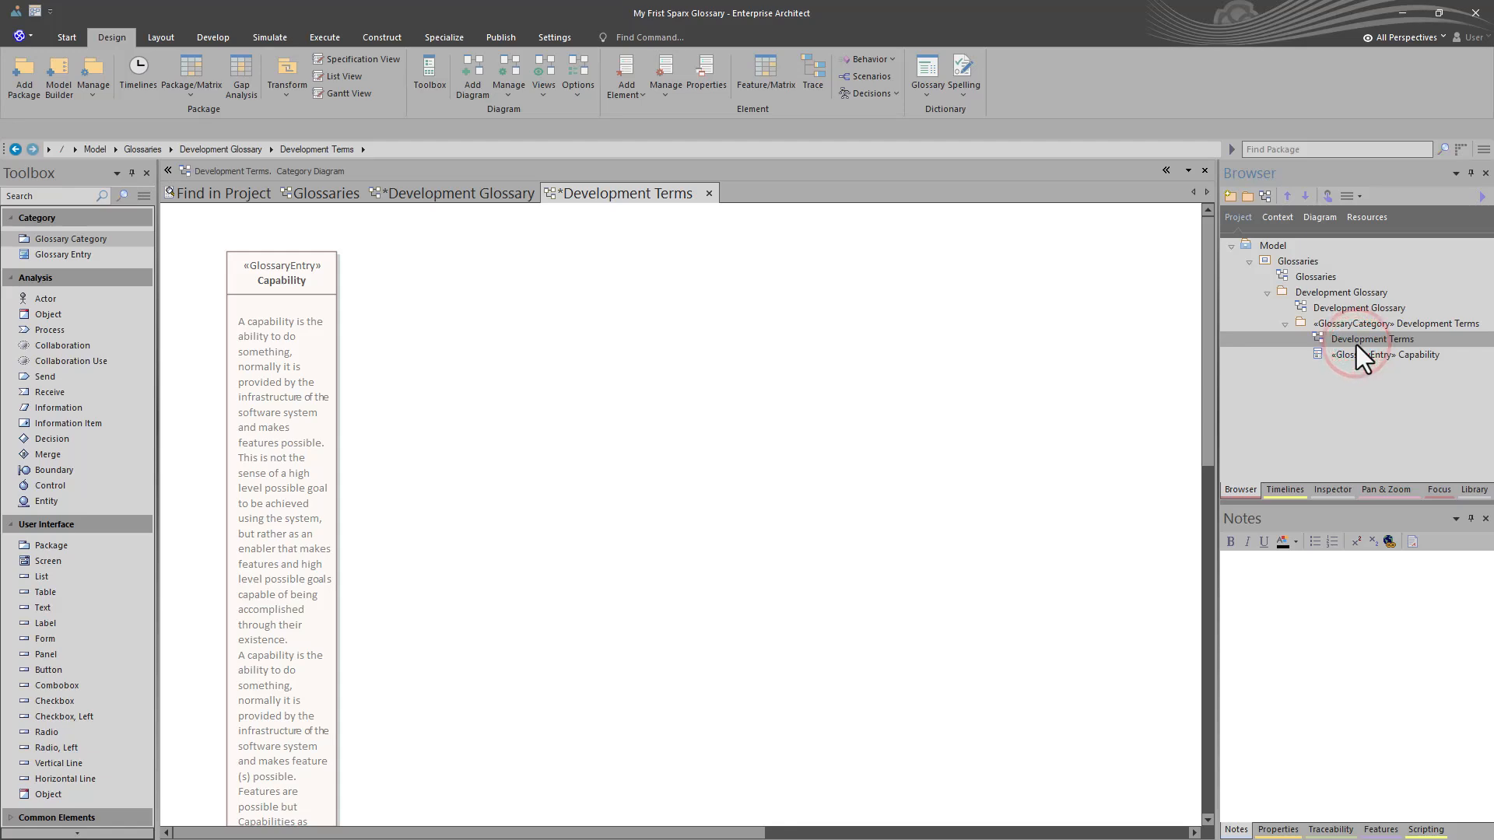
- Open the Glossaries class diagram and place the Development Glossary diagram on it as a Navigation Cell
left_click(1298, 277)
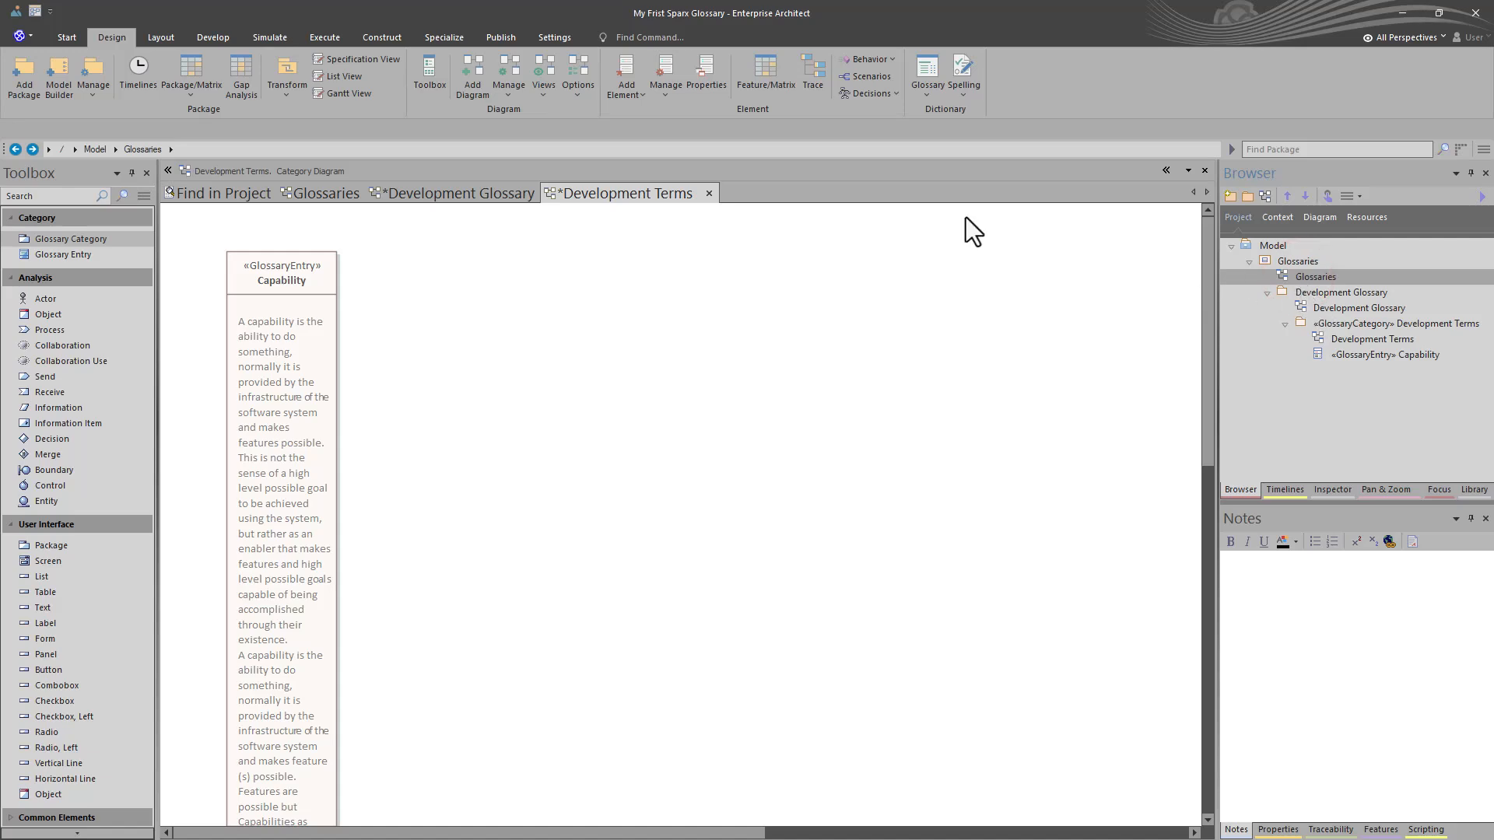
double_click(1310, 274)
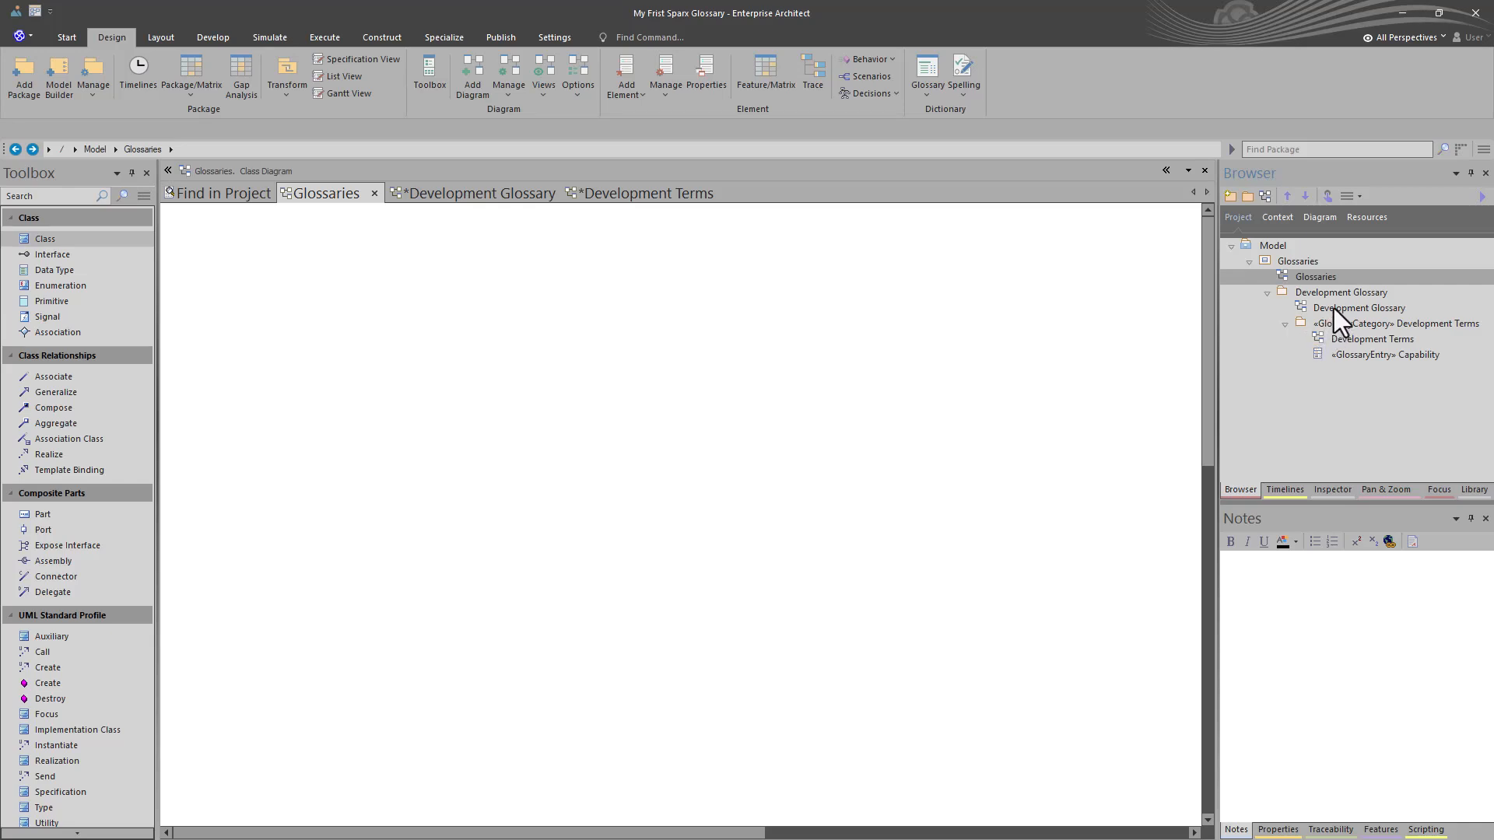
left_click_drag(1332, 308, 382, 331)
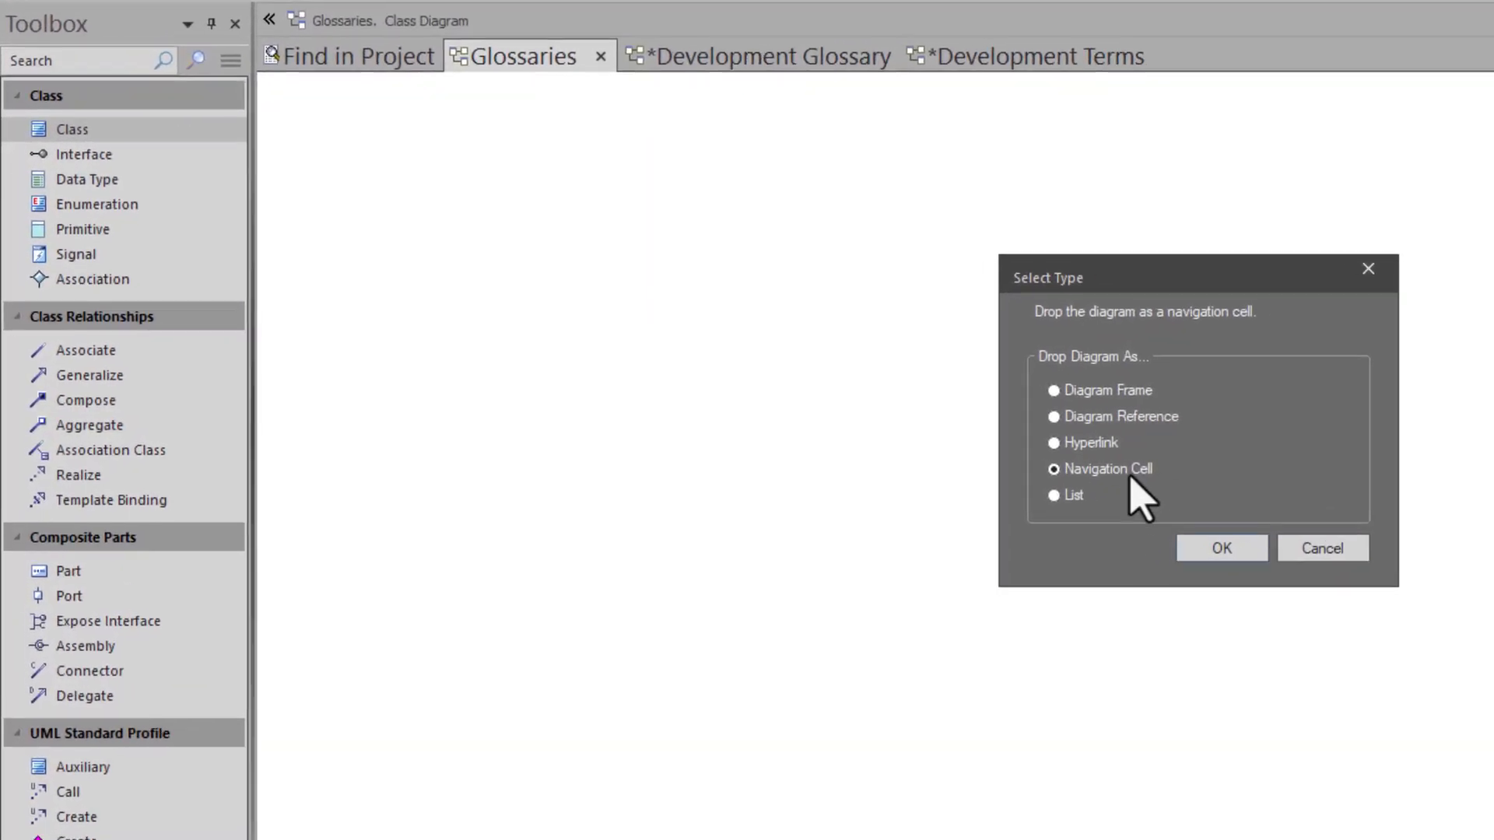
left_click(1261, 552)
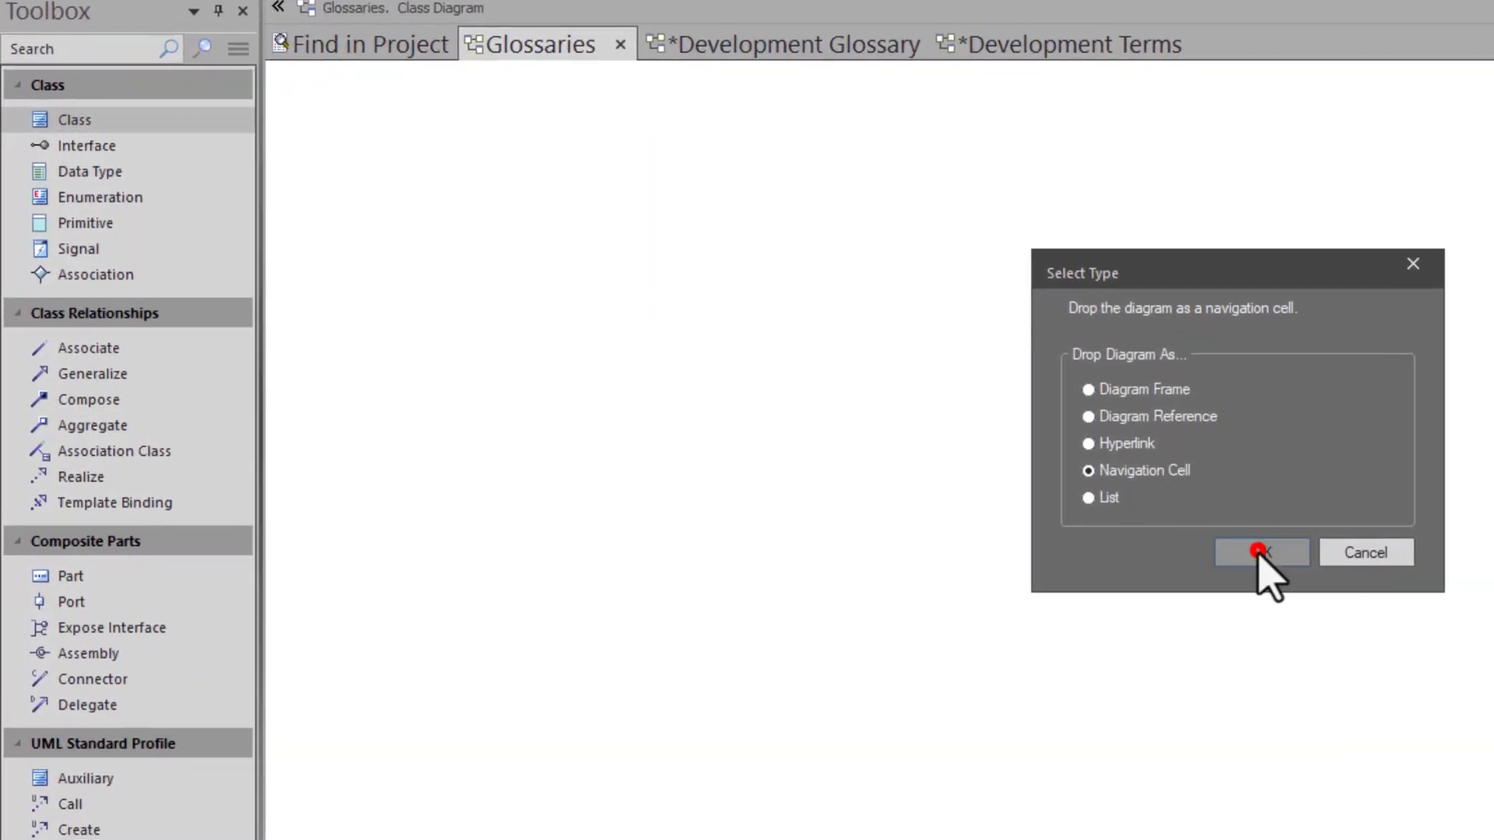
- Reposition the Development Glossary navigation cell nearer the left edge of the Glossaries diagram and save the diagram
double_click(893, 429)
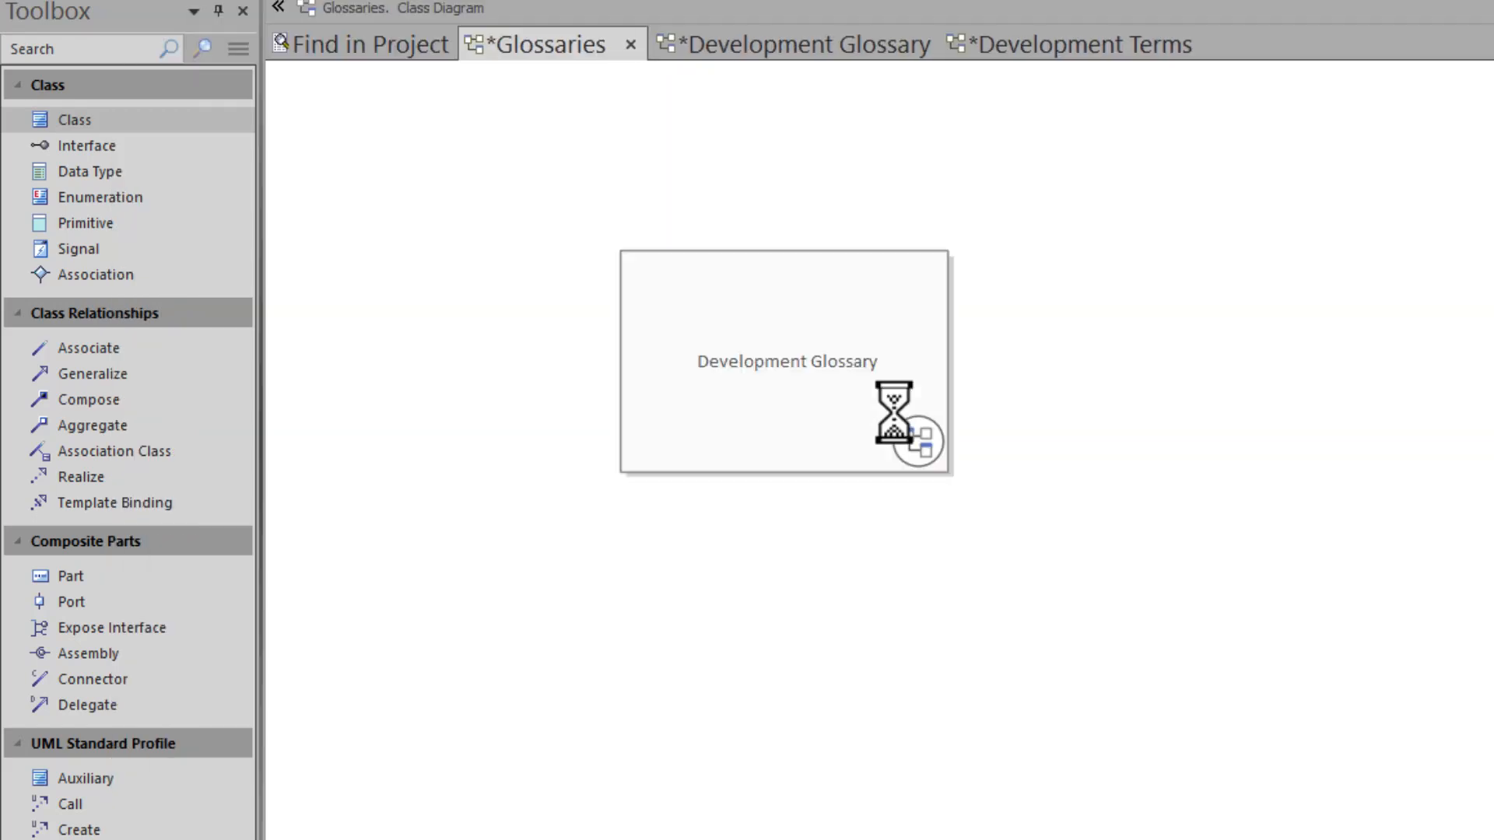
left_click_drag(856, 387, 609, 375)
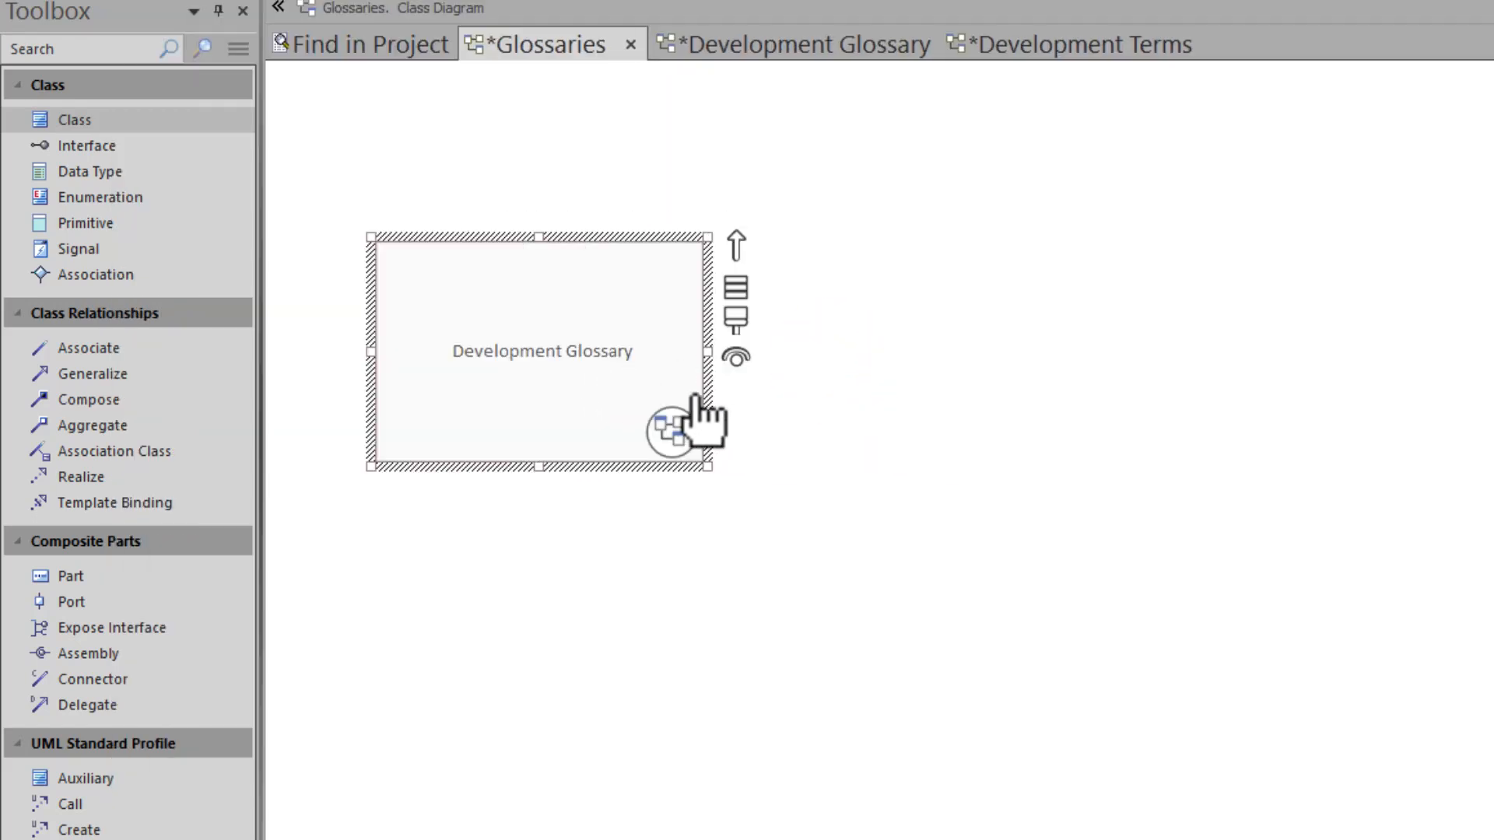
key("ctrl+s")
left_click(660, 473)
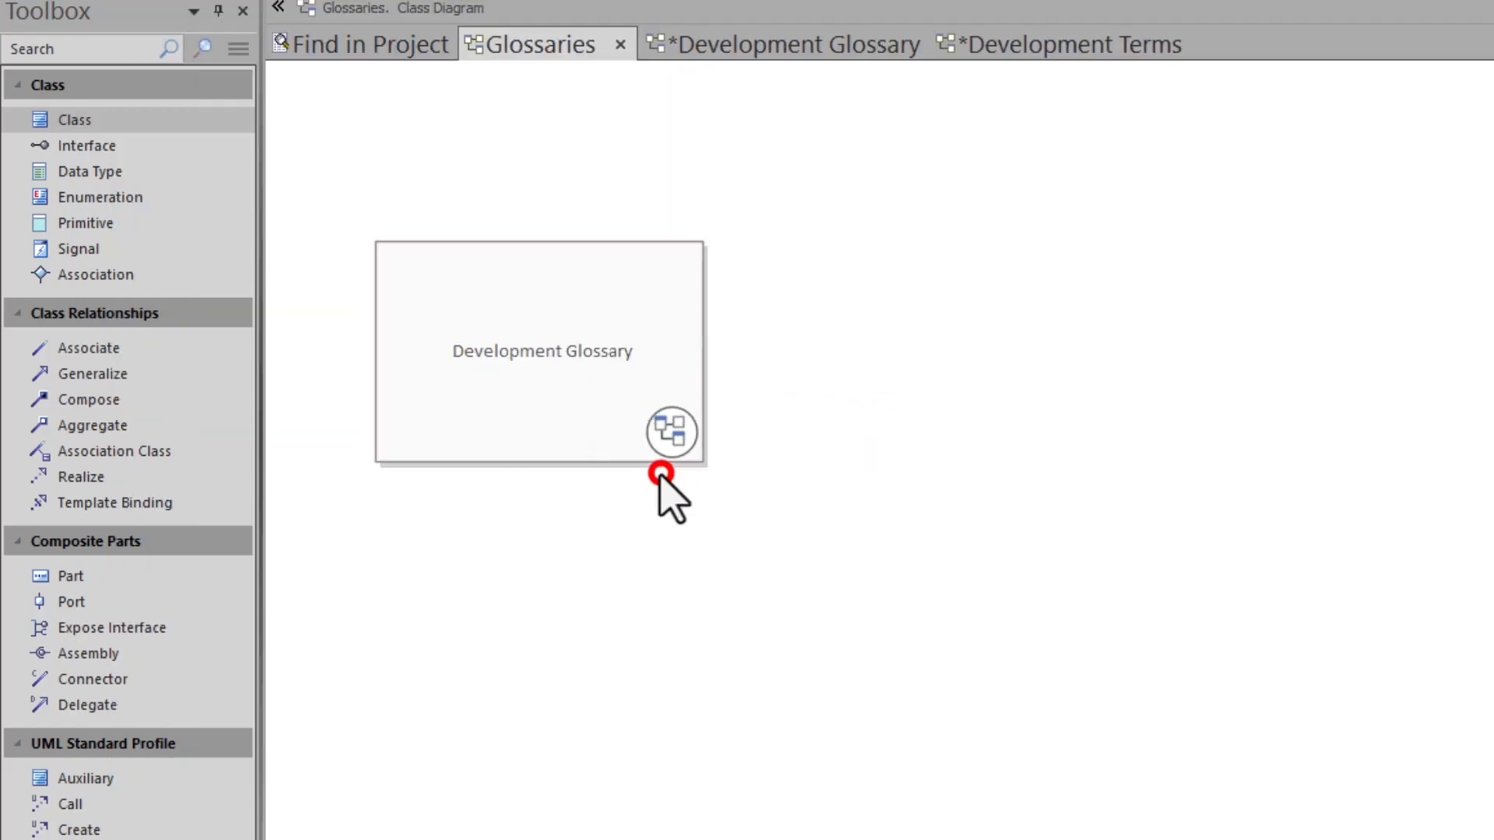
- Follow the navigation cell to the Development Glossary diagram, add a Glossary Category named Architecture beside Development Terms, and save
double_click(620, 385)
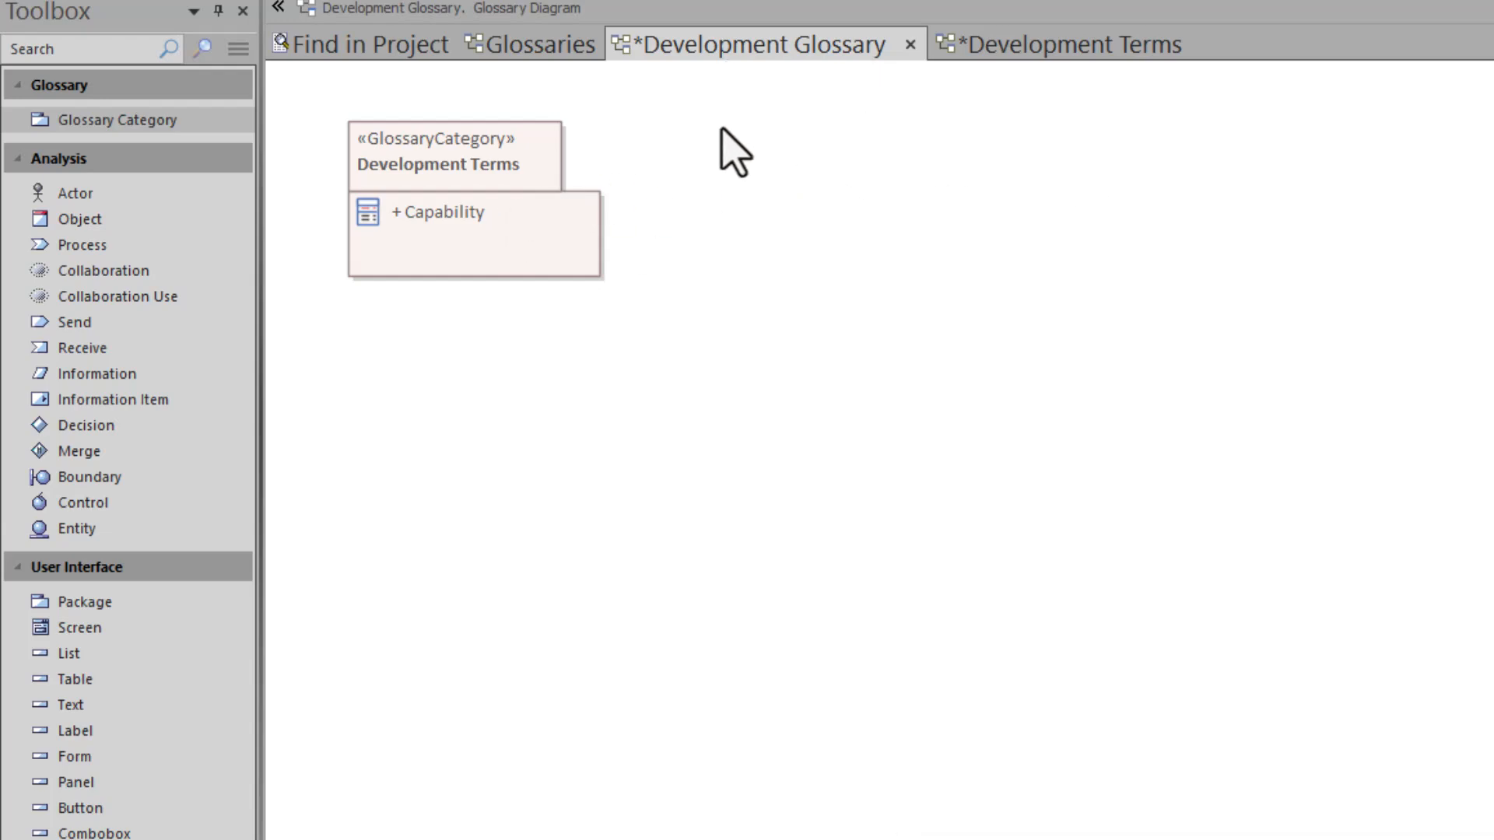
left_click_drag(82, 118, 904, 167)
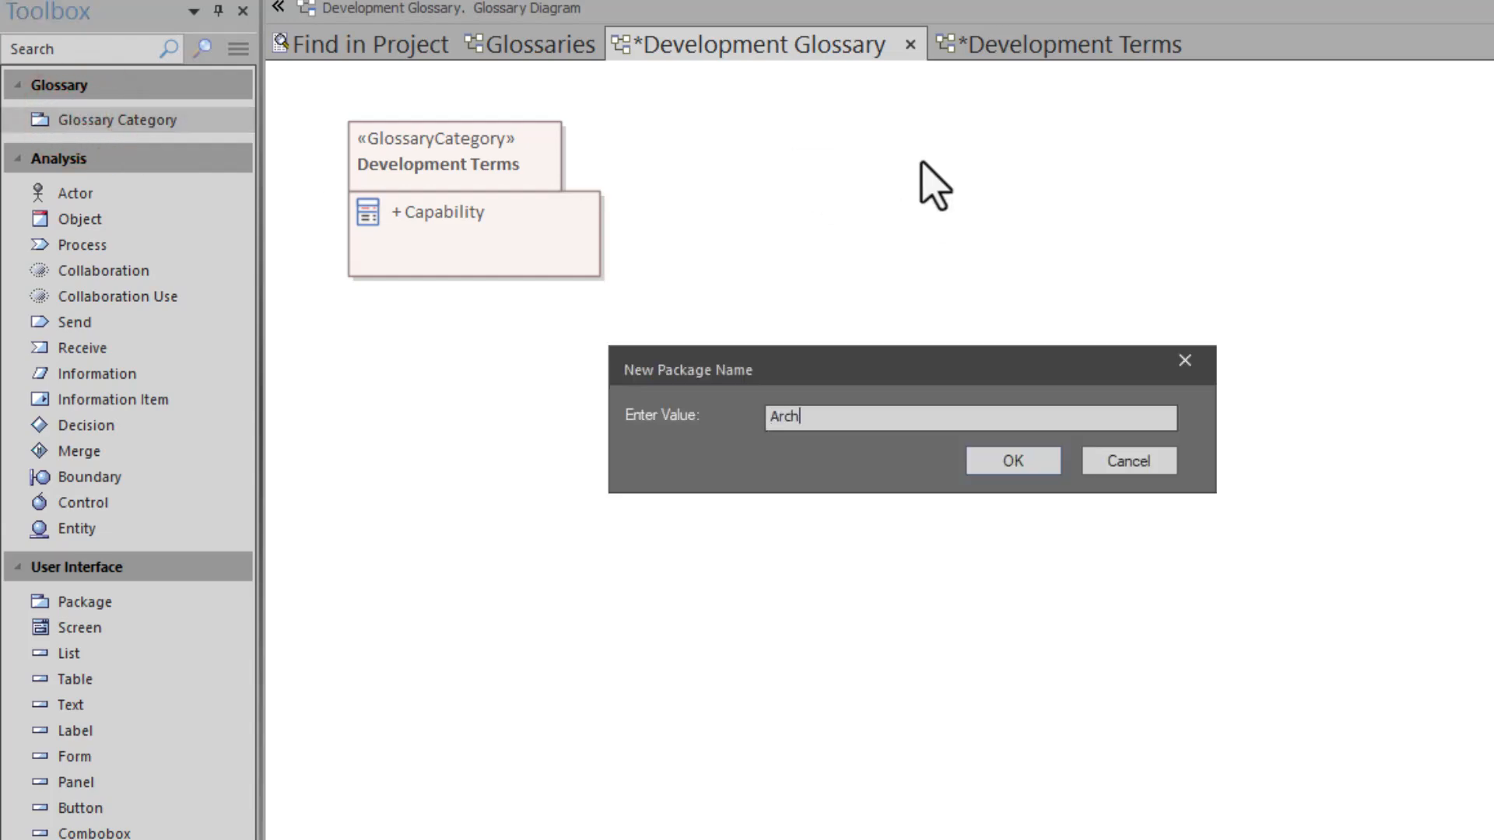
type("Architecture")
key("Return")
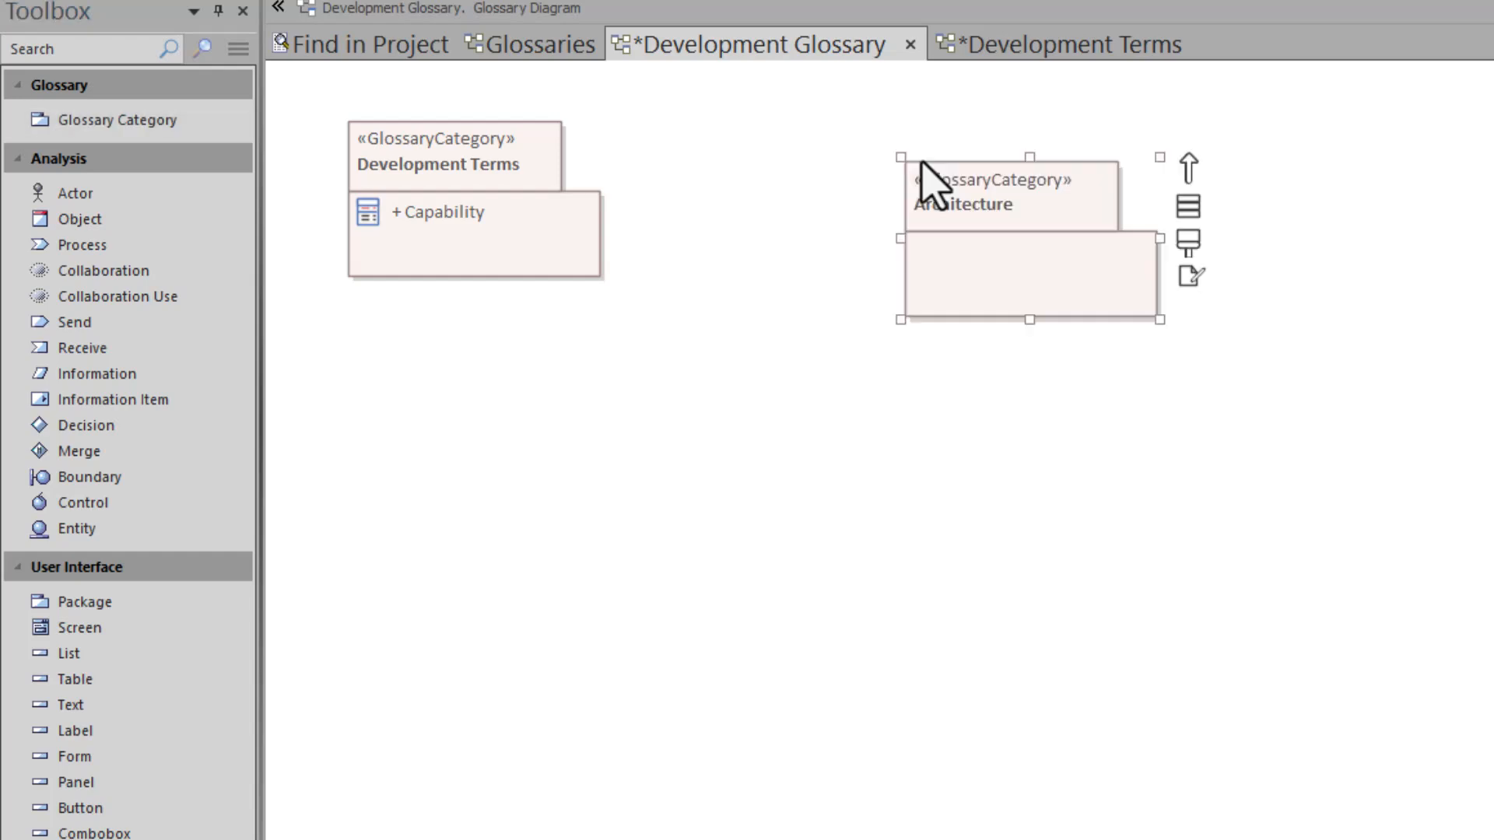
left_click_drag(933, 245, 704, 202)
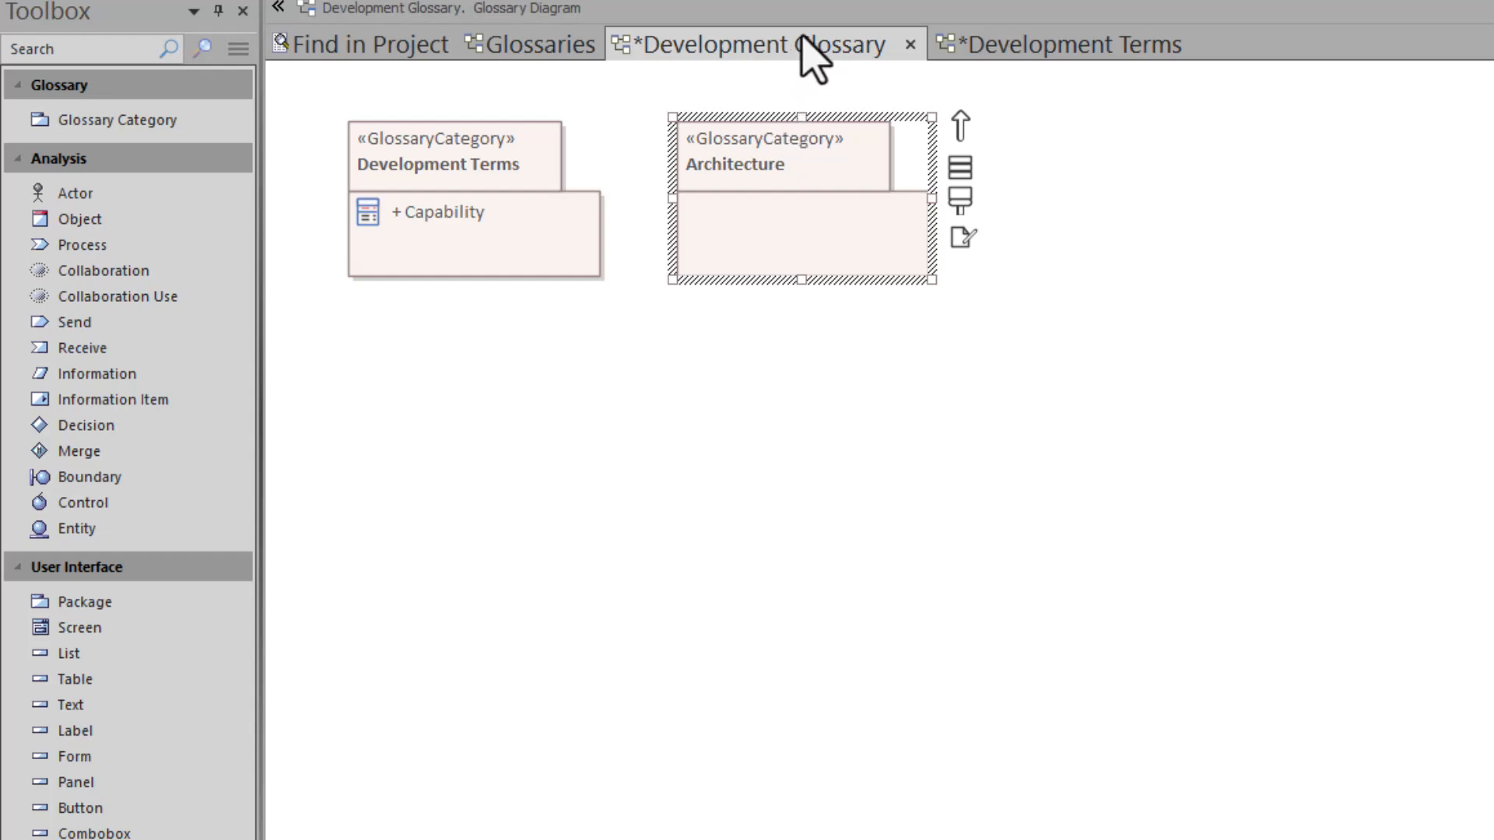
key("ctrl+s")
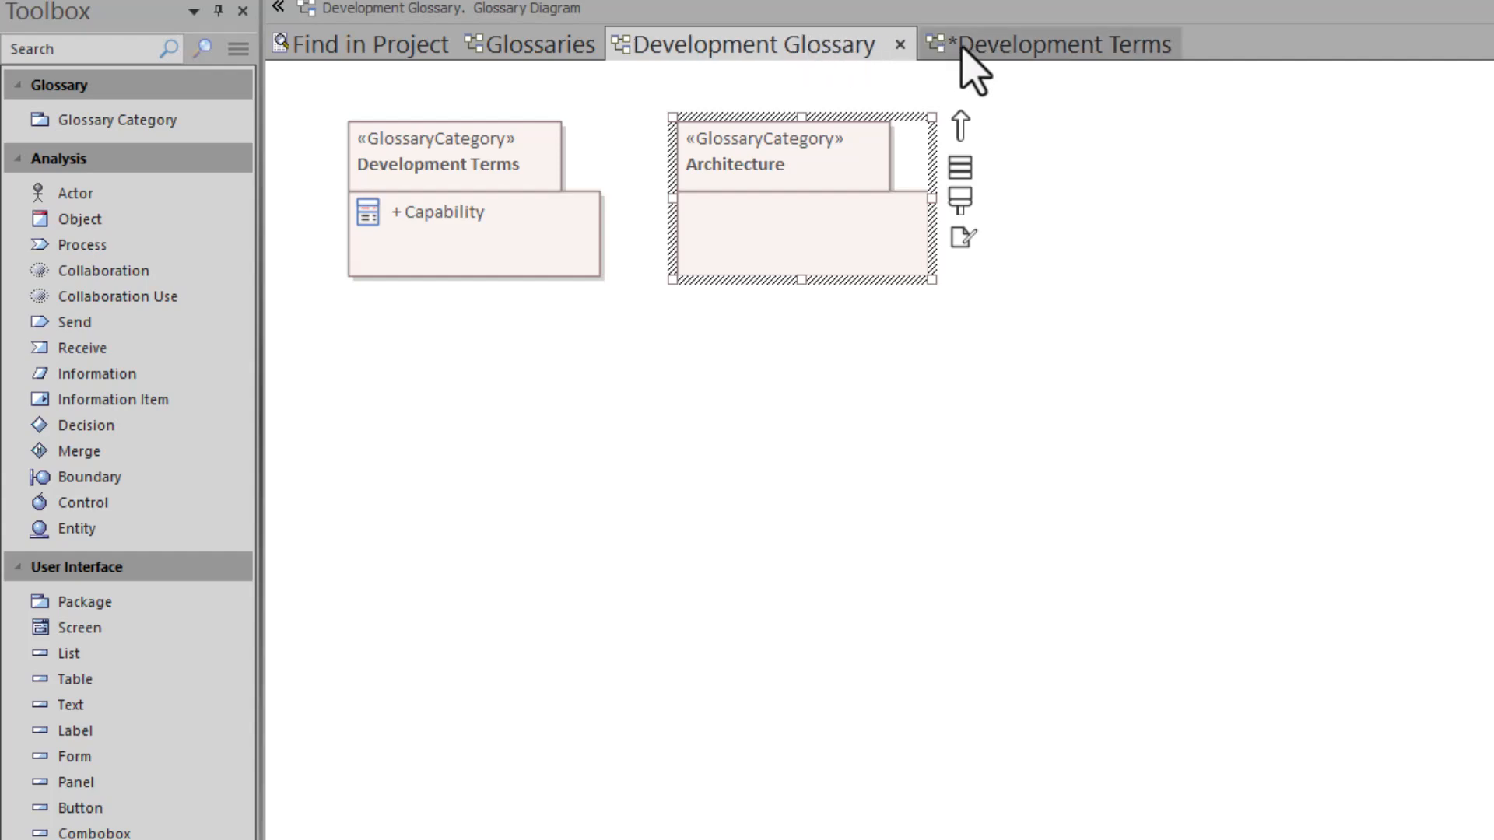
- Open the Architecture category's diagram, add a Glossary Entry named Platform, and save the diagram
double_click(770, 199)
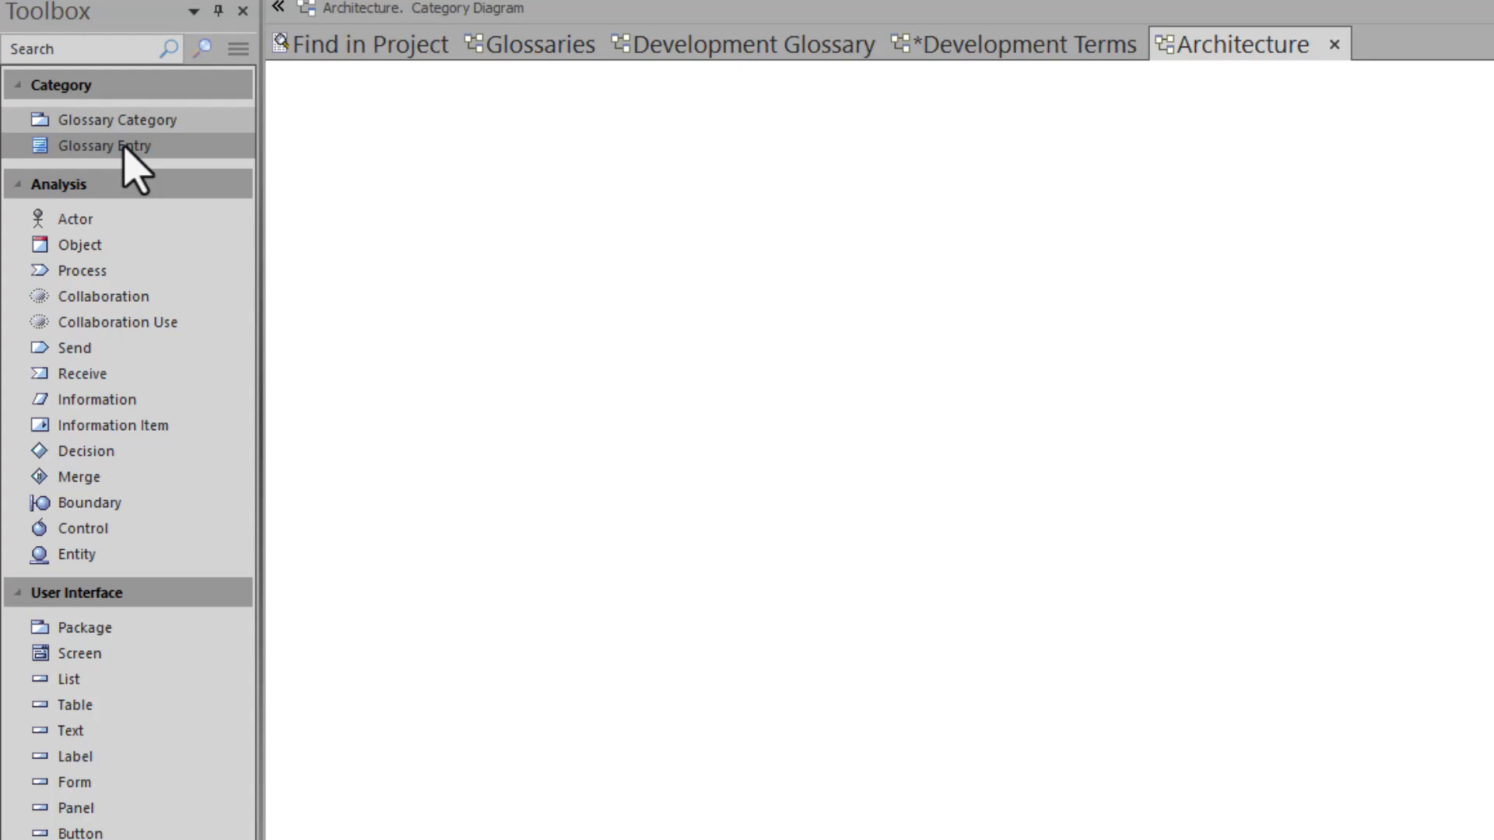
left_click_drag(123, 145, 335, 139)
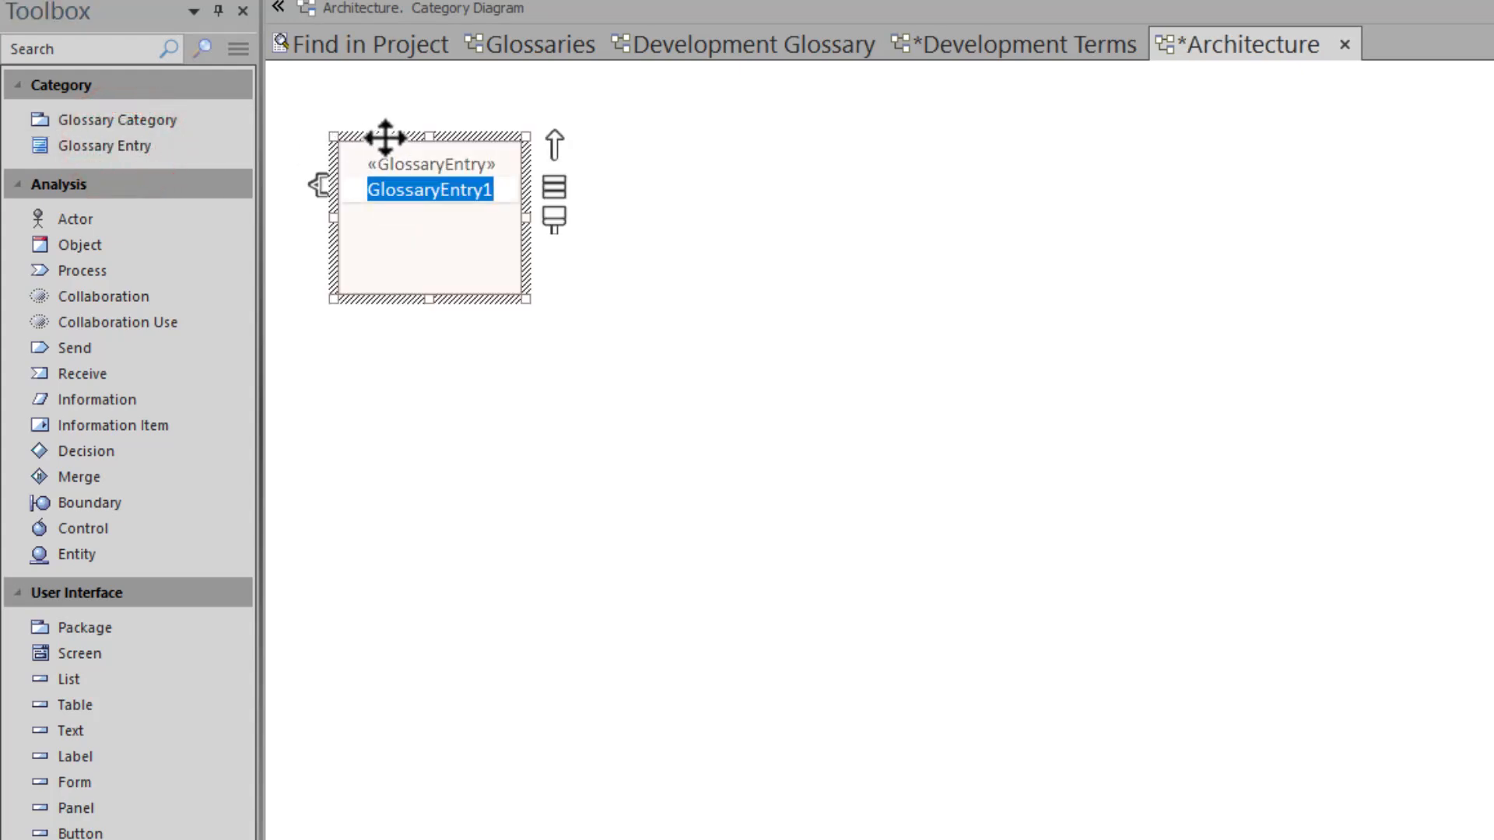
type("Platform")
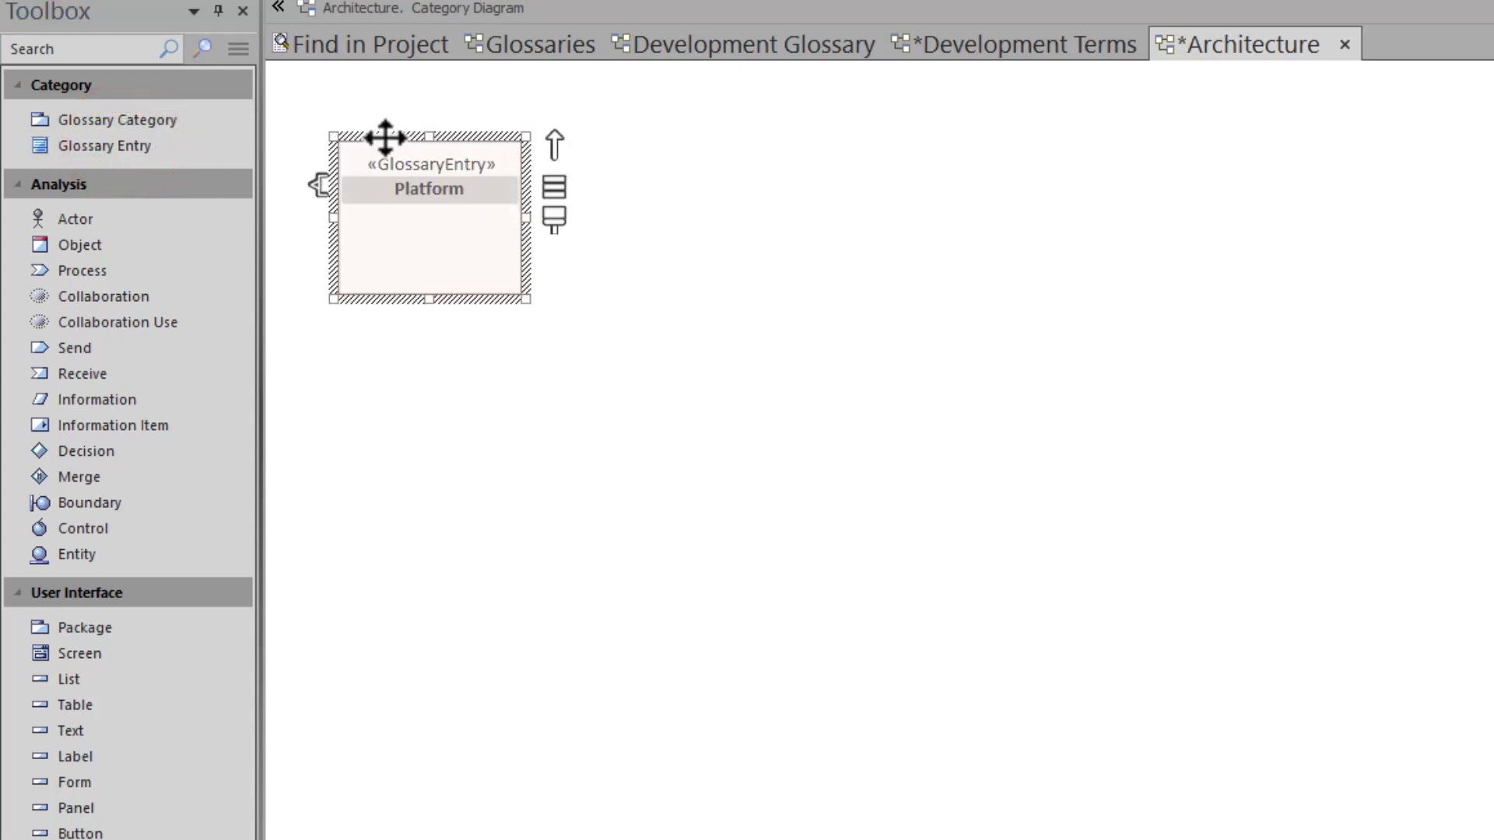
left_click(758, 231)
key("ctrl+s")
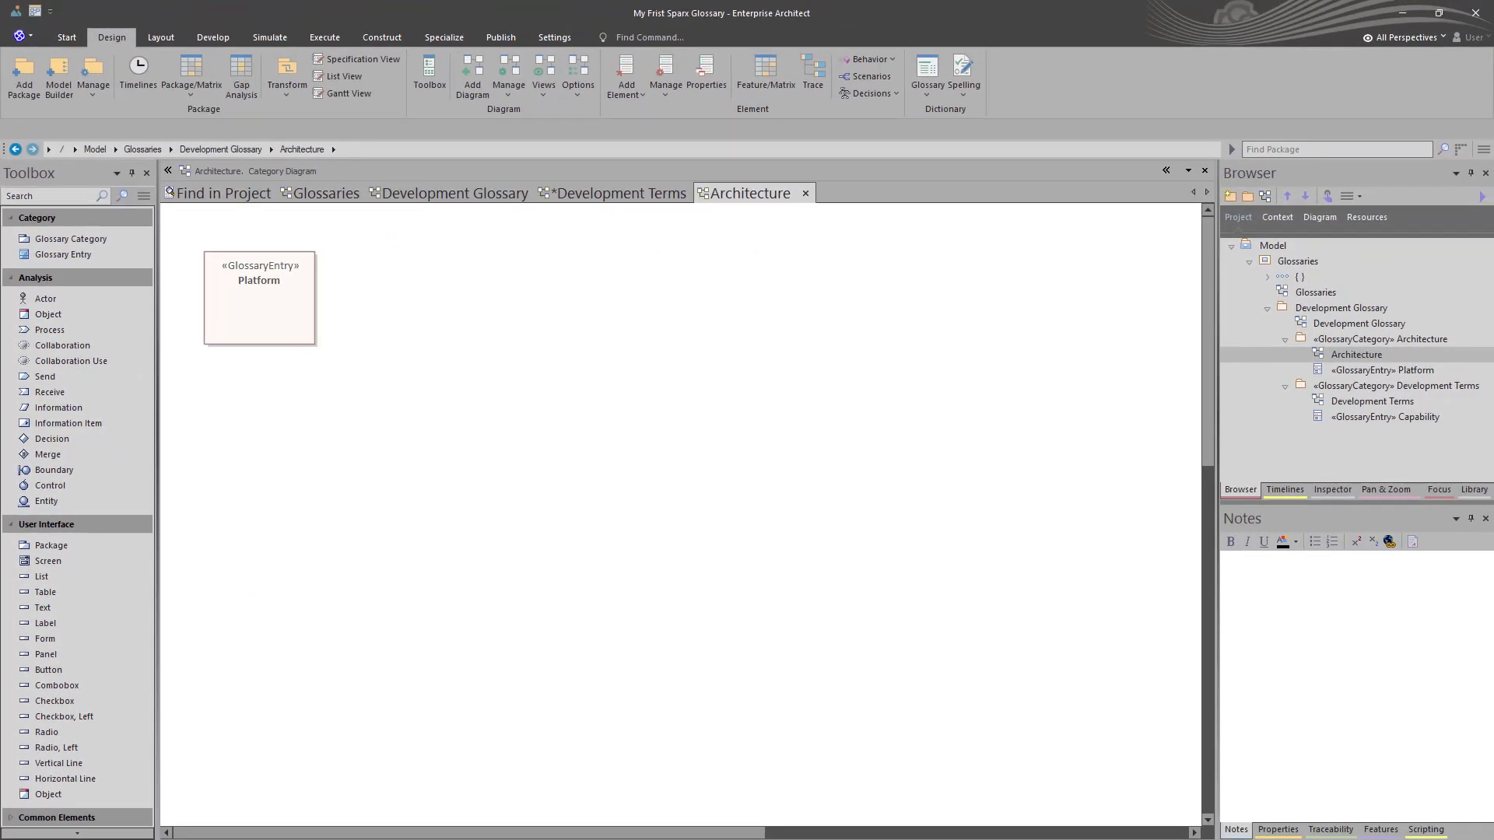
- Open the model's Glossary and examine the type, model item and meaning of the Platform and Capability terms
left_click(112, 37)
left_click(942, 76)
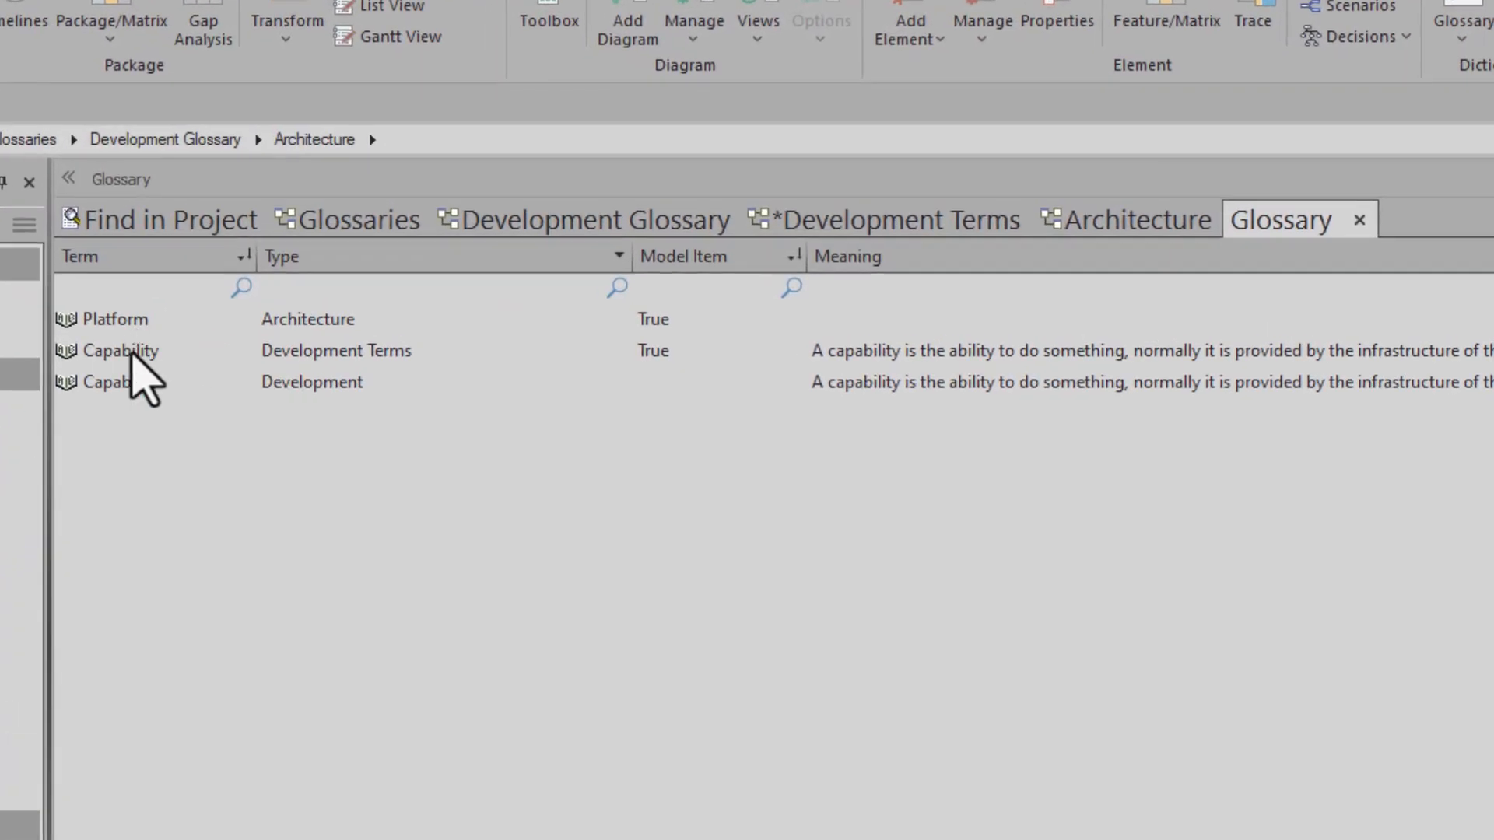
left_click(121, 381)
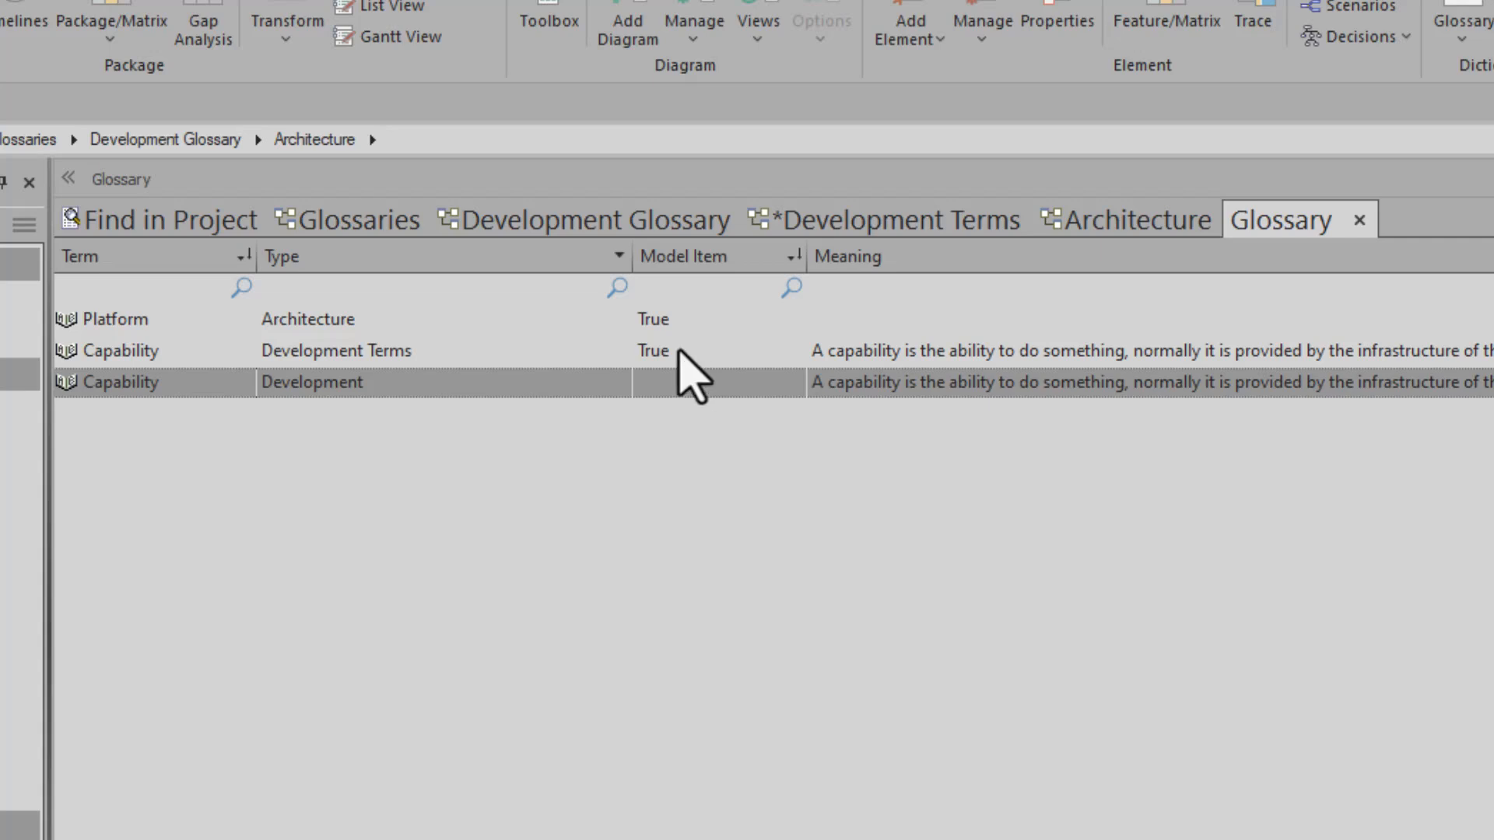
left_click(671, 385)
left_click(341, 352)
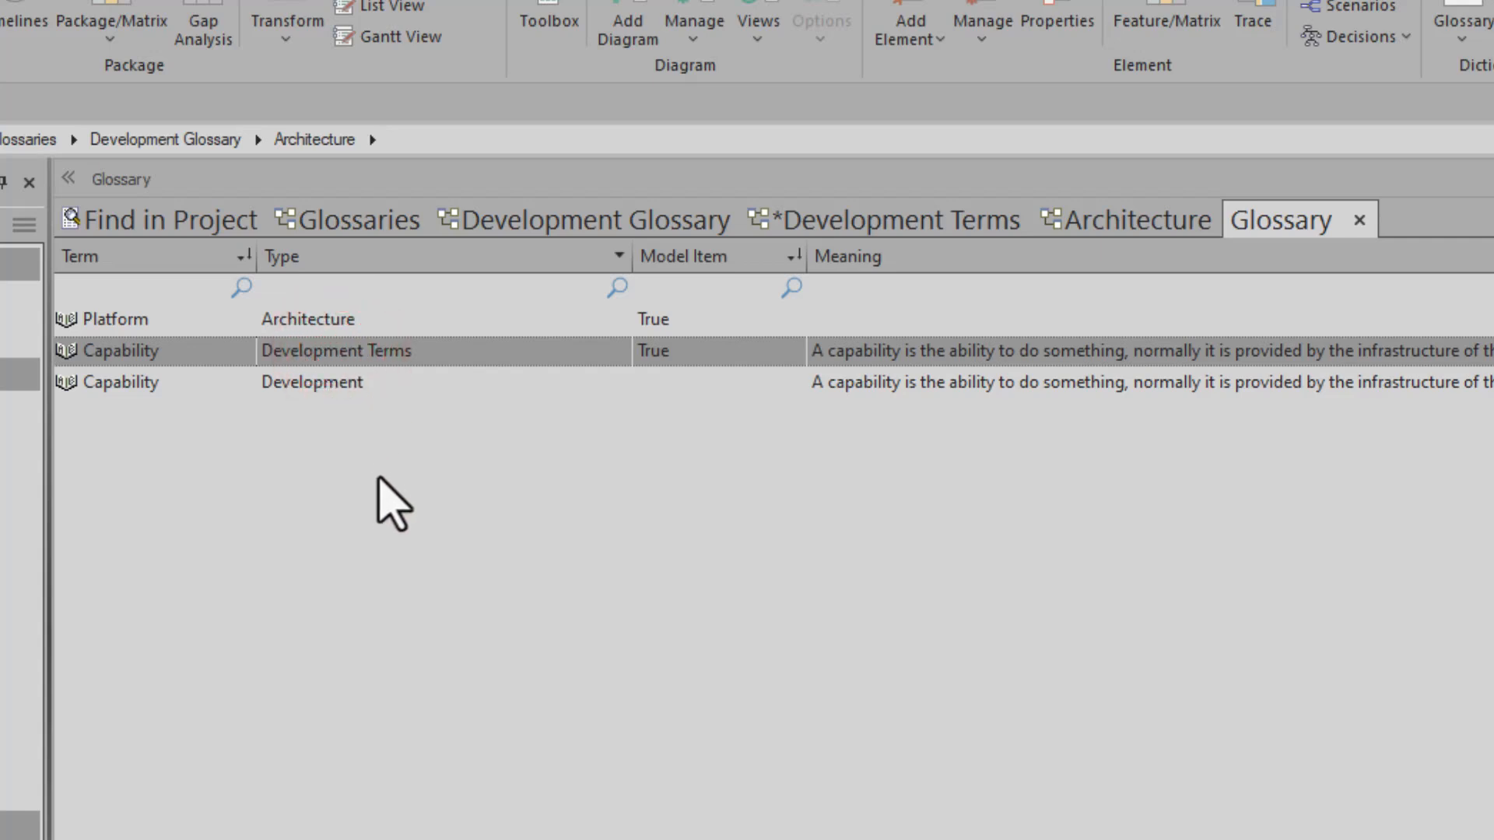
left_click(334, 485)
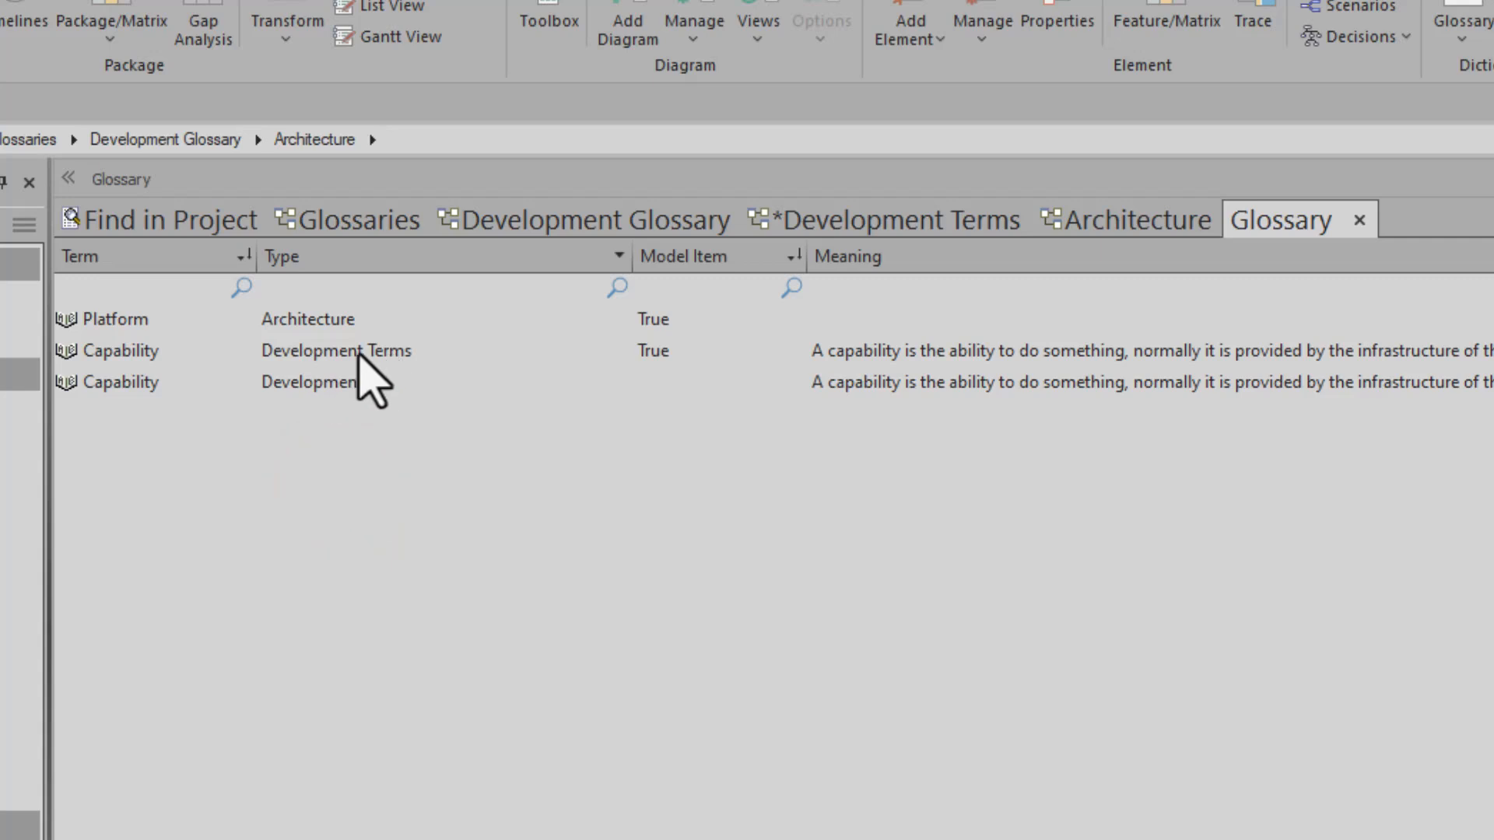
left_click(294, 320)
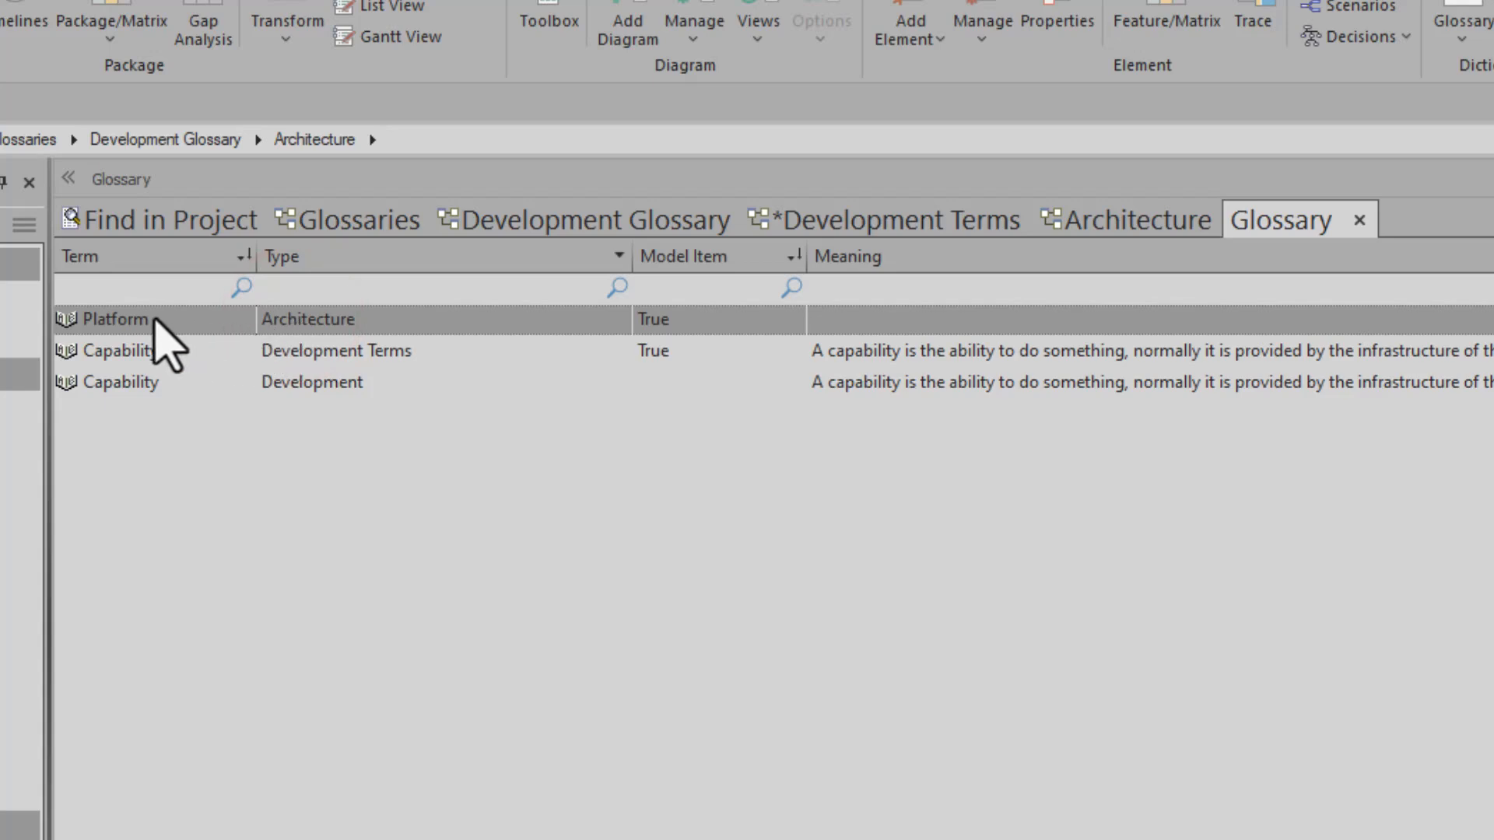
left_click(942, 319)
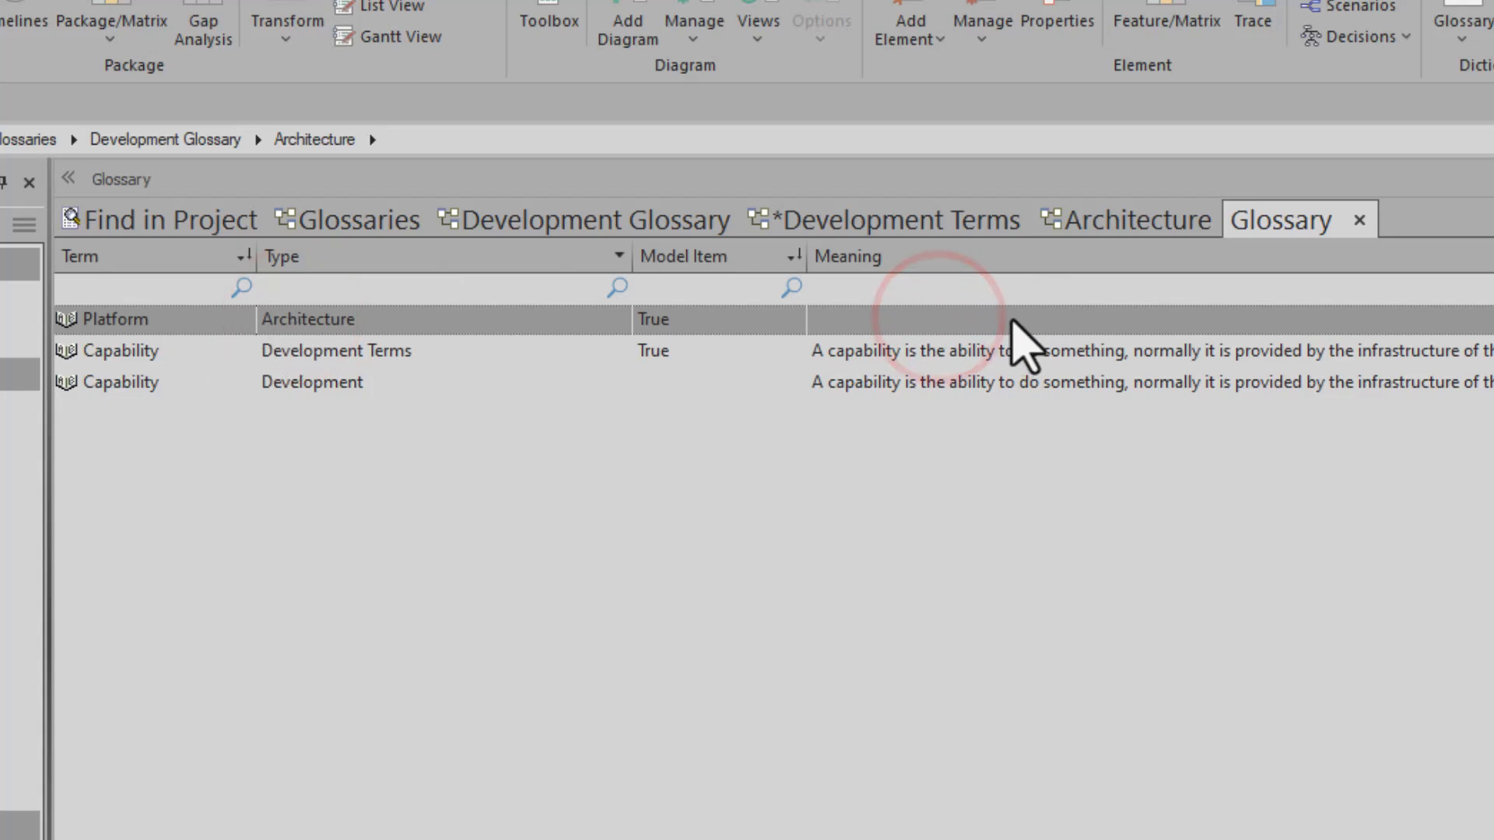
- Inspect the Platform entry's properties from the glossary, and compare the entries on the Development Terms and Architecture diagrams
double_click(120, 315)
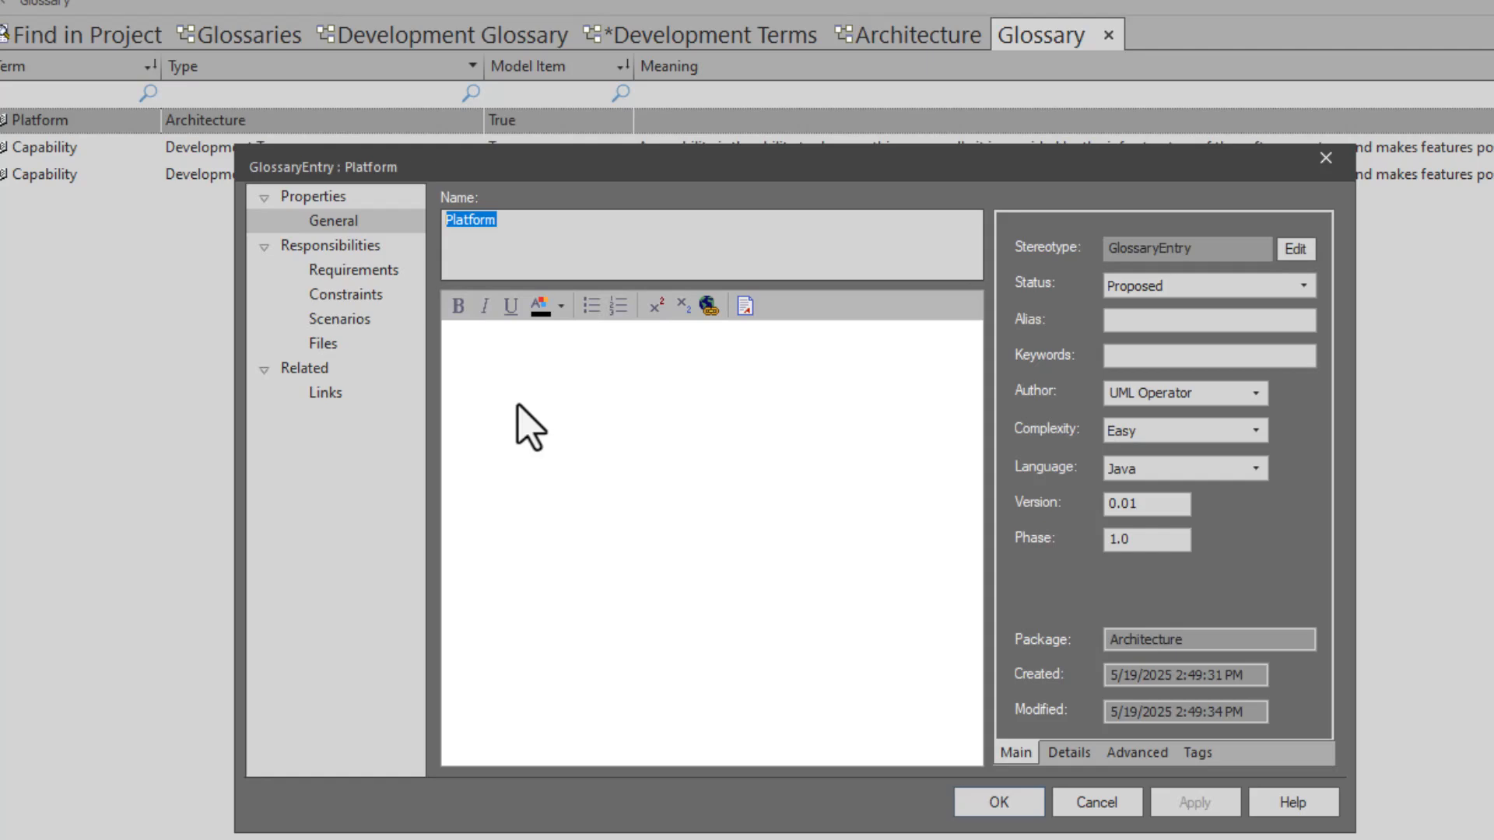
left_click(704, 659)
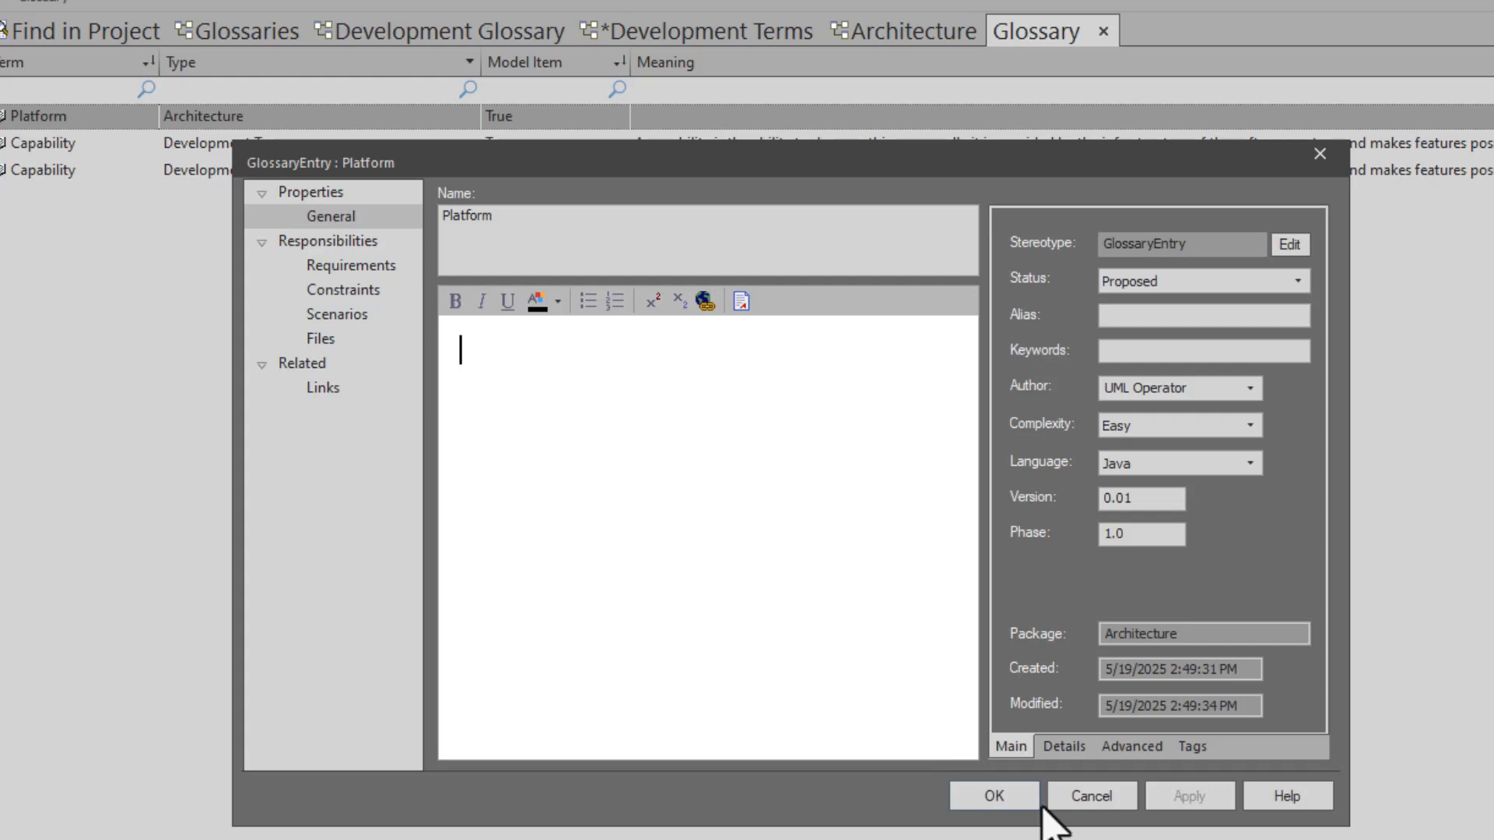
left_click(1104, 793)
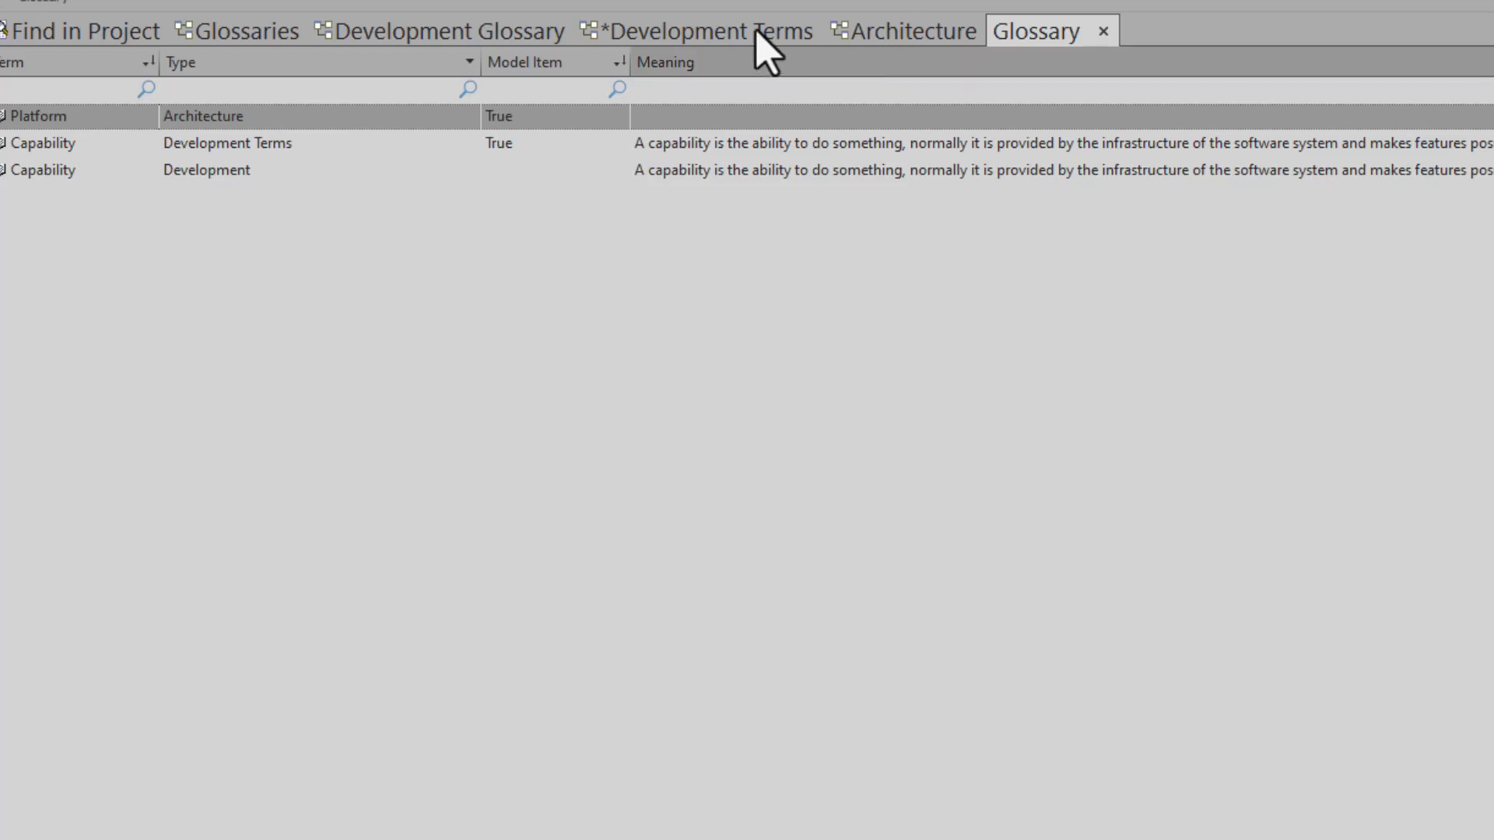
left_click(722, 31)
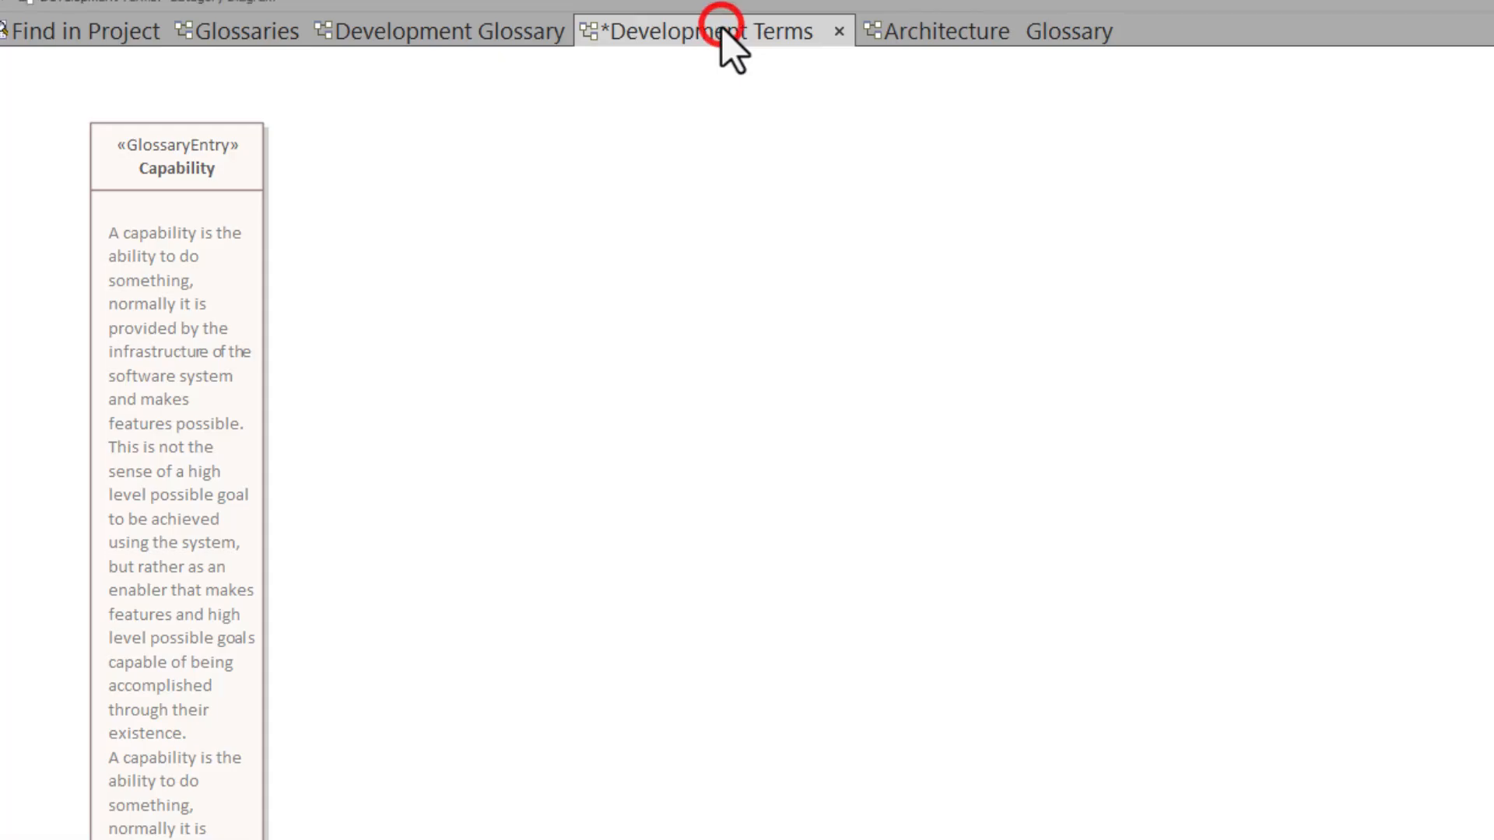
left_click(214, 207)
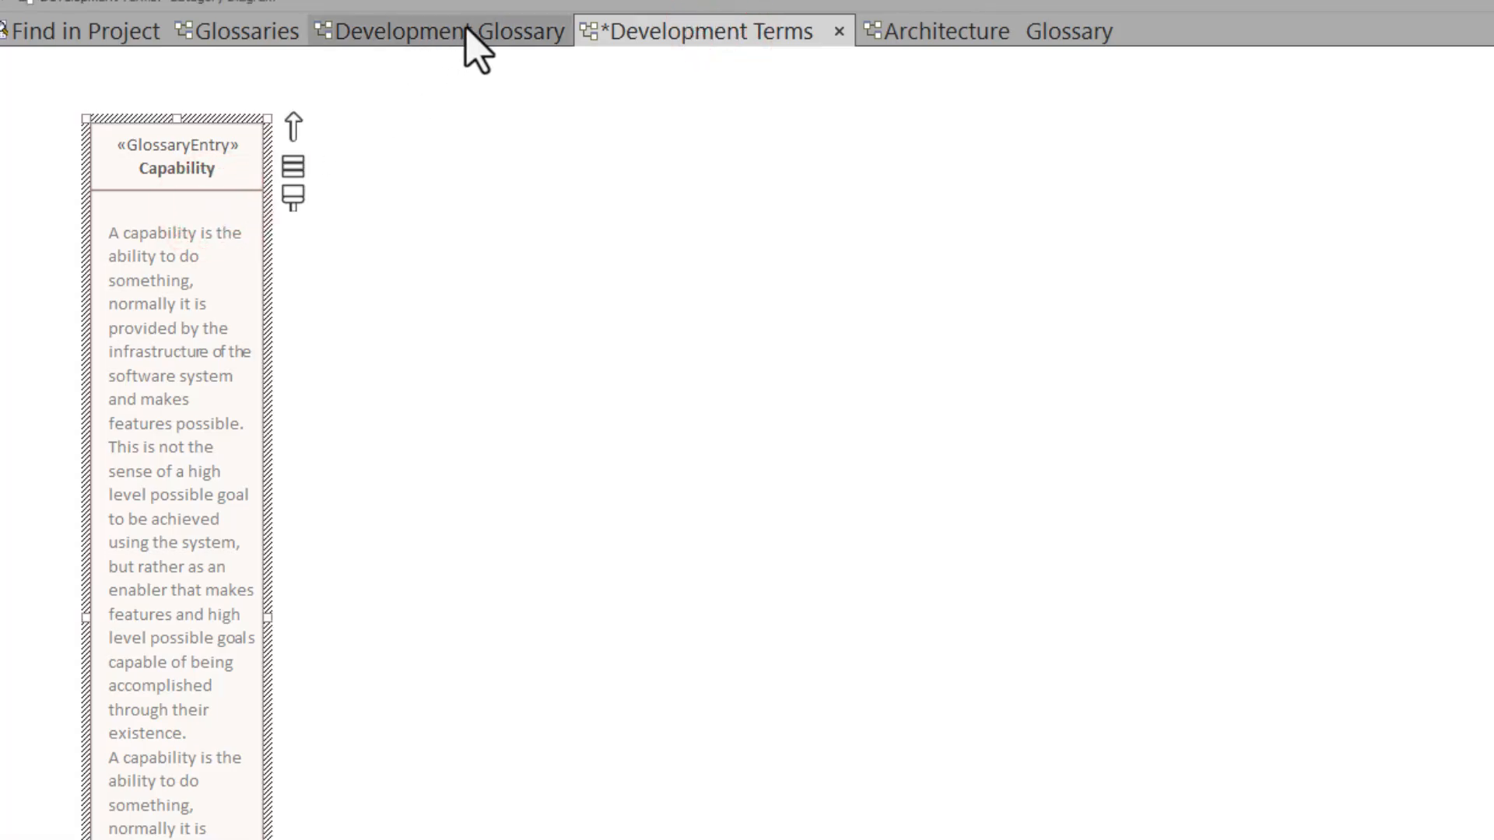
left_click(908, 35)
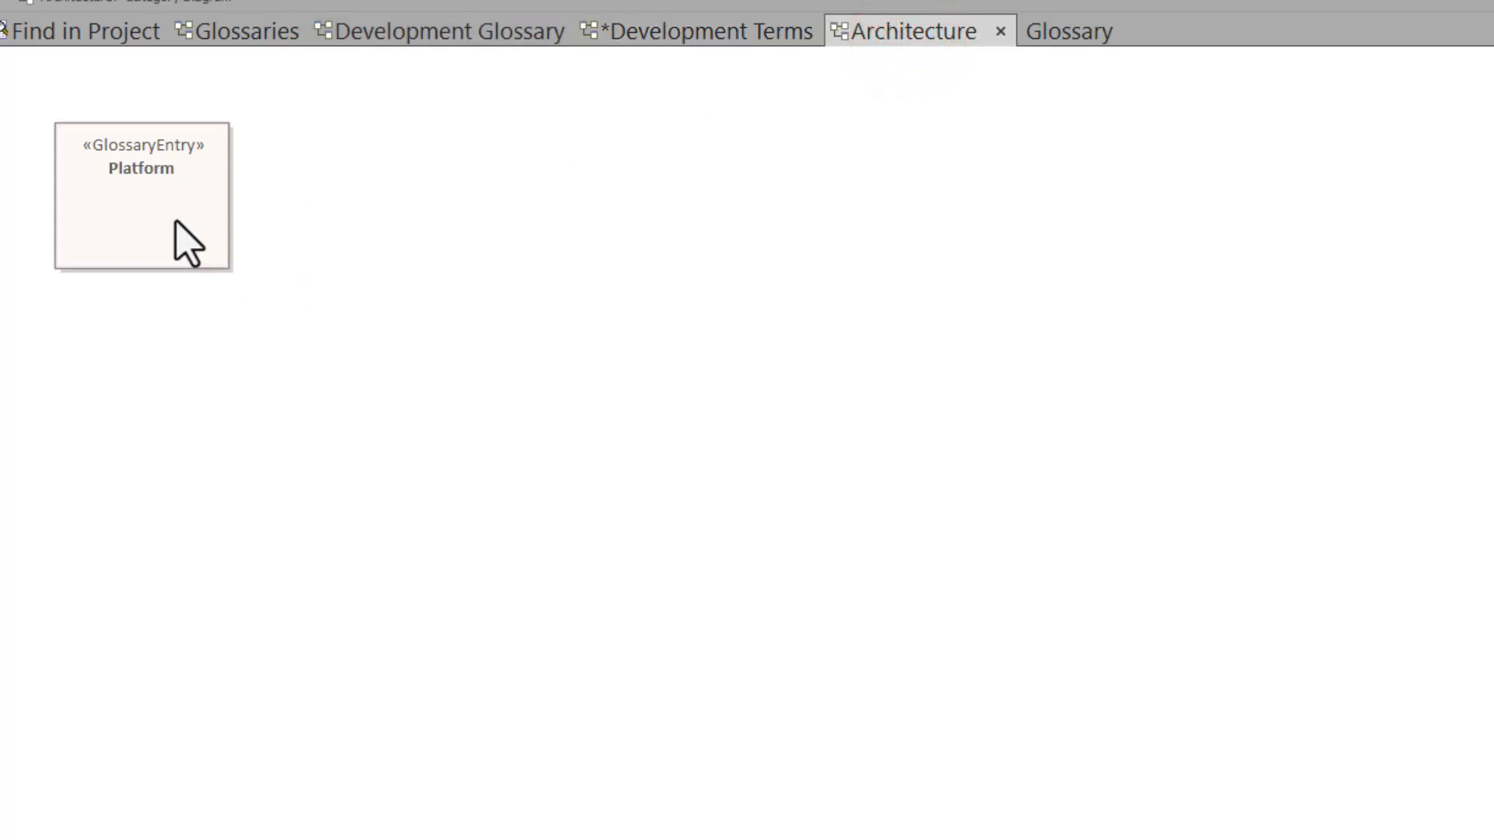
- Return to the Glossary list, paste the copied platform definition into the Platform entry's notes, and save the entry
left_click(1074, 33)
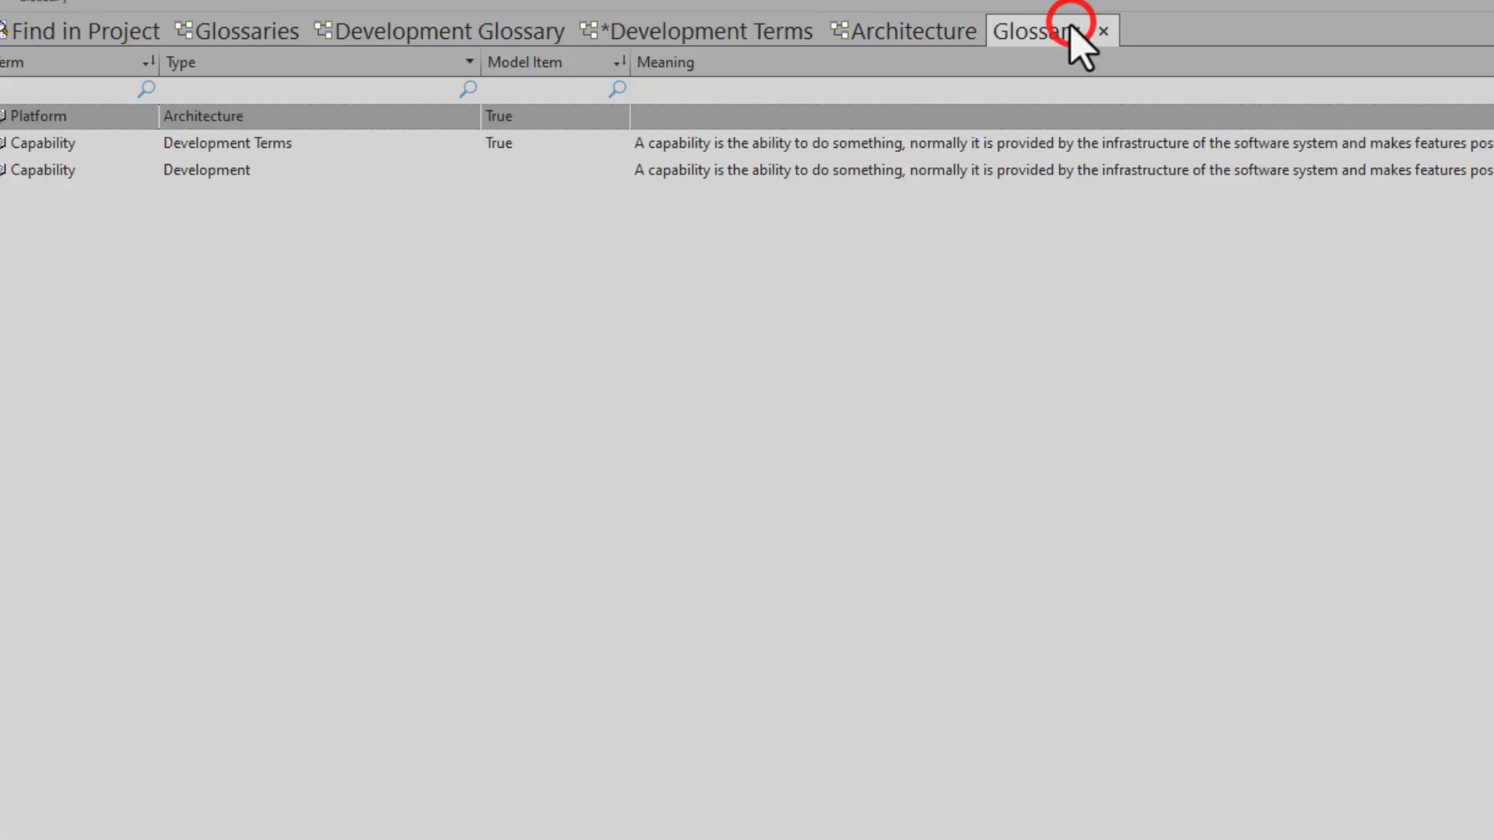
double_click(787, 115)
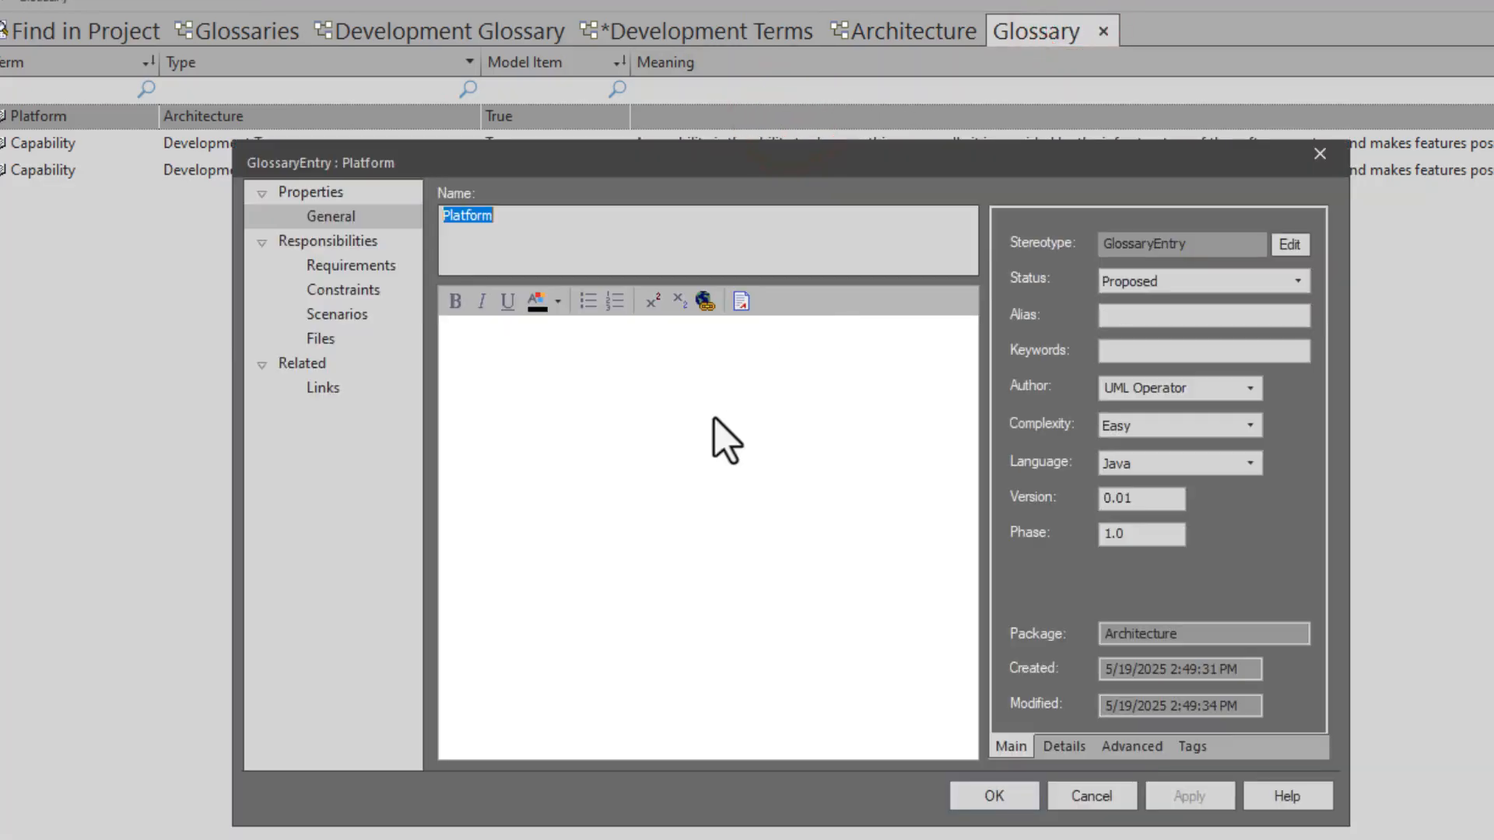
left_click(712, 415)
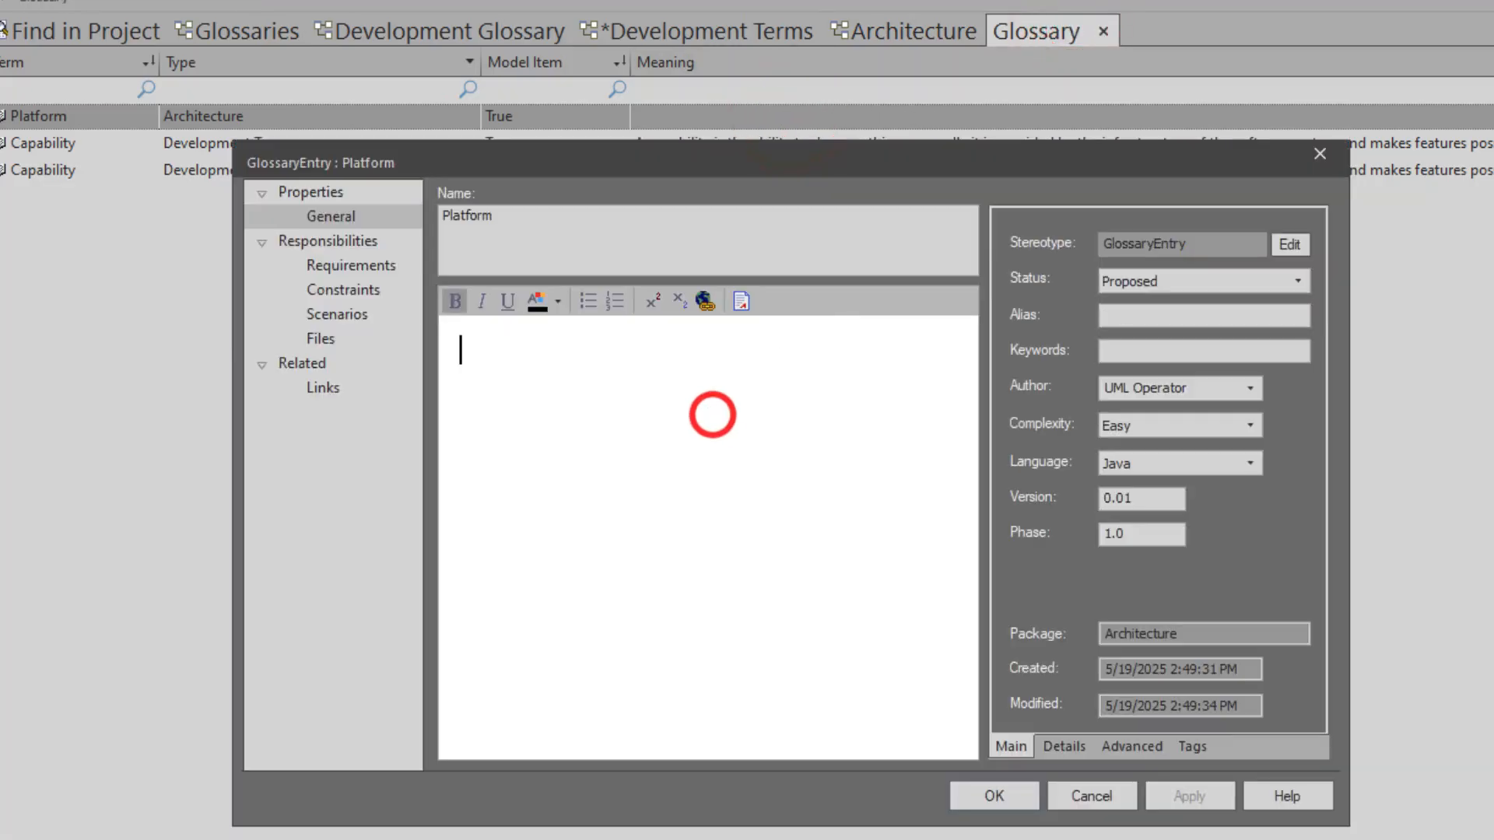
key("ctrl+v")
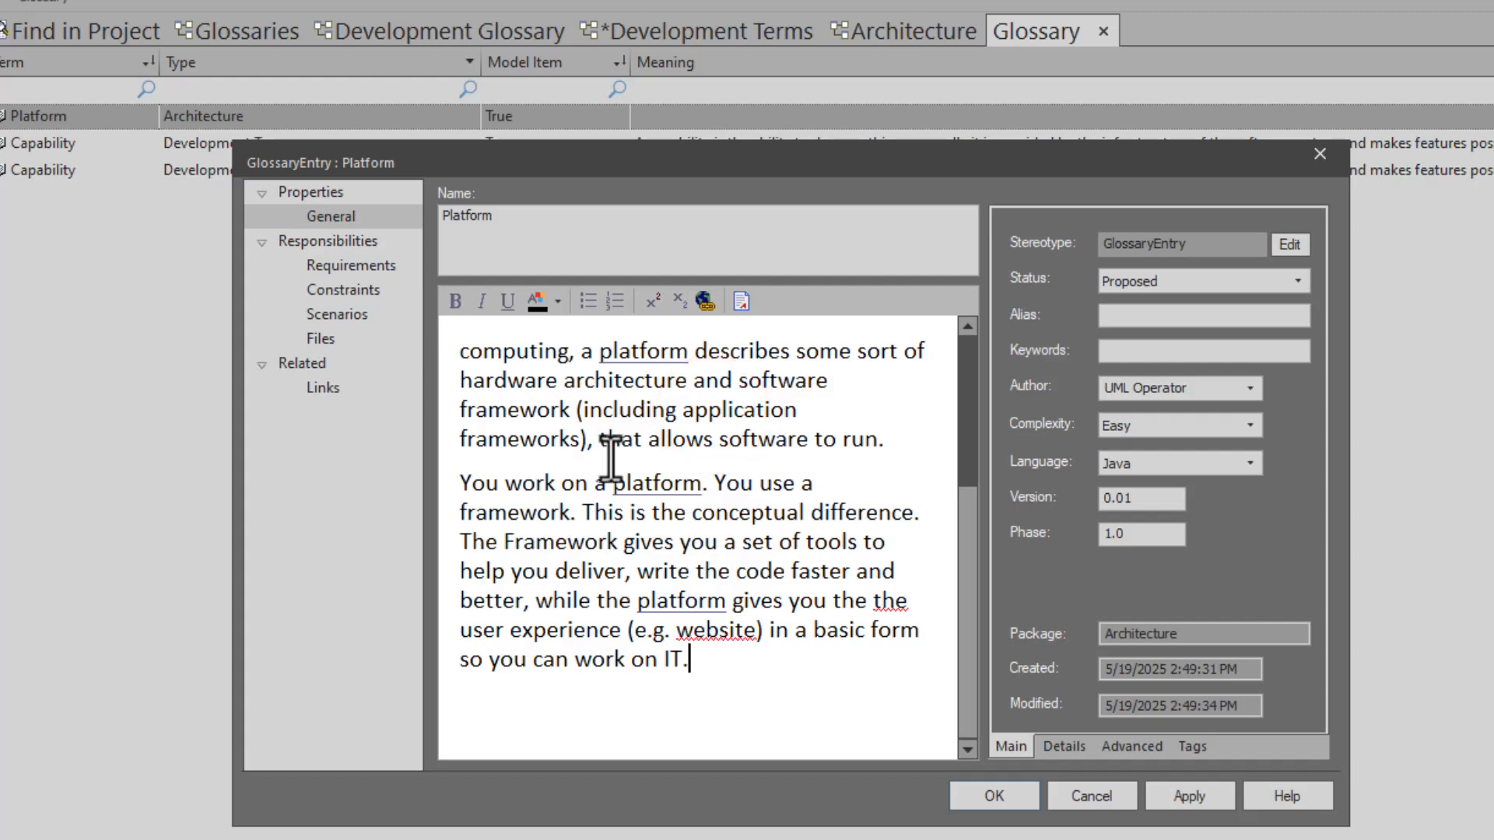
left_click(1008, 800)
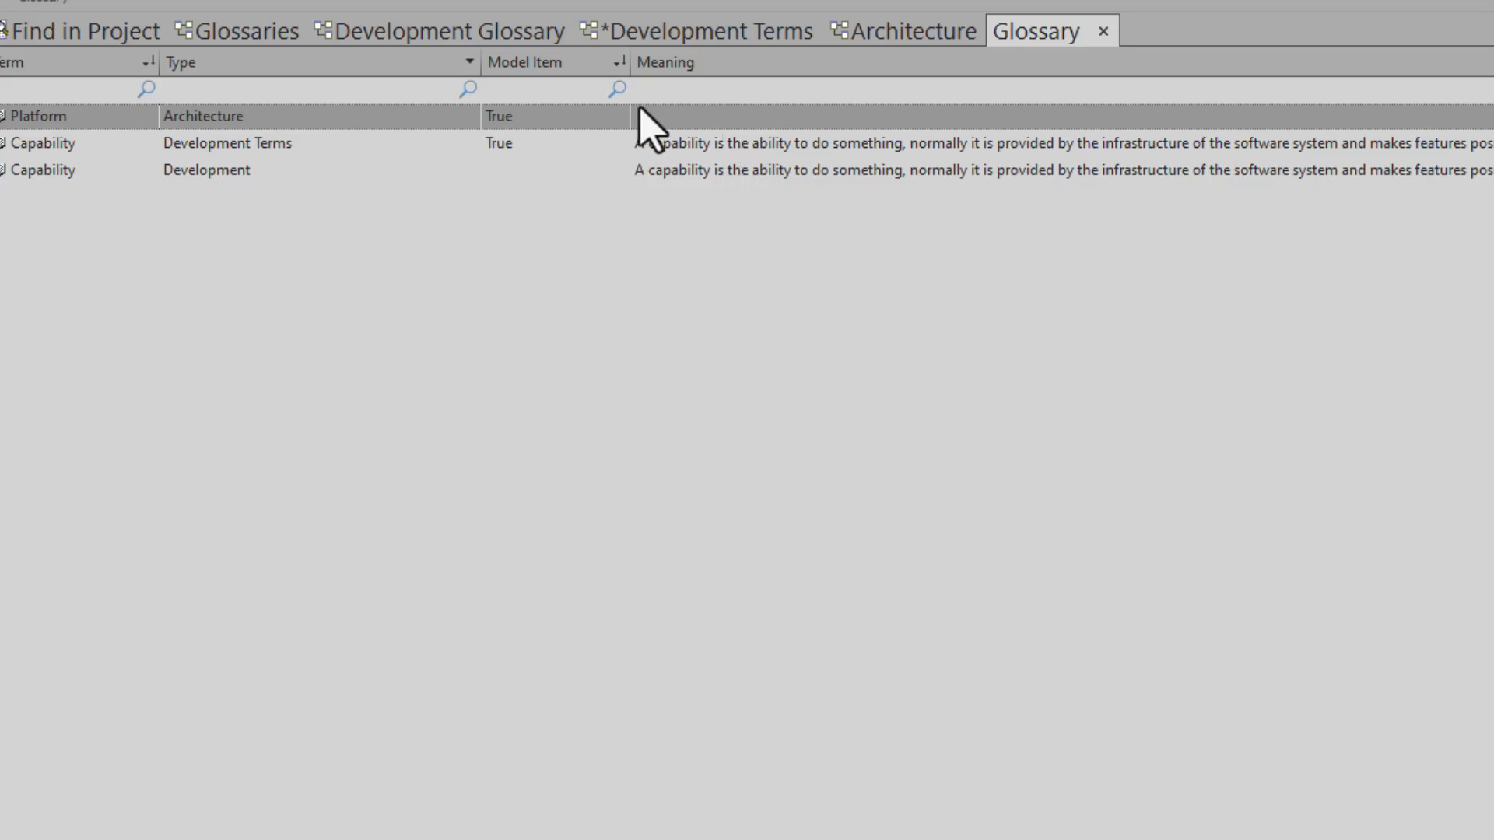
- Close and reopen the Glossary to refresh the list, and check the Platform term's meaning
left_click(1104, 31)
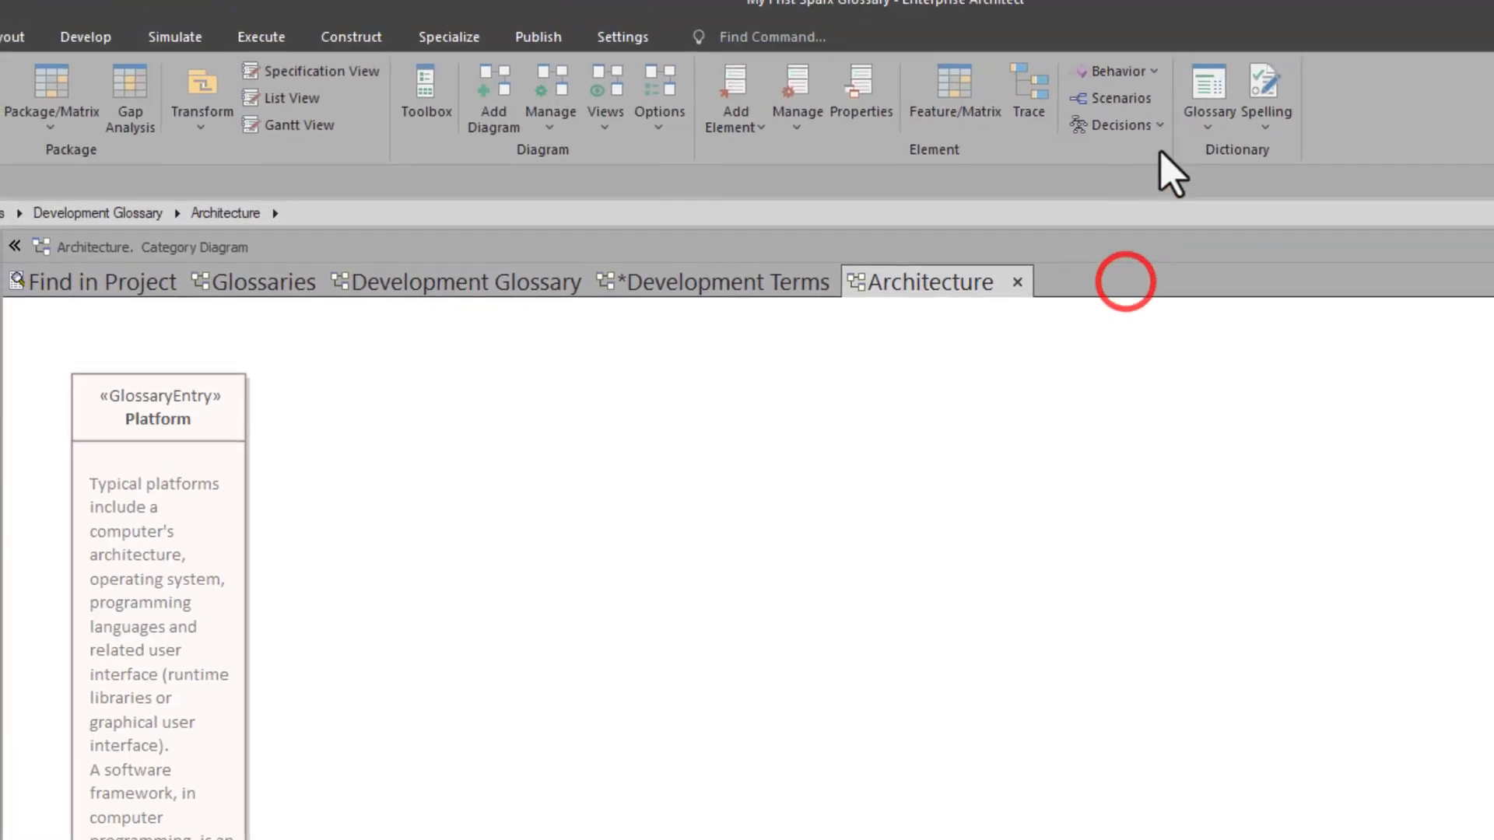
left_click(1214, 92)
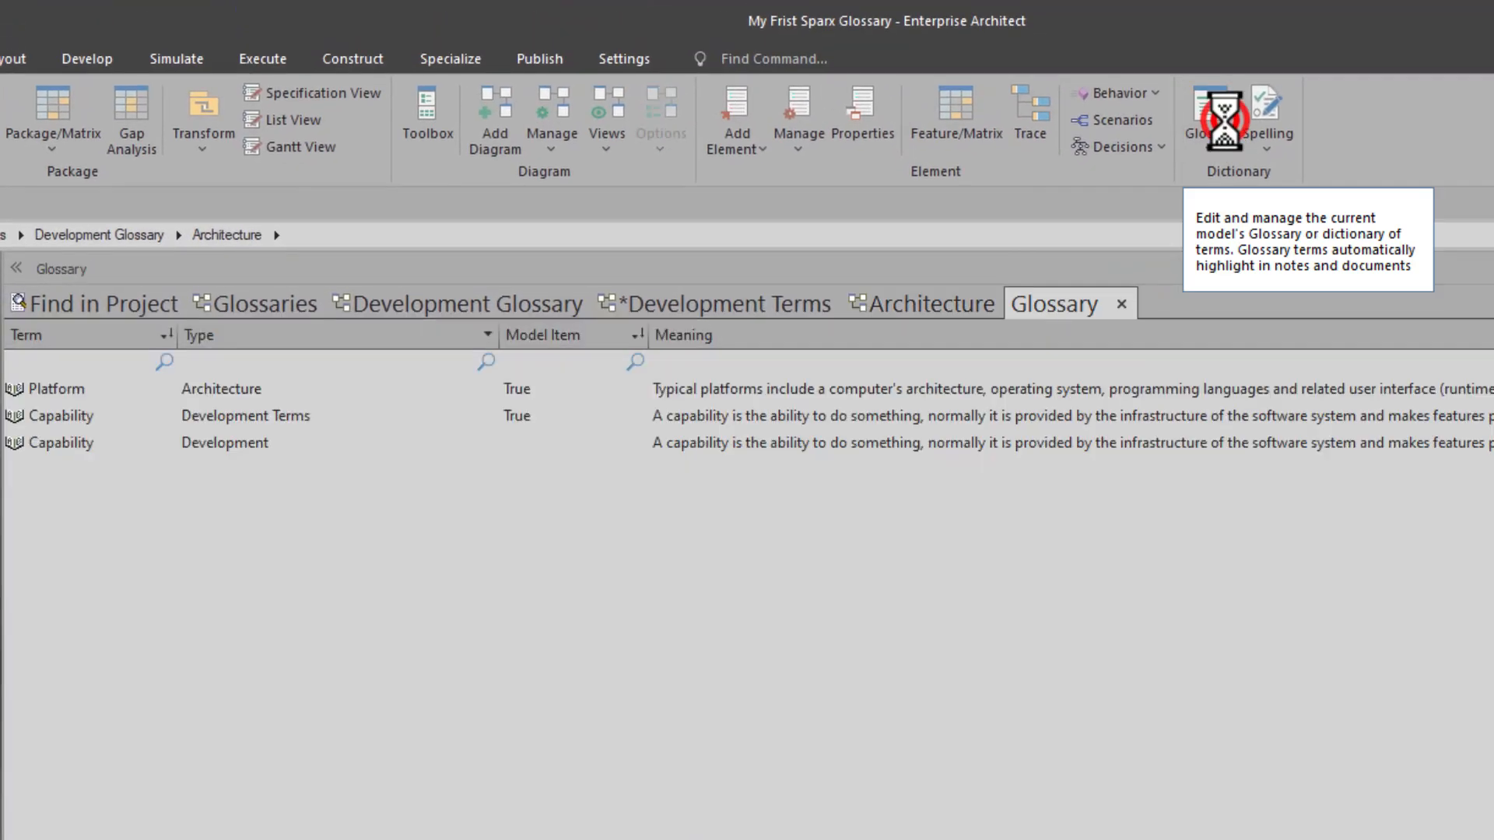
left_click(690, 391)
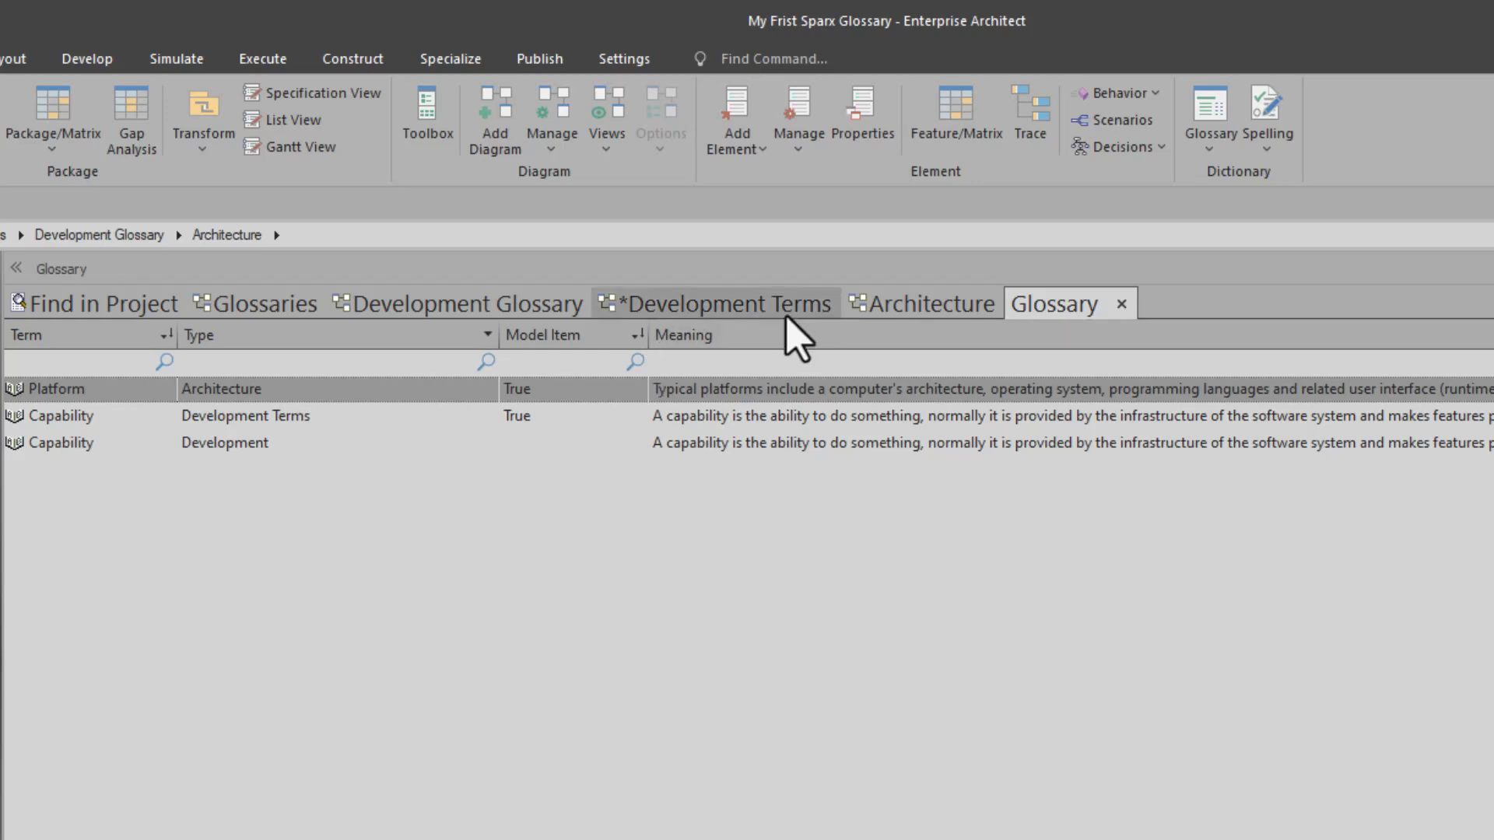
- Widen the Platform entry on the Architecture diagram, shorten it to fit its notes, and place it near the diagram's upper-left corner
left_click(883, 308)
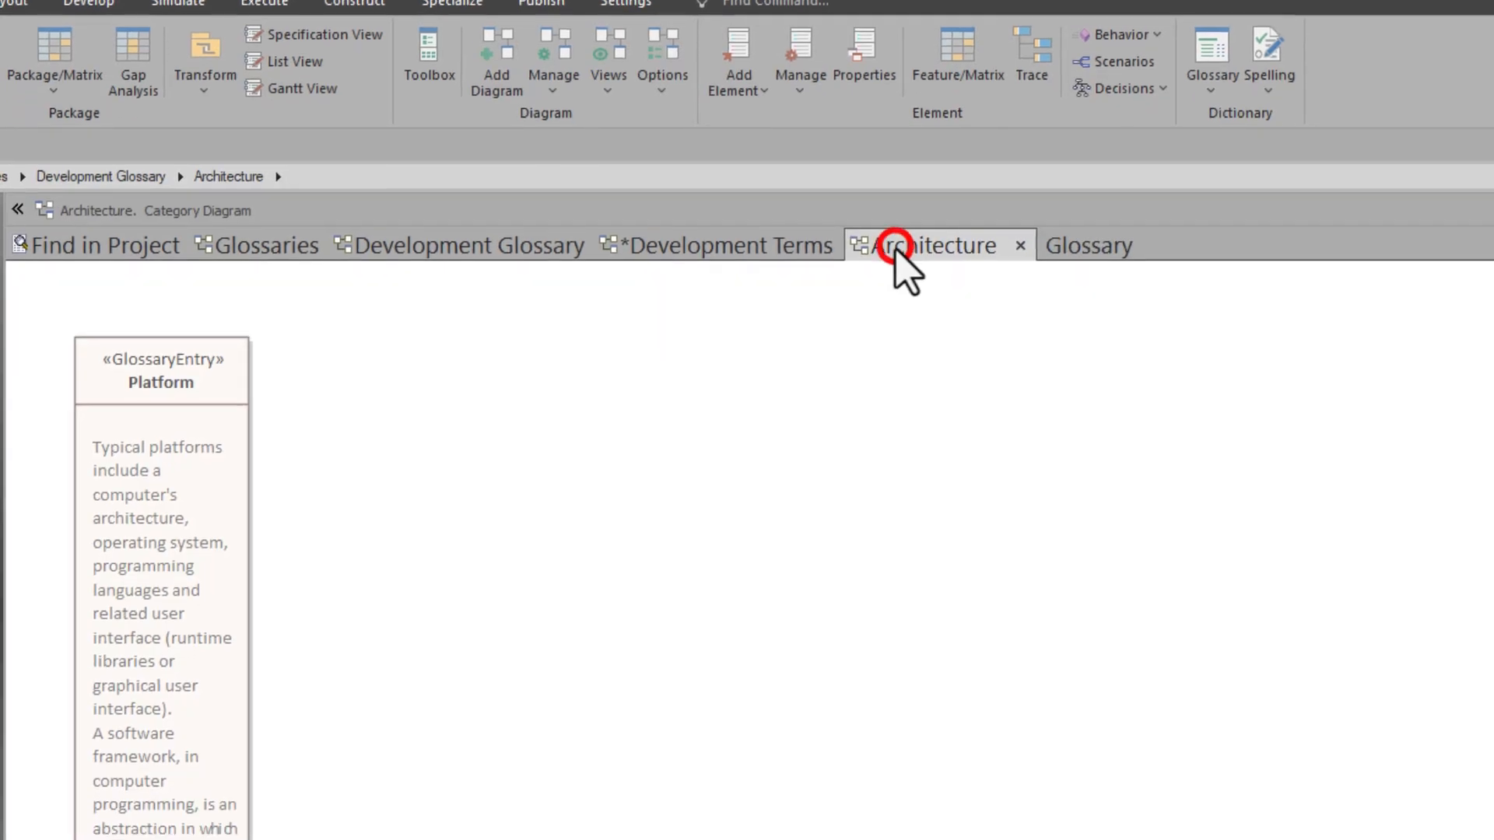
left_click(135, 673)
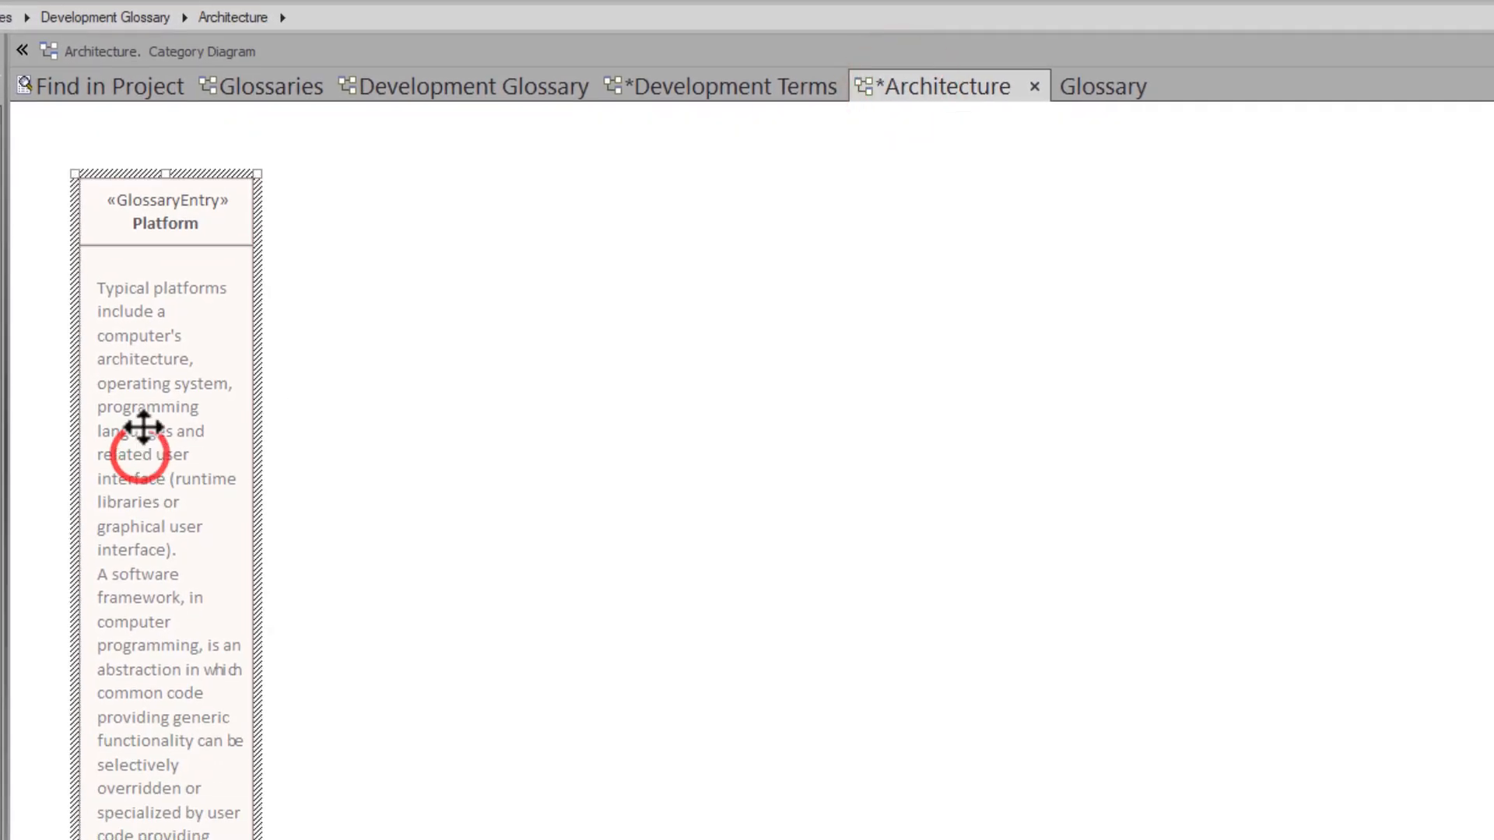
left_click_drag(140, 454, 144, 426)
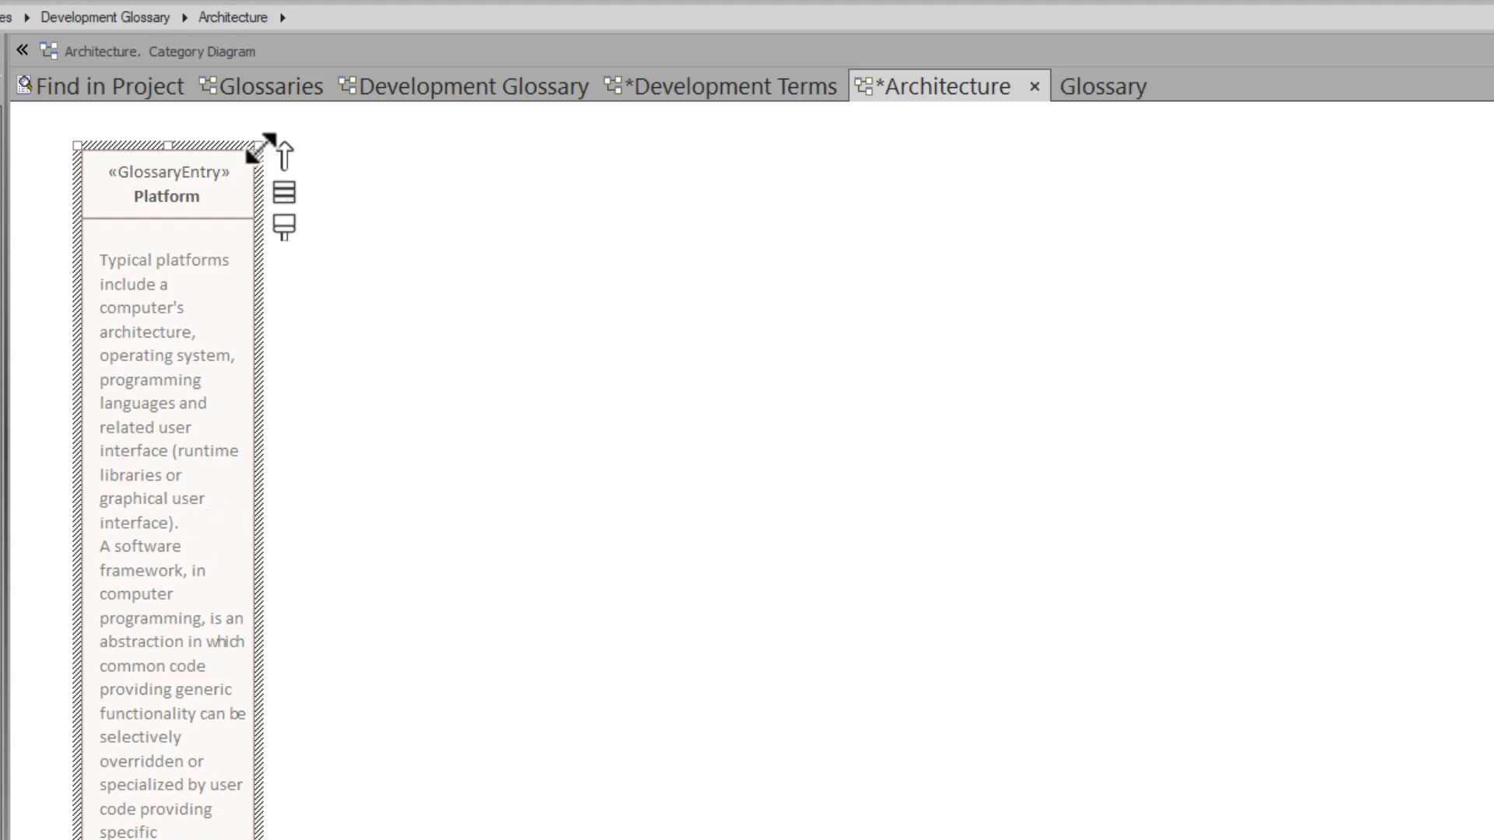
mouse_move(257, 142)
left_mouse_down()
mouse_move(617, 353)
mouse_move(776, 649)
mouse_move(770, 629)
left_mouse_up()
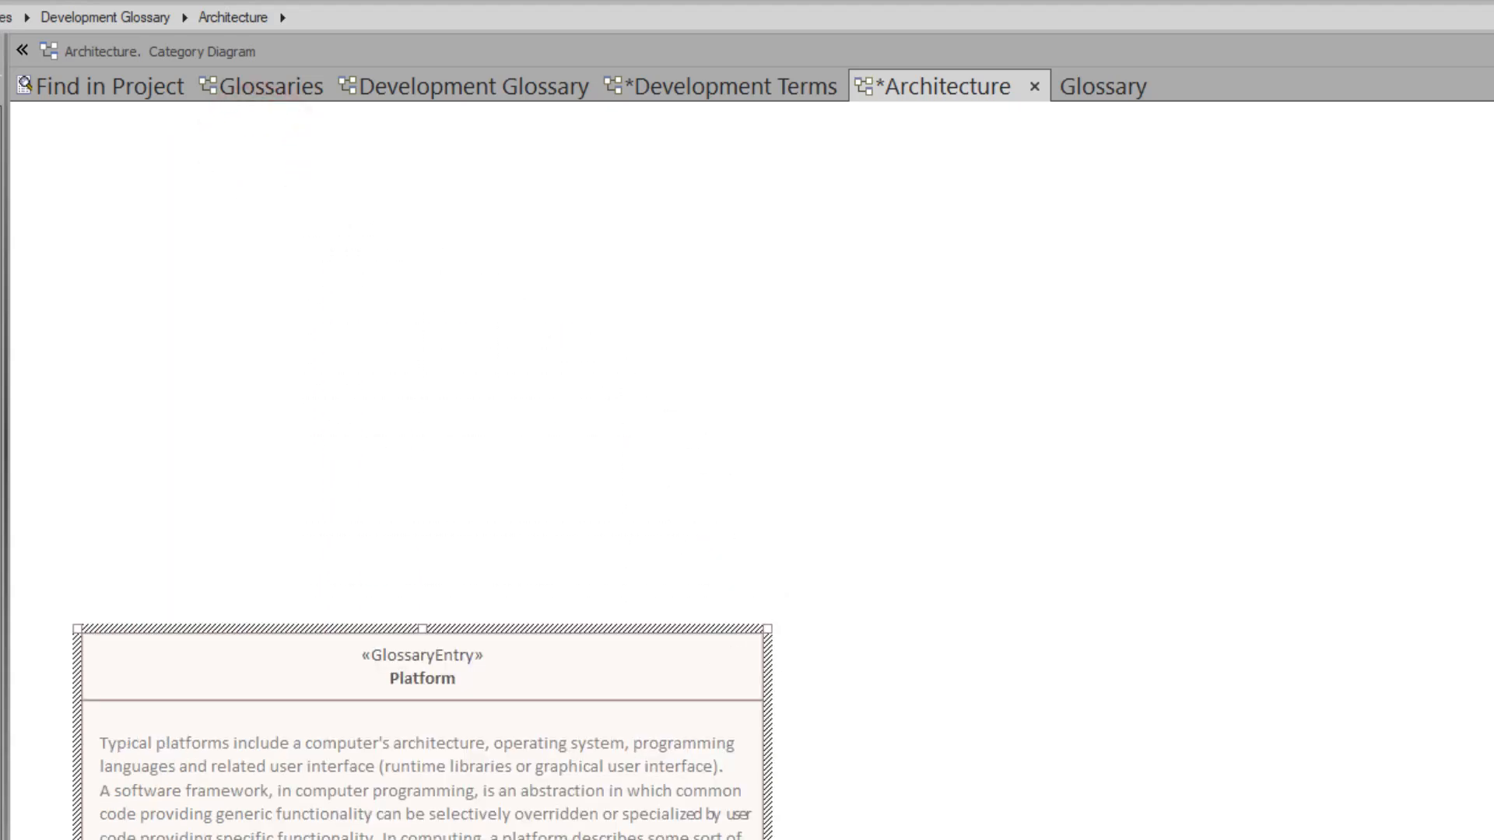
left_click_drag(688, 472, 684, 462)
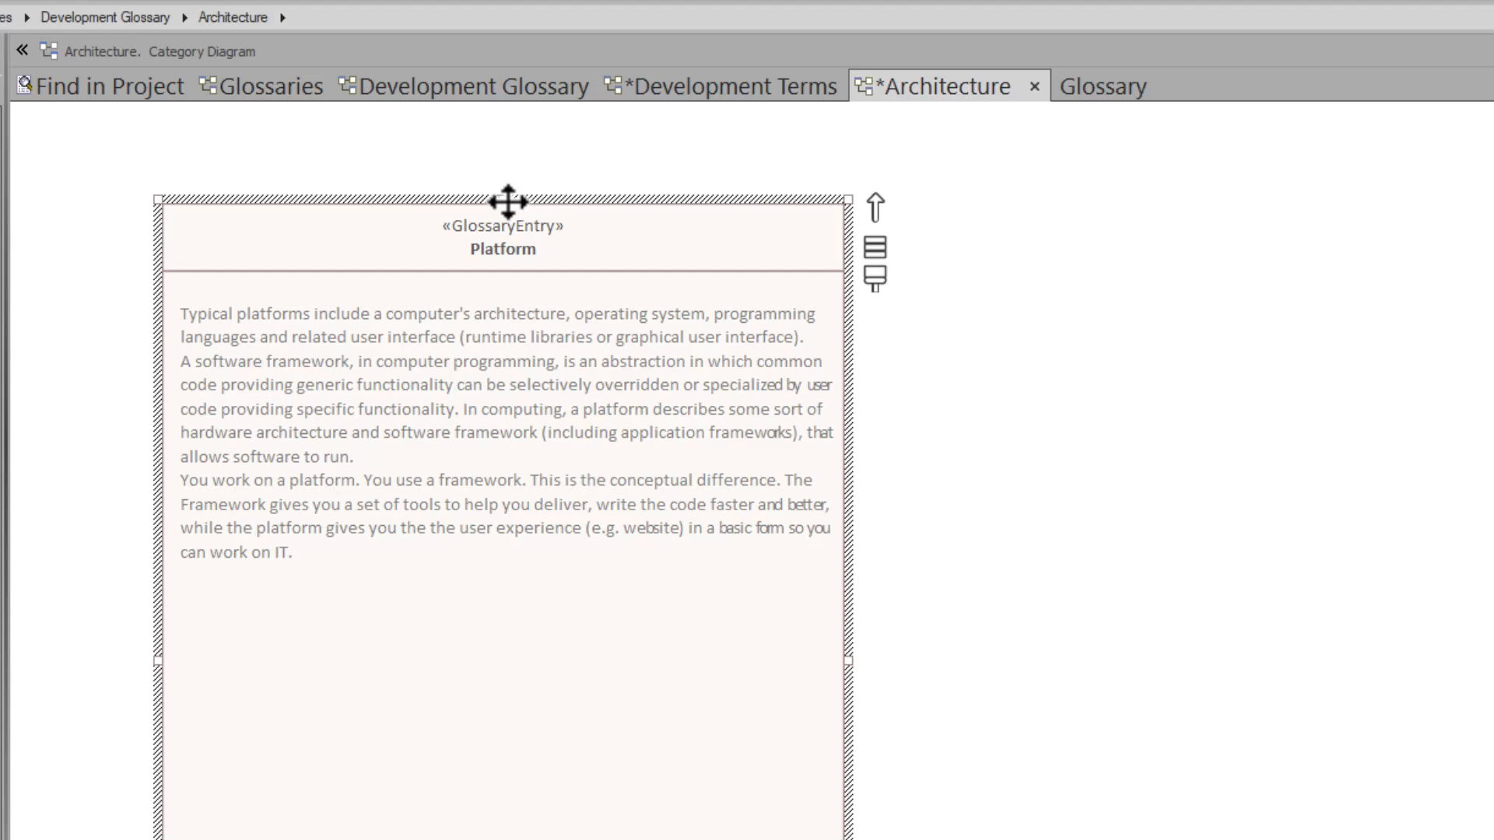
left_click_drag(511, 198, 355, 199)
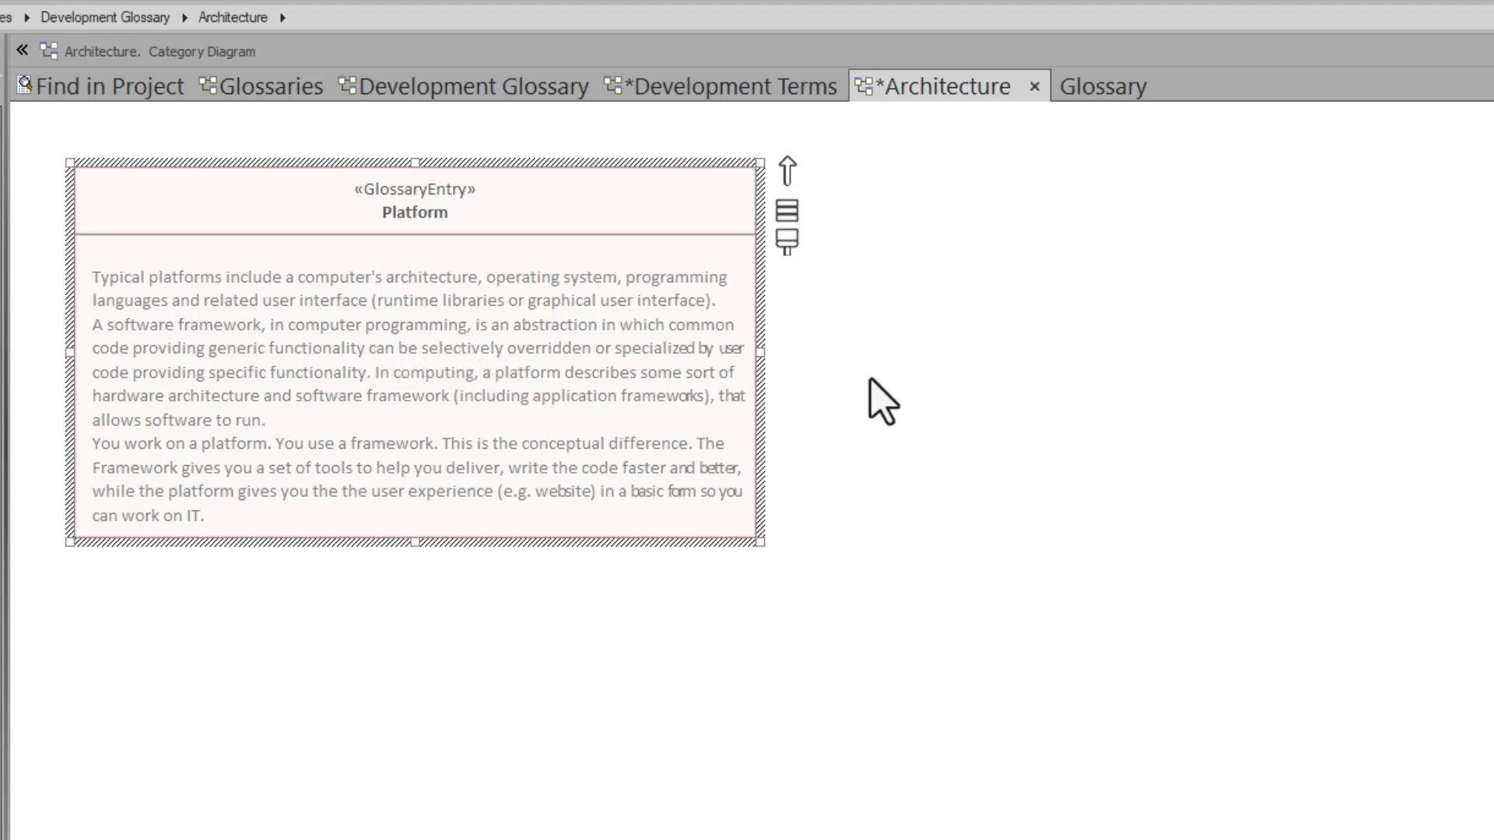
- Save the Architecture diagram, view it in Specification view, and close it again
right_click(853, 308)
left_click(929, 373)
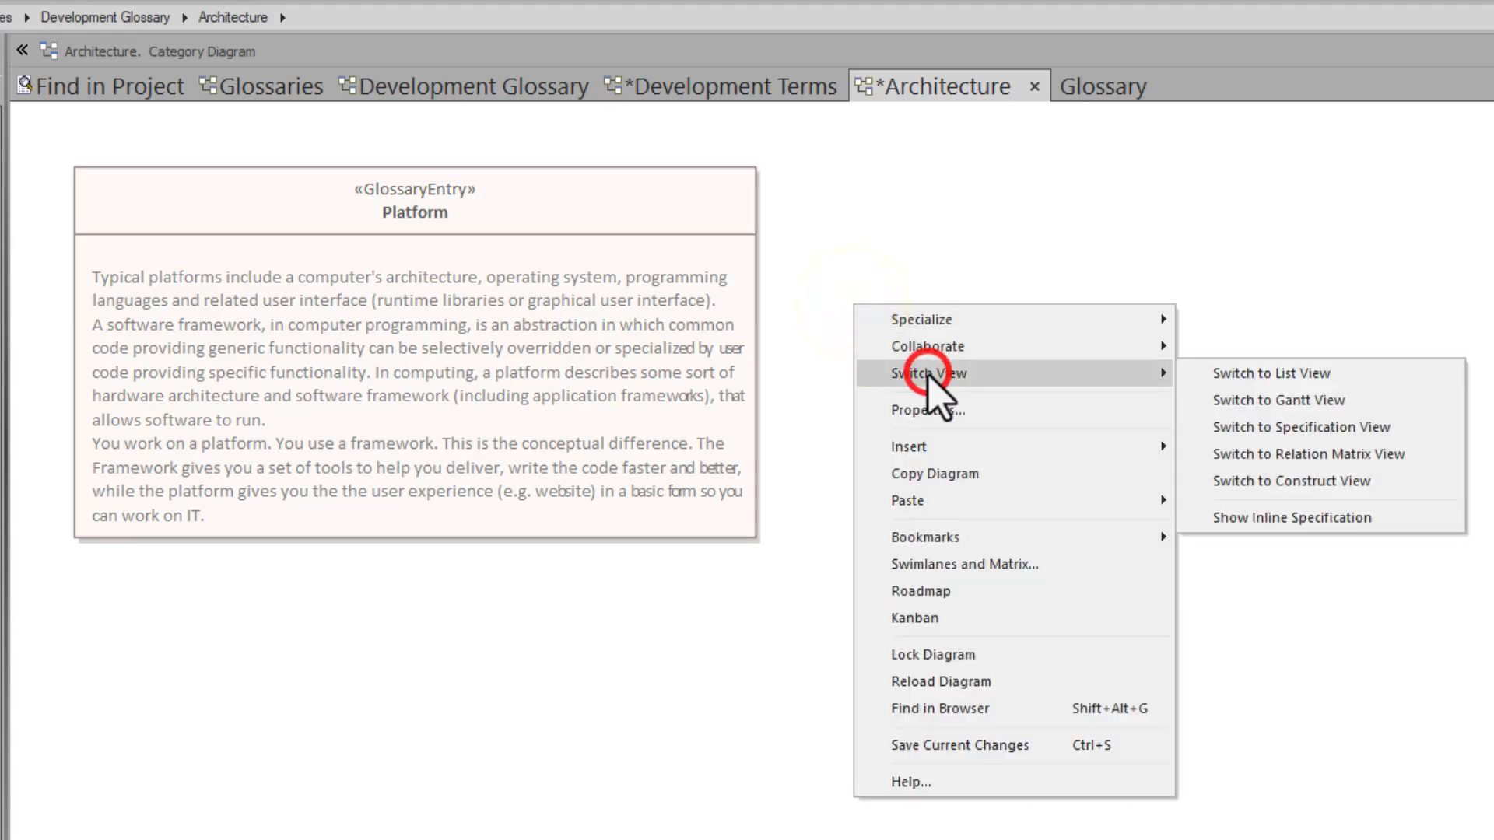
left_click(1296, 429)
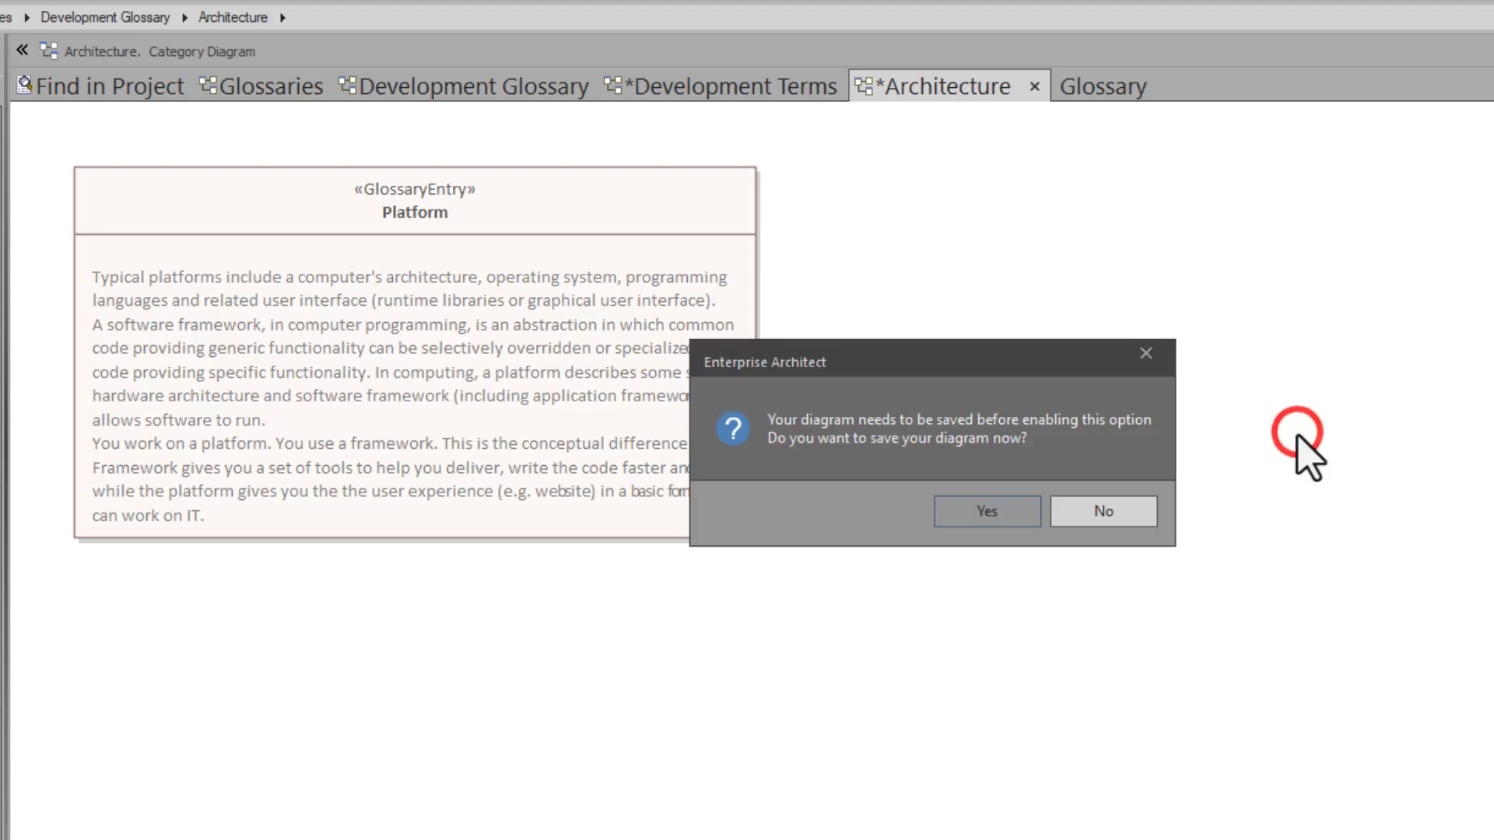
left_click(988, 511)
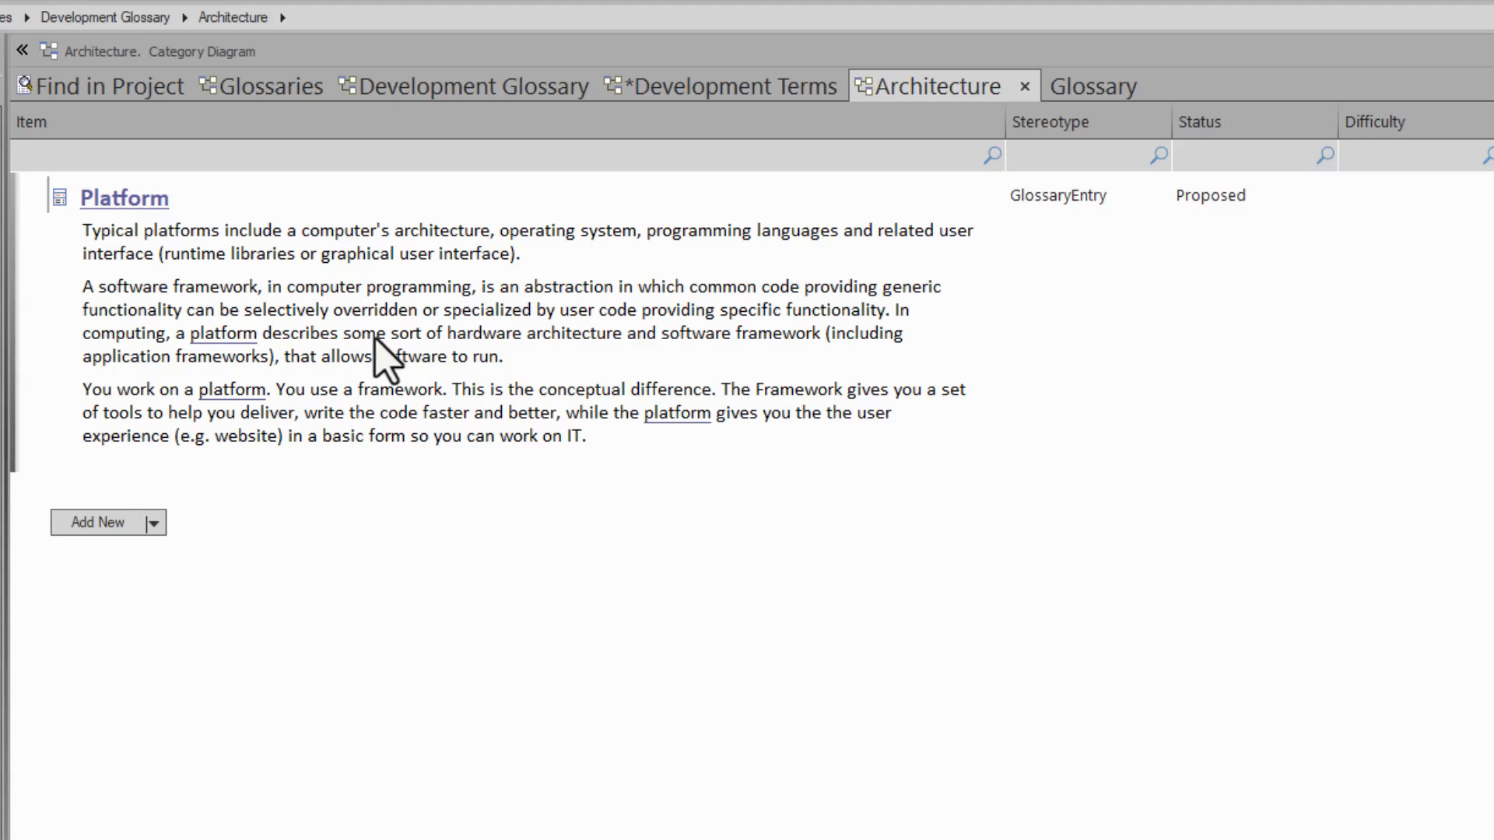
right_click(305, 157)
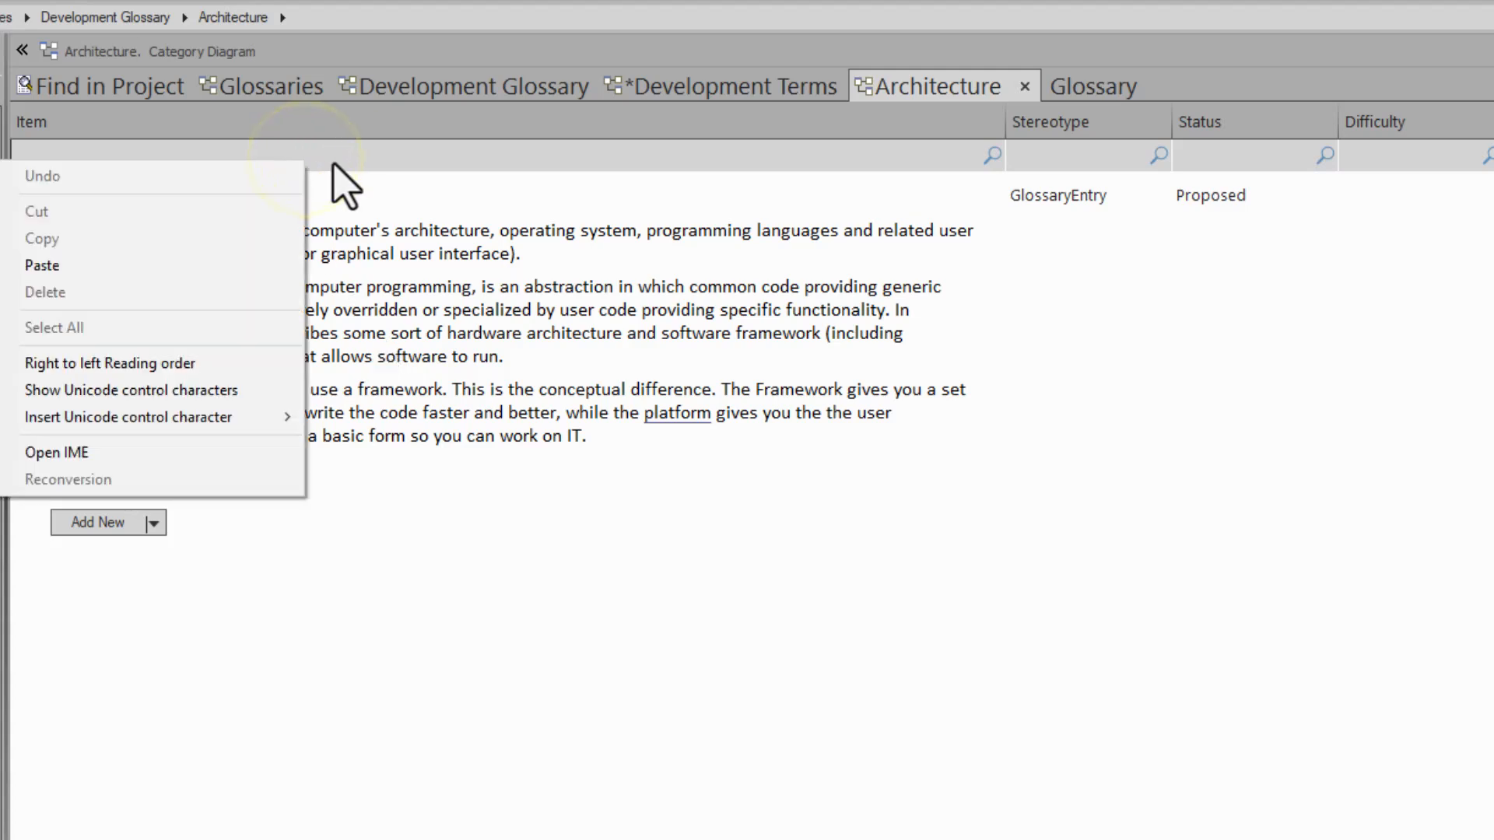
left_click(333, 154)
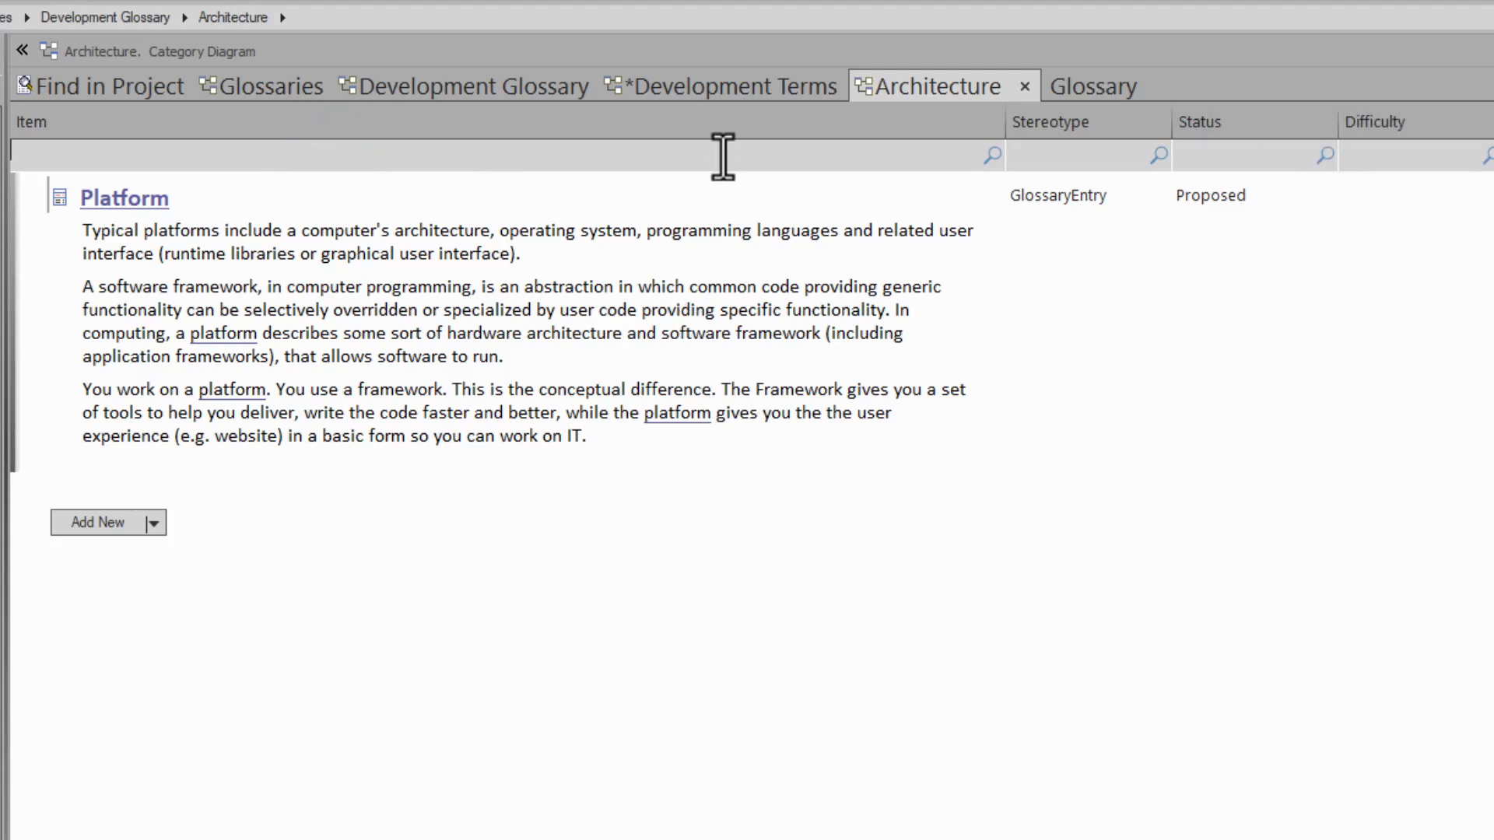
left_click(1021, 84)
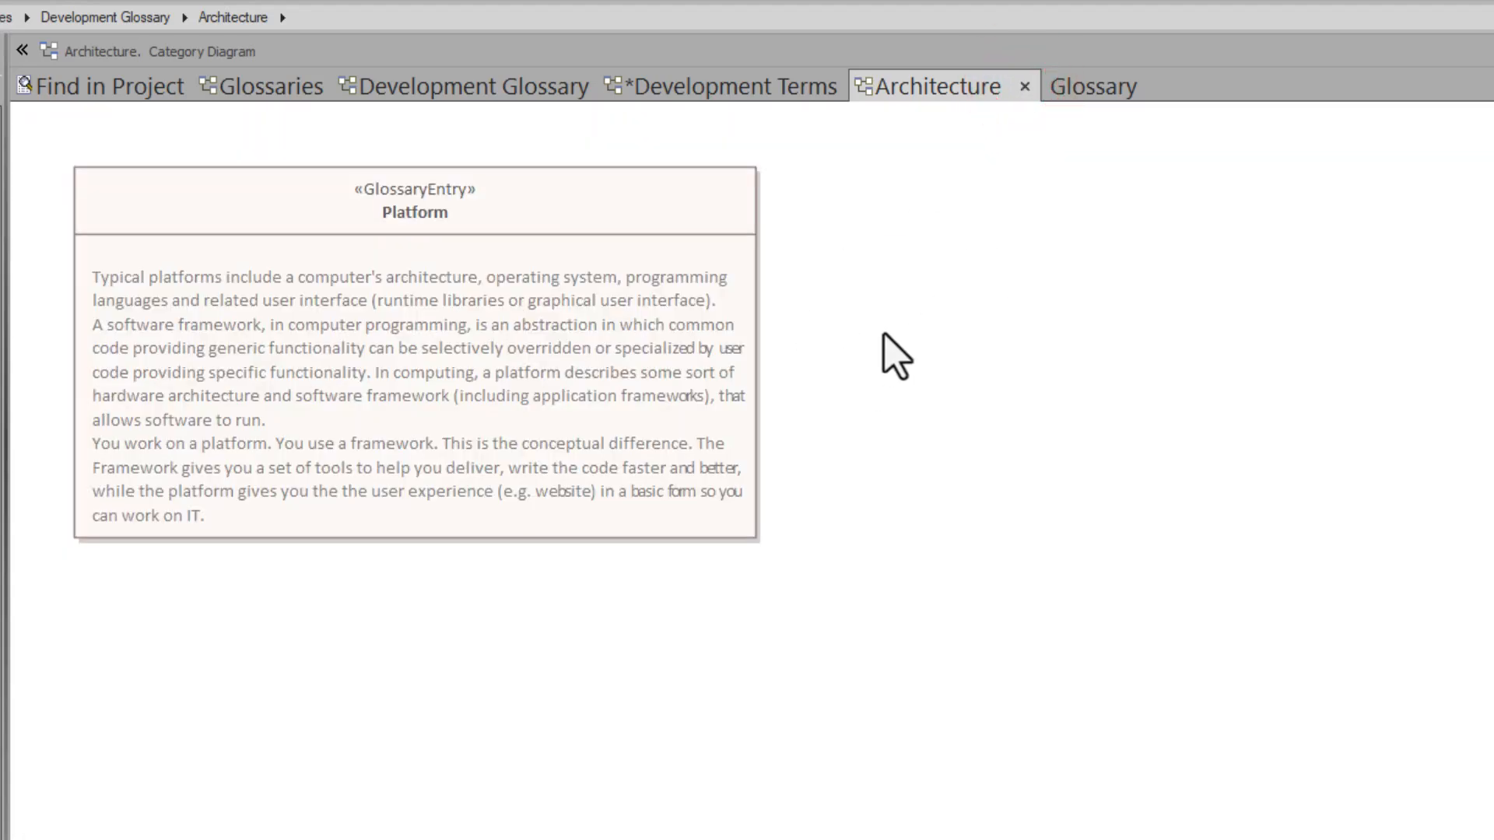
- Set the Architecture diagram's properties so that it always opens as a specification
double_click(840, 277)
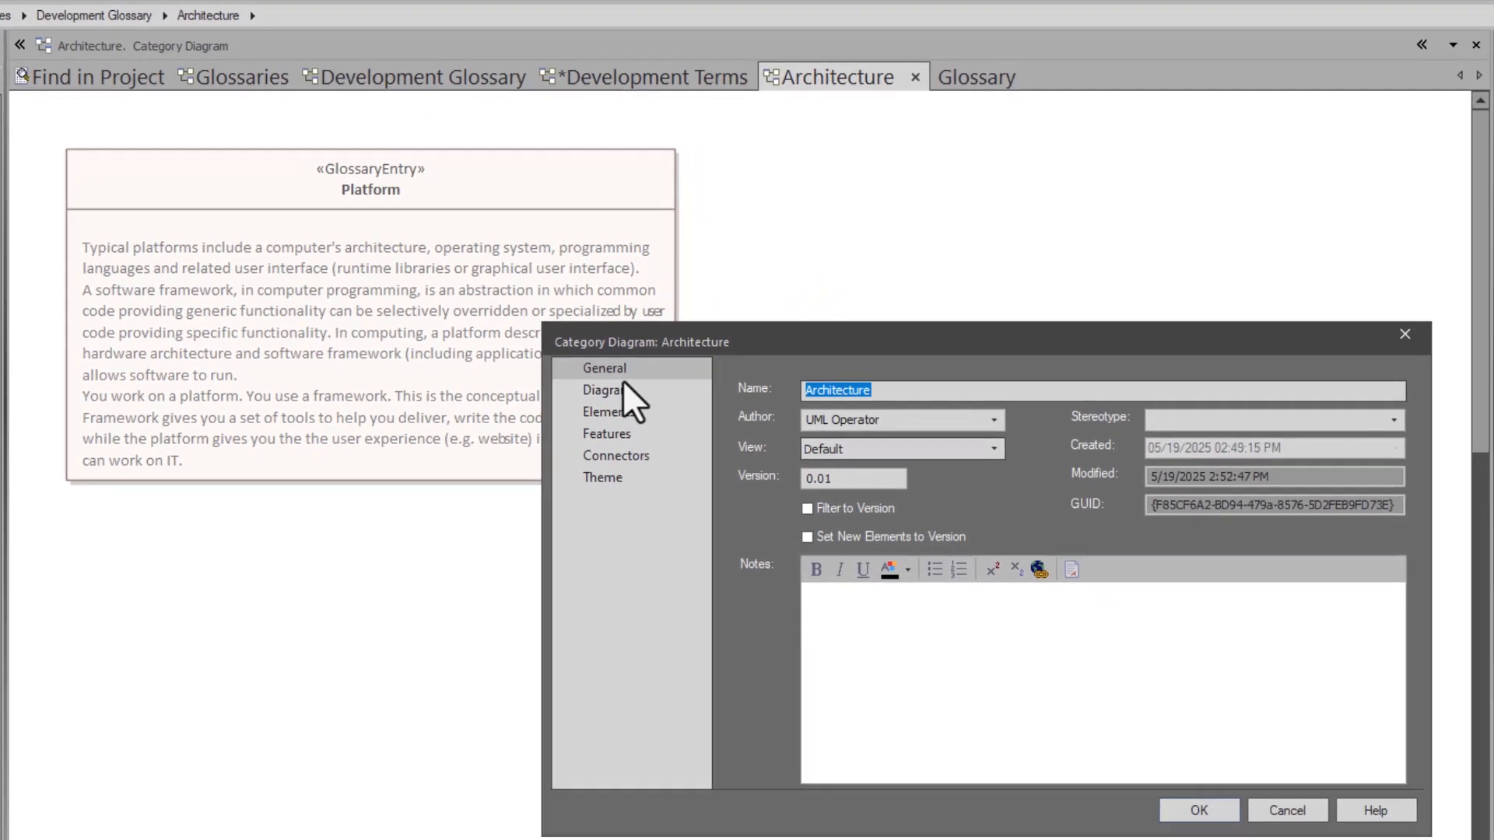
left_click(600, 384)
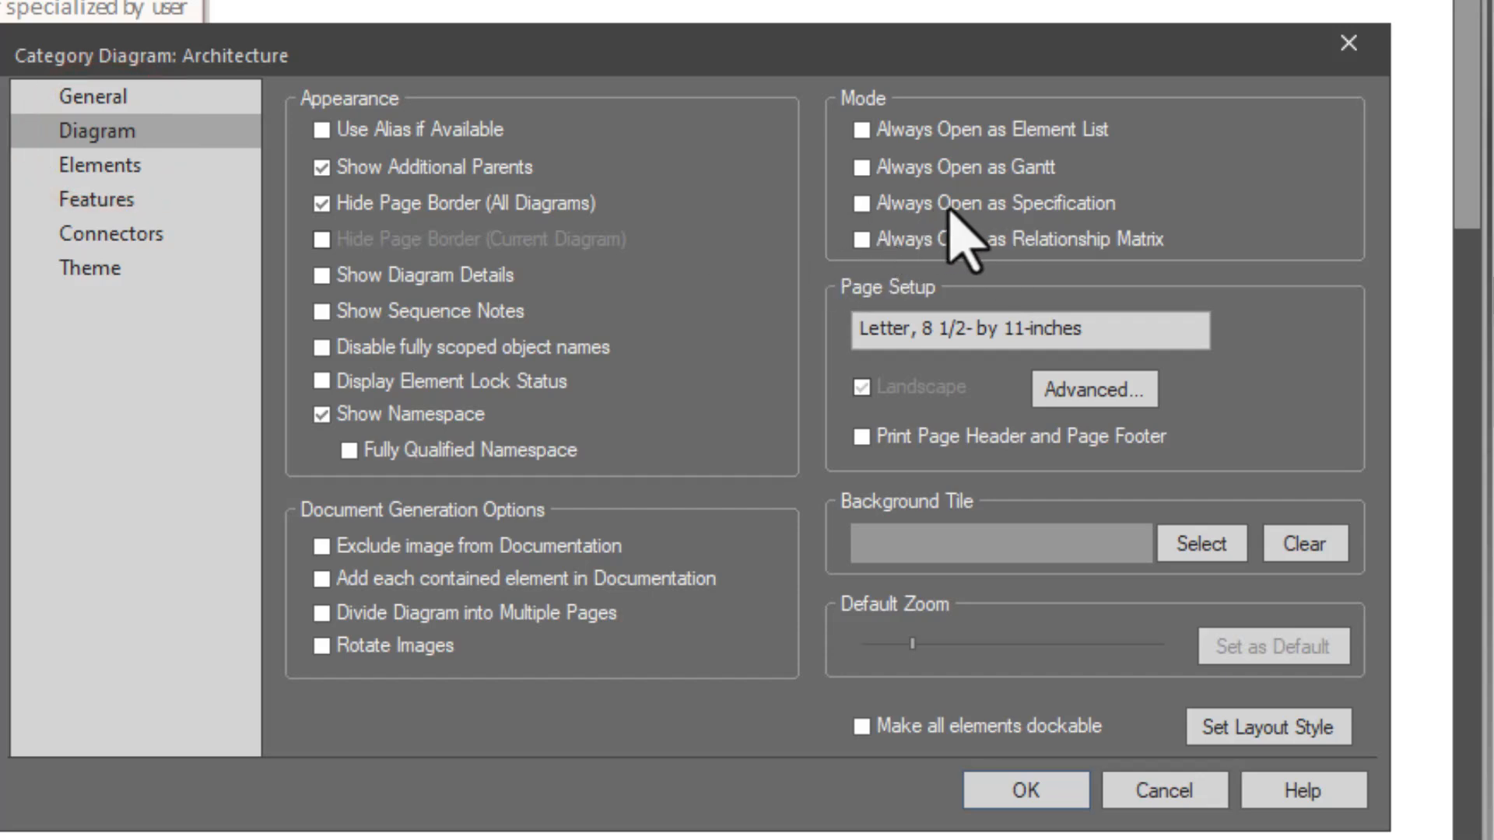
left_click(860, 206)
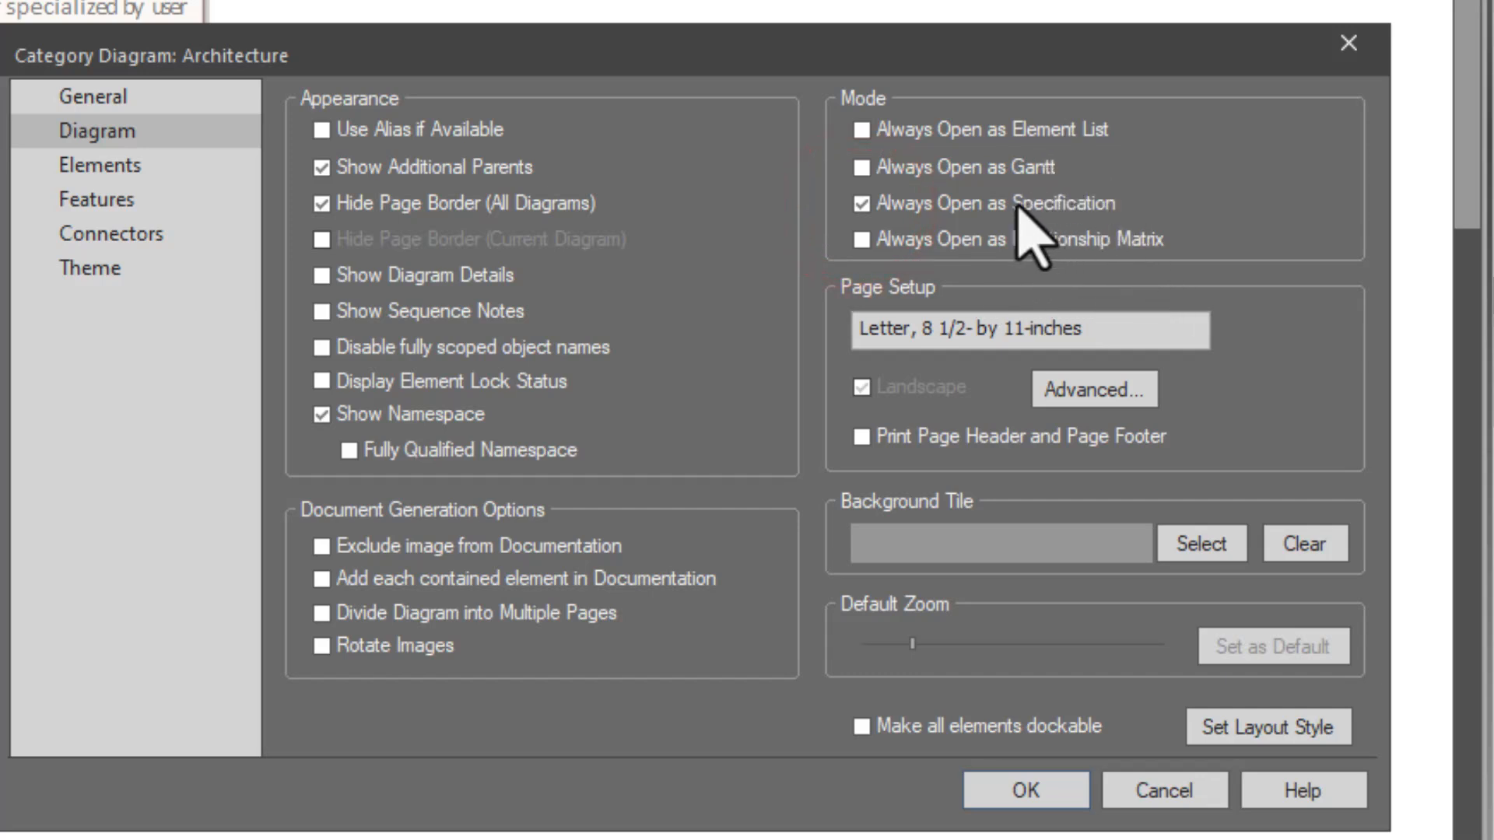
left_click(1043, 784)
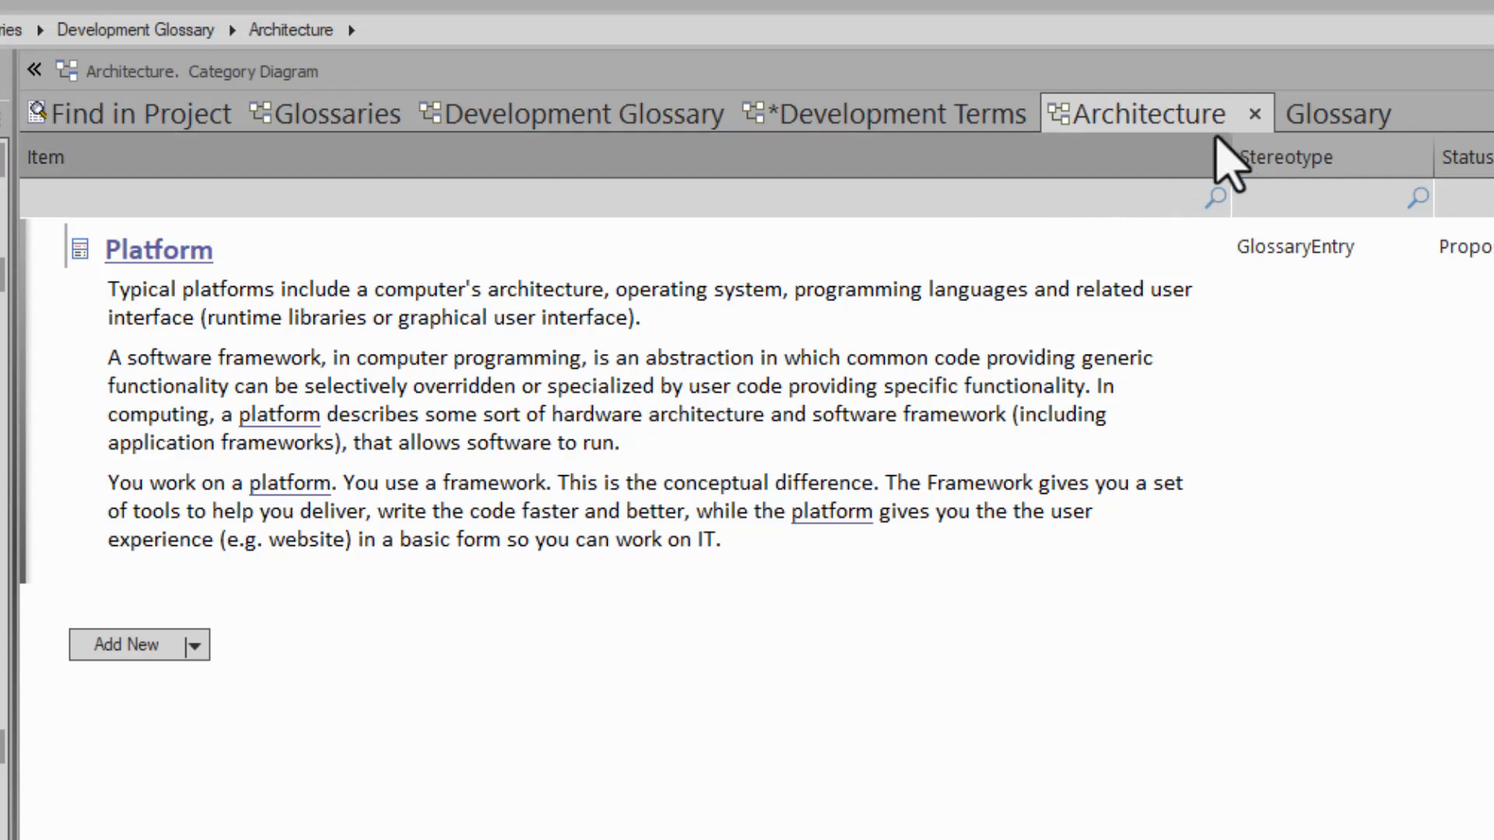
- Switch the Architecture diagram to its graphical view, and try the Relation Matrix view from there
right_click(761, 730)
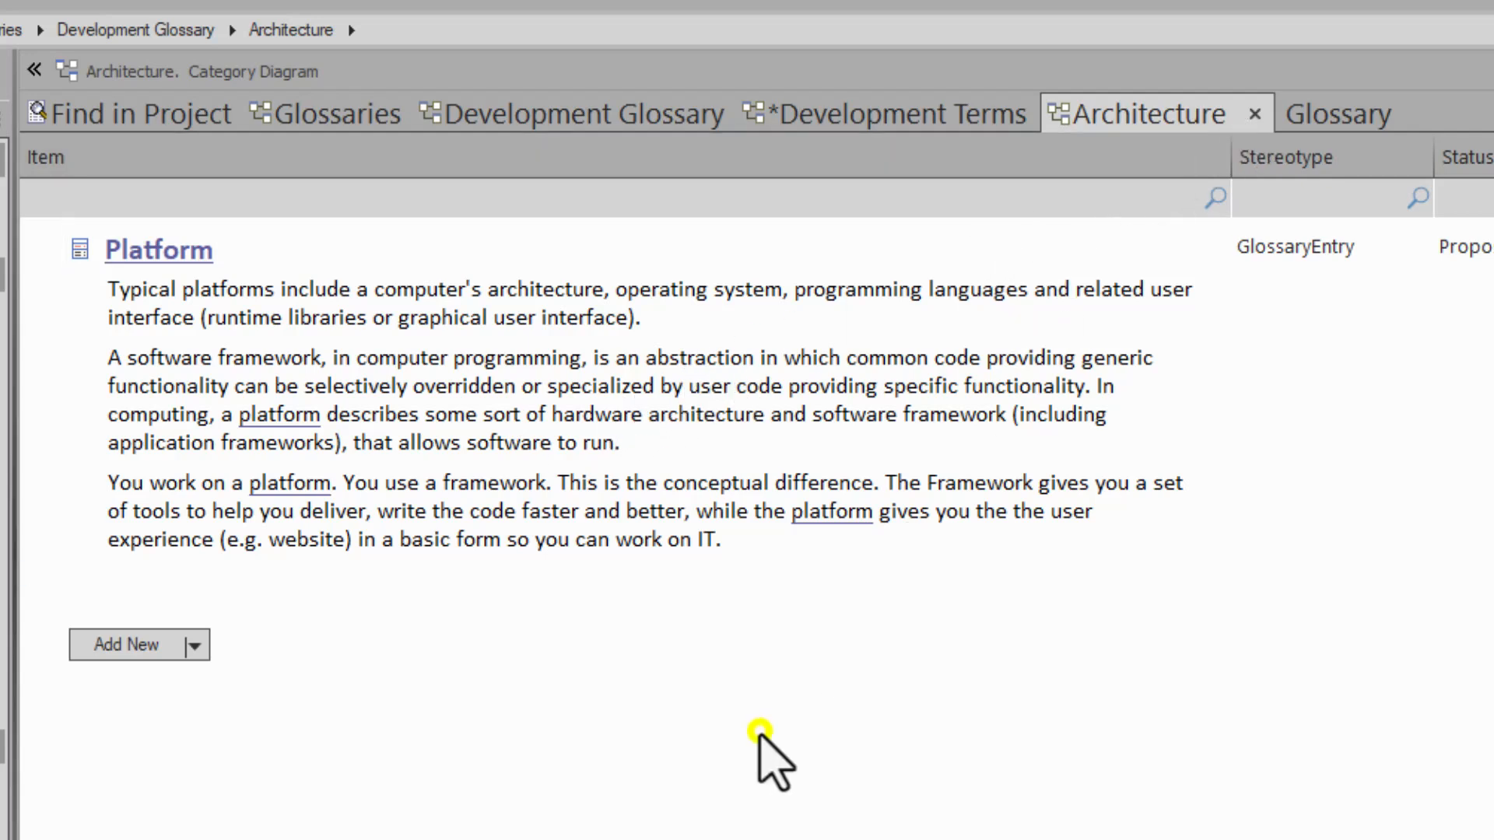
left_click(879, 784)
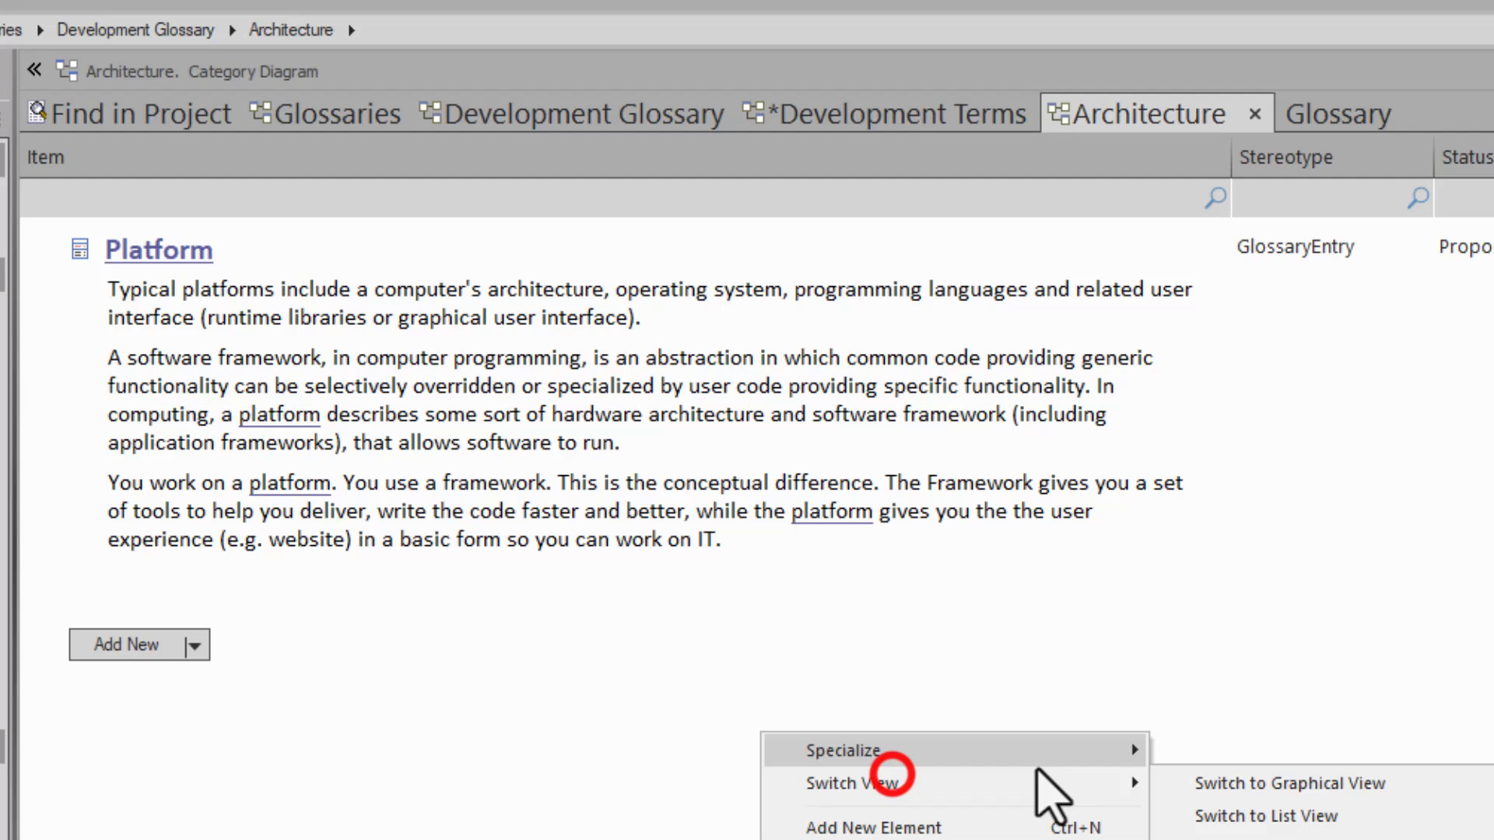
left_click(1233, 786)
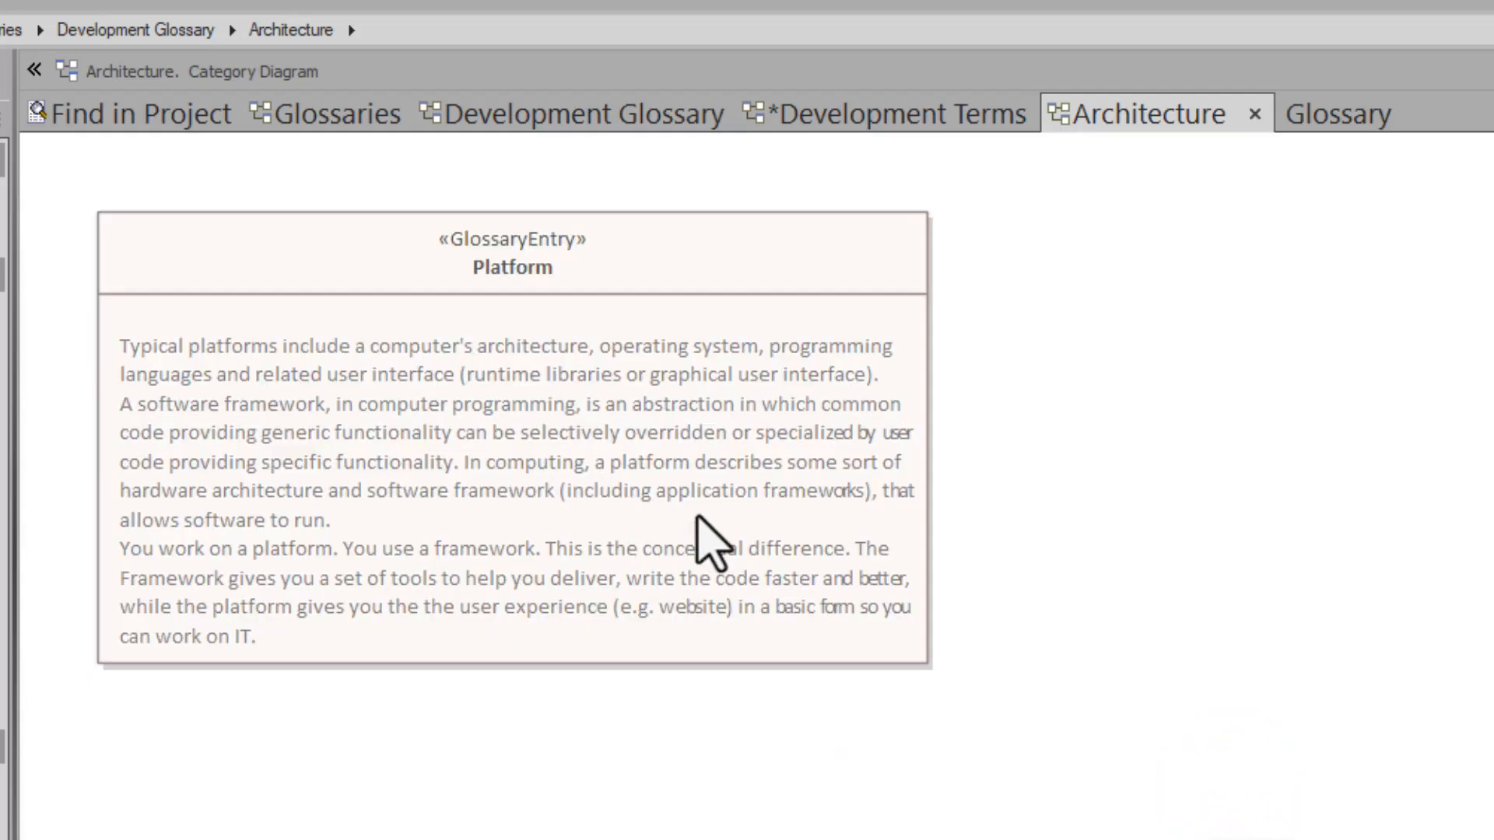
right_click(1119, 456)
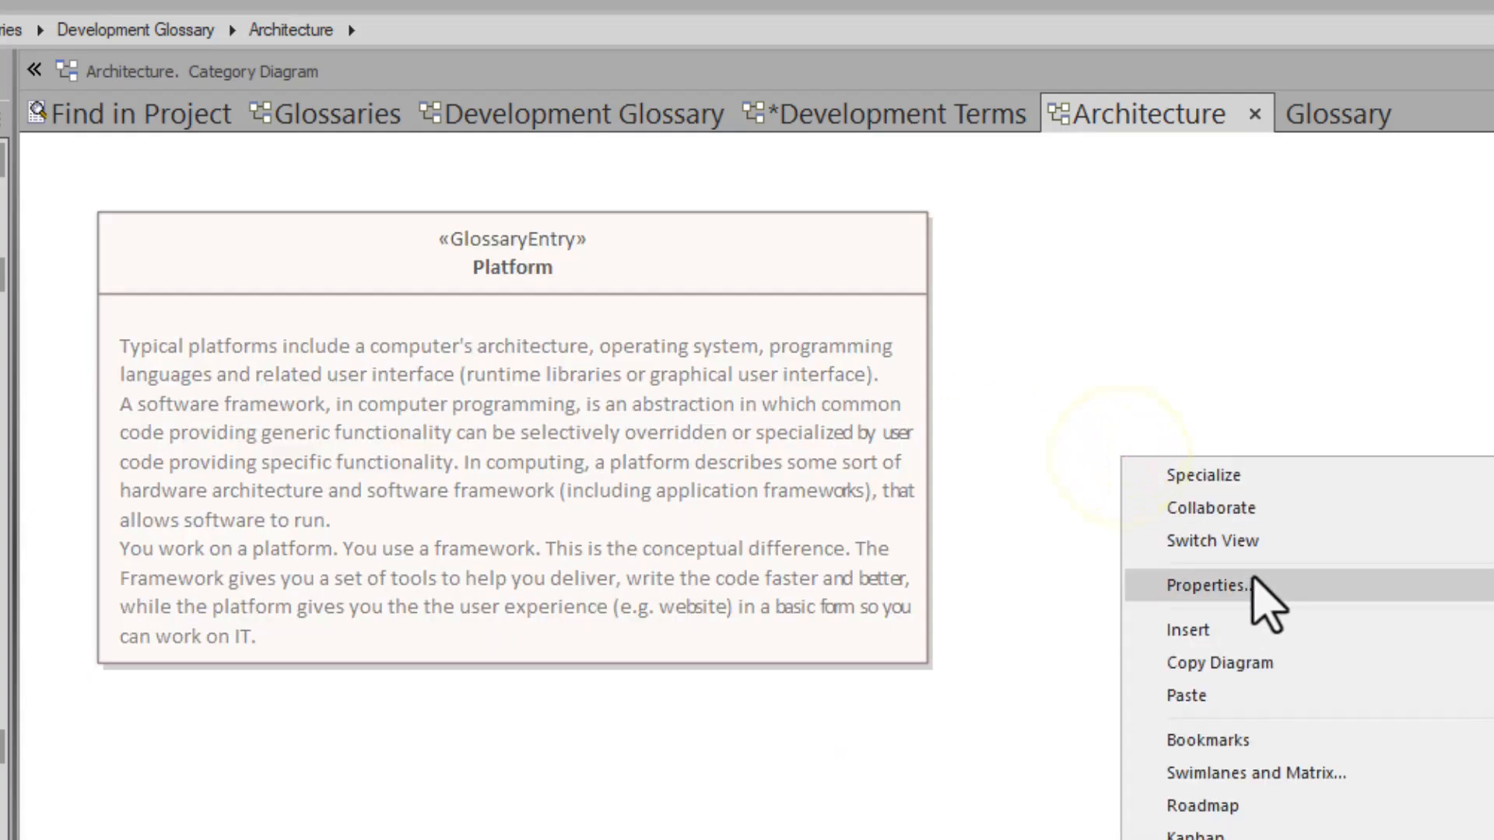
left_click(1271, 539)
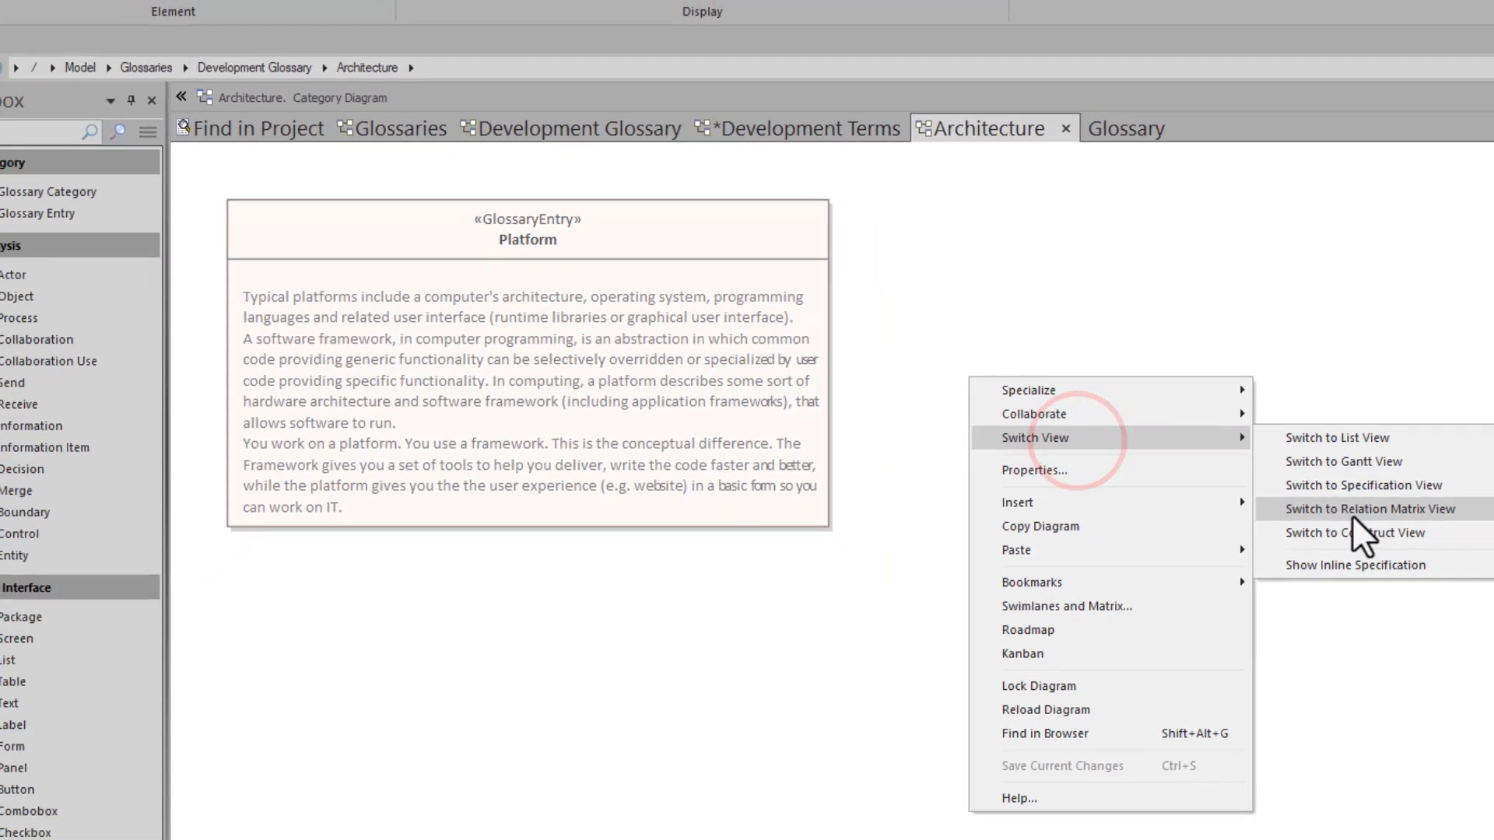
left_click(1290, 487)
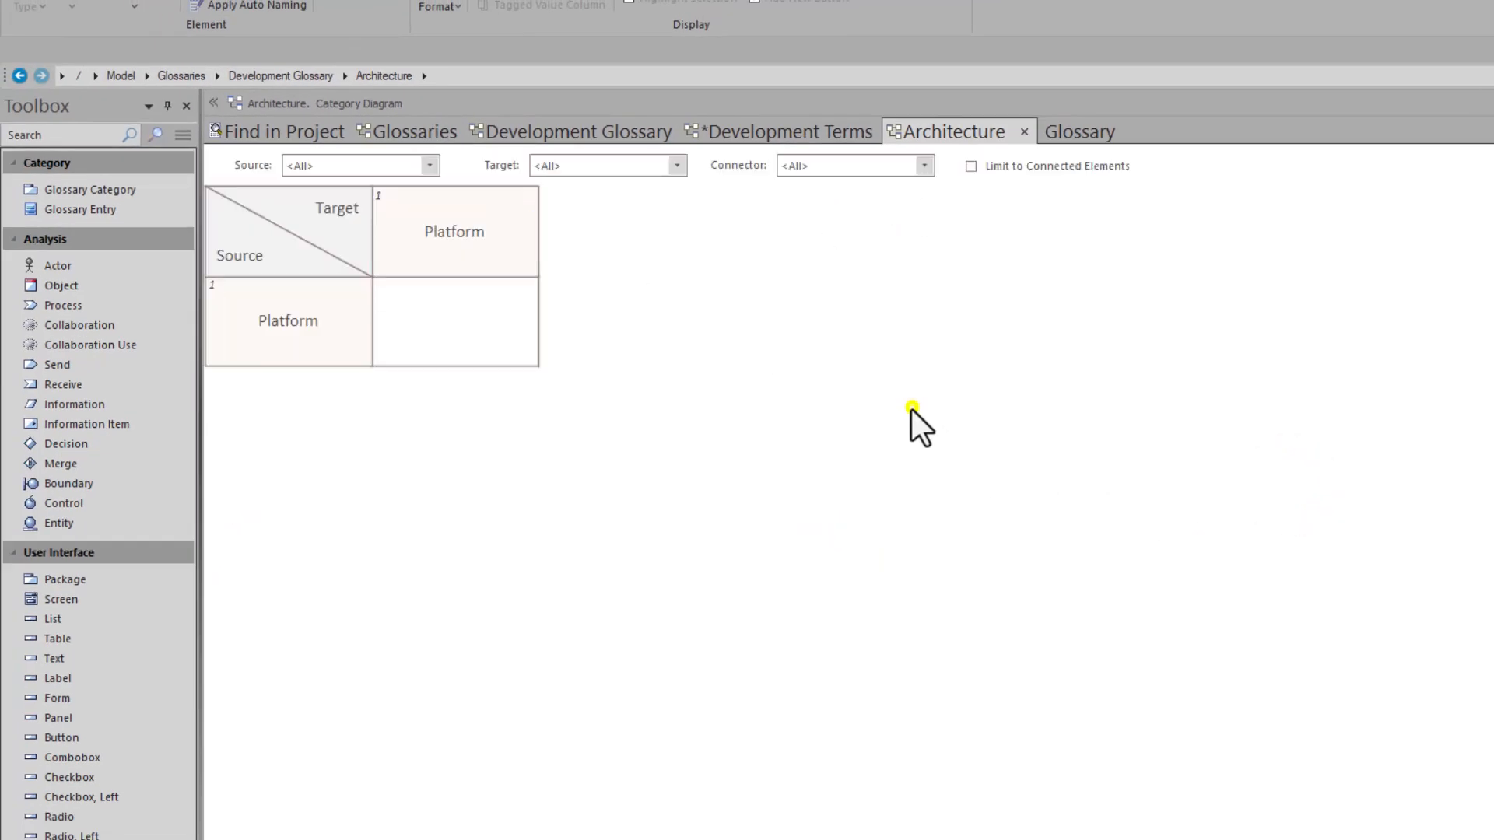
- Switch the Architecture diagram from the relation matrix to Specification view
right_click(912, 409)
left_click(1028, 422)
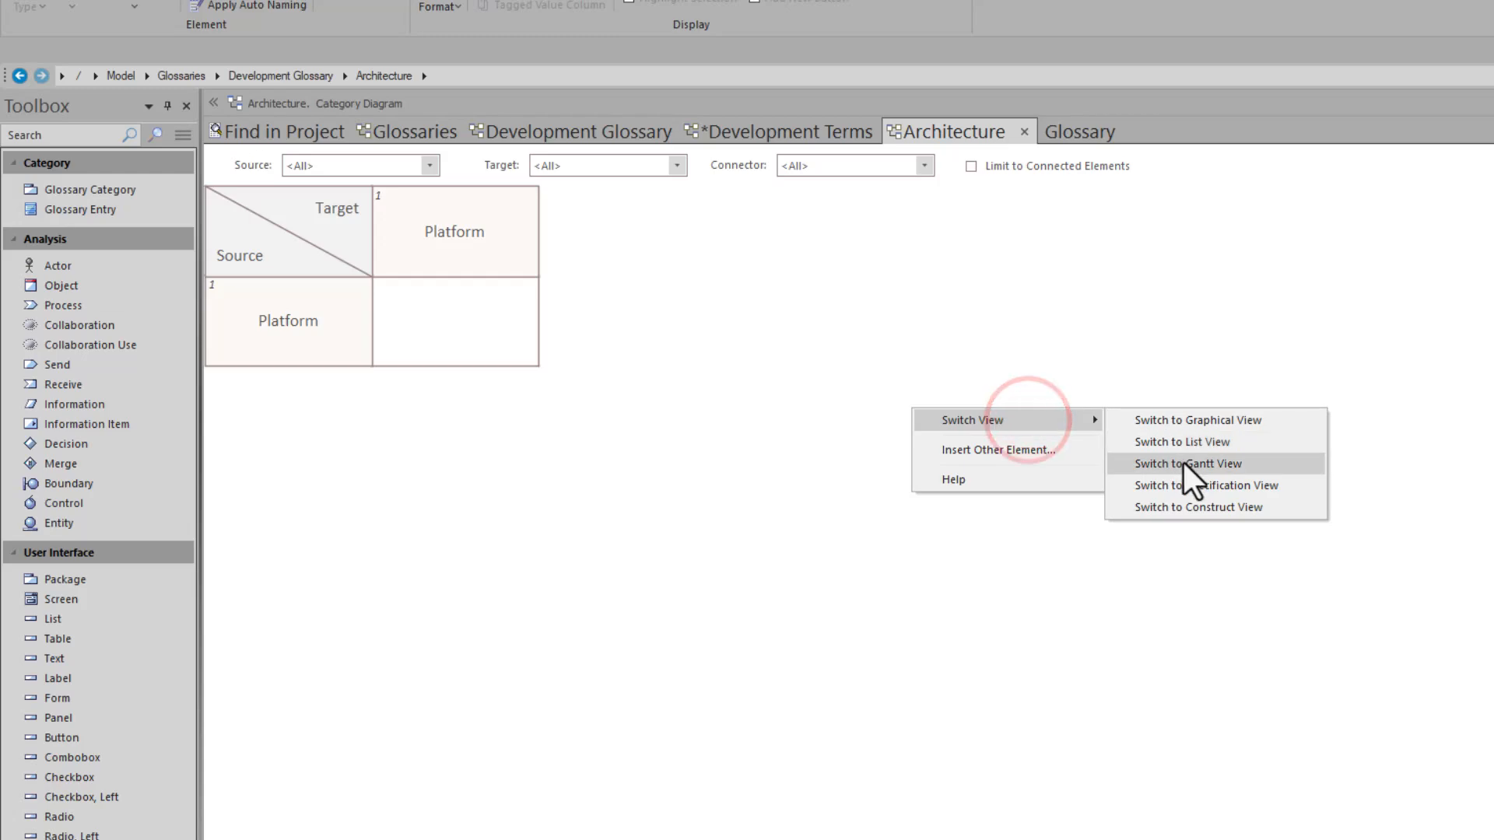
left_click(1225, 486)
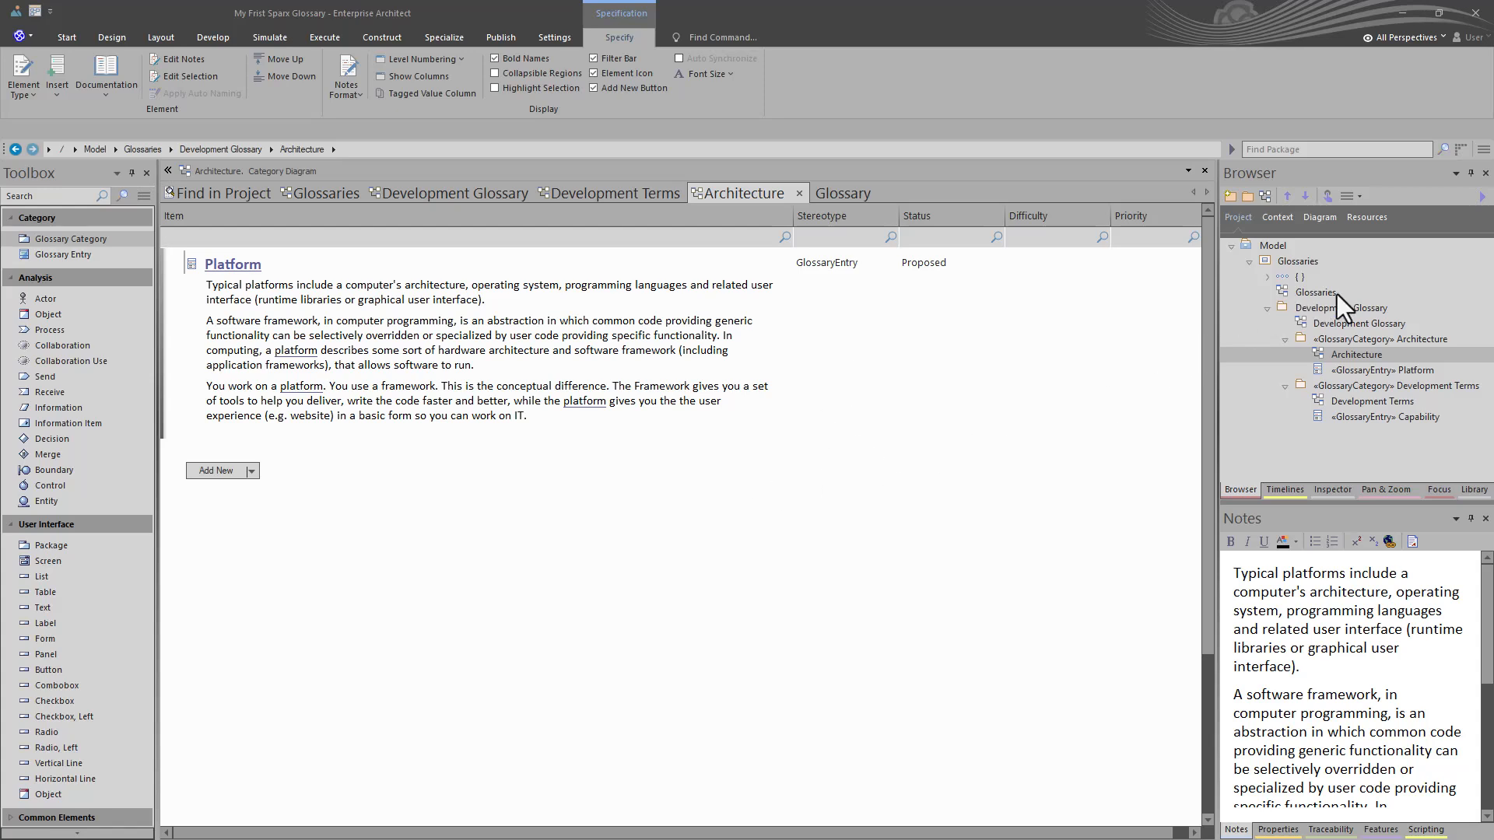
- Go to the Glossaries diagram, add the Architecture diagram as a navigation cell beside the Development Glossary cell, and save
double_click(1333, 325)
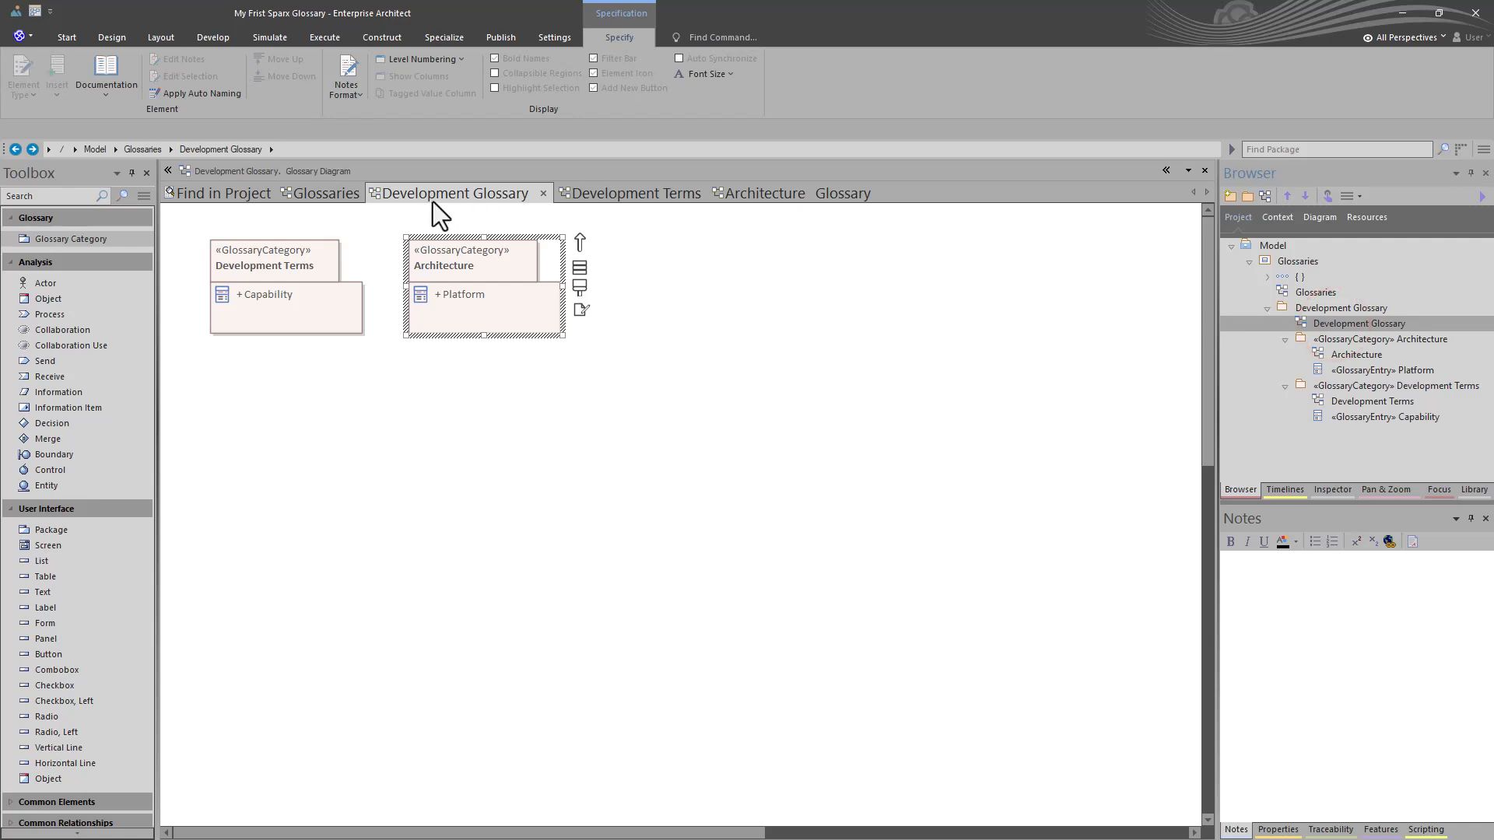
left_click(317, 196)
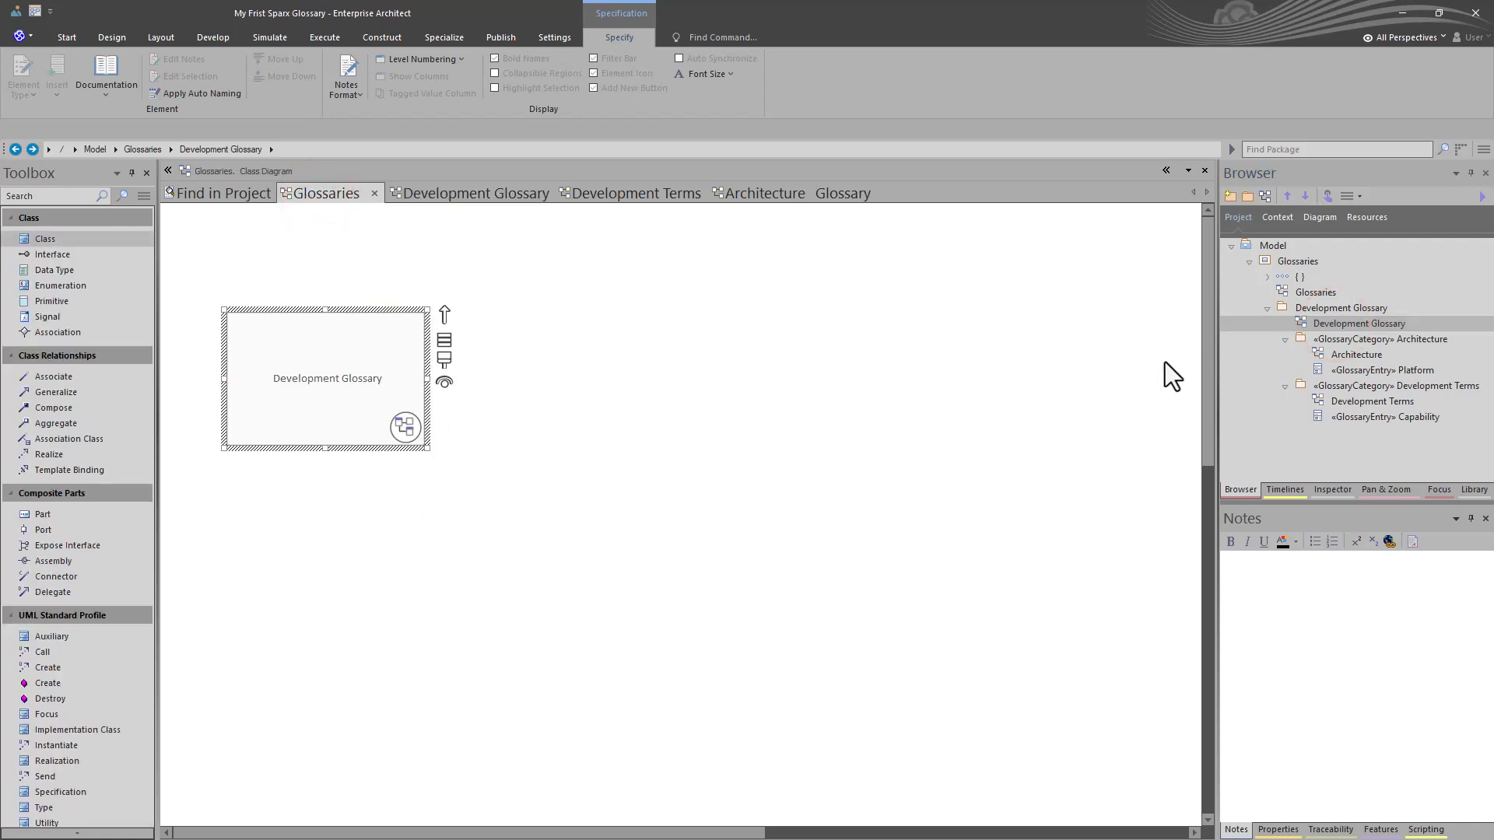
left_click(1347, 356)
left_click_drag(1348, 356, 546, 409)
left_click(683, 447)
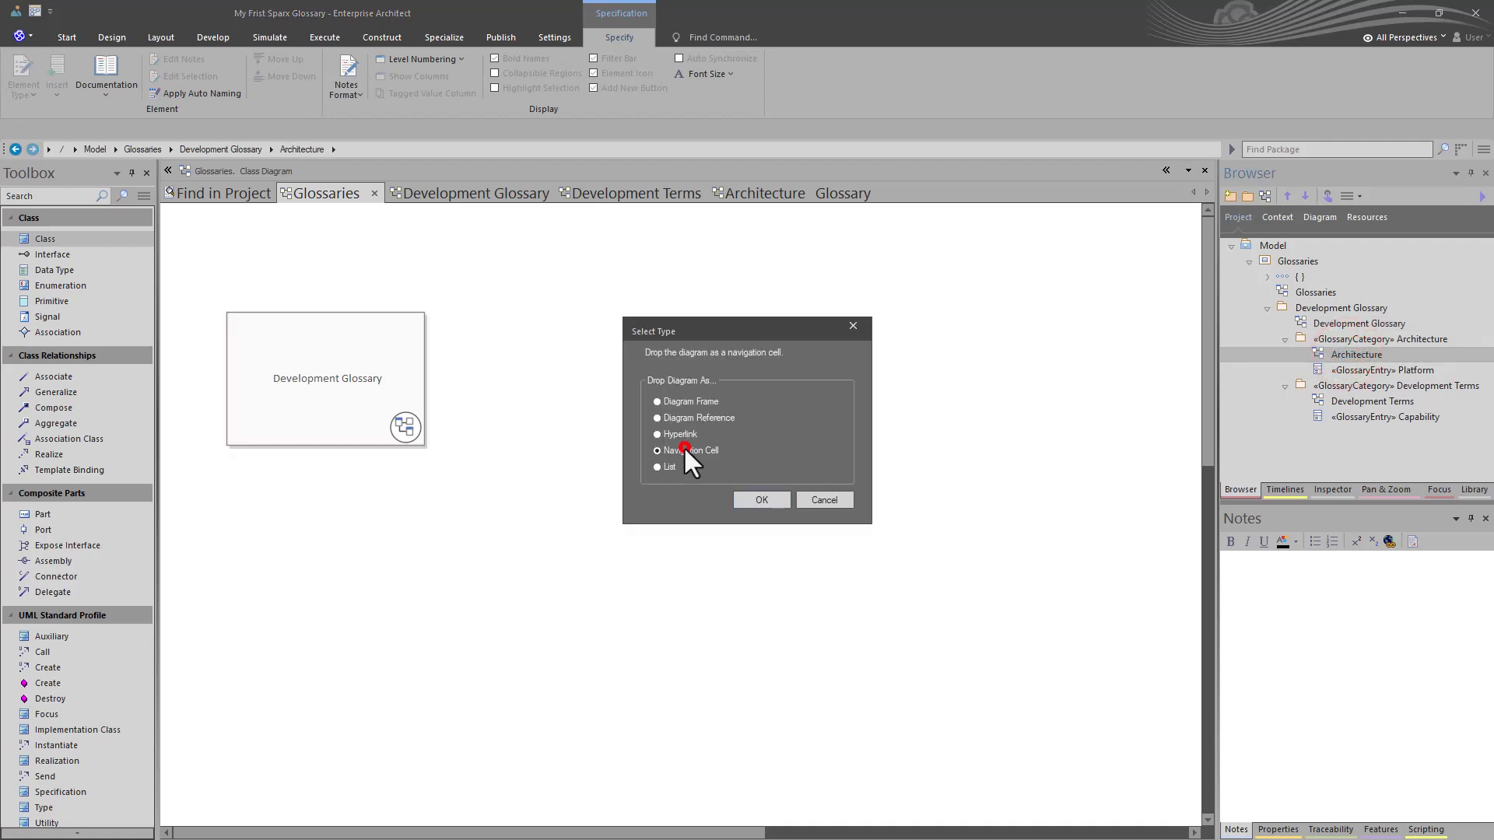
left_click(736, 500)
double_click(737, 502)
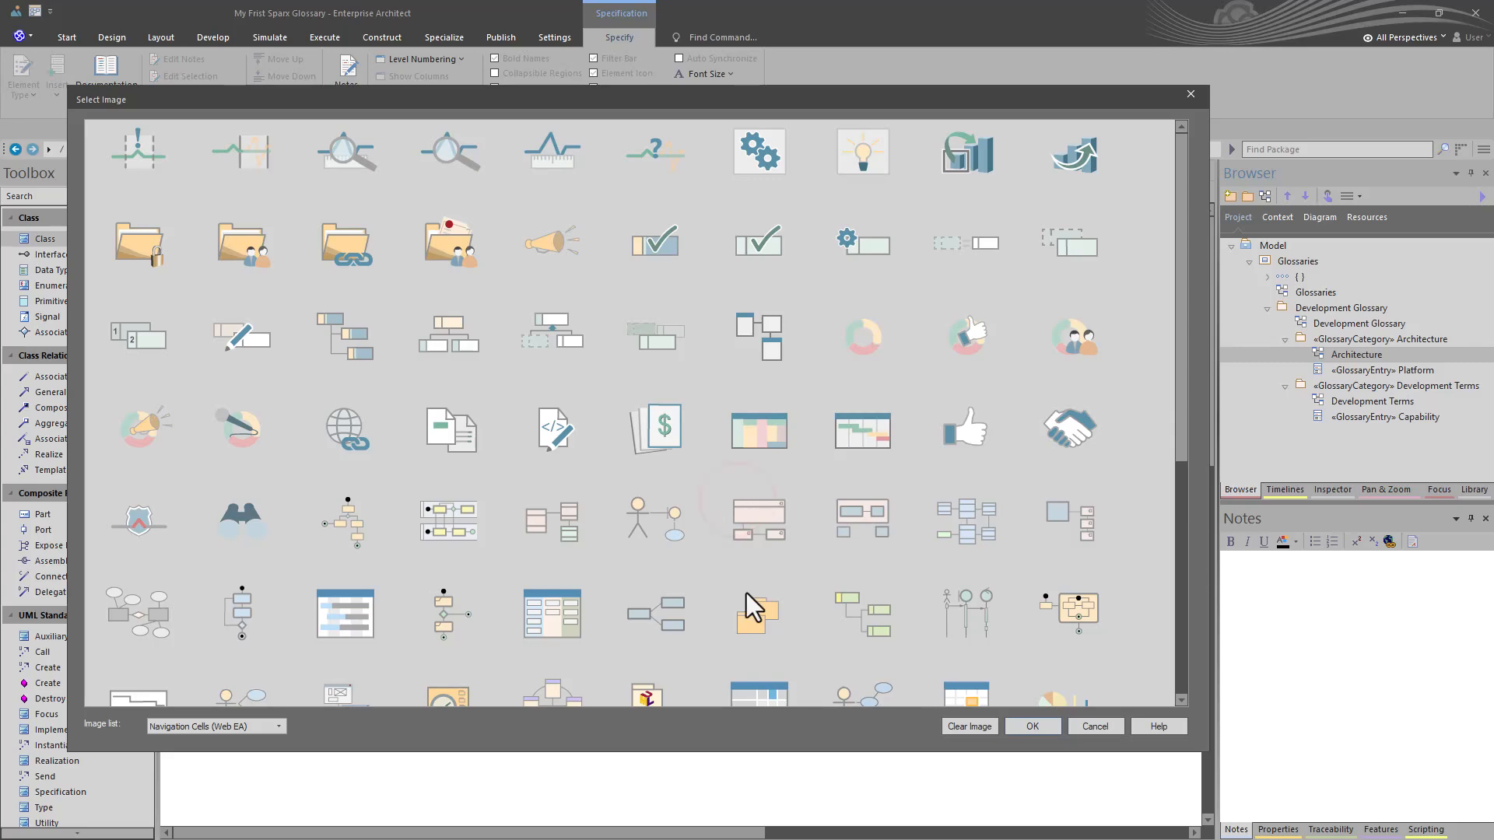
left_click_drag(641, 434, 601, 409)
key("ctrl+s")
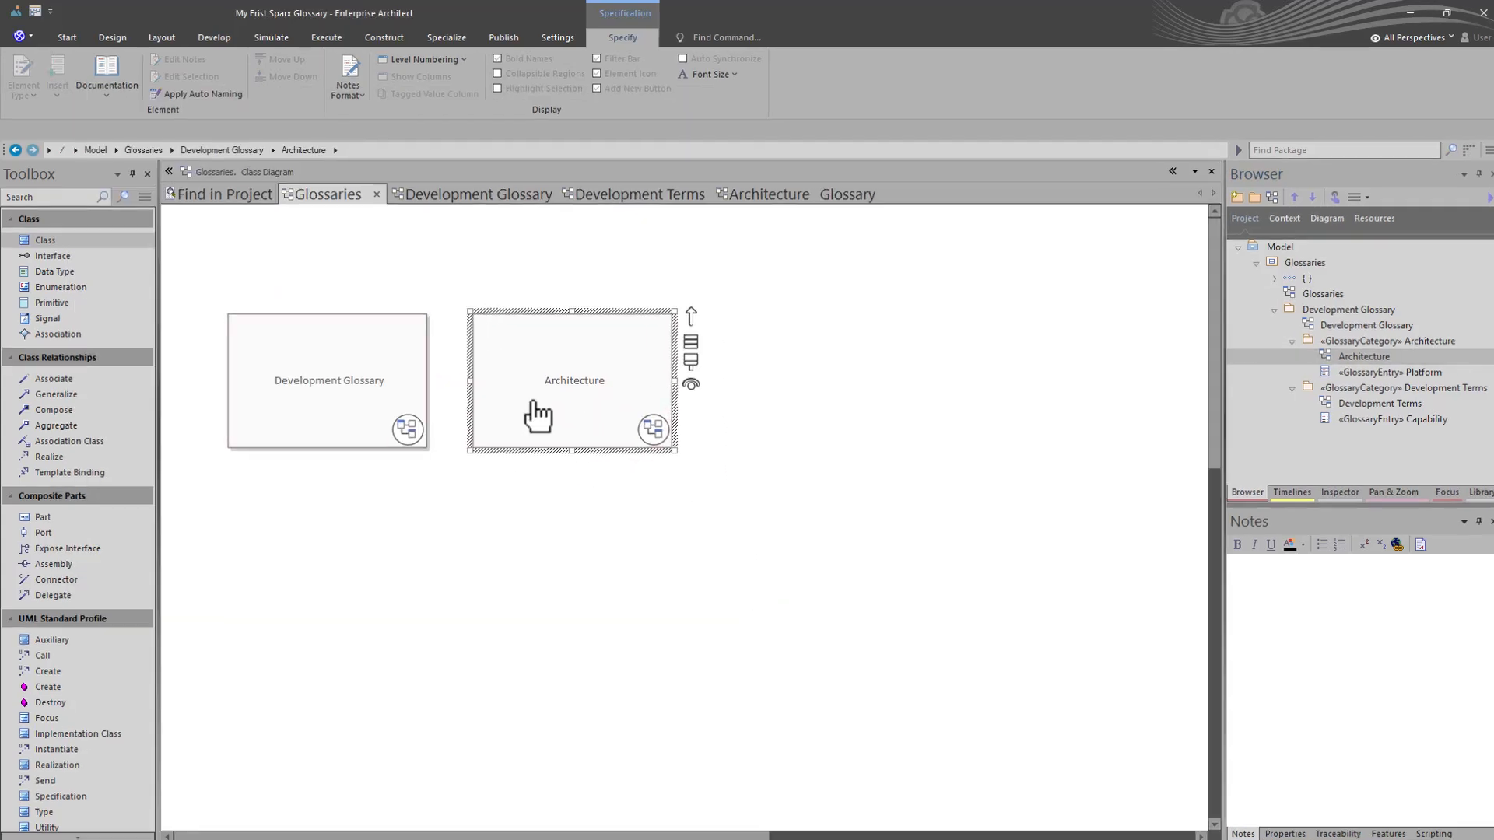
- Give the Architecture navigation cell a purple fill and white text
left_click(519, 391)
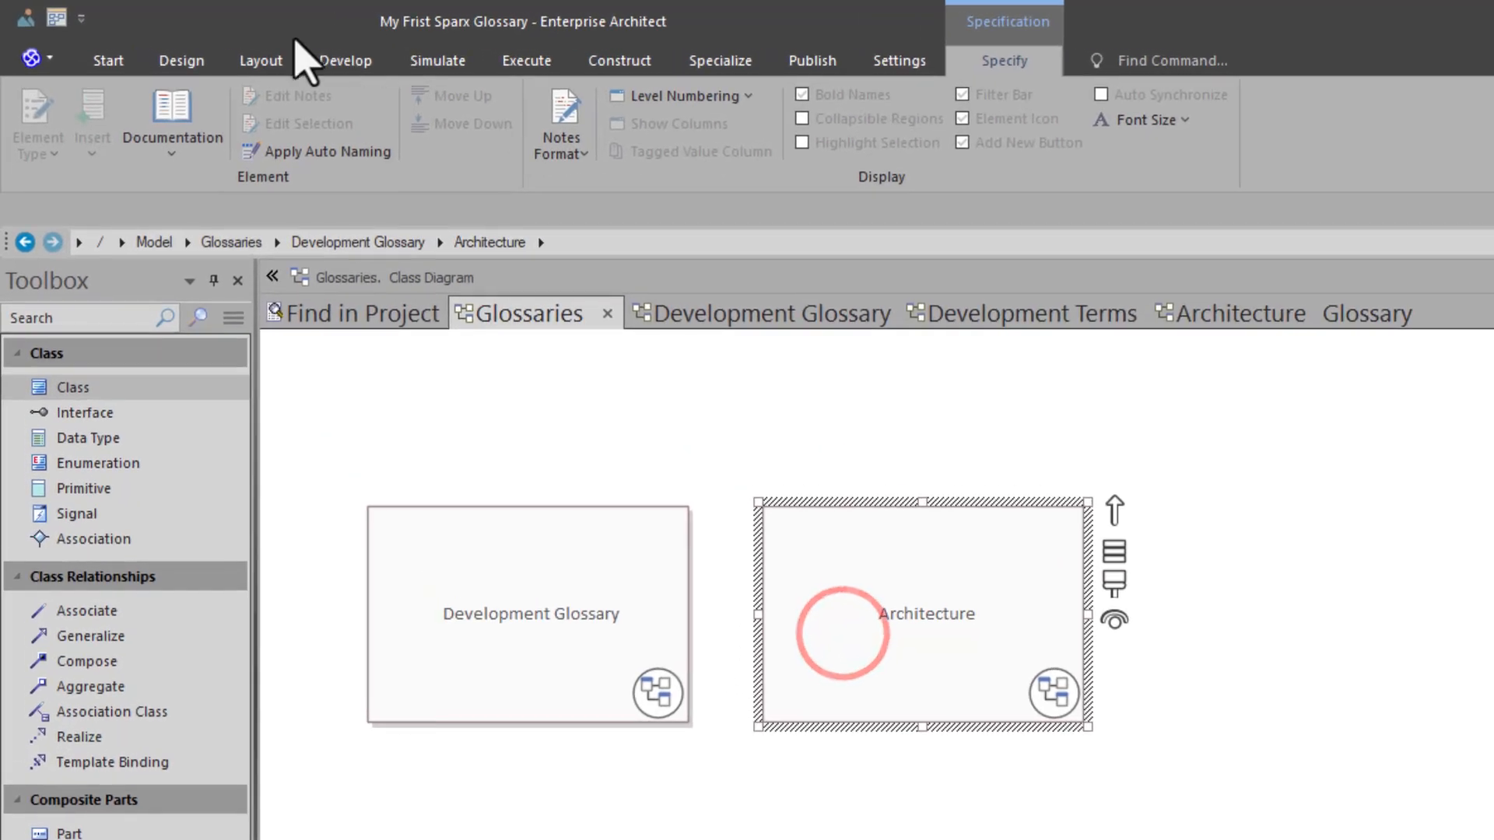
left_click(260, 61)
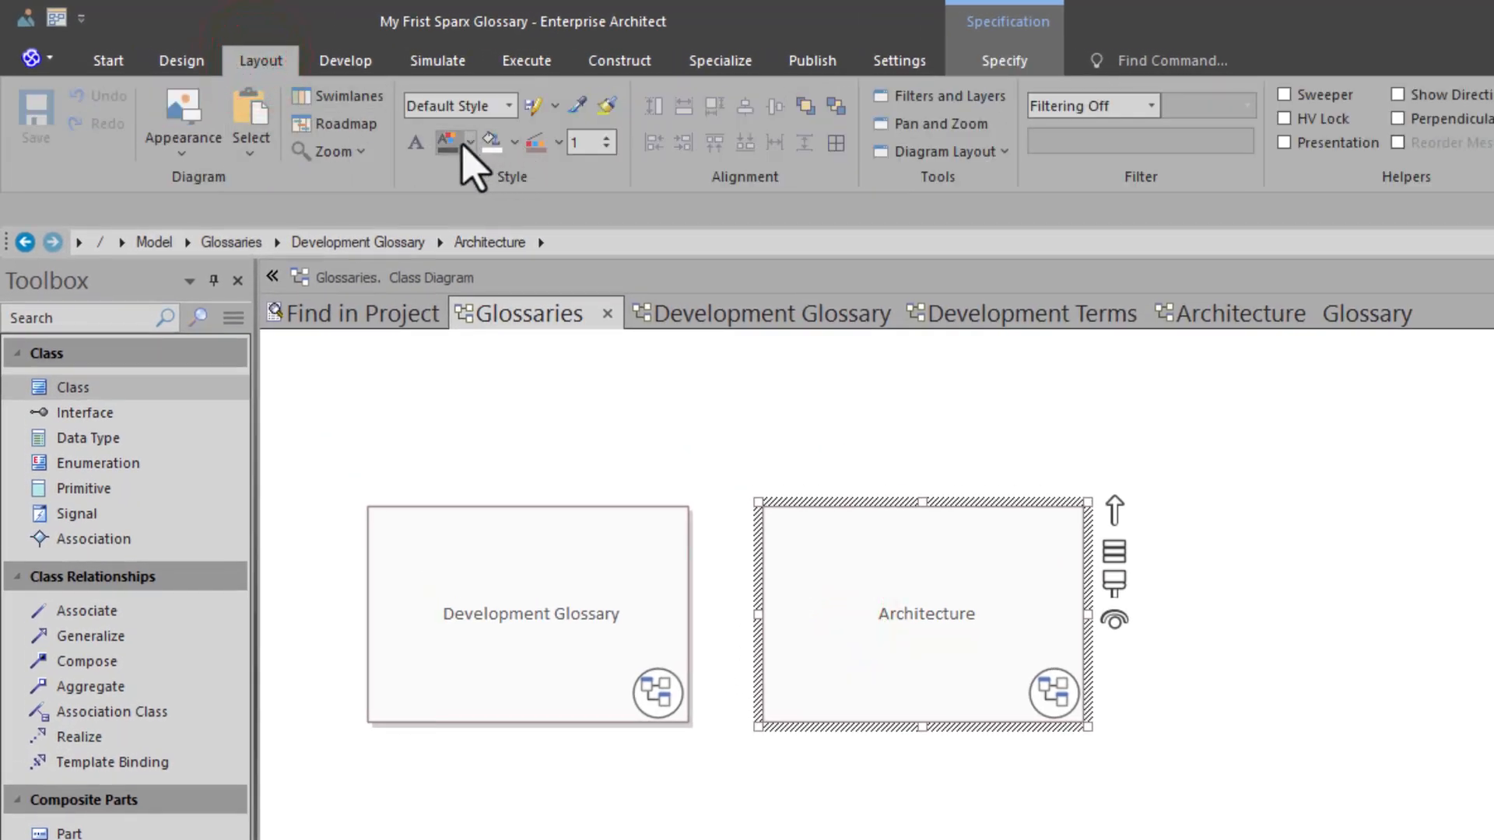
left_click(514, 142)
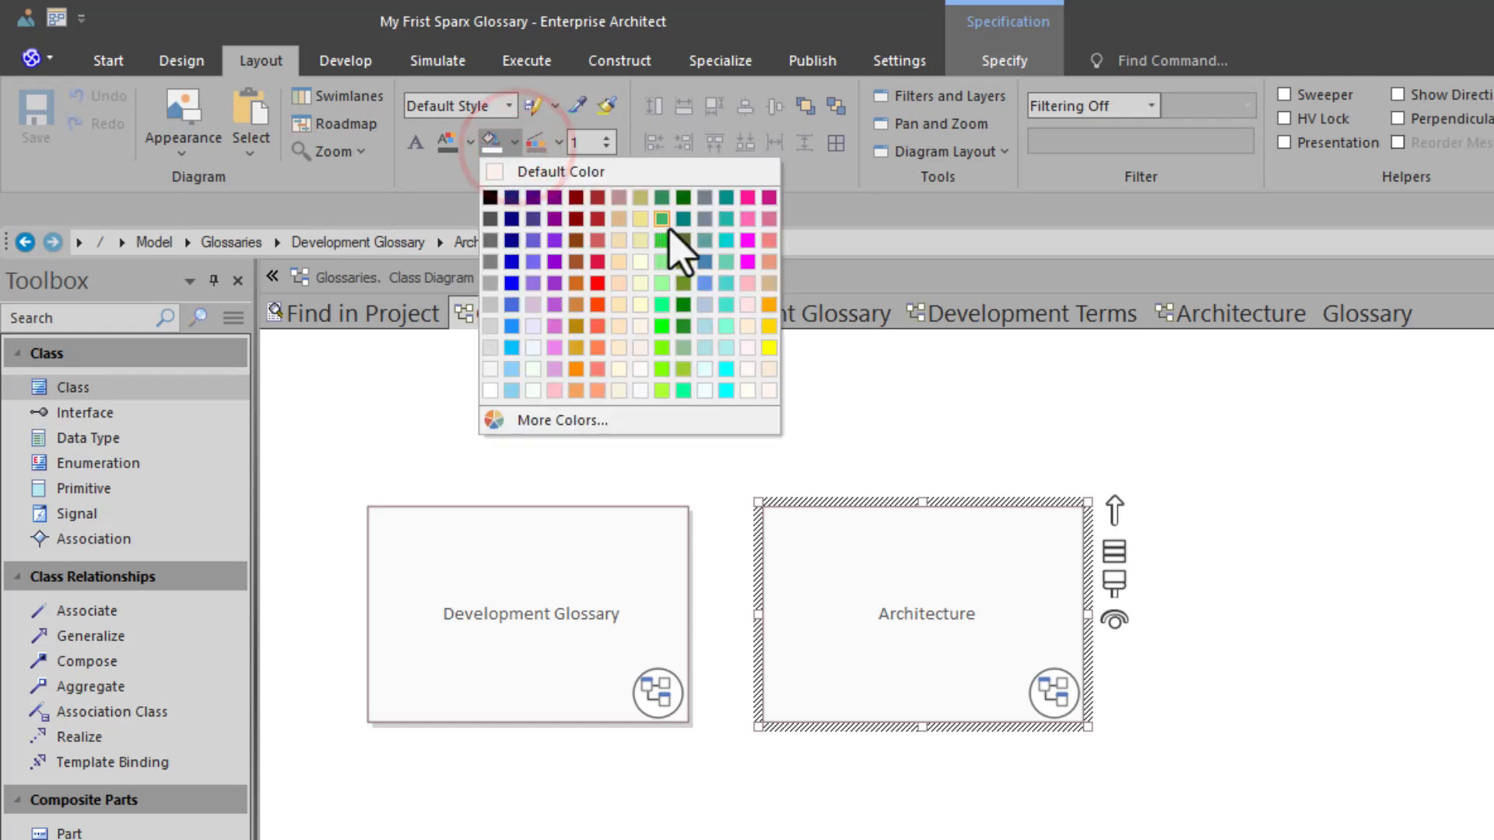
left_click(554, 240)
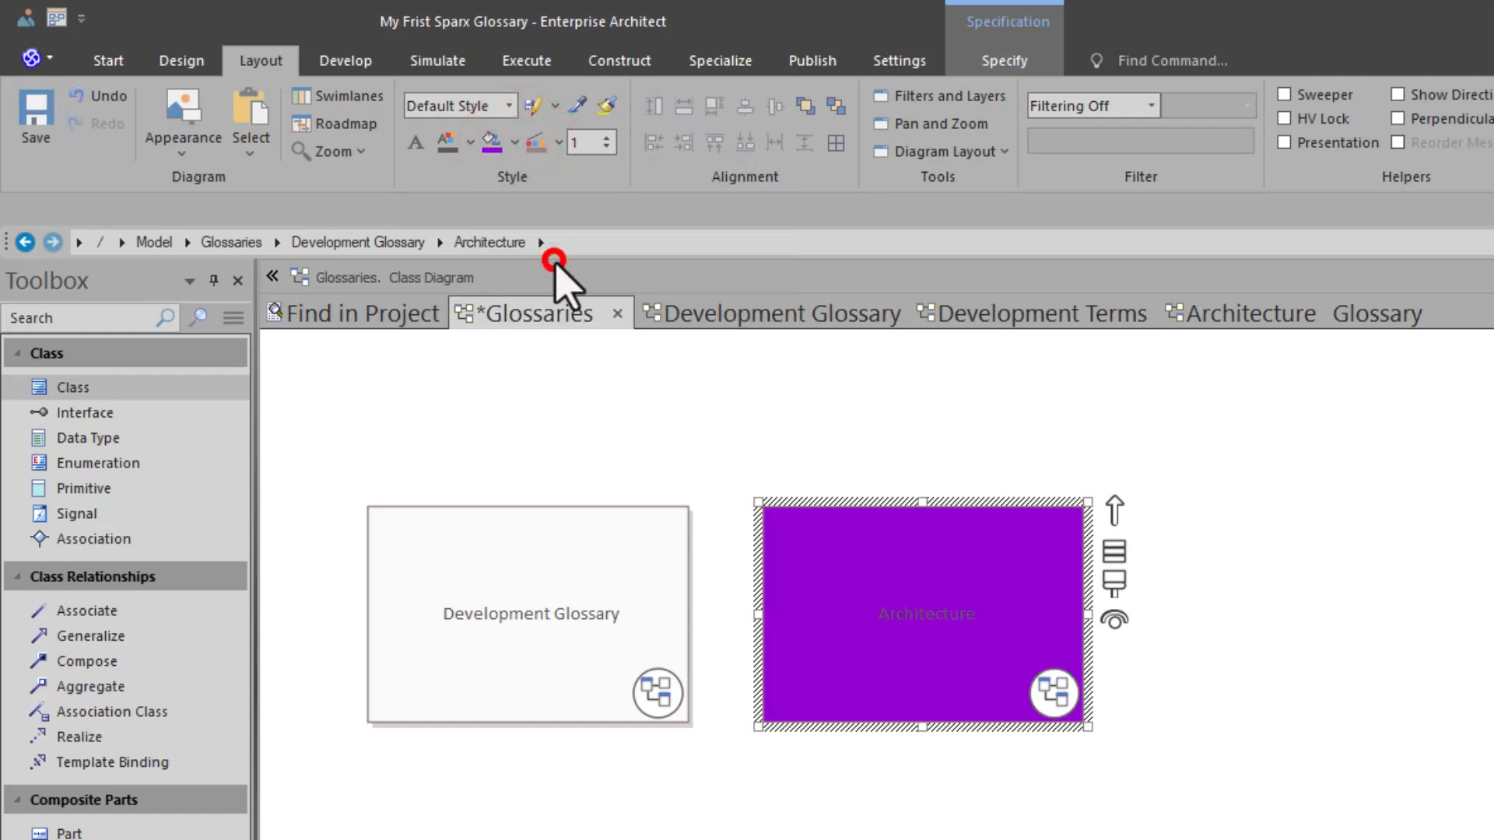
left_click(456, 142)
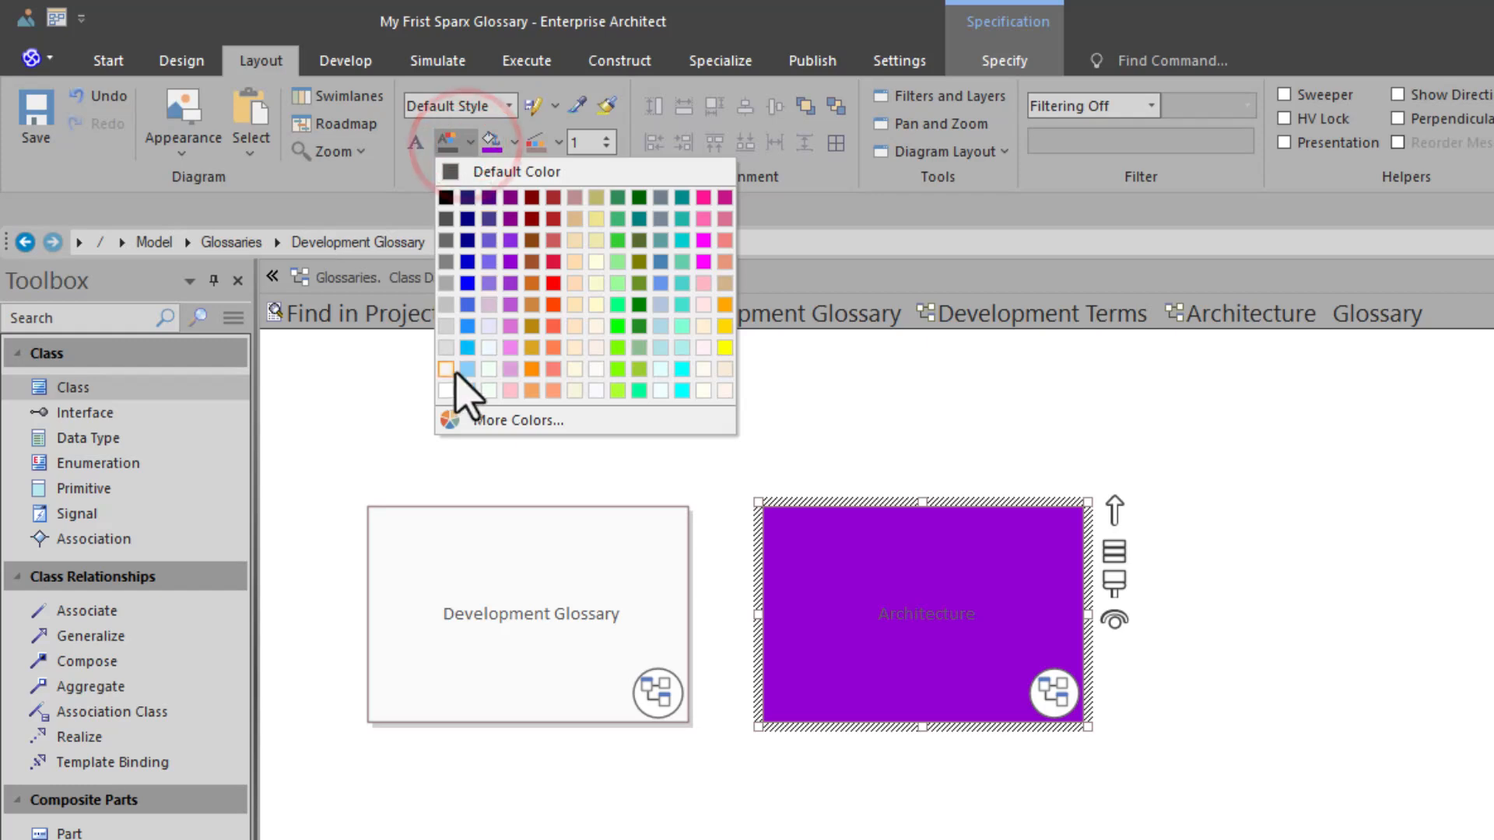
left_click(443, 388)
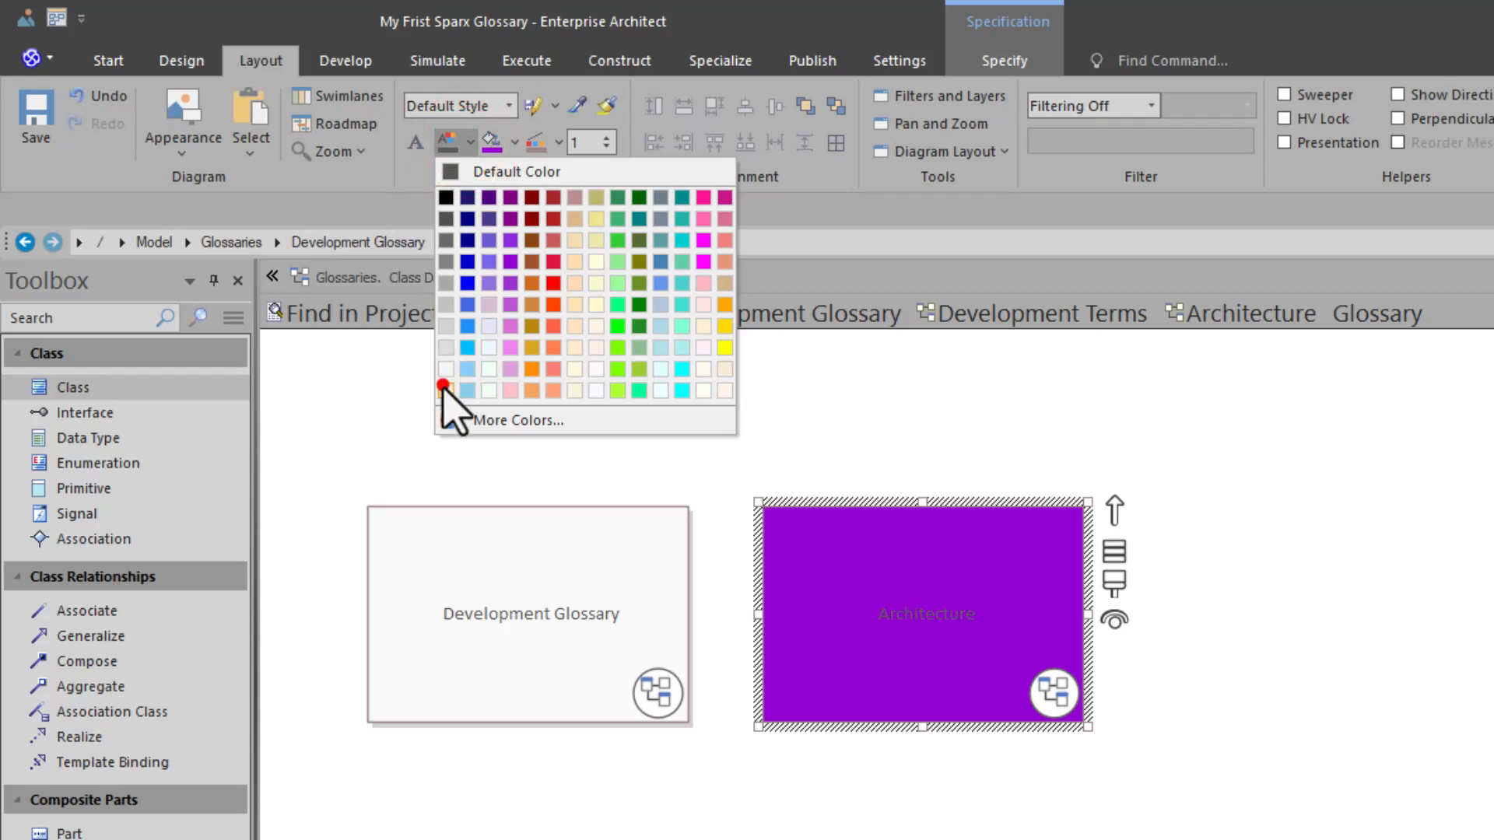
- Set the Architecture cell's font to Calibri Bold, size 16
left_click(414, 143)
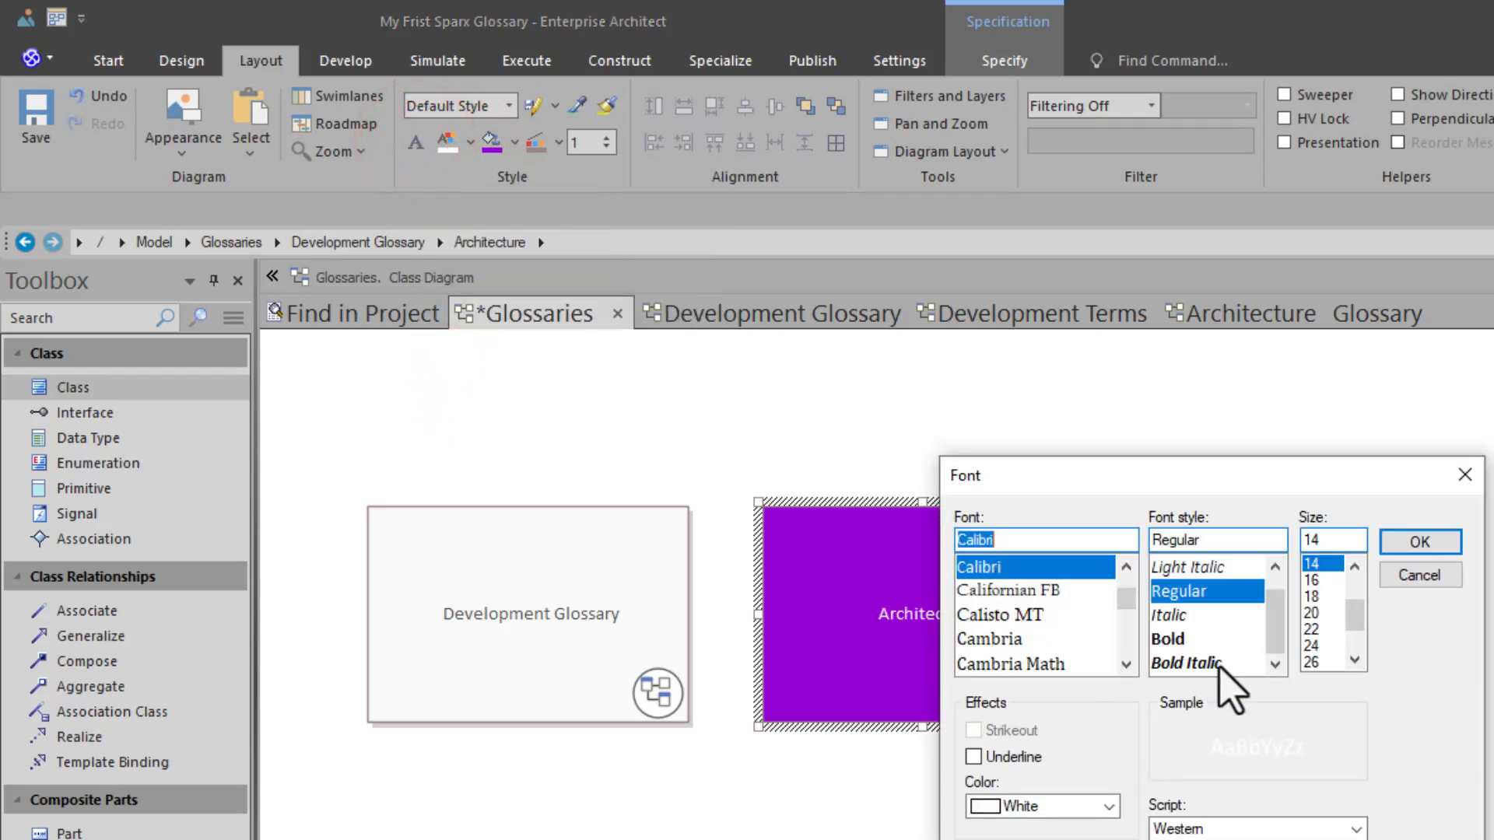
left_click(1202, 639)
left_click(1312, 580)
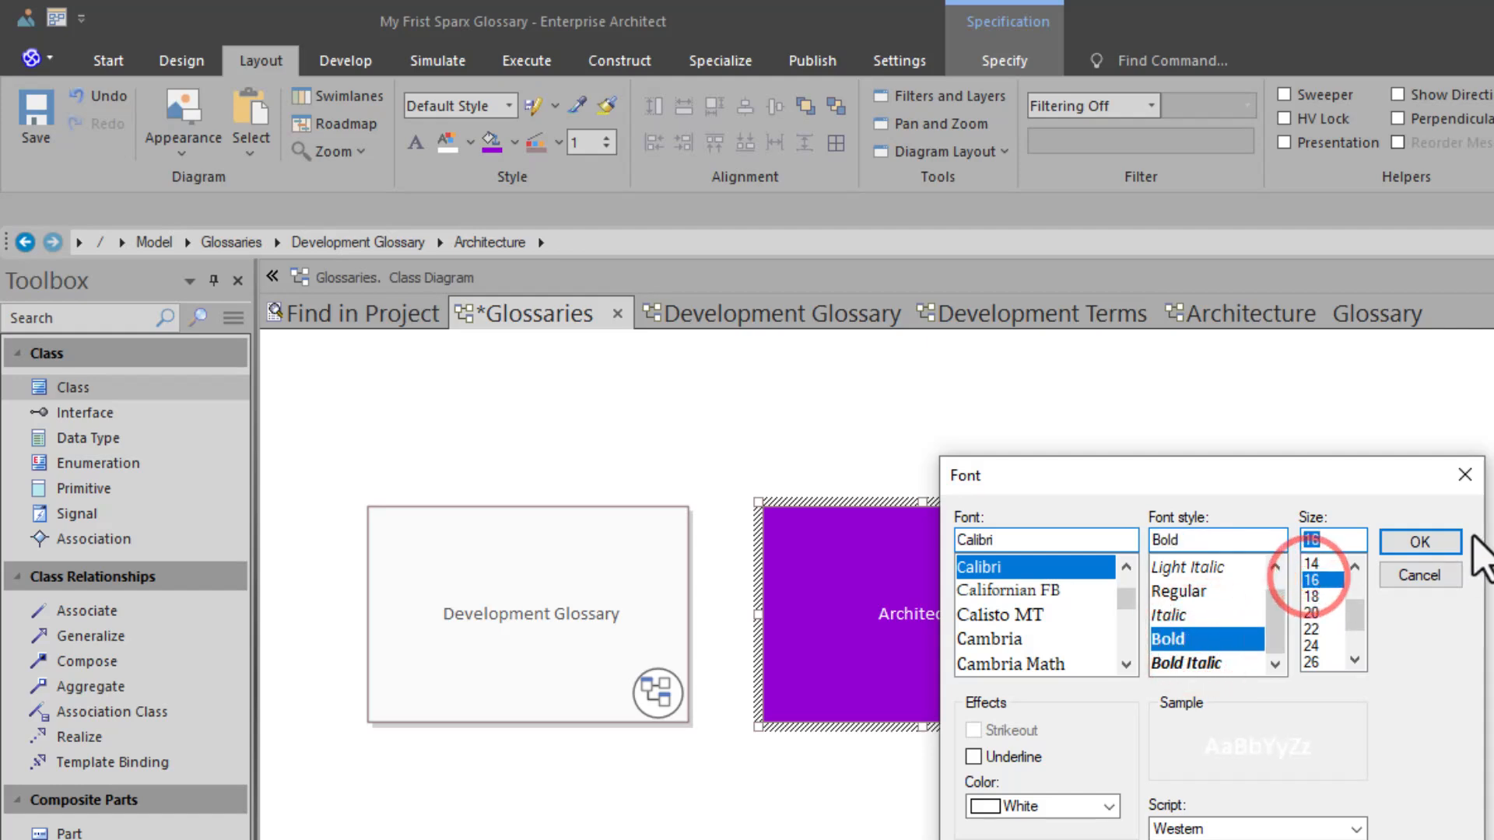
left_click(1454, 543)
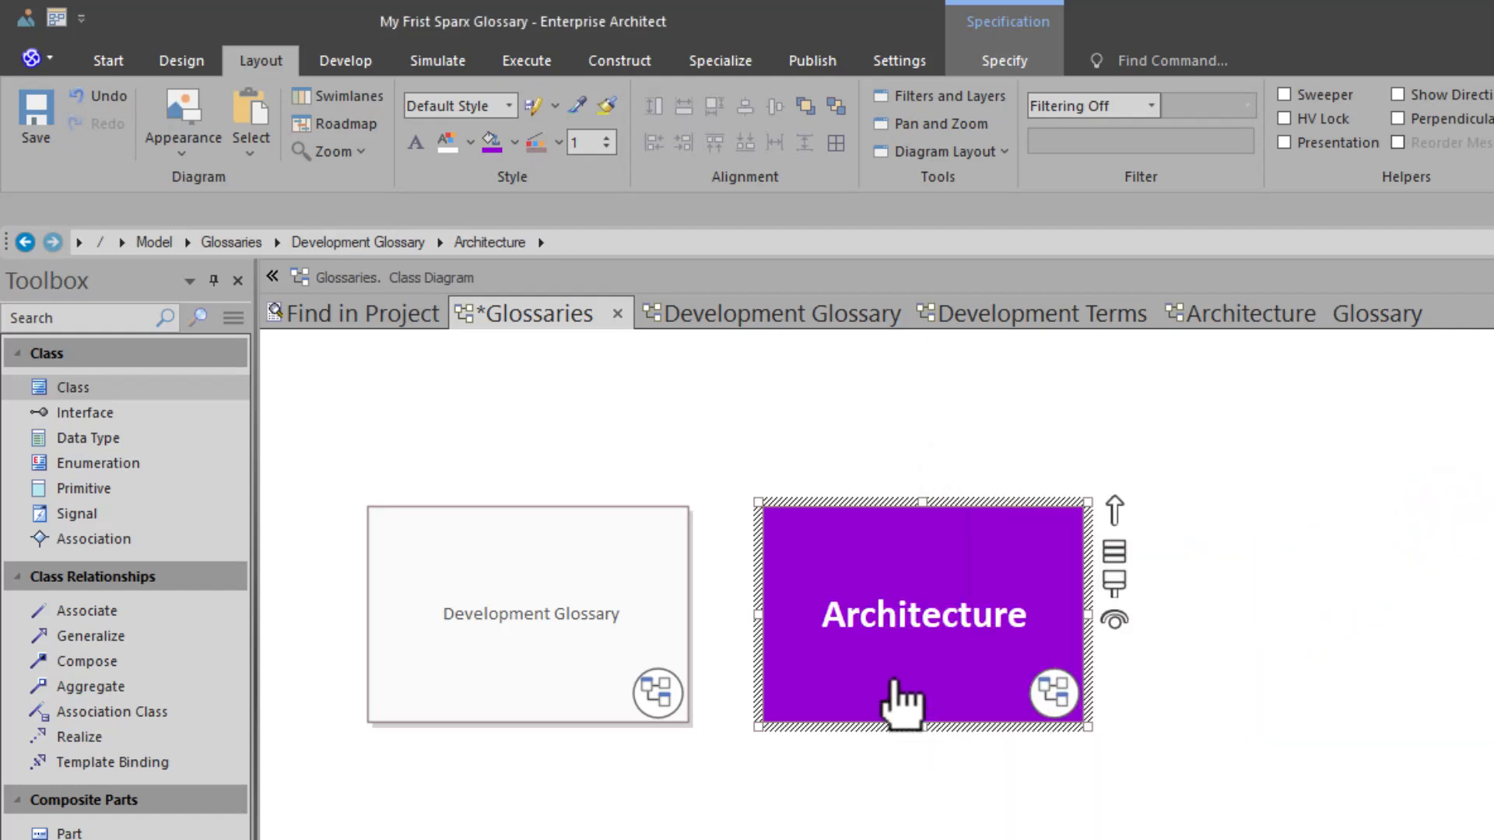
- Copy the Architecture cell's style onto the Development Glossary cell with the format painter, and save the Glossaries diagram
left_click(583, 104)
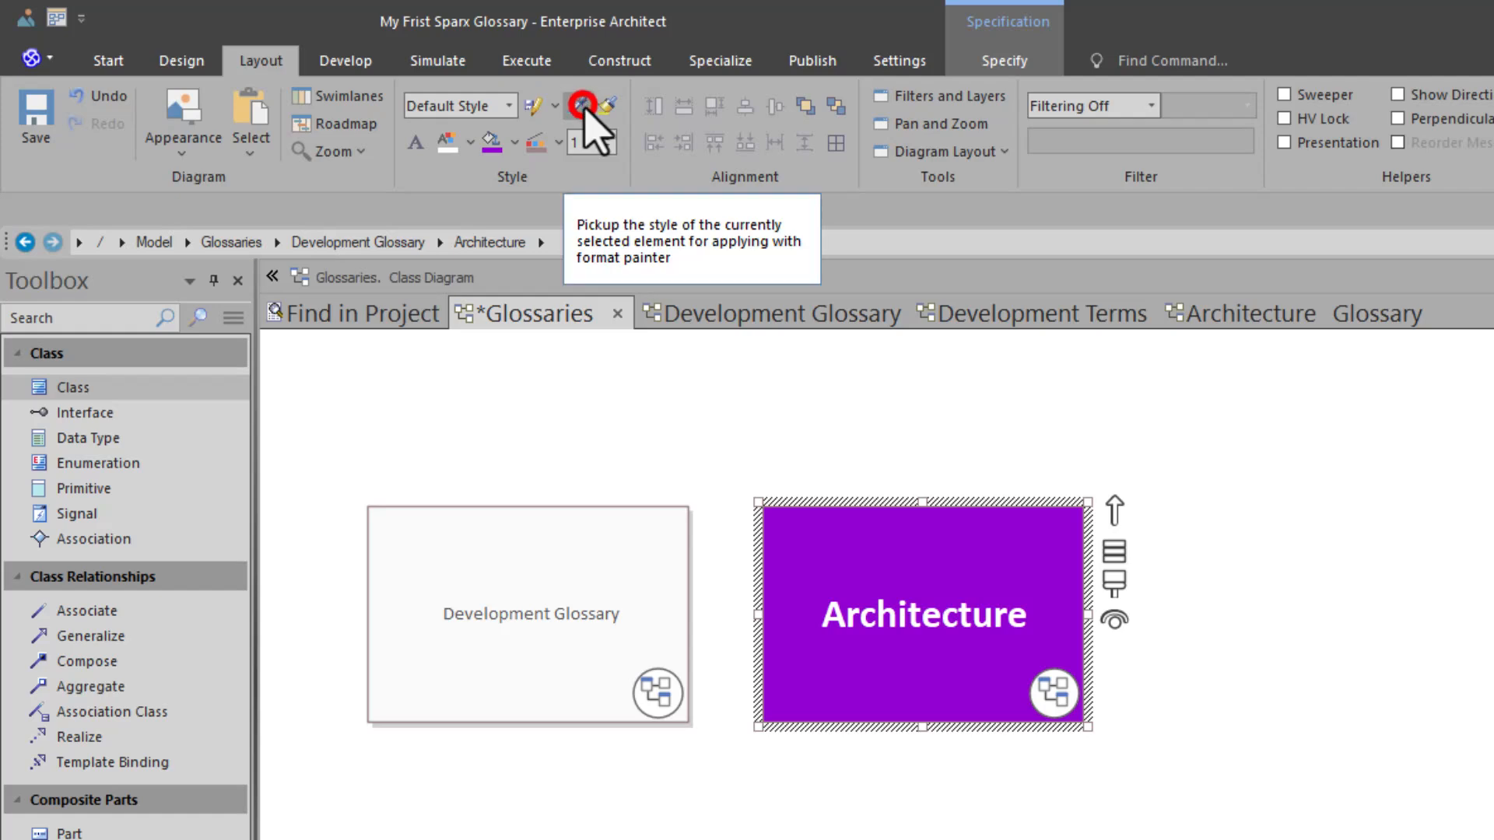
left_click(510, 507)
left_click(611, 105)
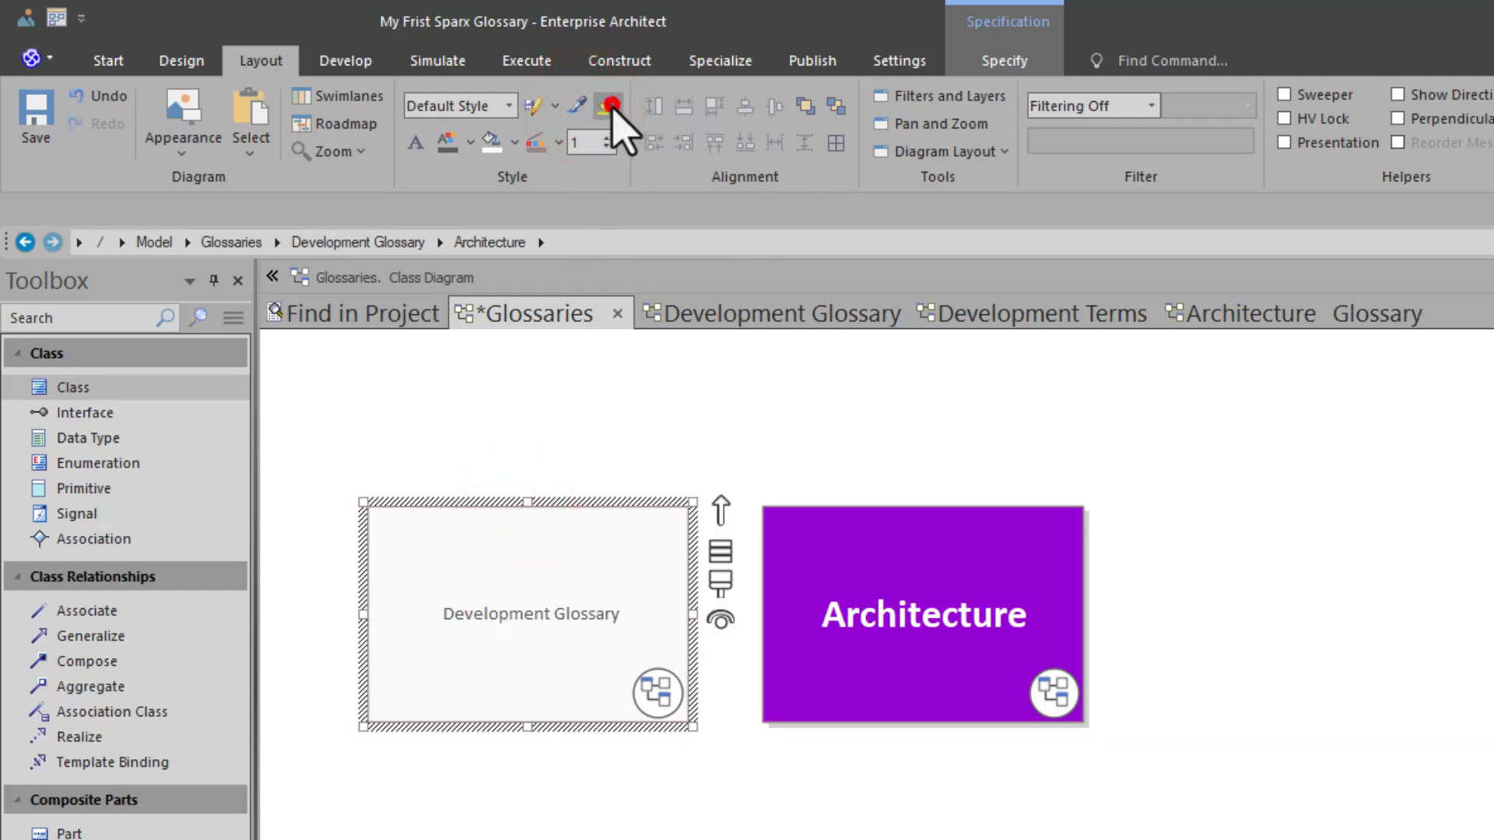
left_click(600, 786)
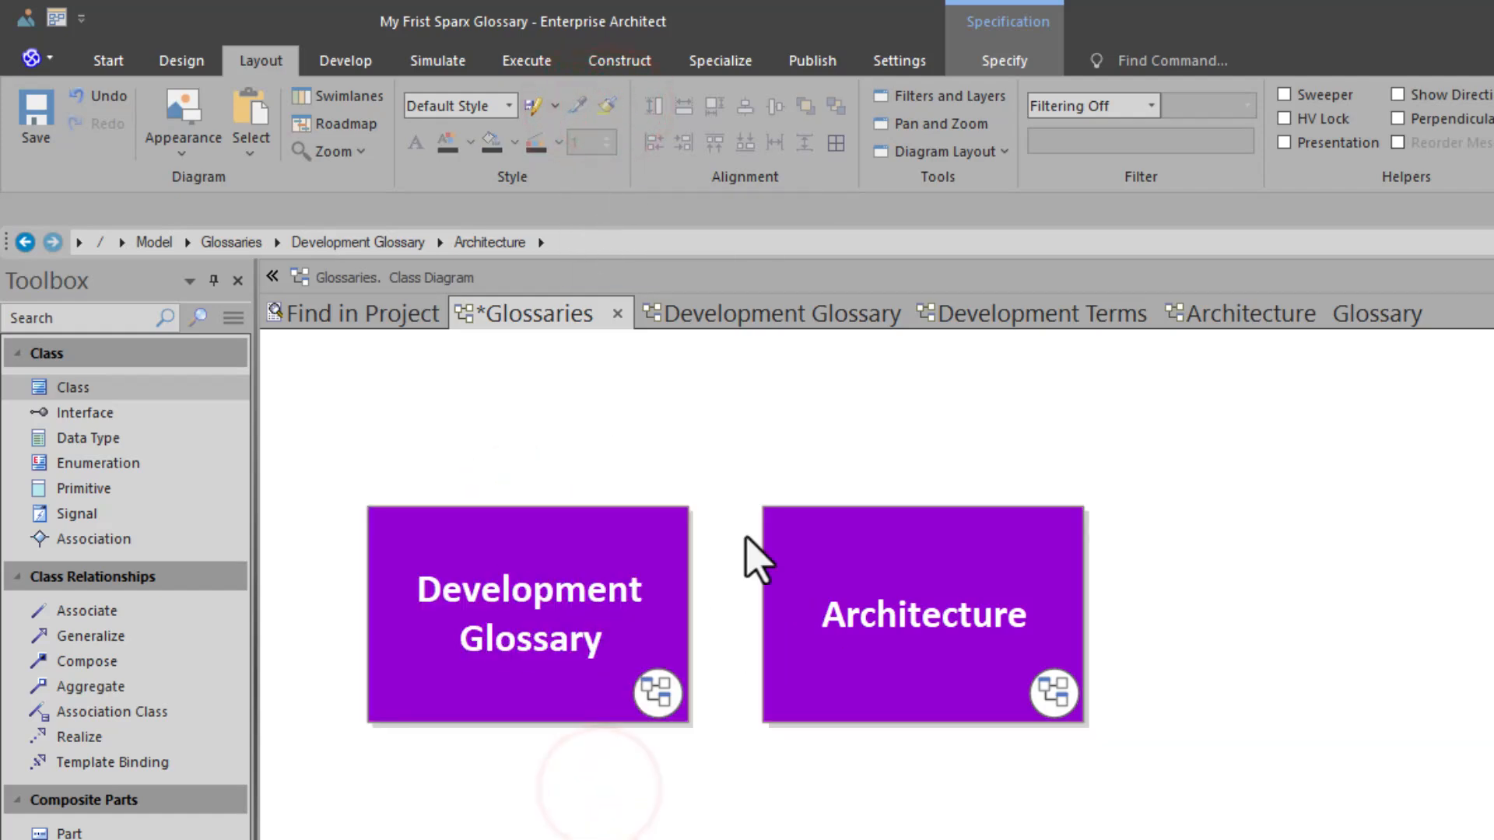
key("ctrl+s")
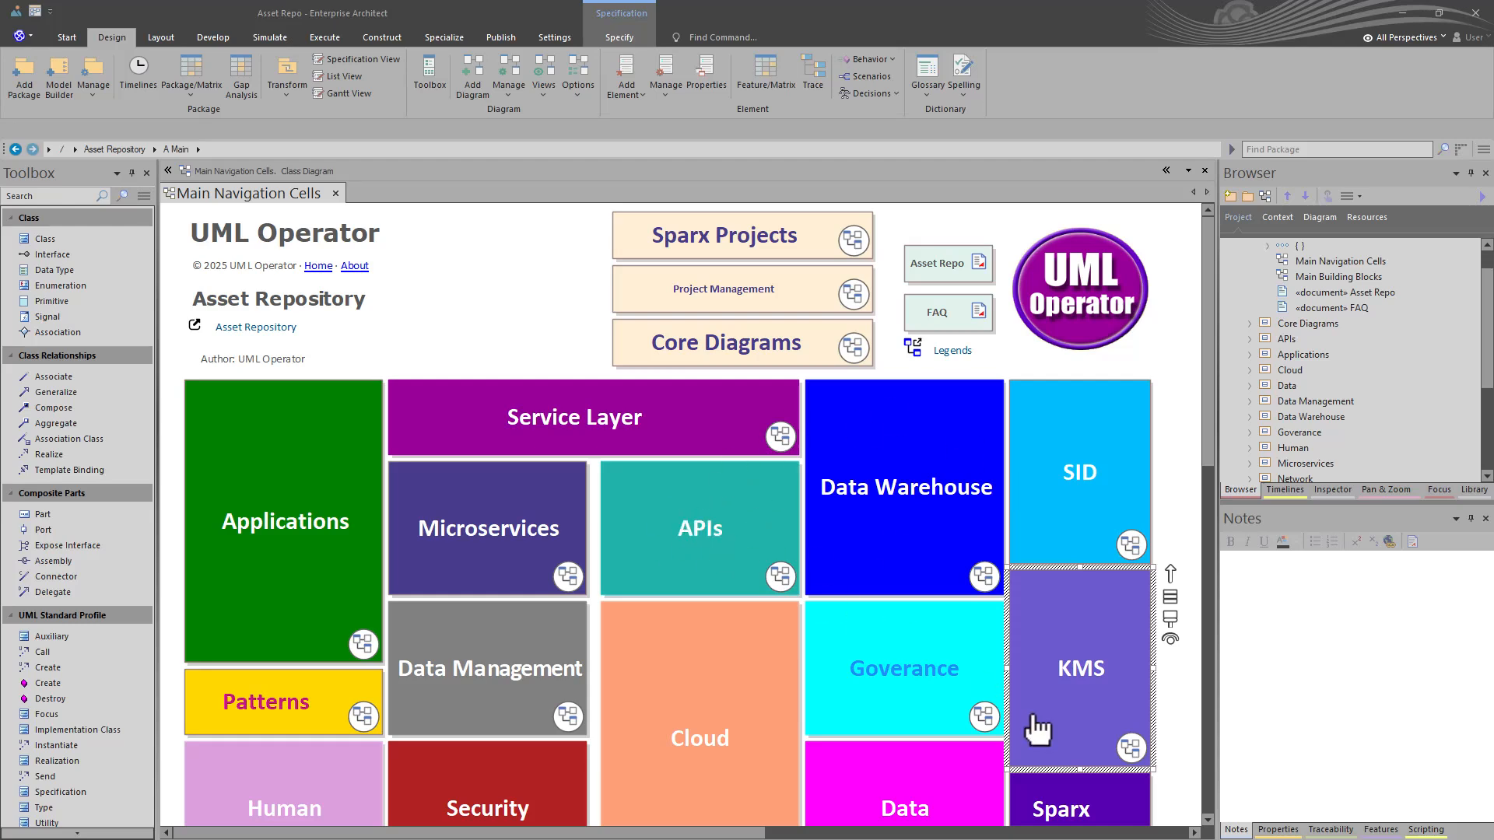
- Go through the KMS and Glossaries navigation cells to the Business Architecture glossary and look at its Bundle term
double_click(1083, 684)
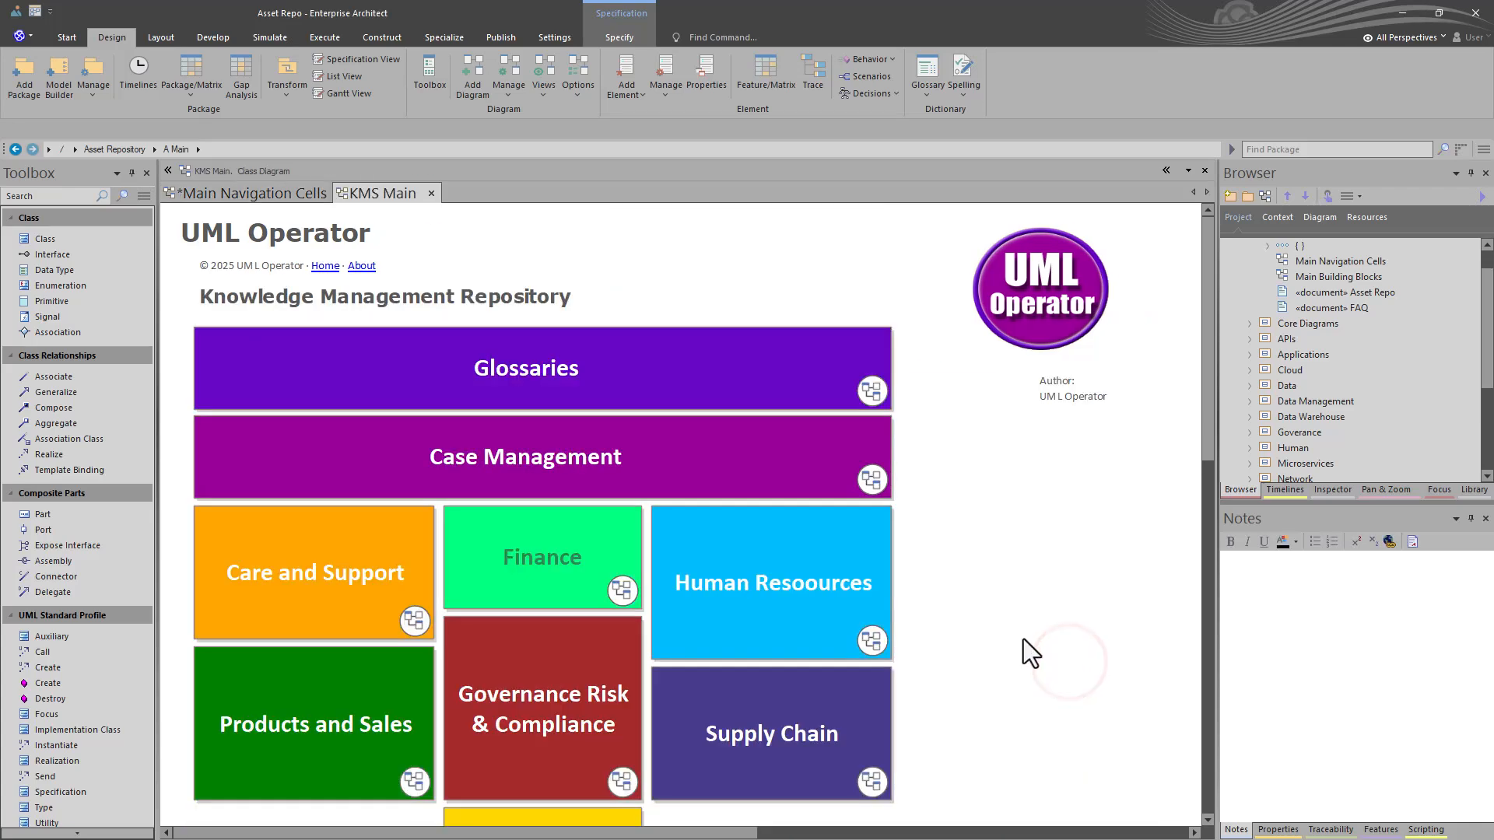
double_click(630, 393)
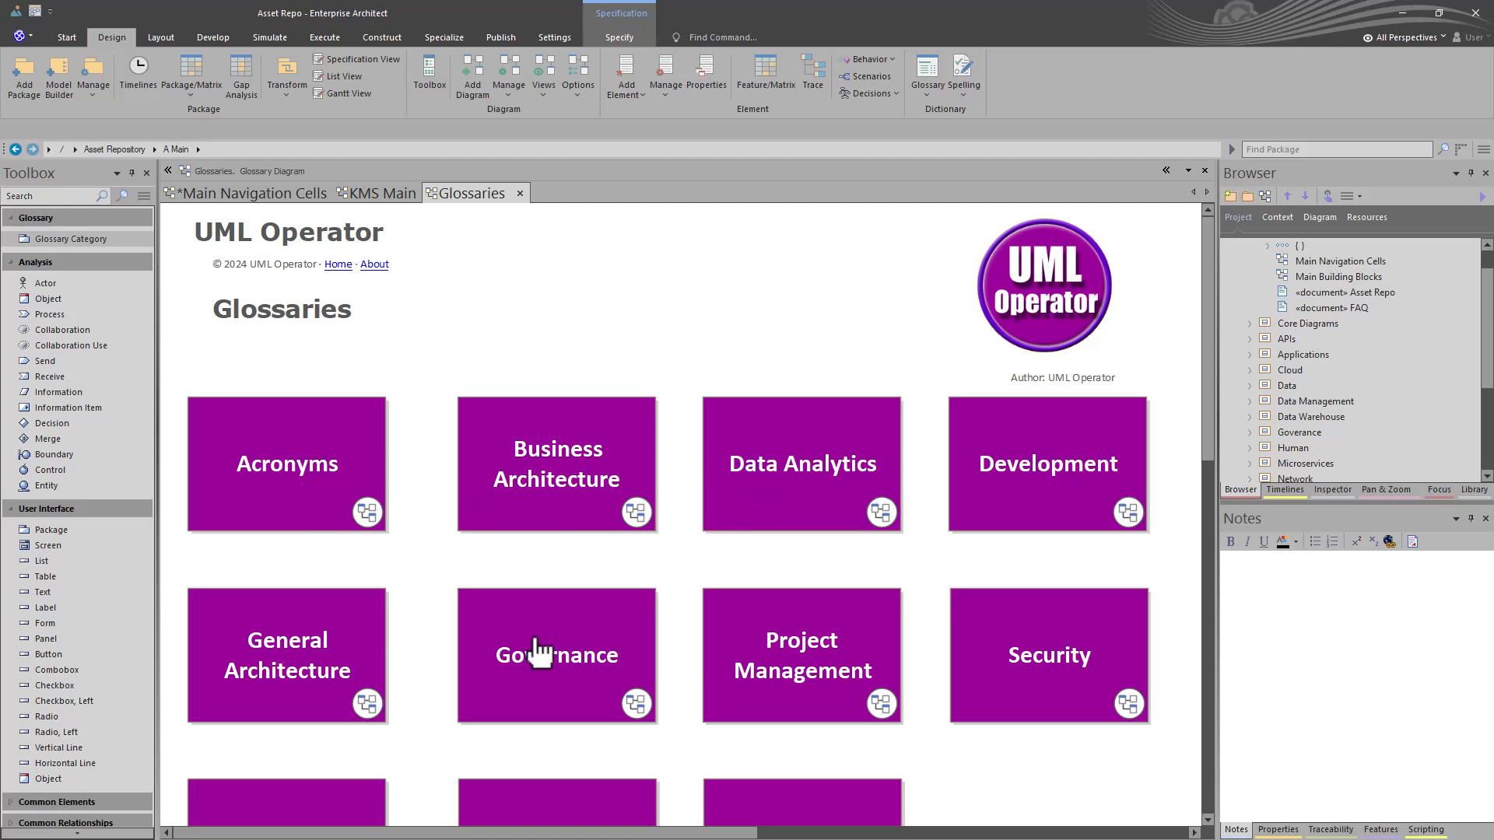
double_click(601, 502)
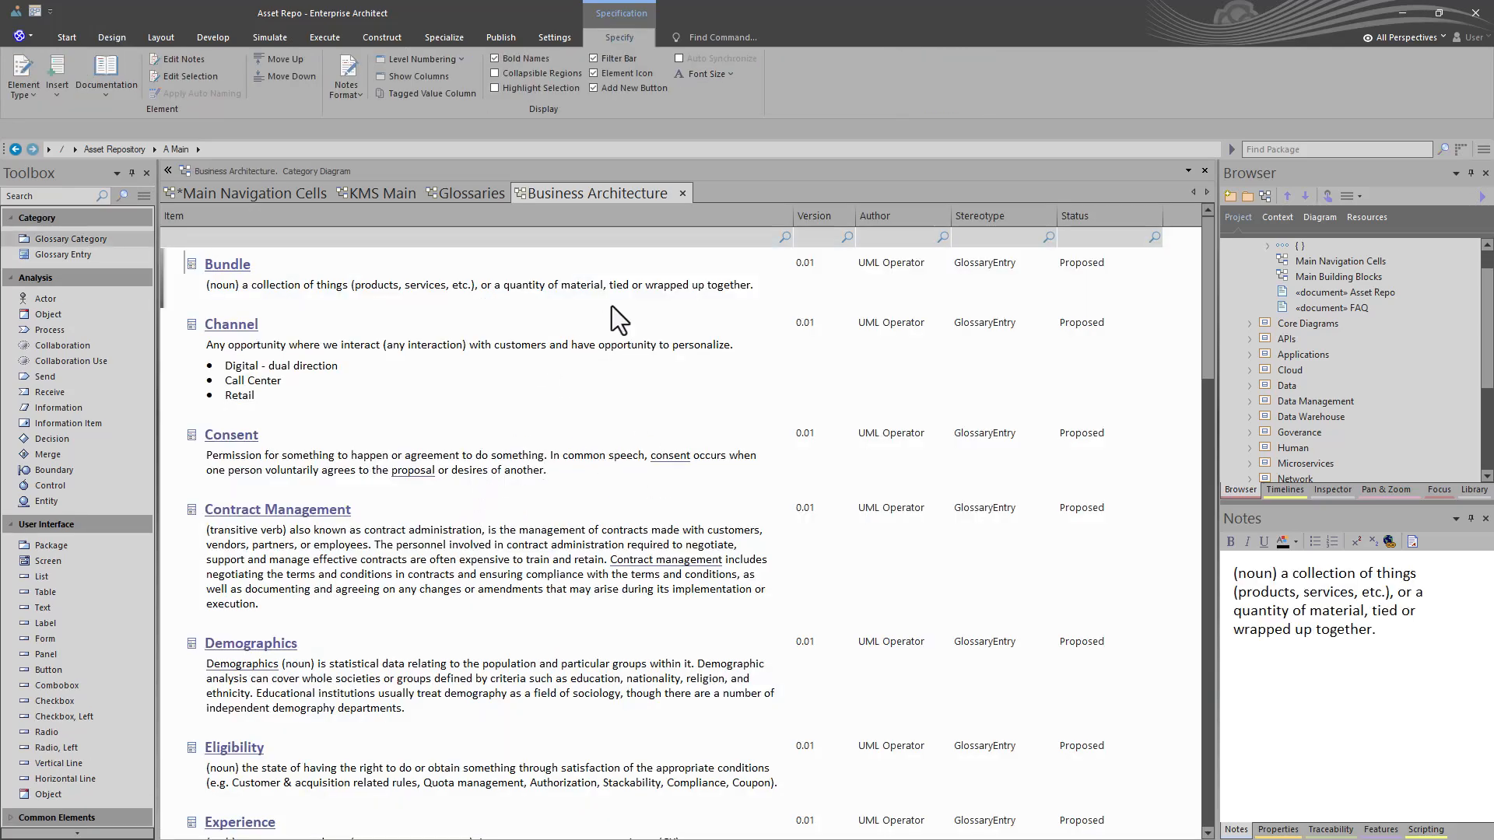
left_click(519, 291)
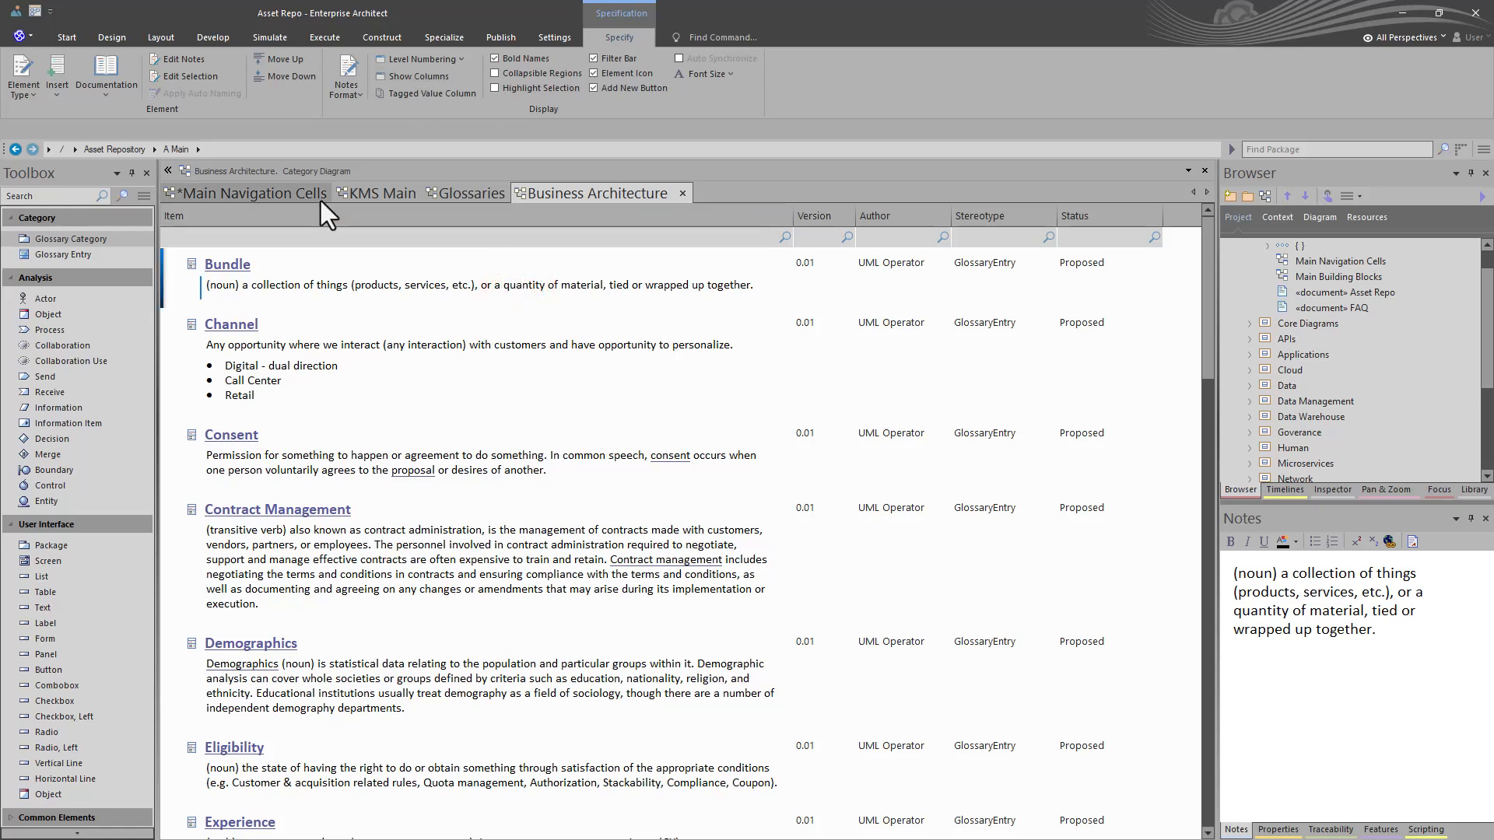
- Open the project glossary list and examine the properties of the Profile term in the Security glossary
left_click(109, 37)
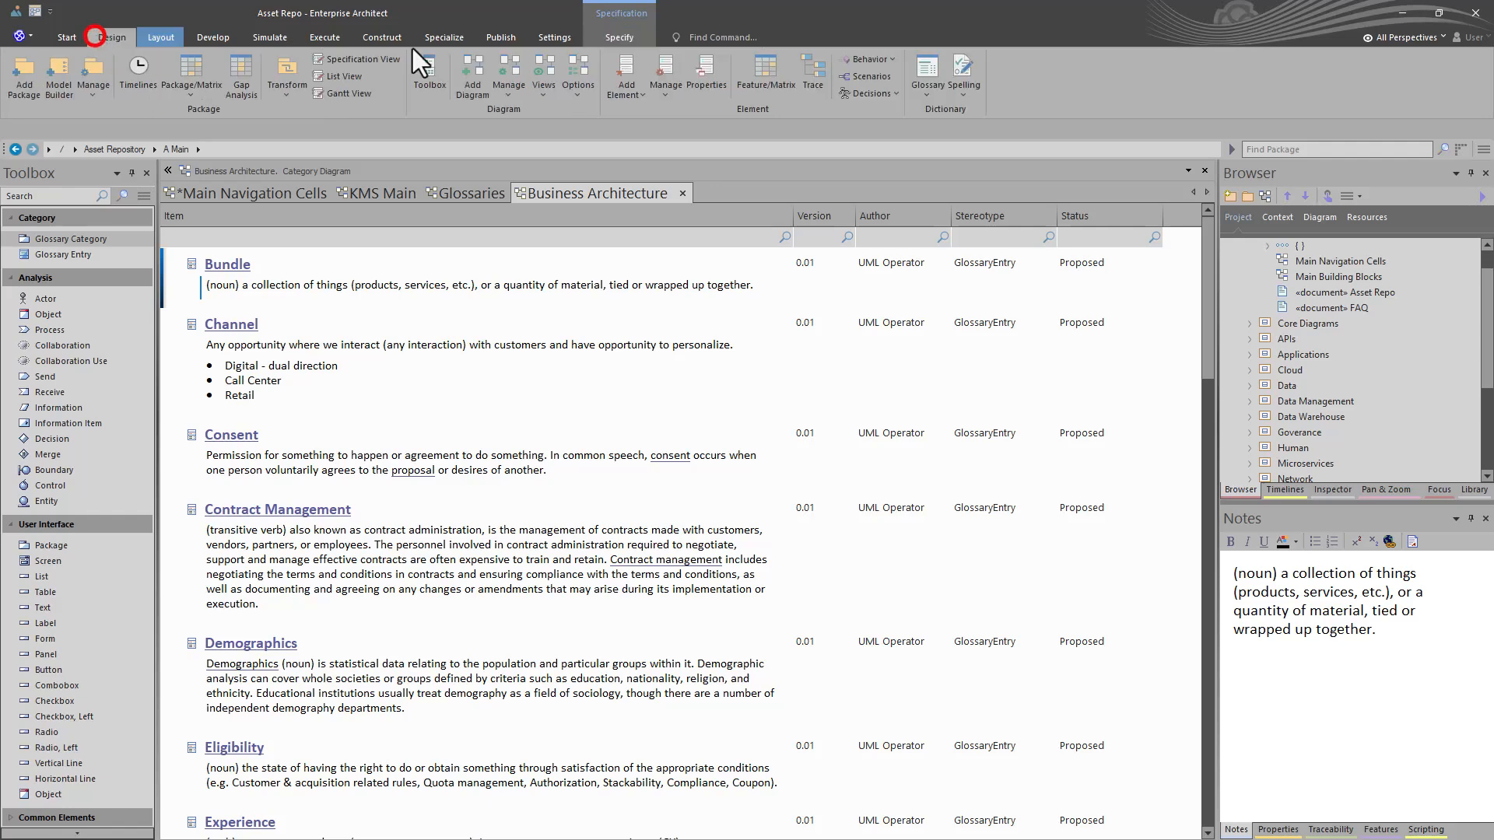
left_click(931, 78)
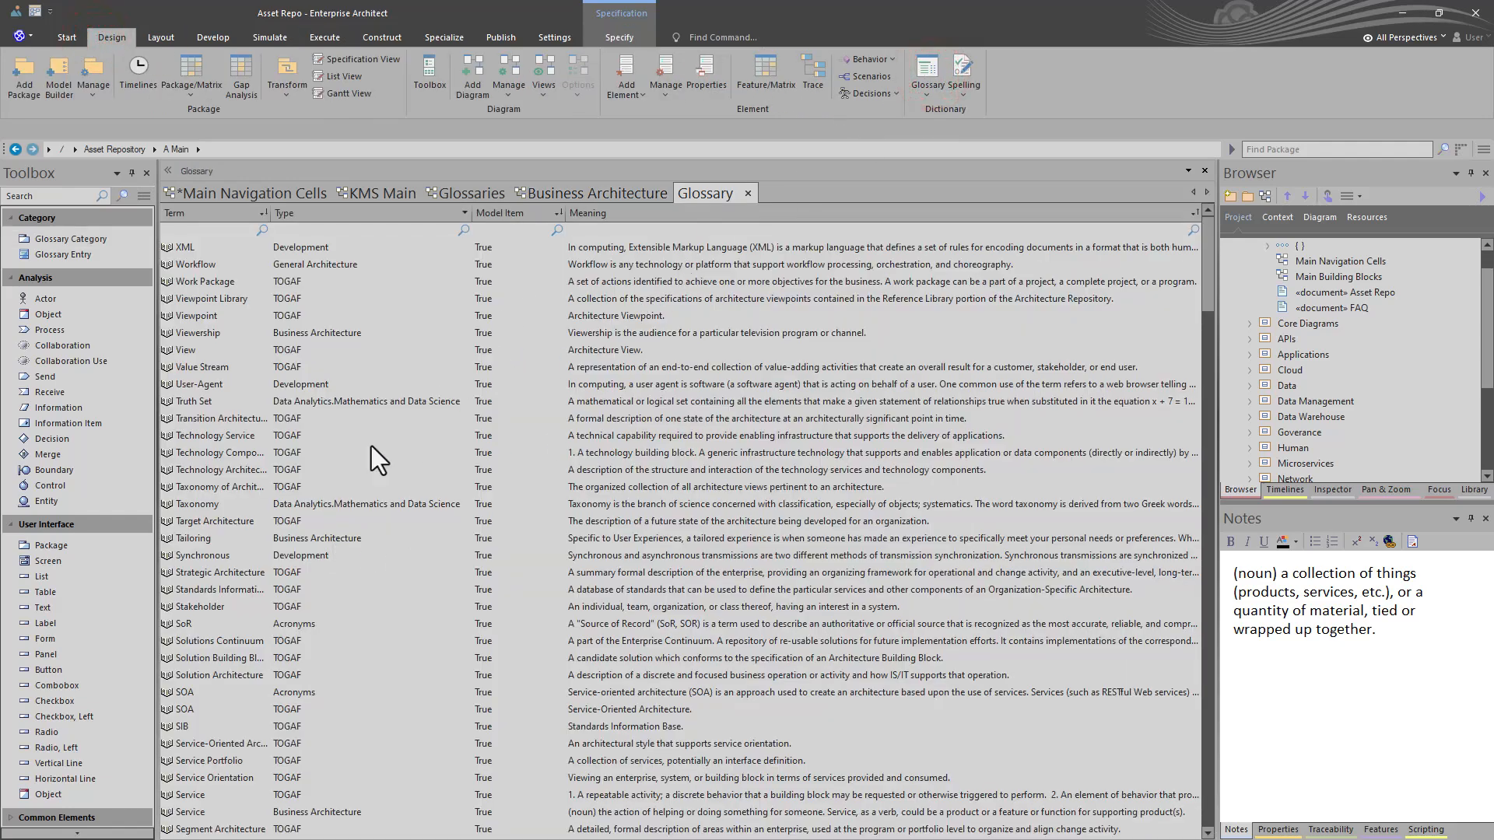
scroll(353, 495, "down", 13)
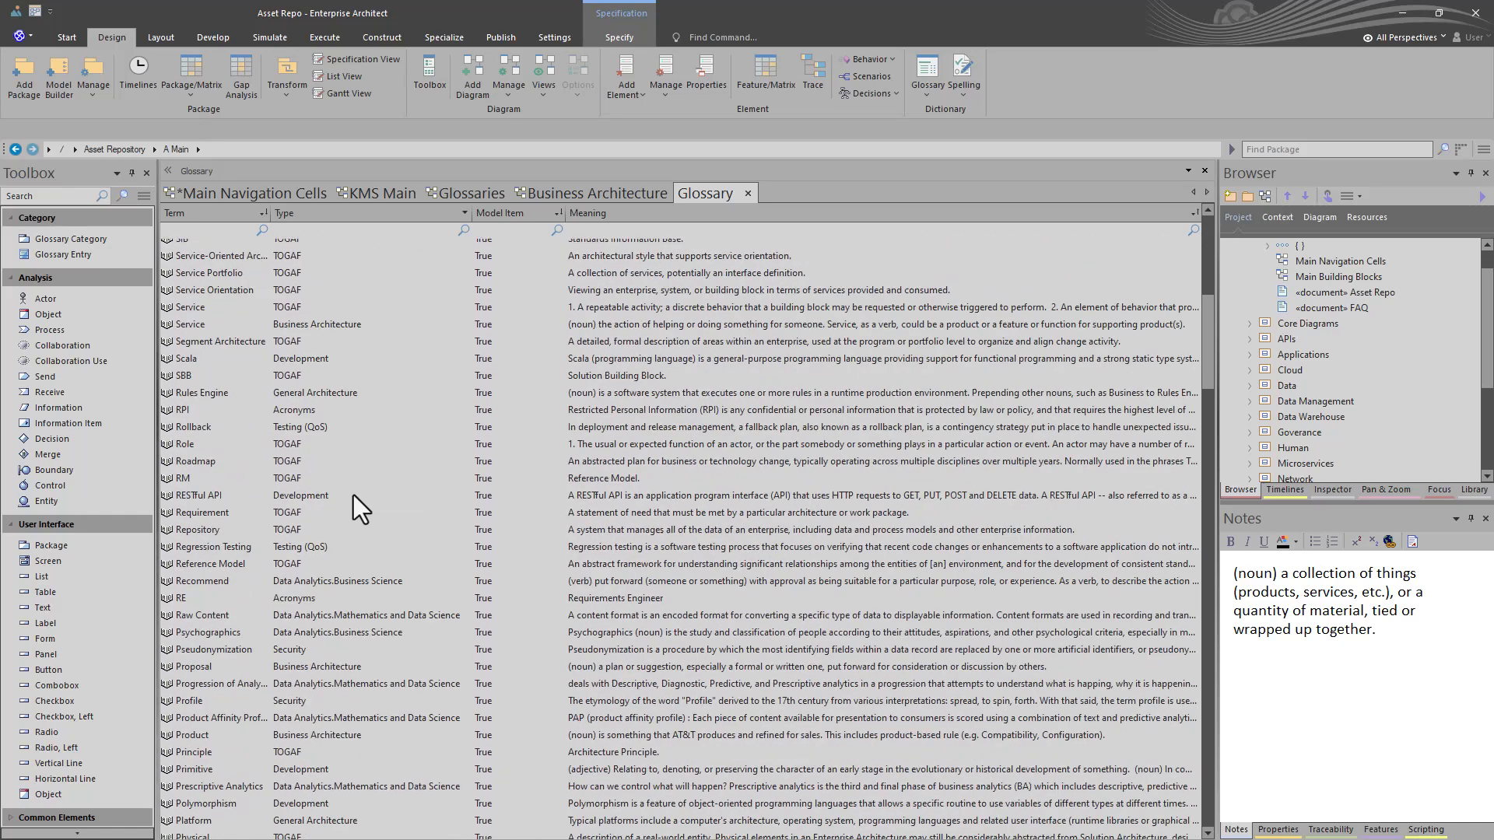
scroll(353, 495, "down", 2)
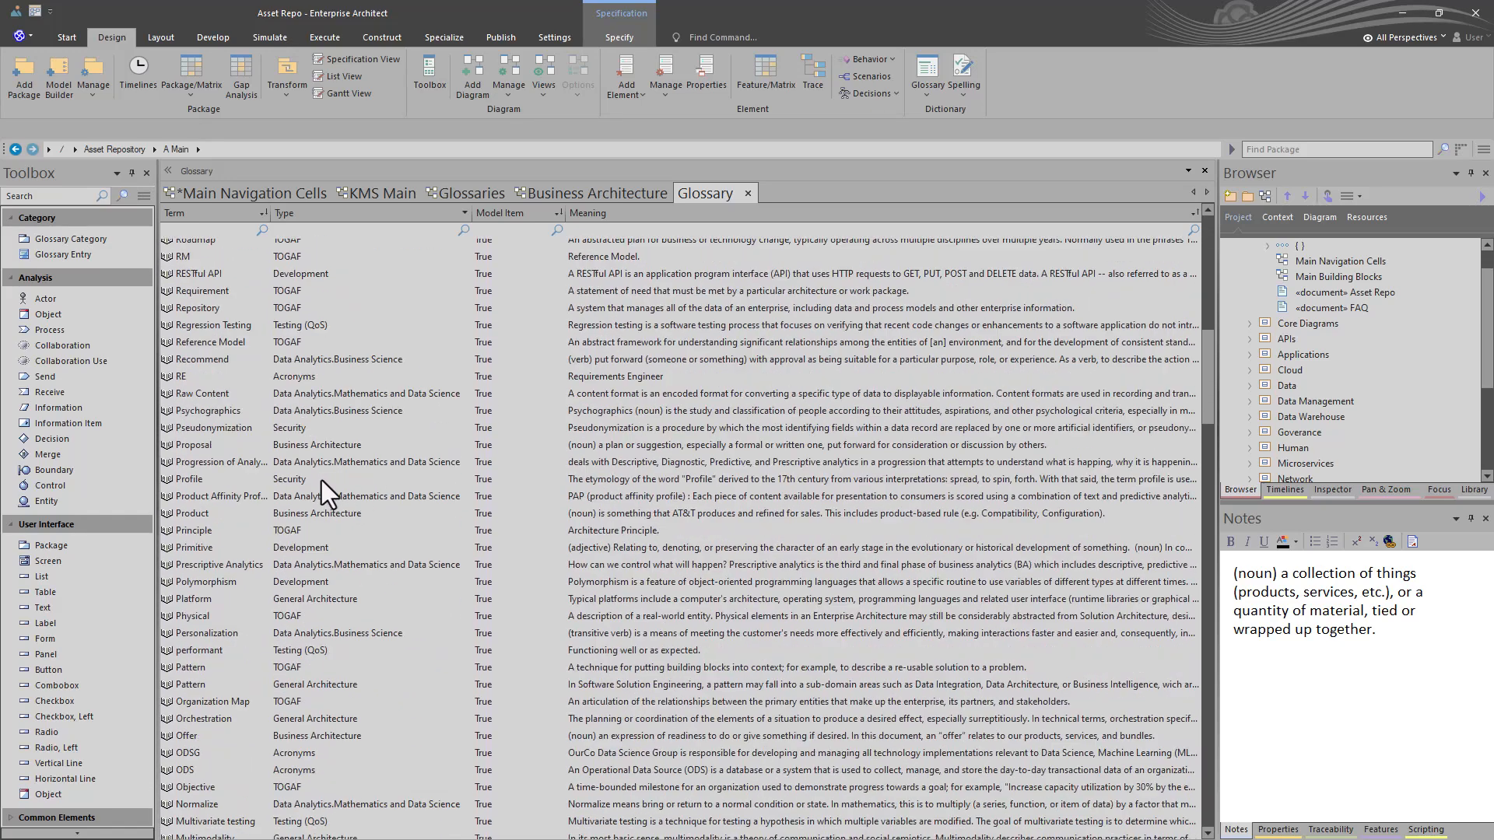
left_click(321, 480)
double_click(337, 479)
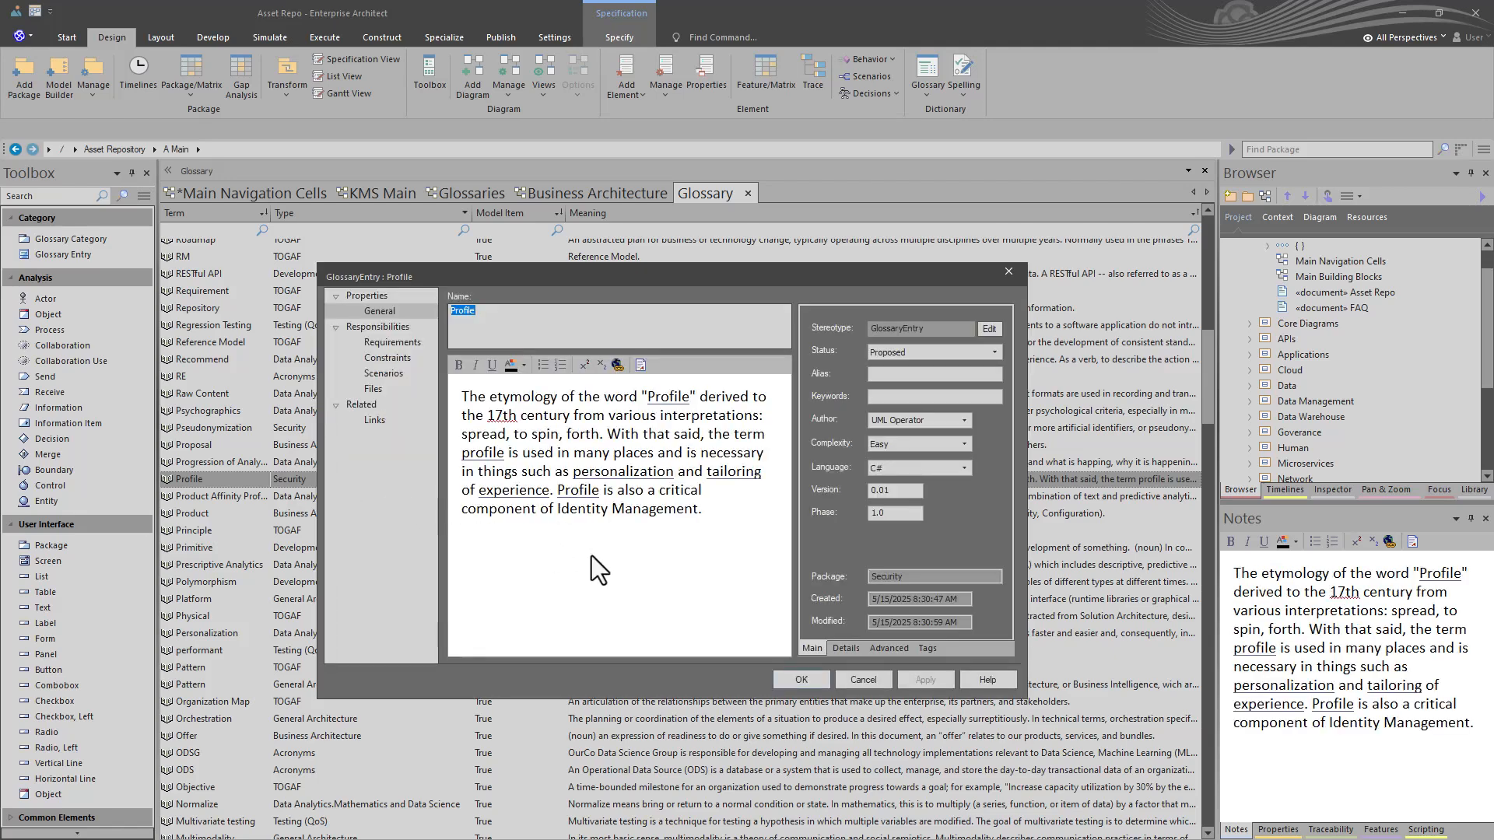
left_click(855, 679)
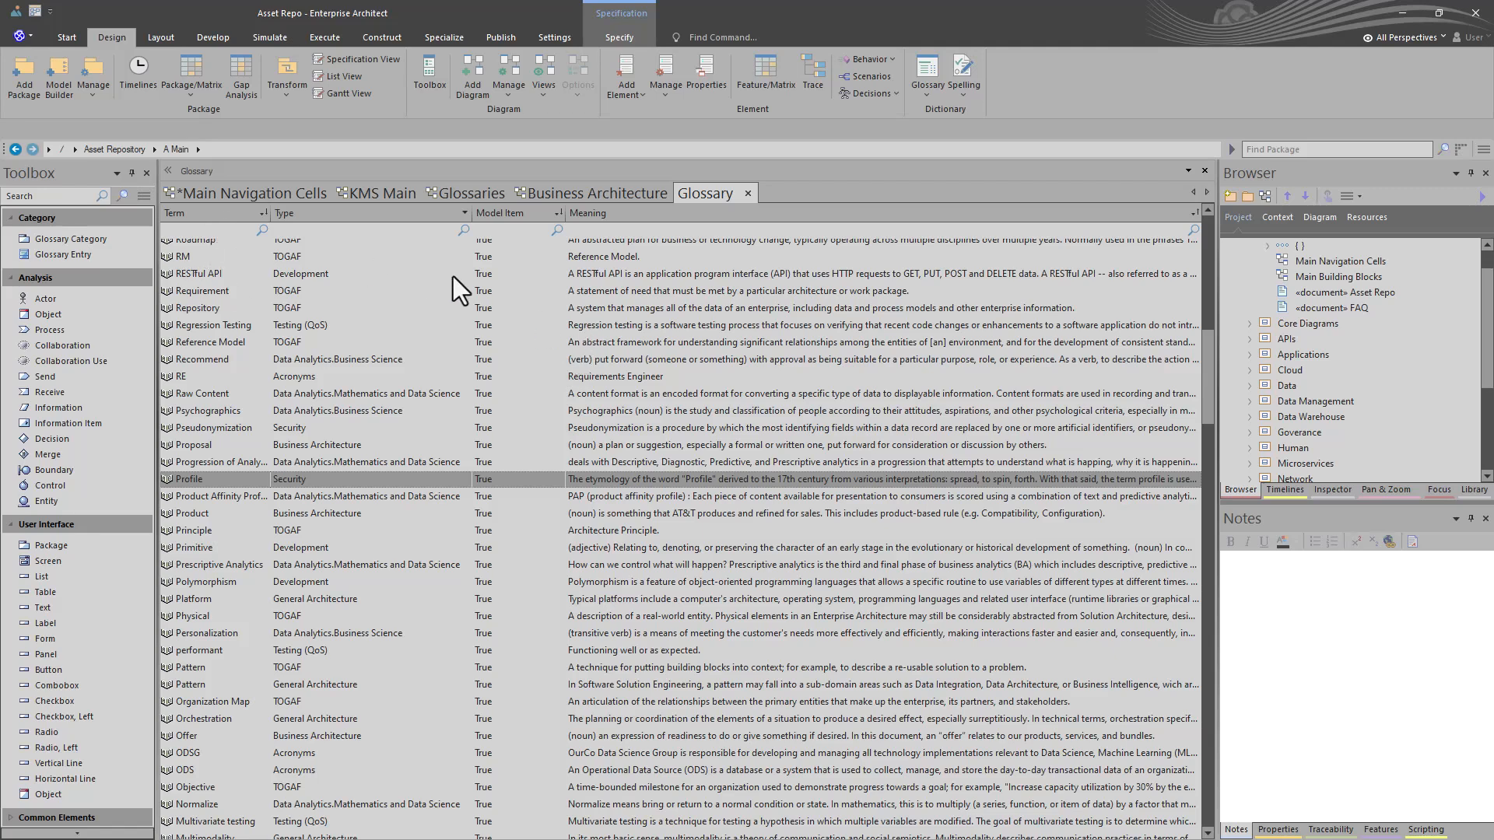
- Examine the properties of the TOGAF glossary's Repository term
left_click(624, 315)
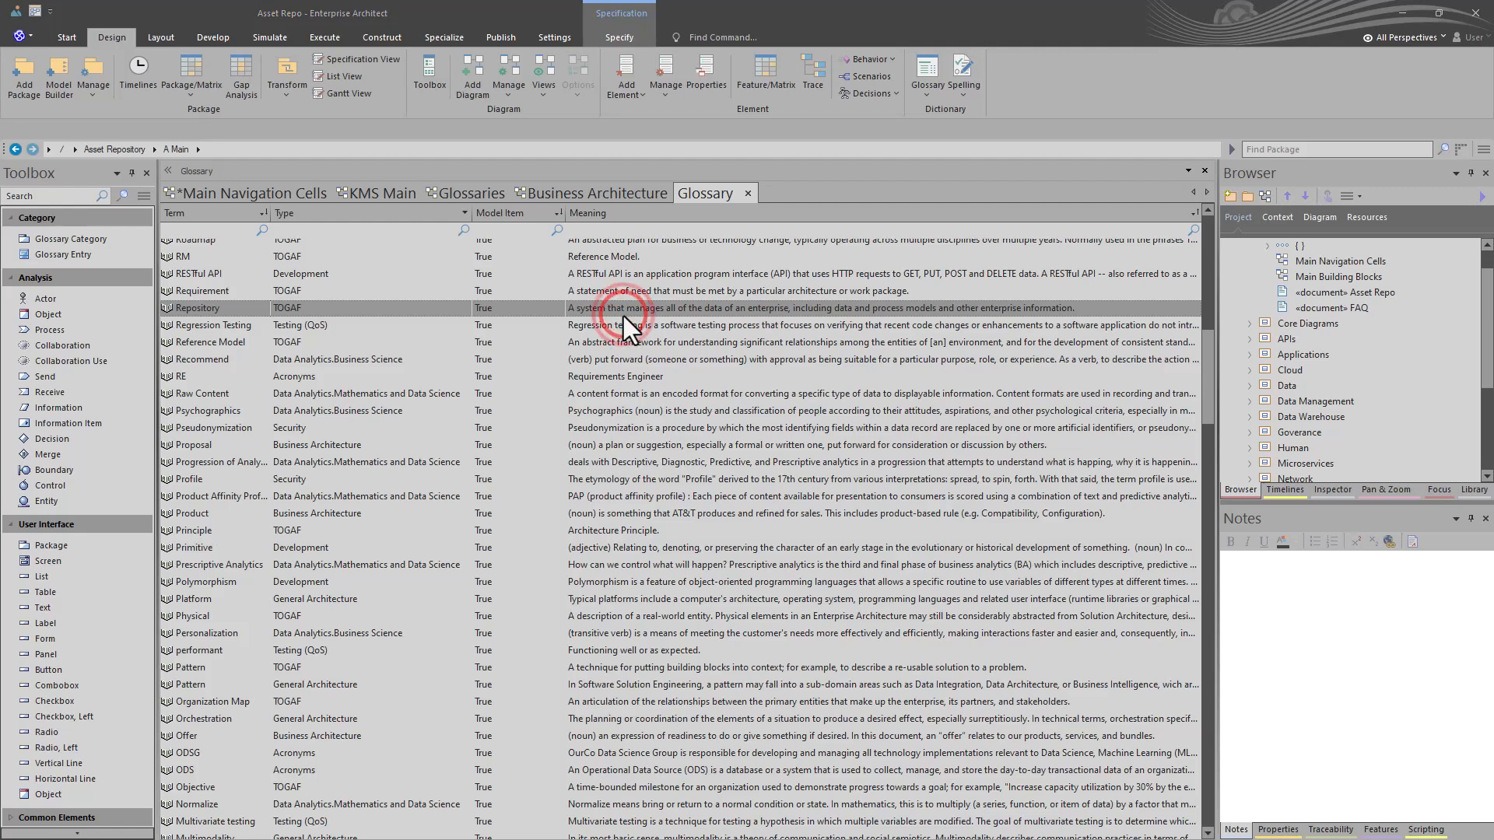
double_click(623, 316)
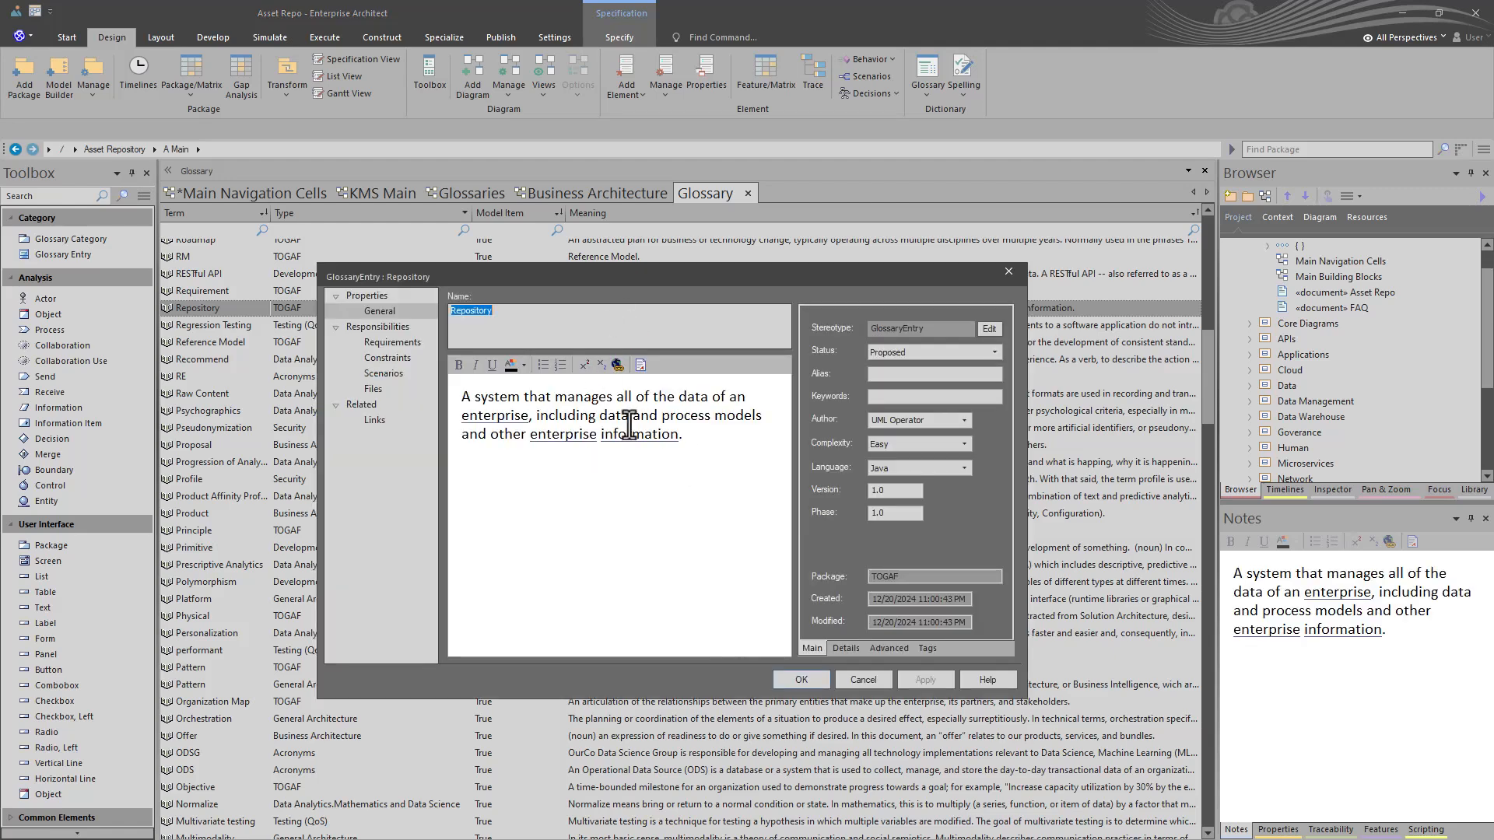
left_click(856, 677)
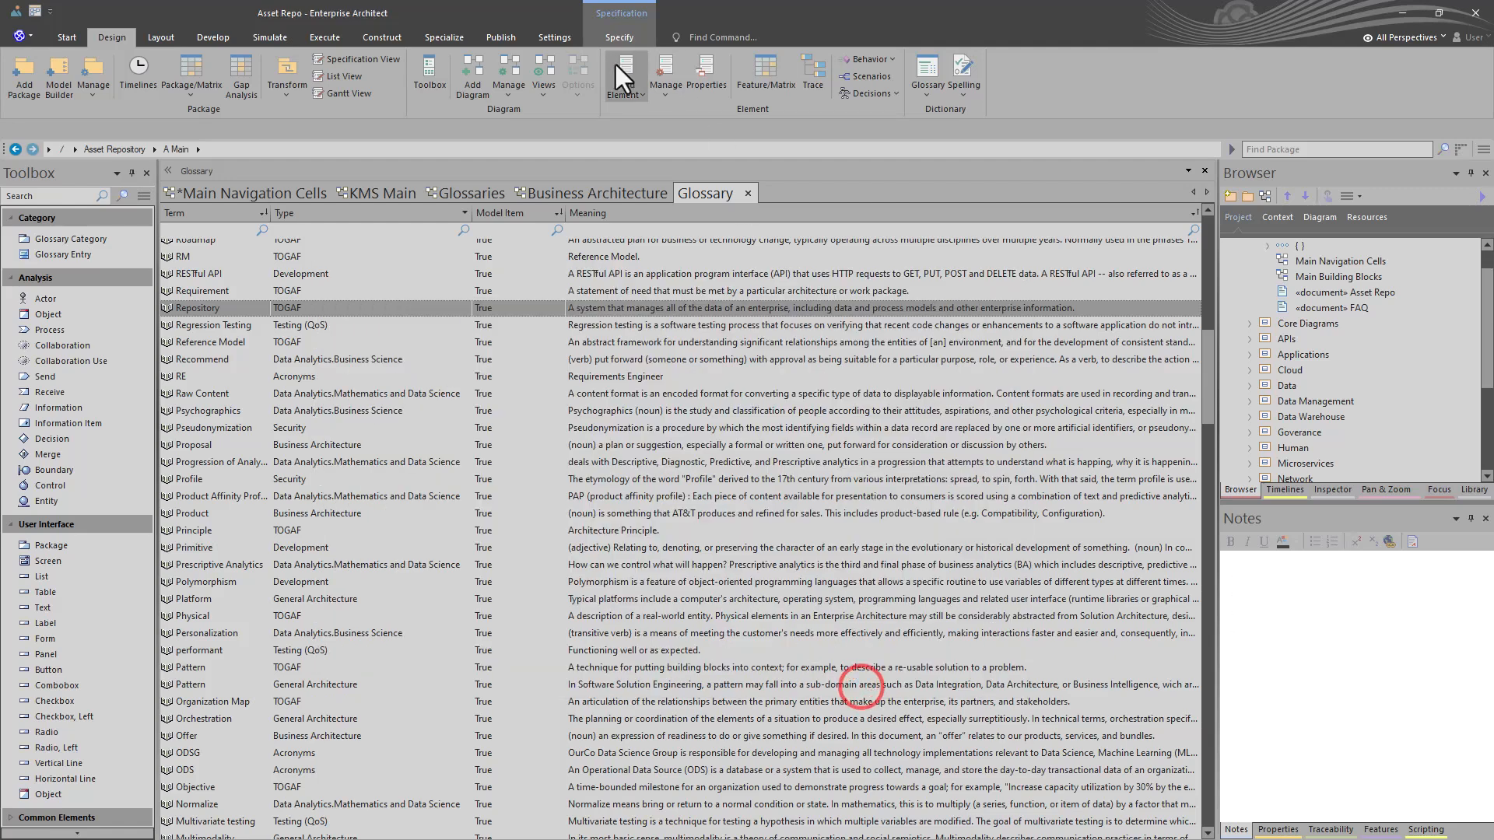
- Look back through the open Business Architecture, Glossaries and KMS Main diagrams and return to the glossary list
left_click(575, 193)
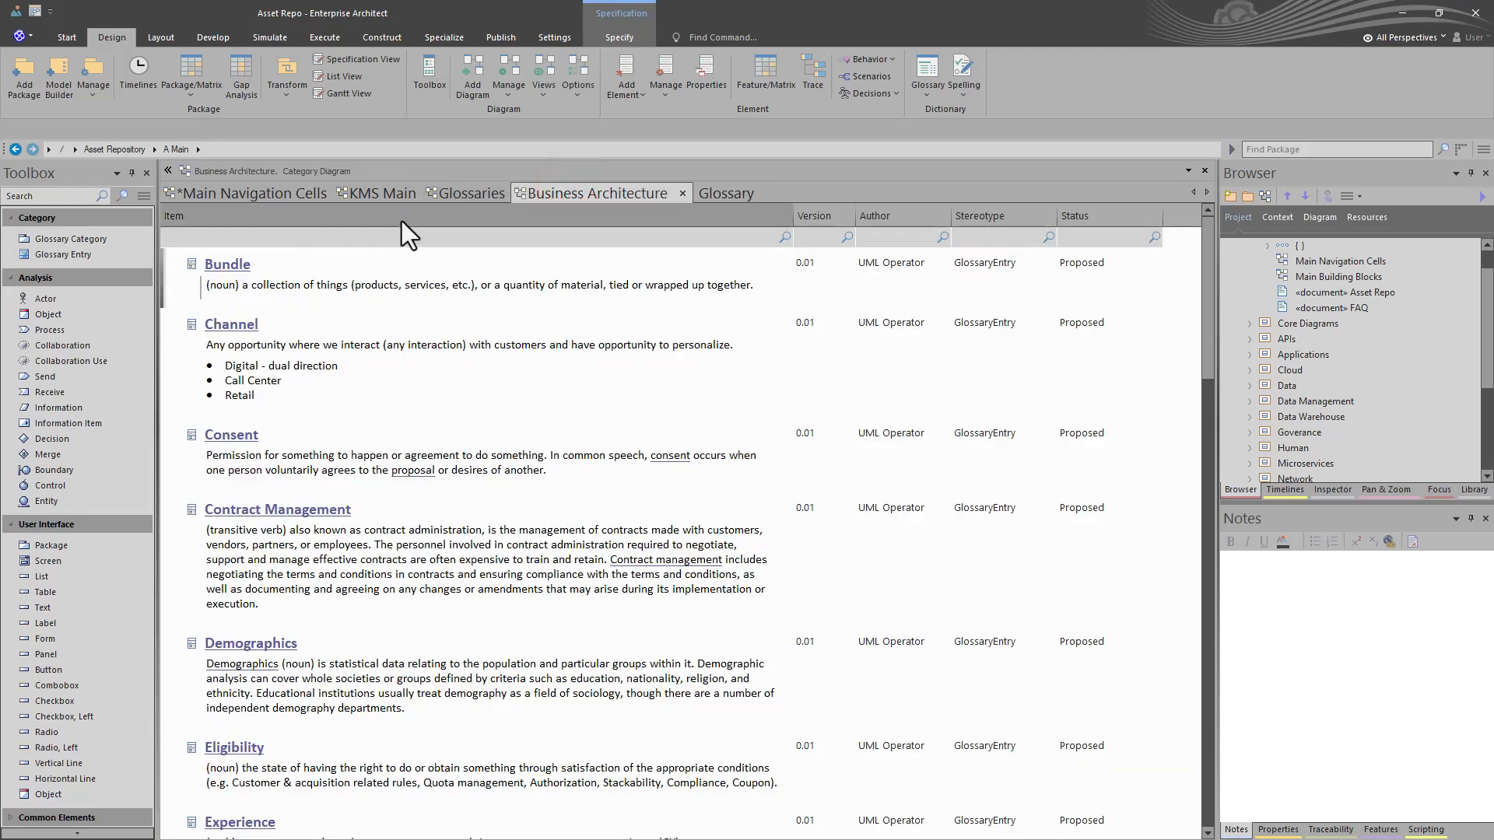
left_click(456, 192)
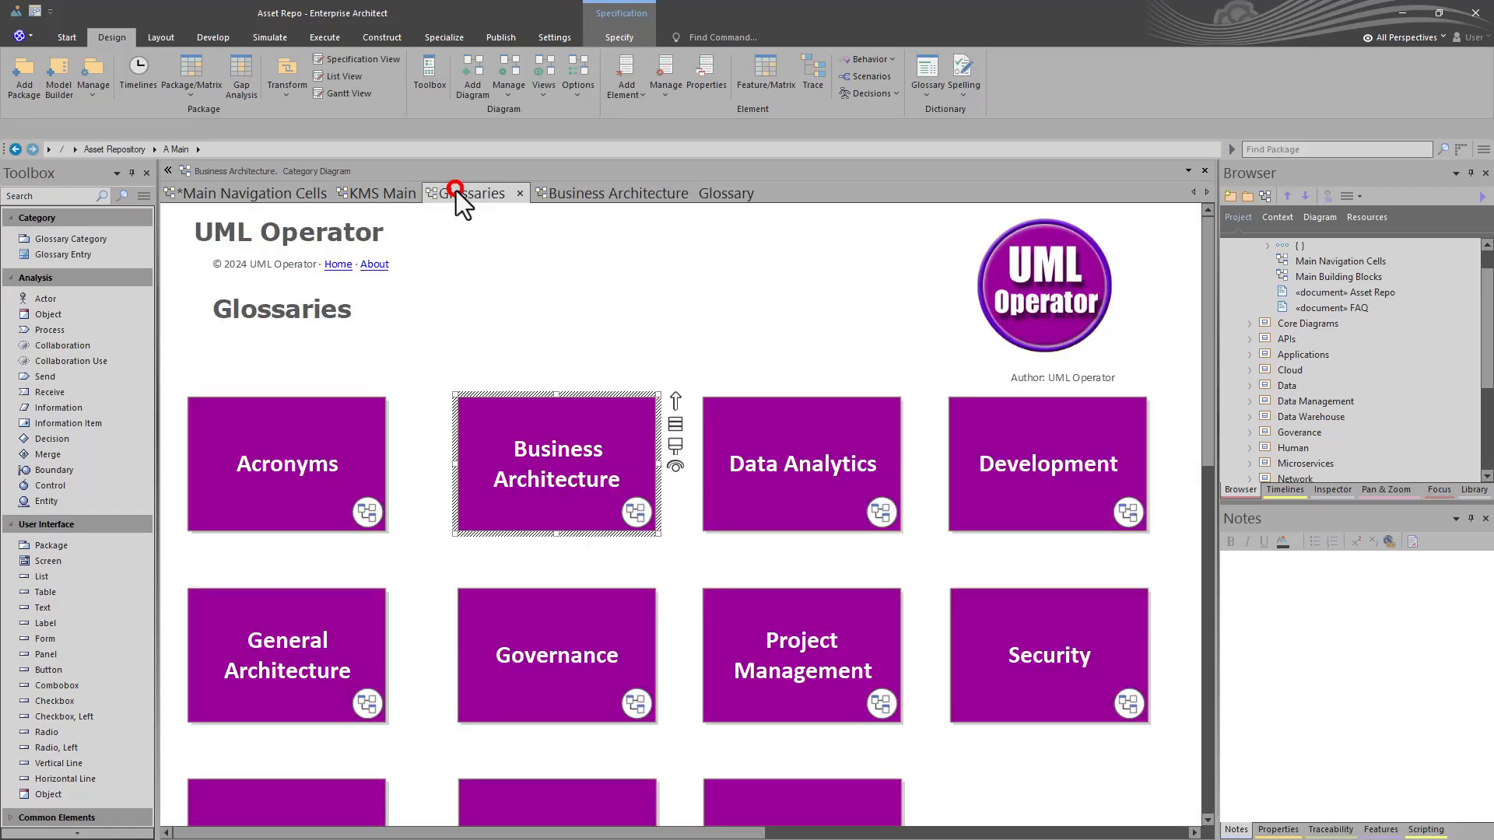
left_click(399, 191)
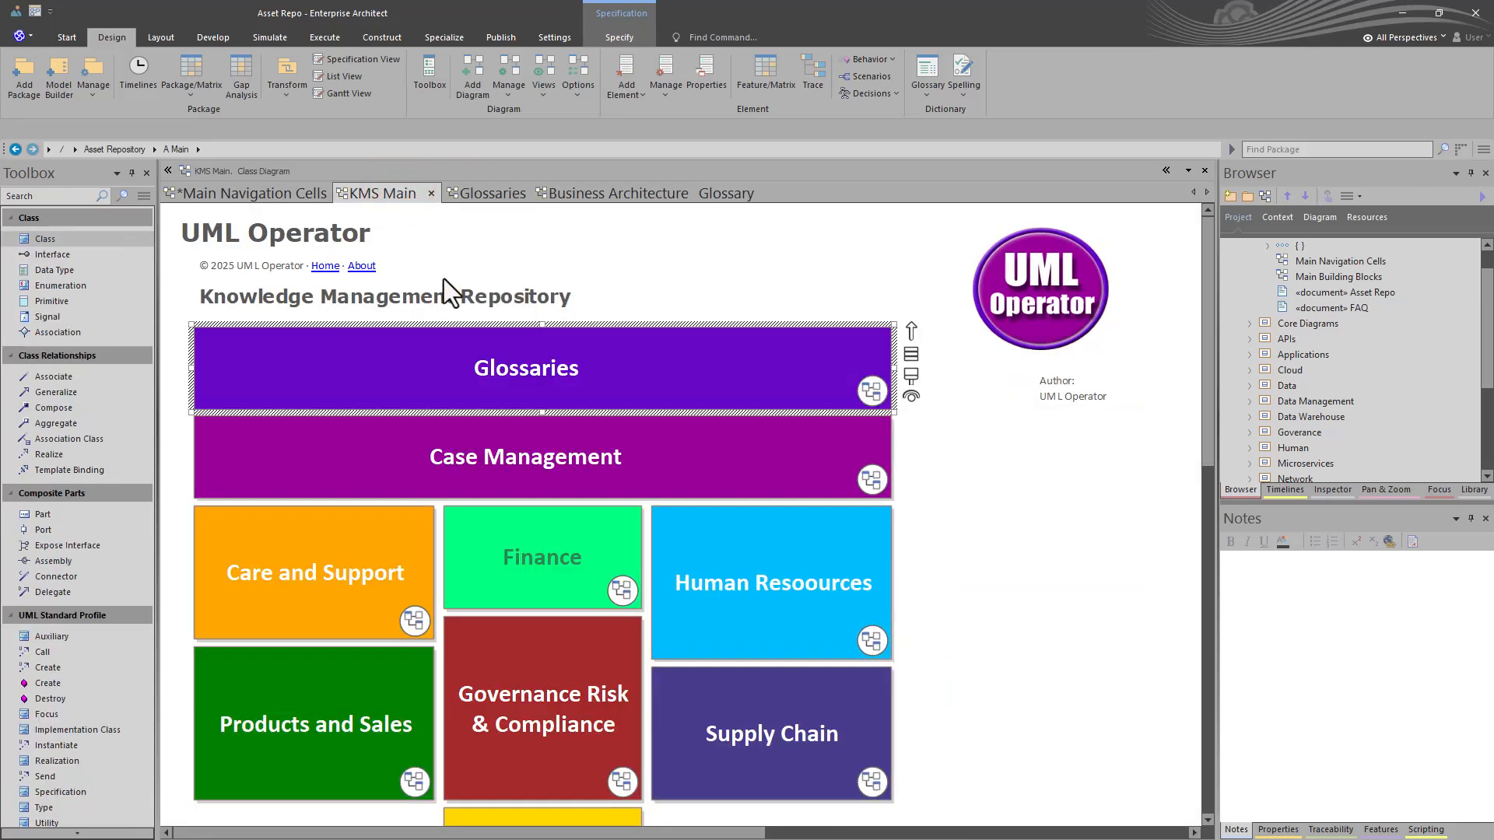
left_click(708, 194)
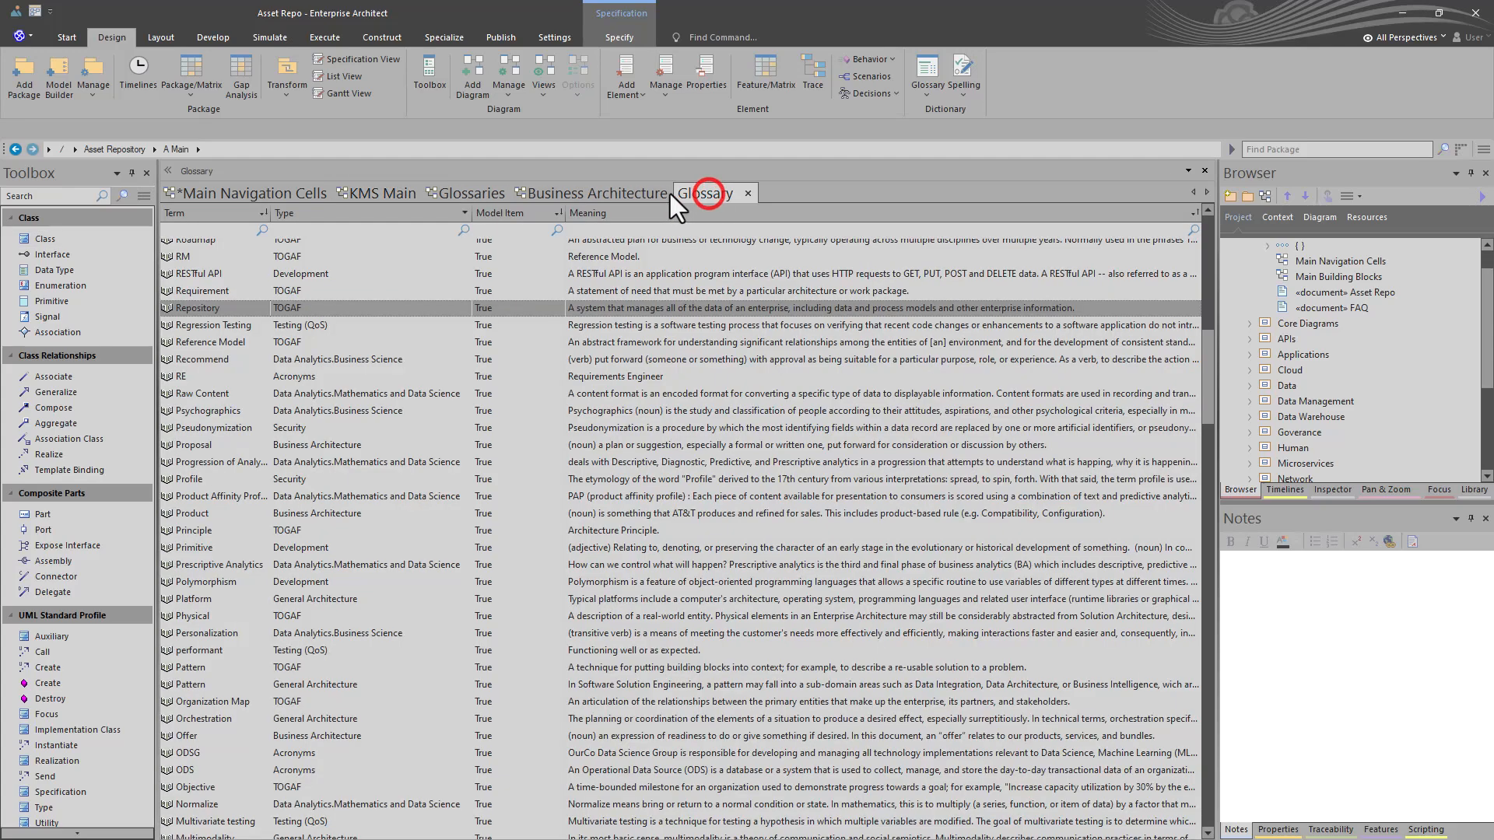
- Switch the Business Architecture glossary from the specification view to the graphical diagram view, then return to the glossary list
left_click(642, 195)
right_click(460, 326)
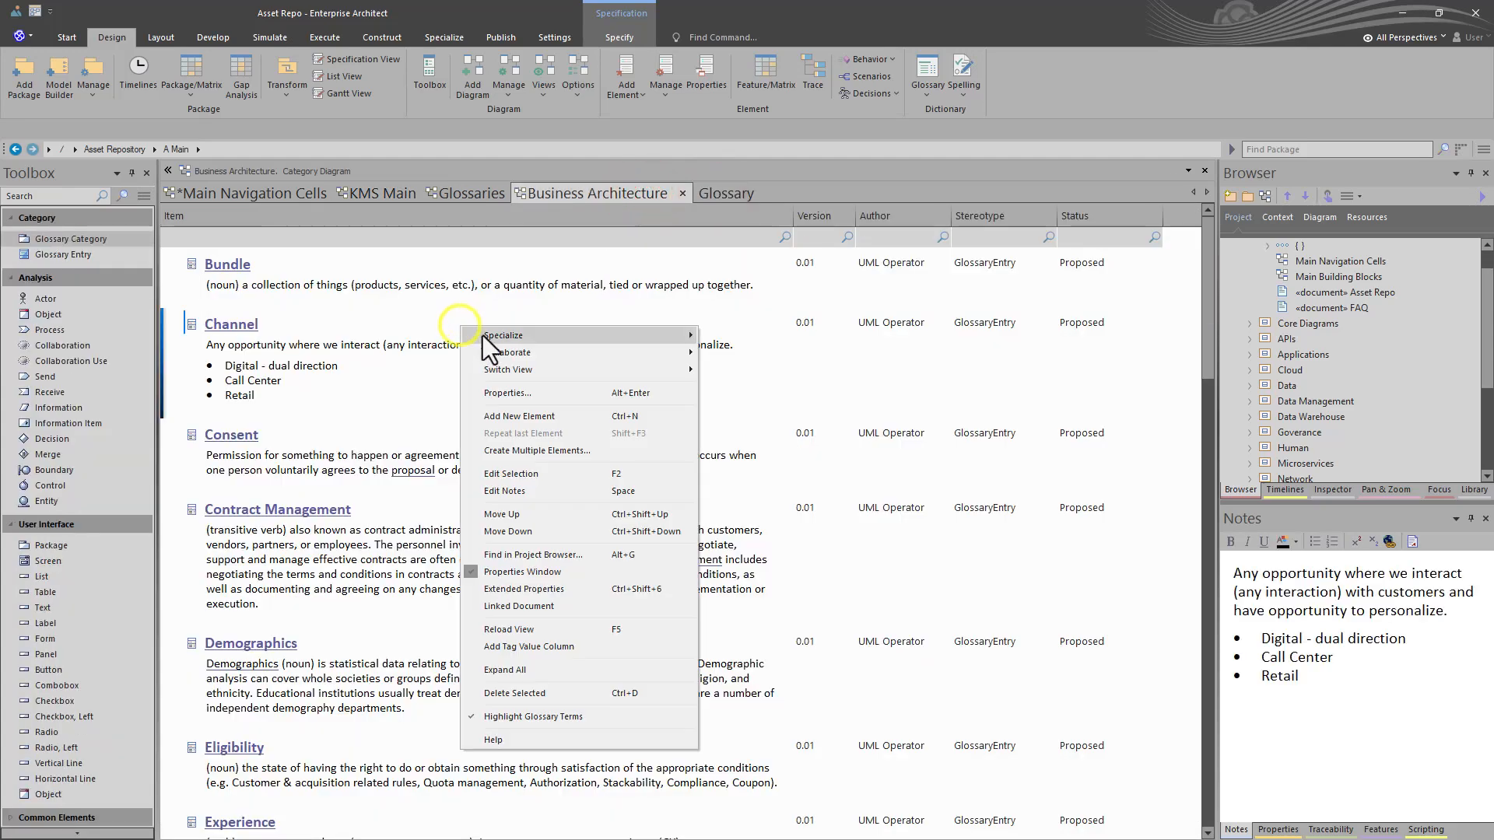
mouse_move(501, 369)
left_click(757, 367)
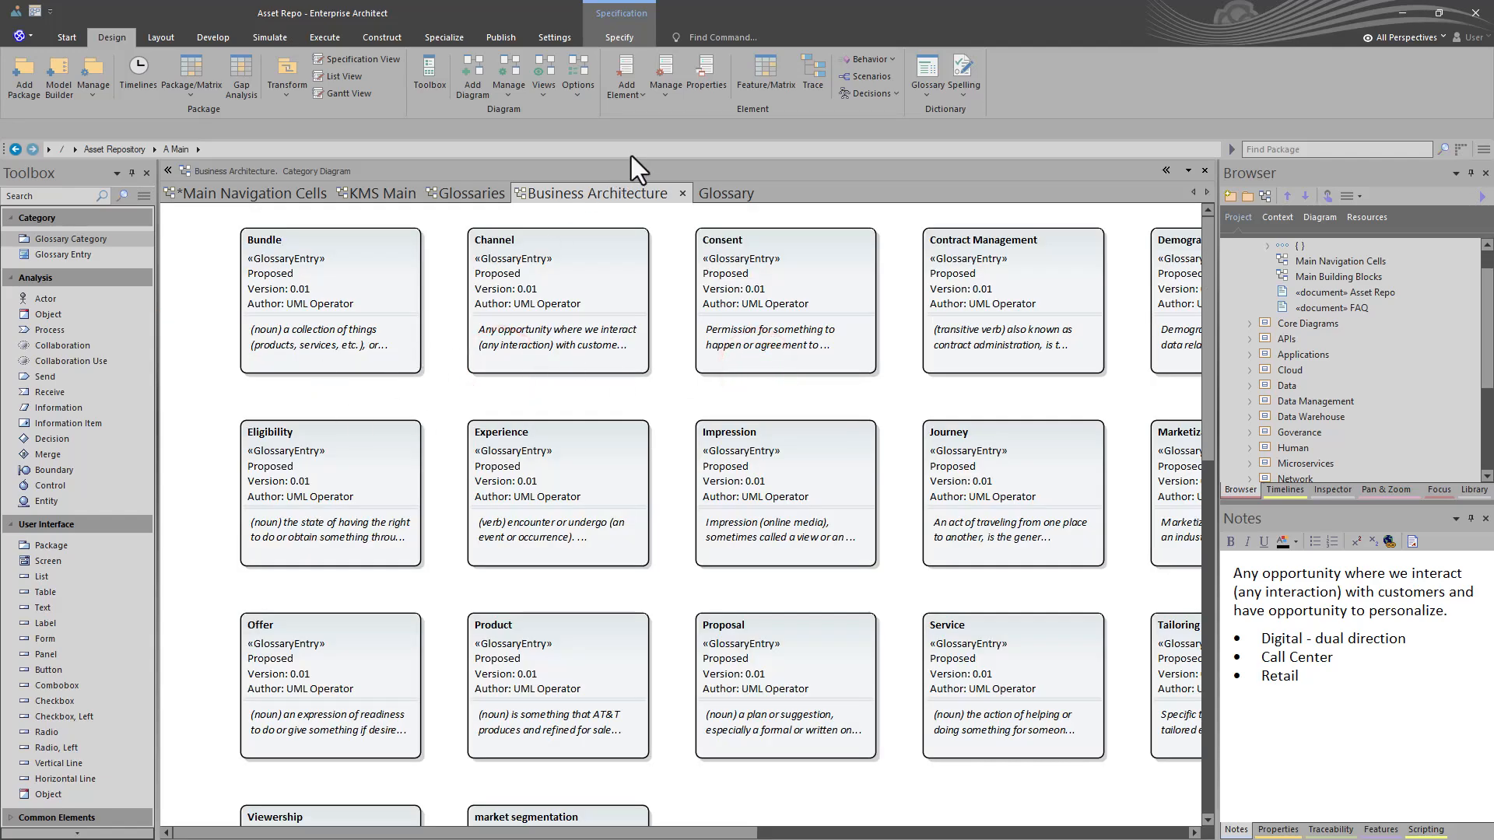
left_click(731, 193)
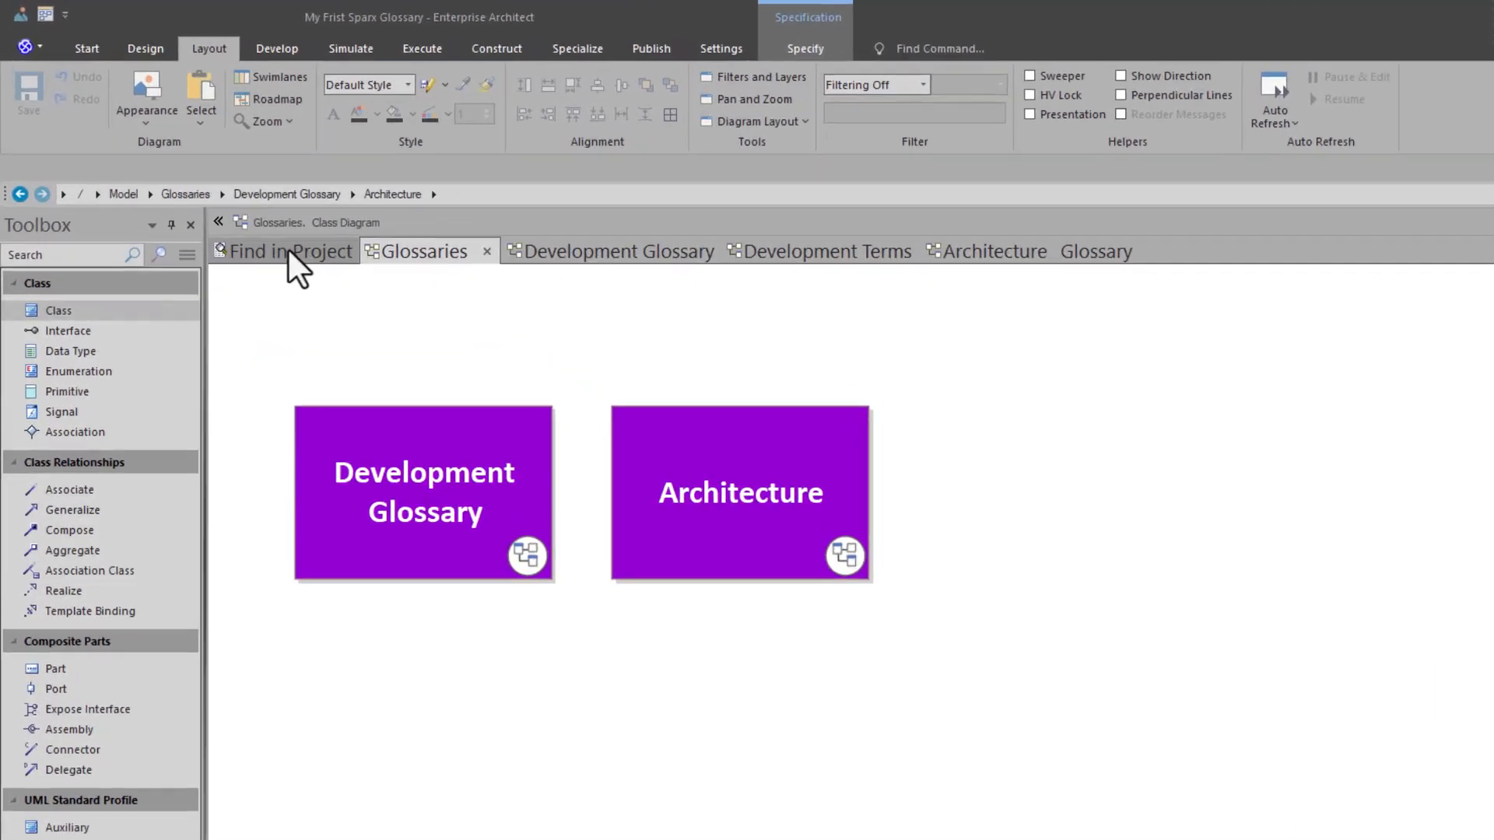
- In the My Frist Sparx Glossary project, run the custom Glossary search that queries t_glossary
left_click(222, 192)
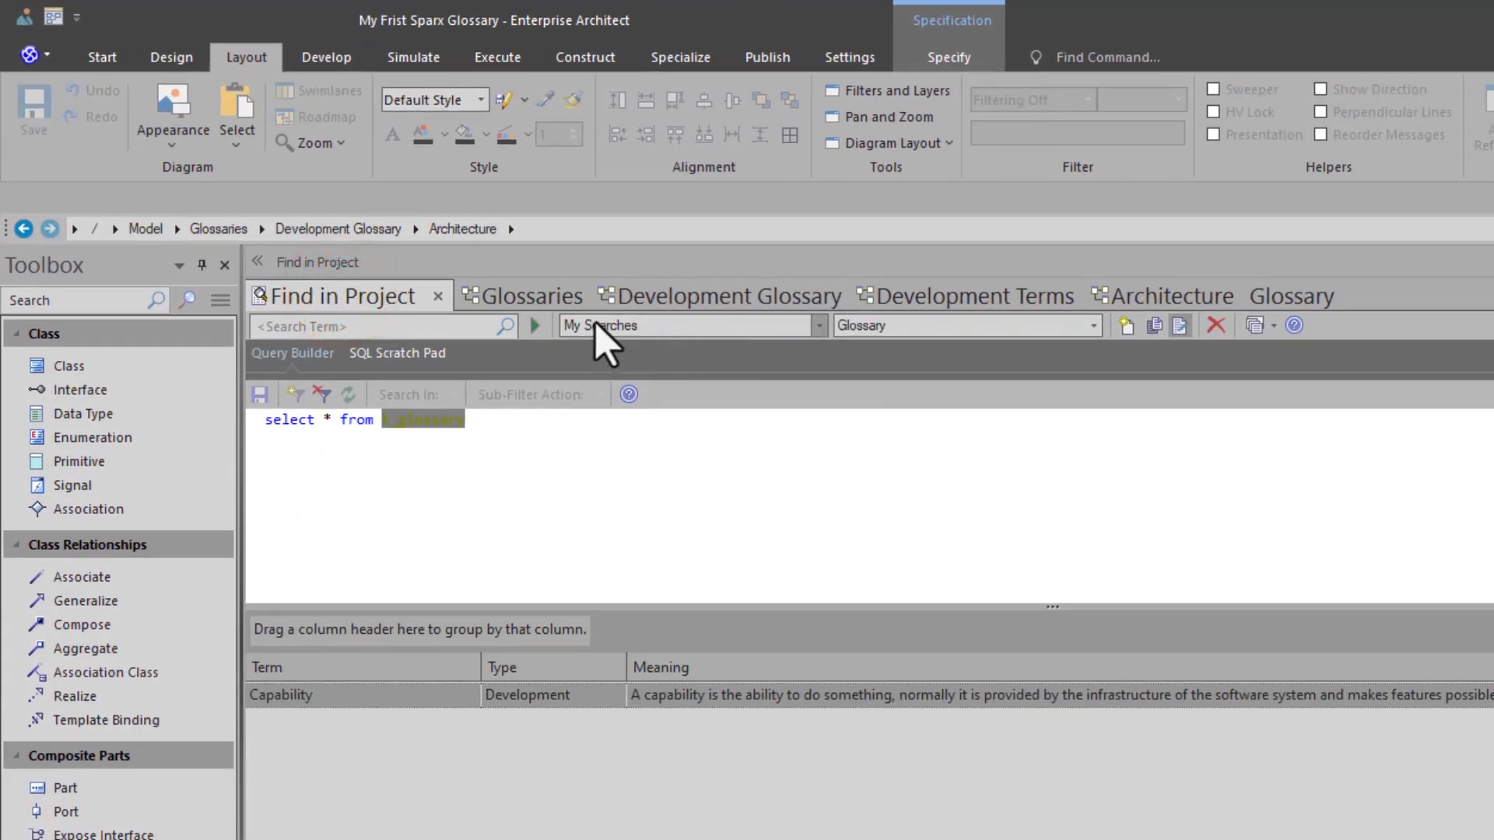
left_click(537, 325)
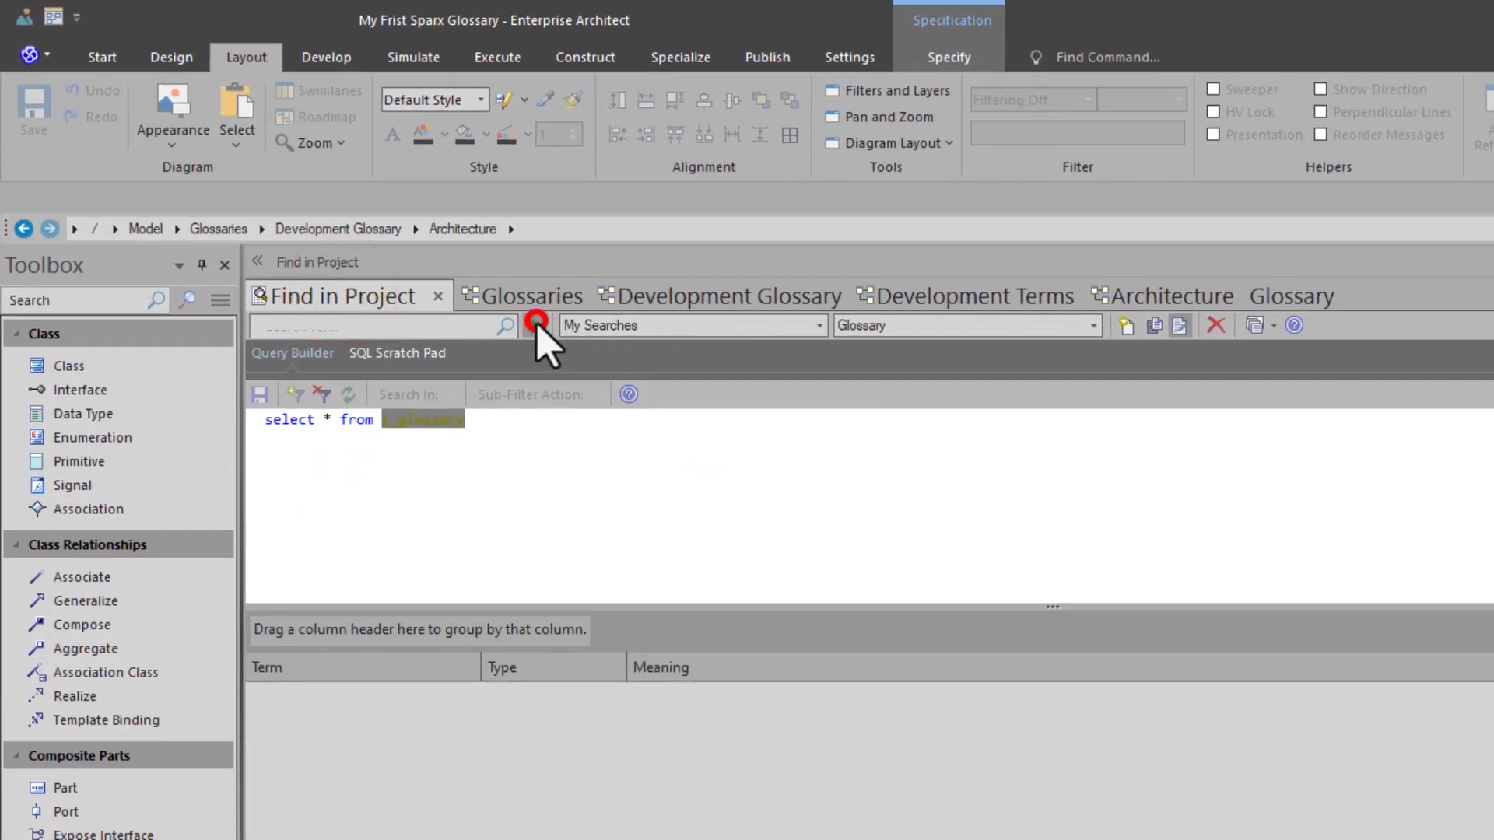
left_click(441, 449)
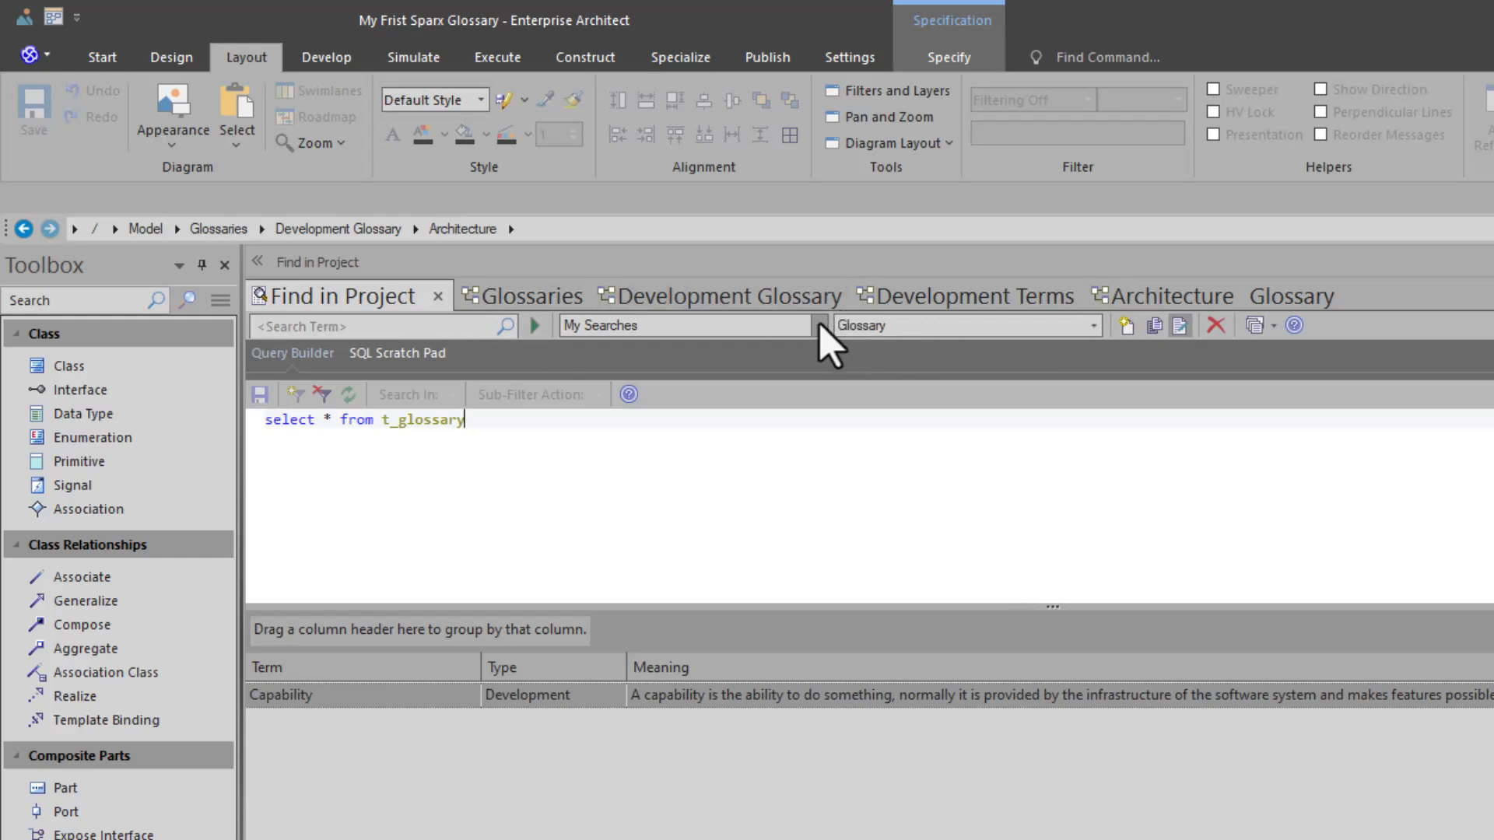
- Load the custom Model Based Glossary search, inspect its t_object query for the GlossaryEntry stereotype, and run it
left_click(1093, 325)
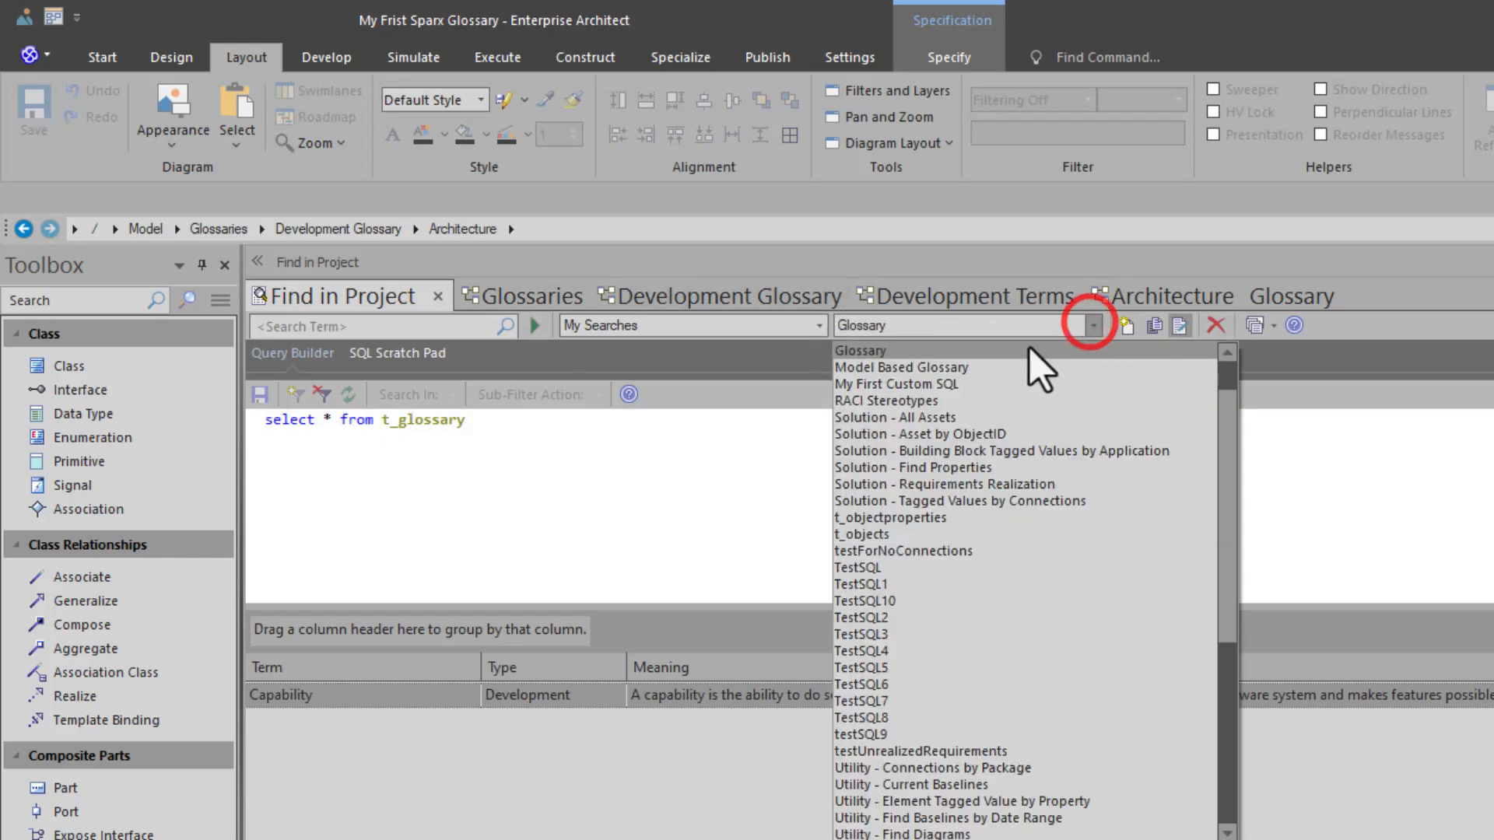
scroll(938, 433, "up", 1)
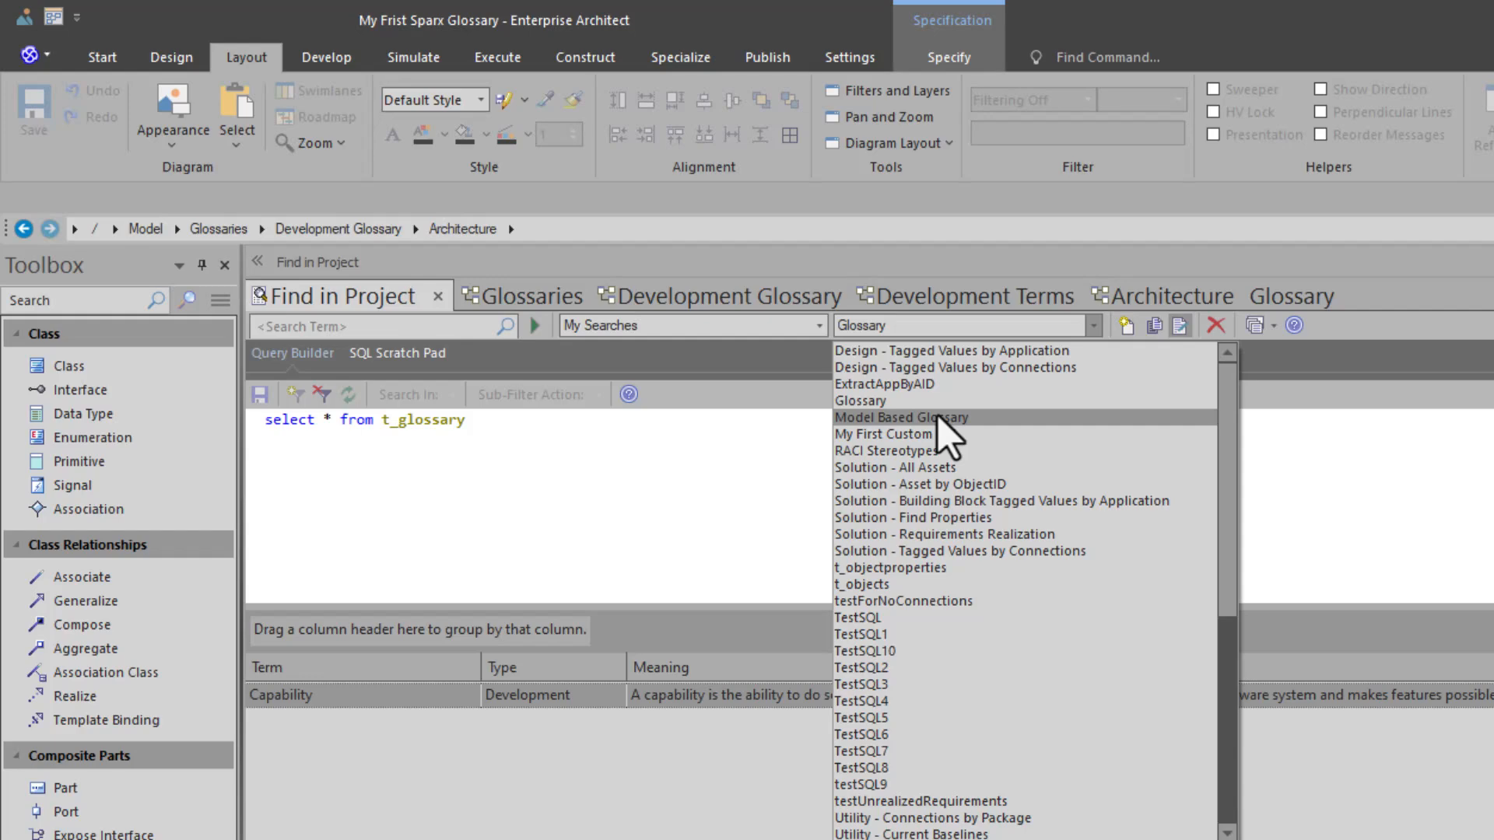
left_click(938, 418)
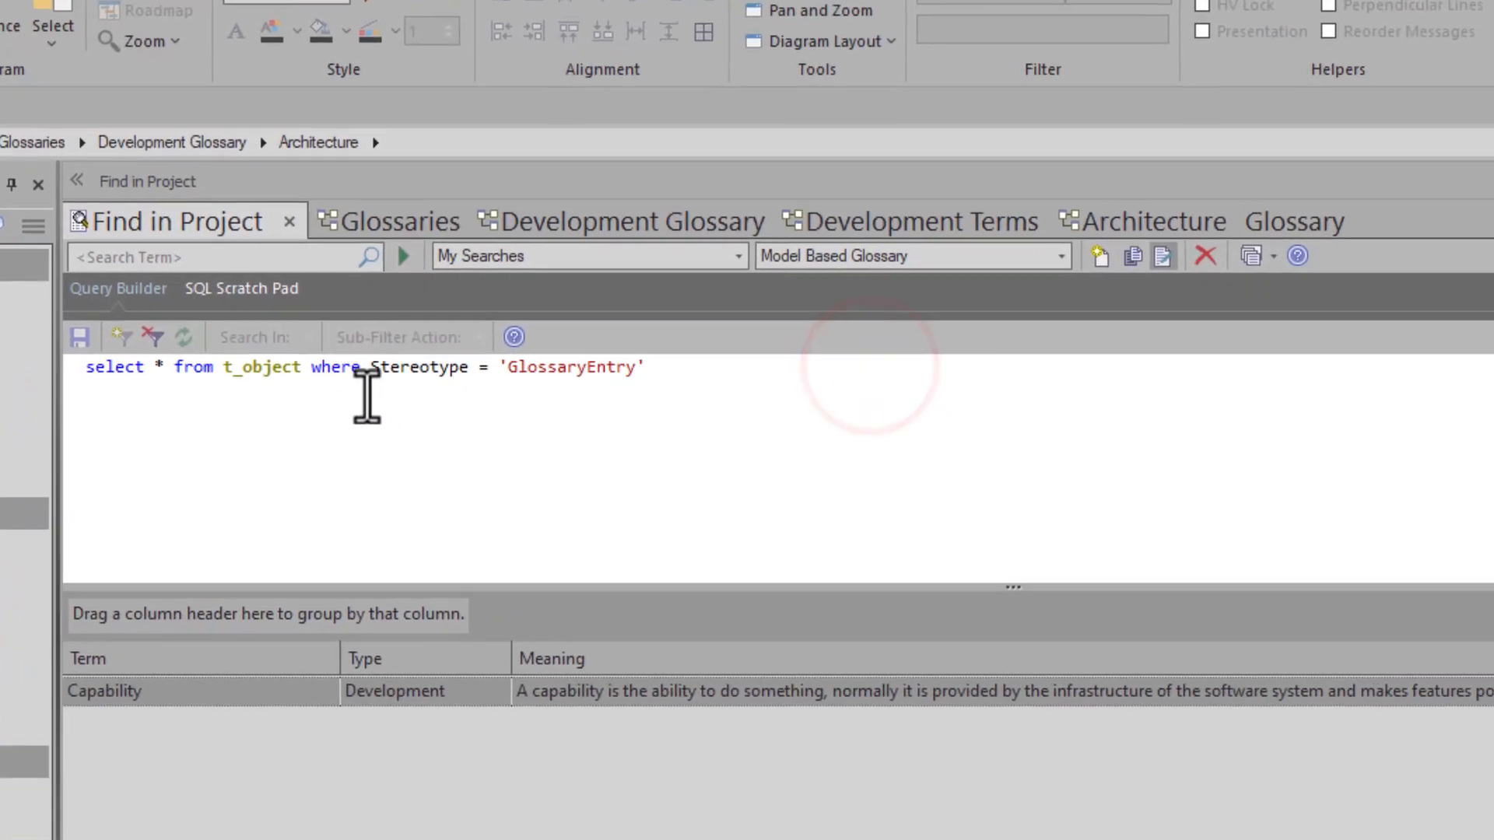
left_click(355, 371)
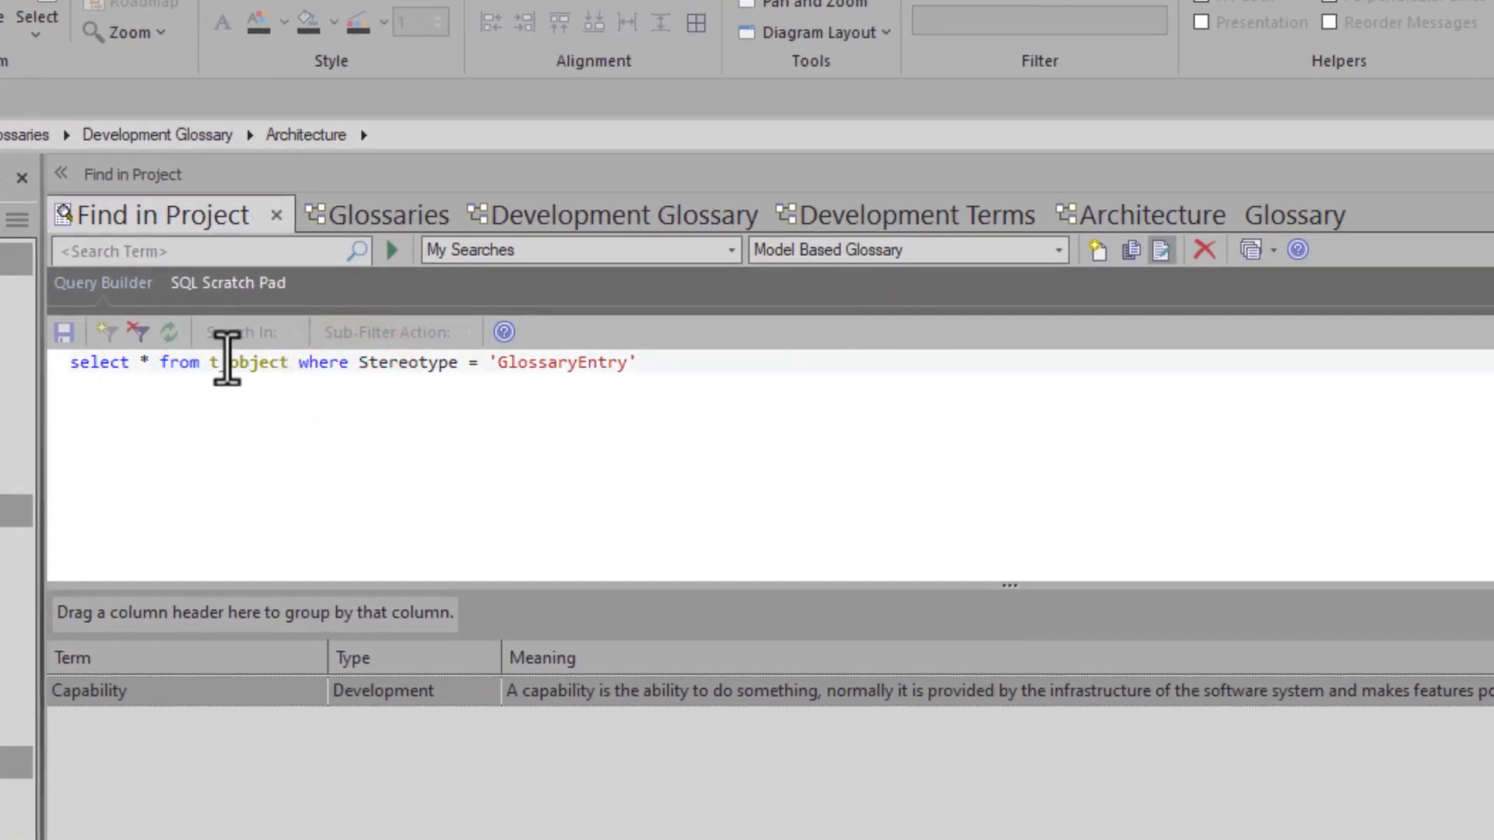
left_click_drag(210, 361, 288, 362)
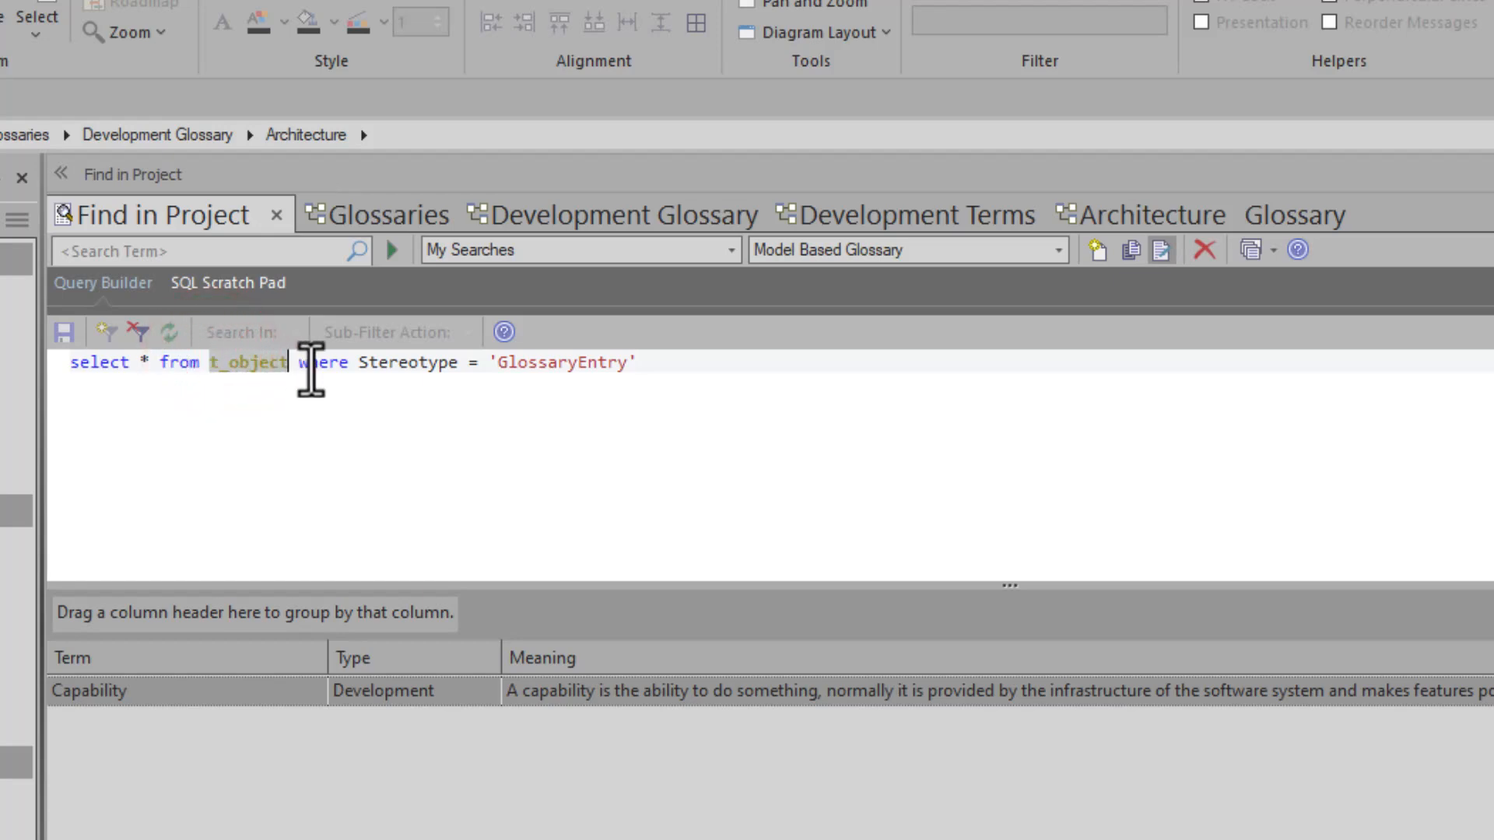
left_click(310, 364)
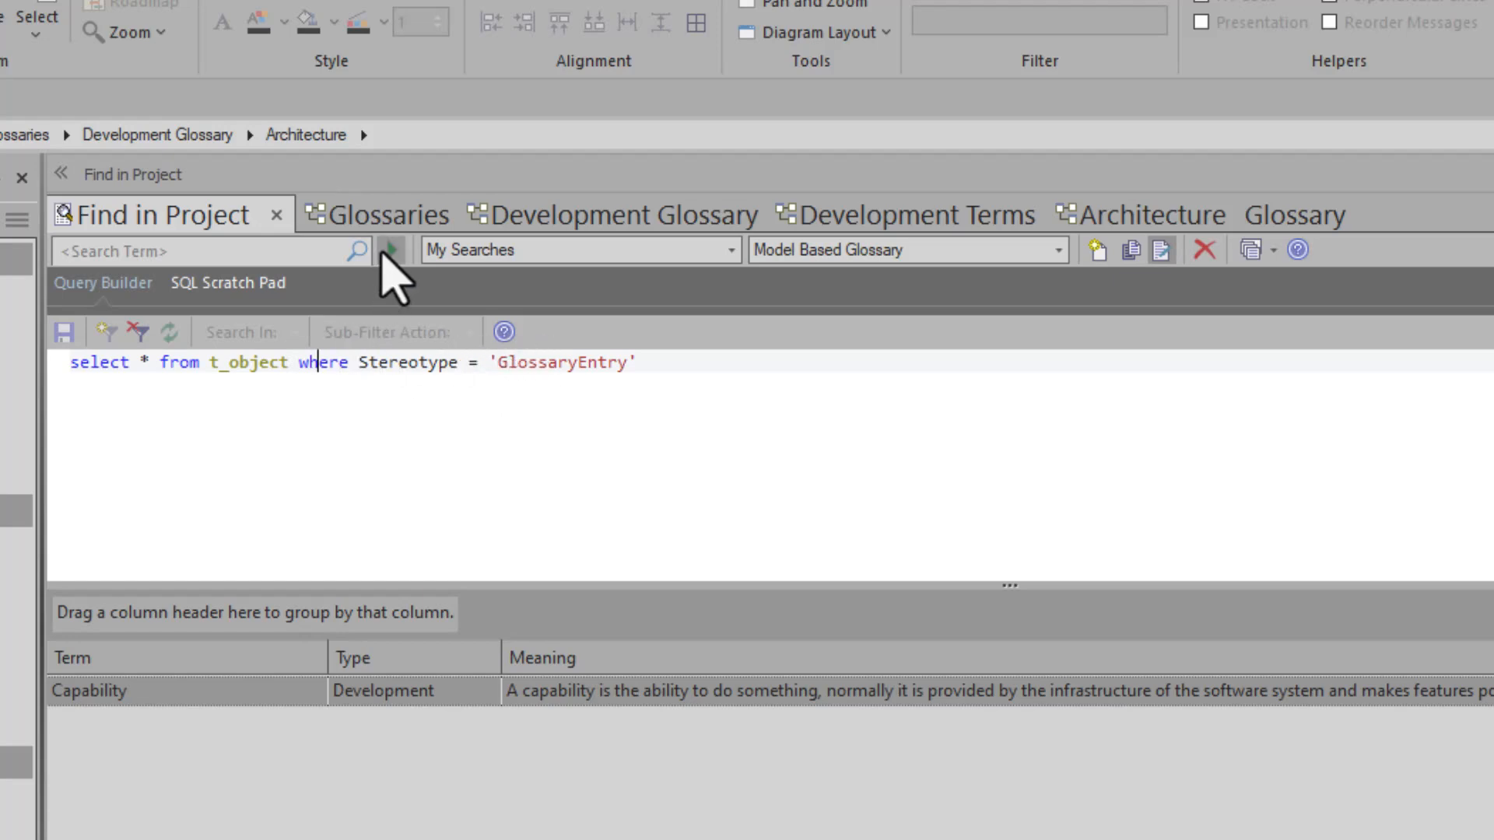
left_click(391, 249)
- Widen the Name column in the search results and select the Platform entry
left_click(236, 770)
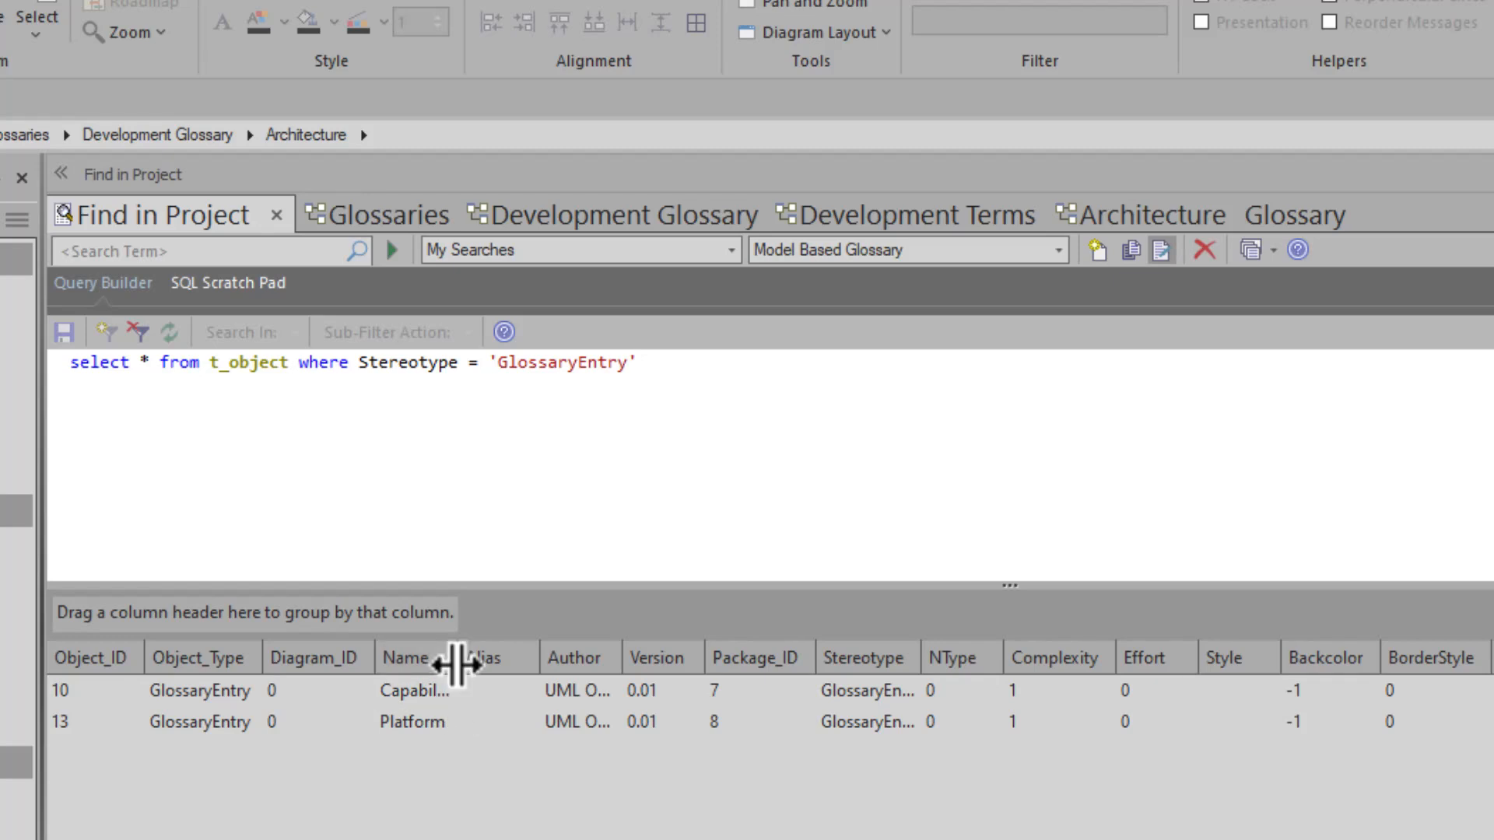
left_click_drag(456, 663, 550, 663)
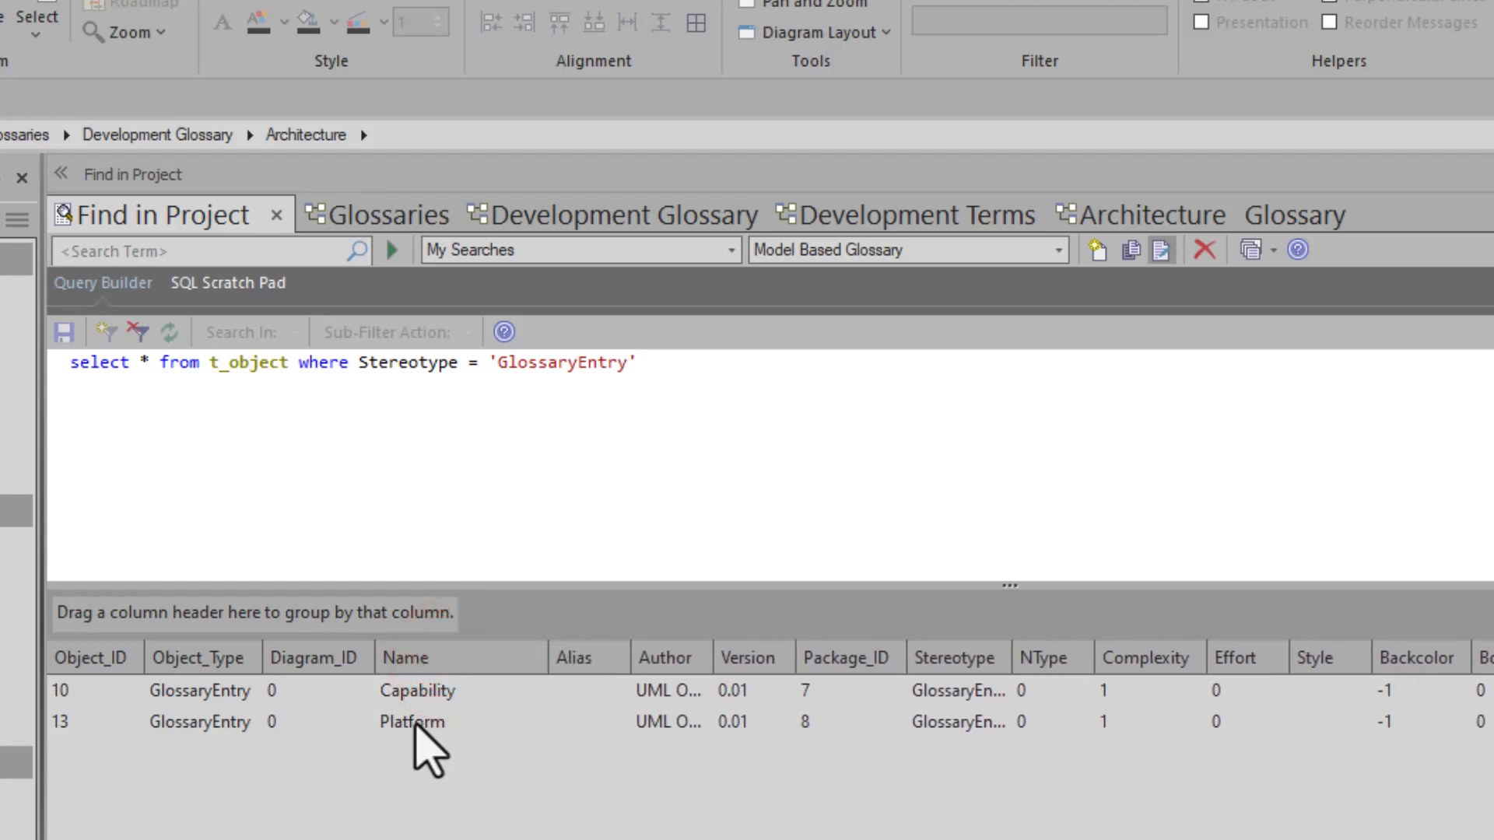
left_click(414, 724)
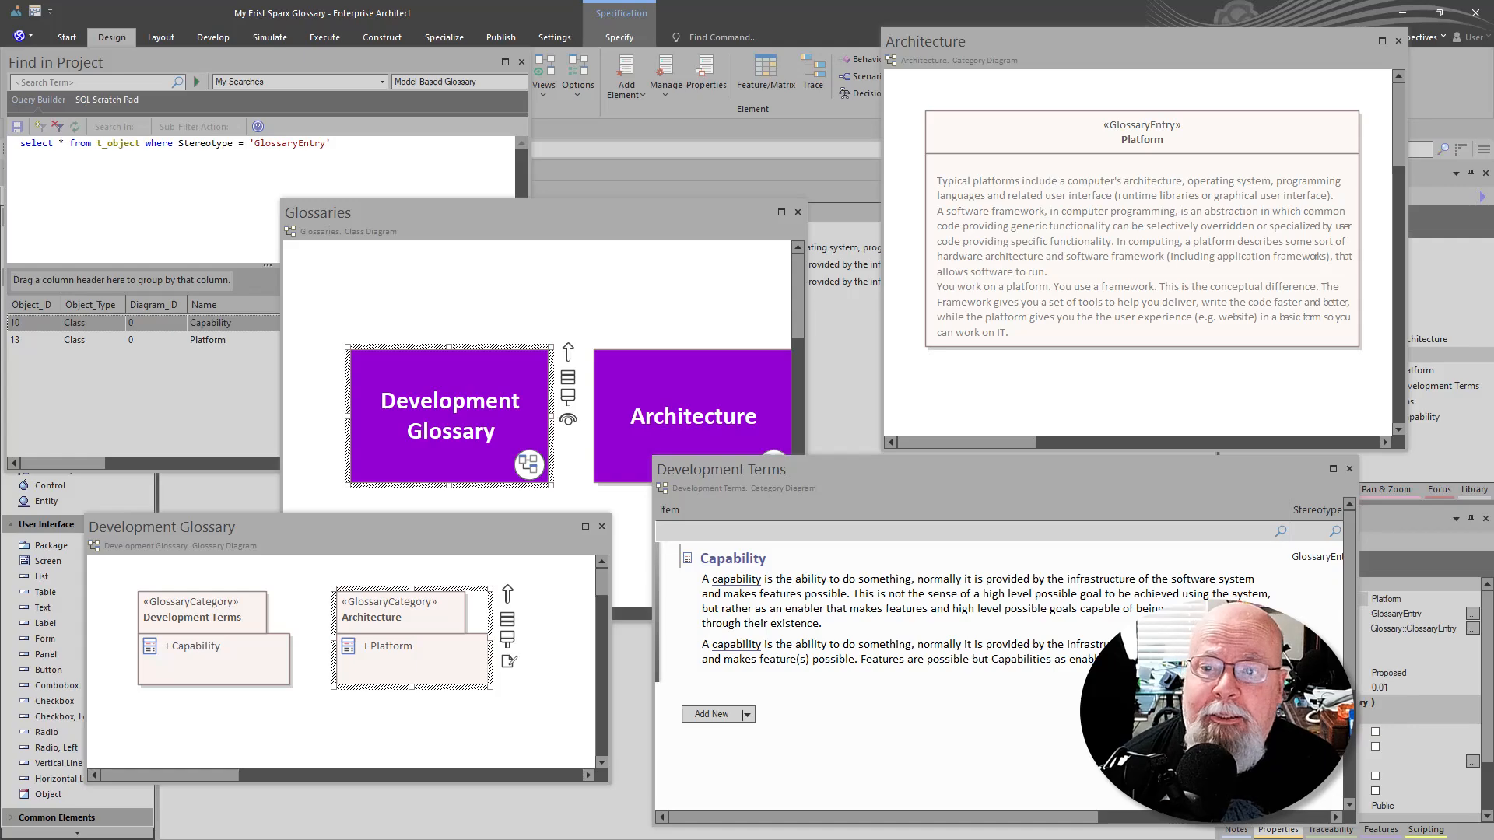
- Review the floating project search, Glossaries, Development Glossary and Development Terms windows one after another
left_click(275, 105)
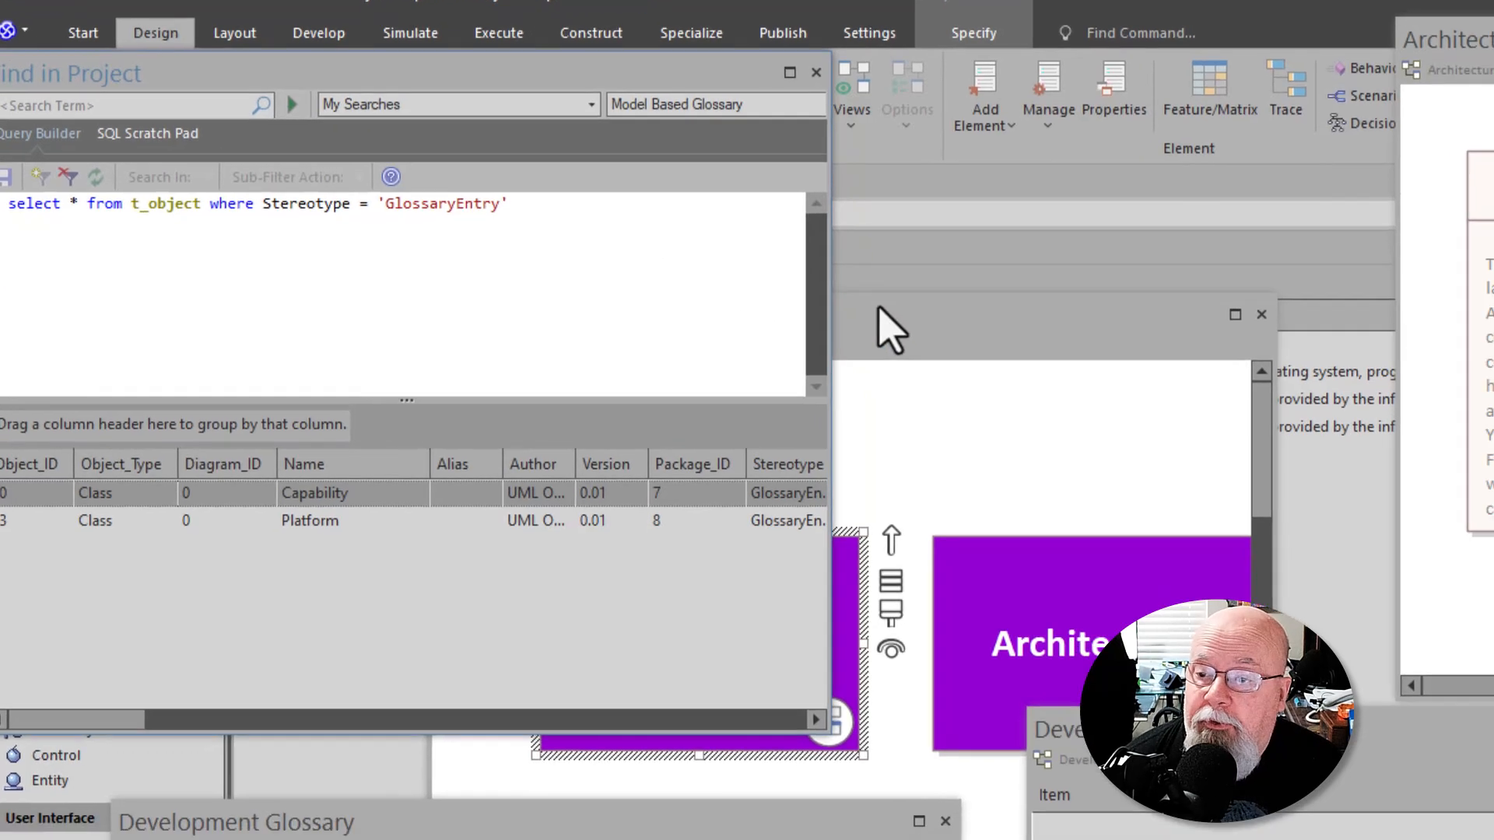
left_click(882, 308)
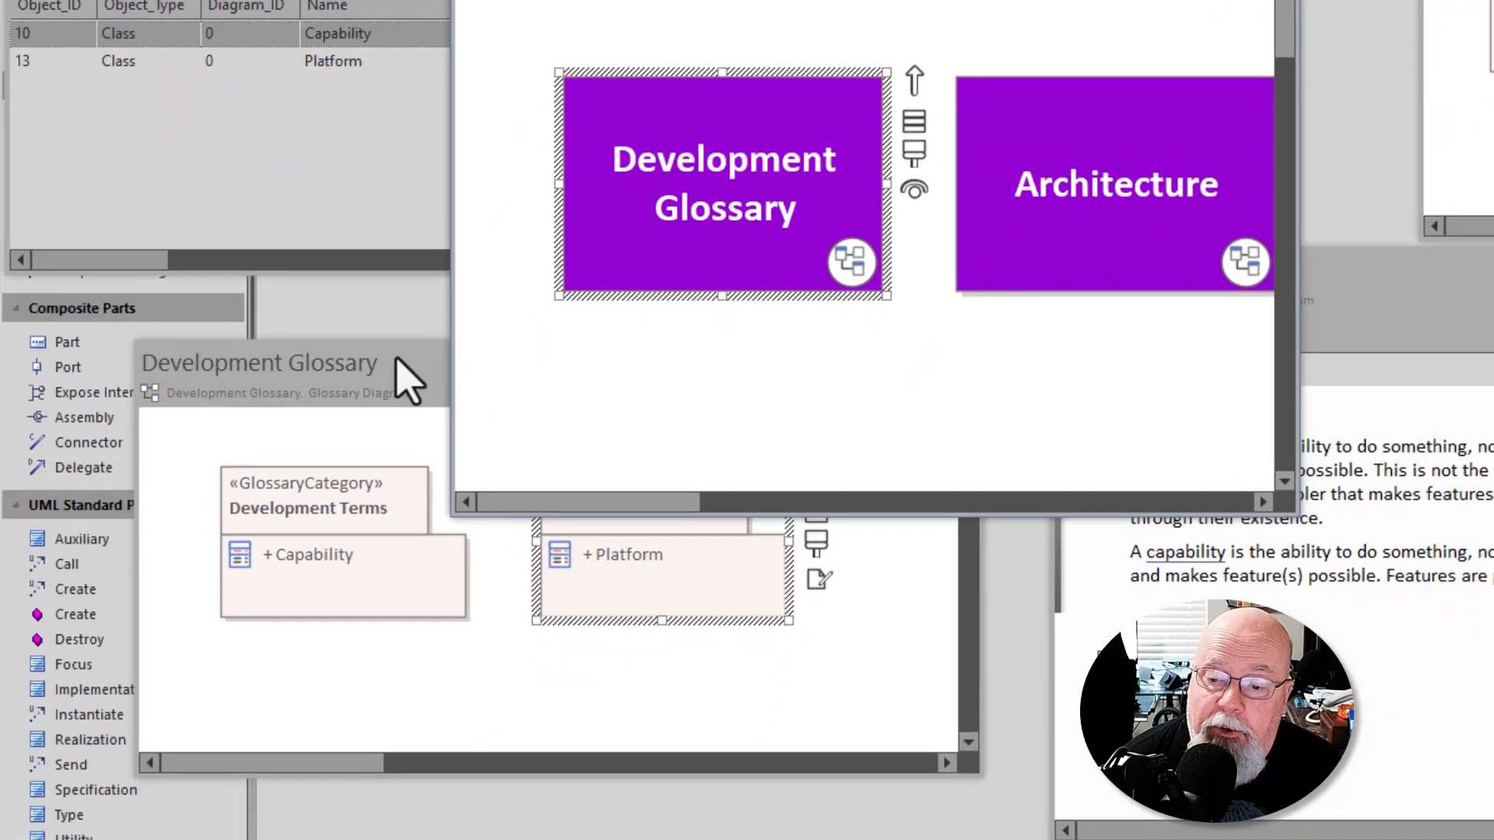
left_click(229, 650)
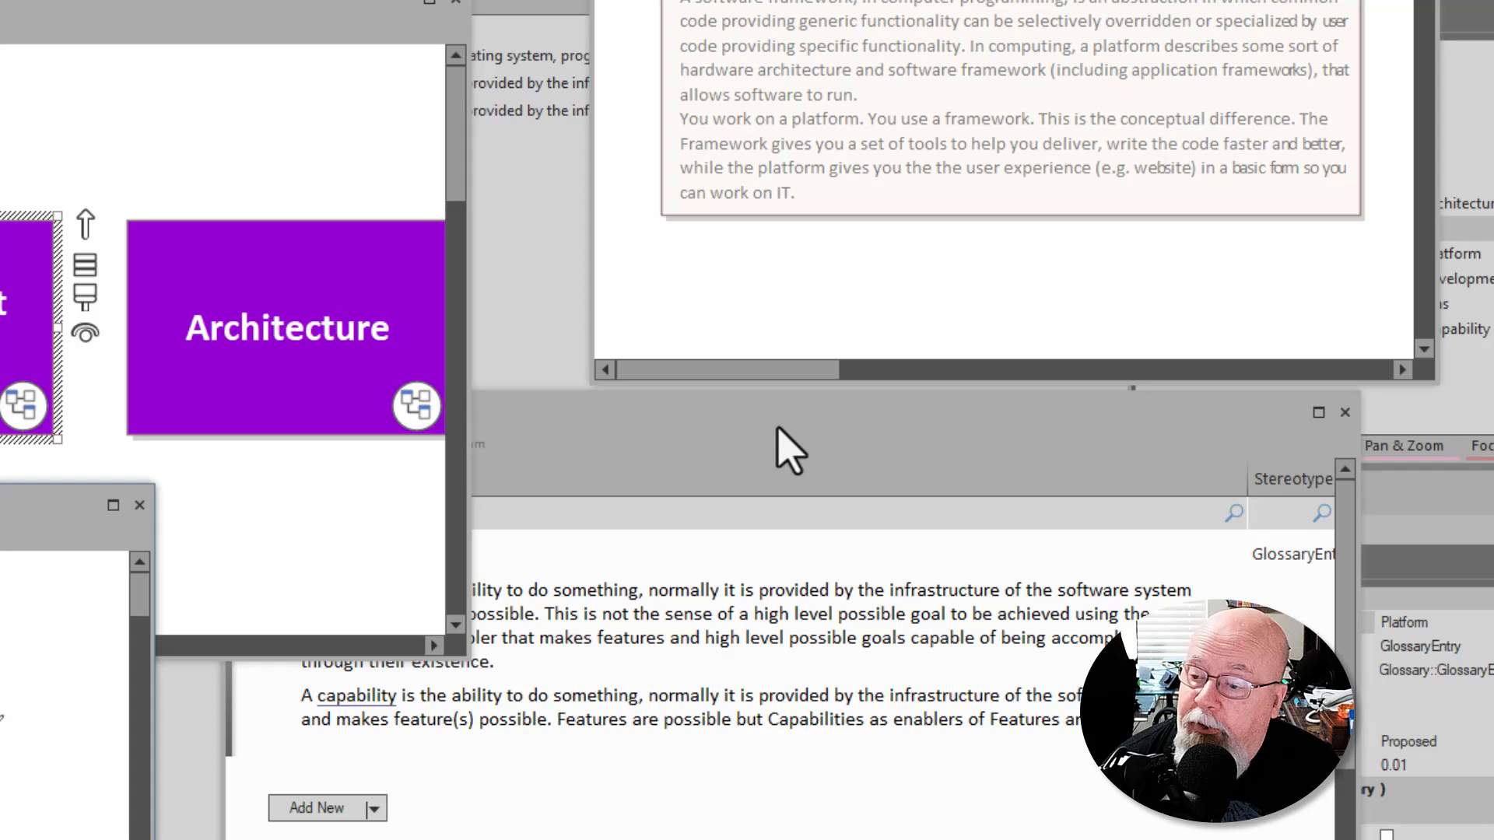
left_click(776, 770)
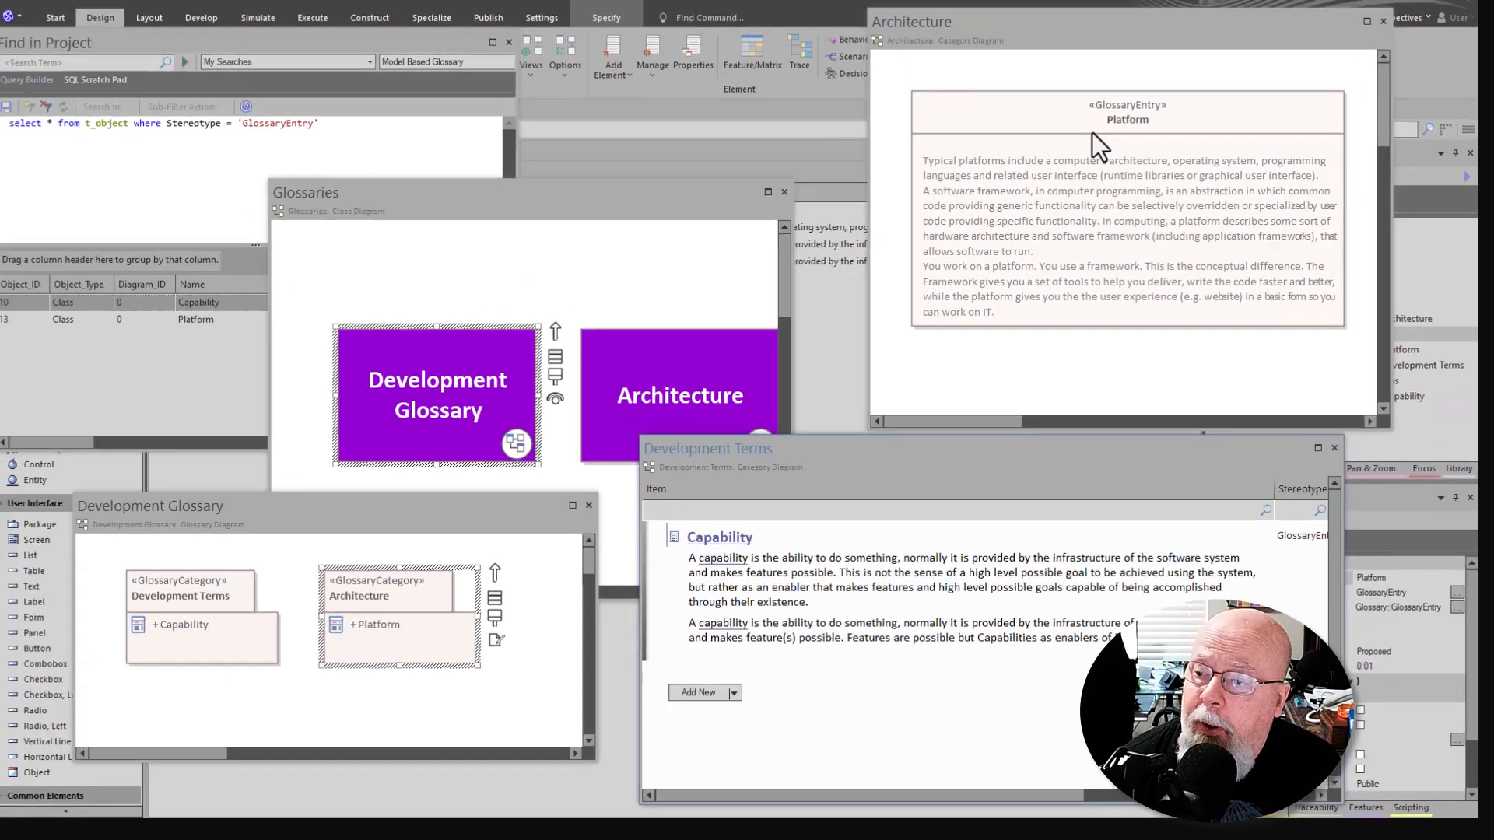
- Move the floating Architecture diagram window beside the Glossaries window and enable Info View for its Platform glossary entry
left_click(1098, 148)
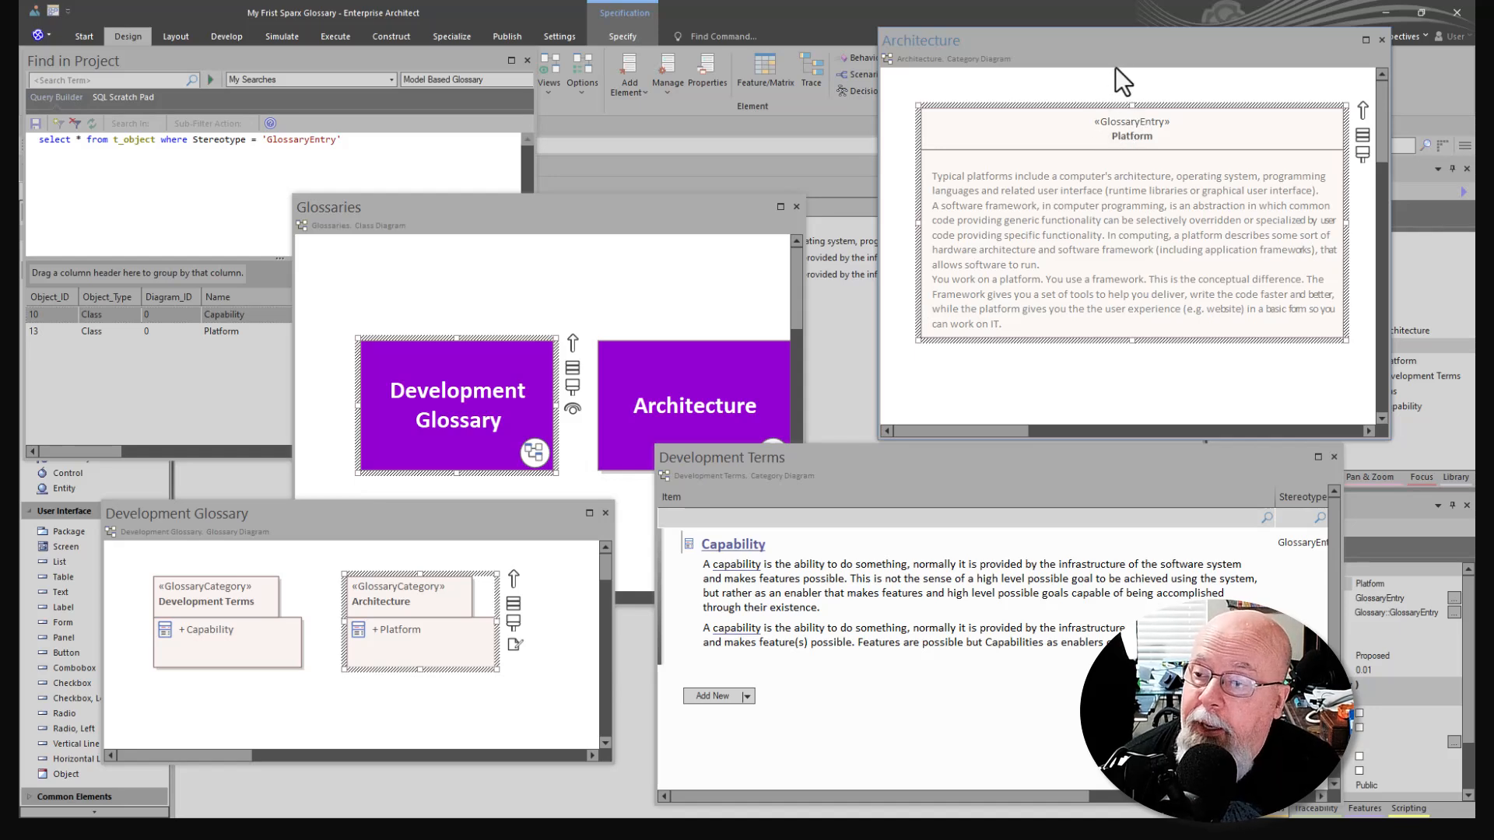
left_click_drag(1116, 44, 626, 93)
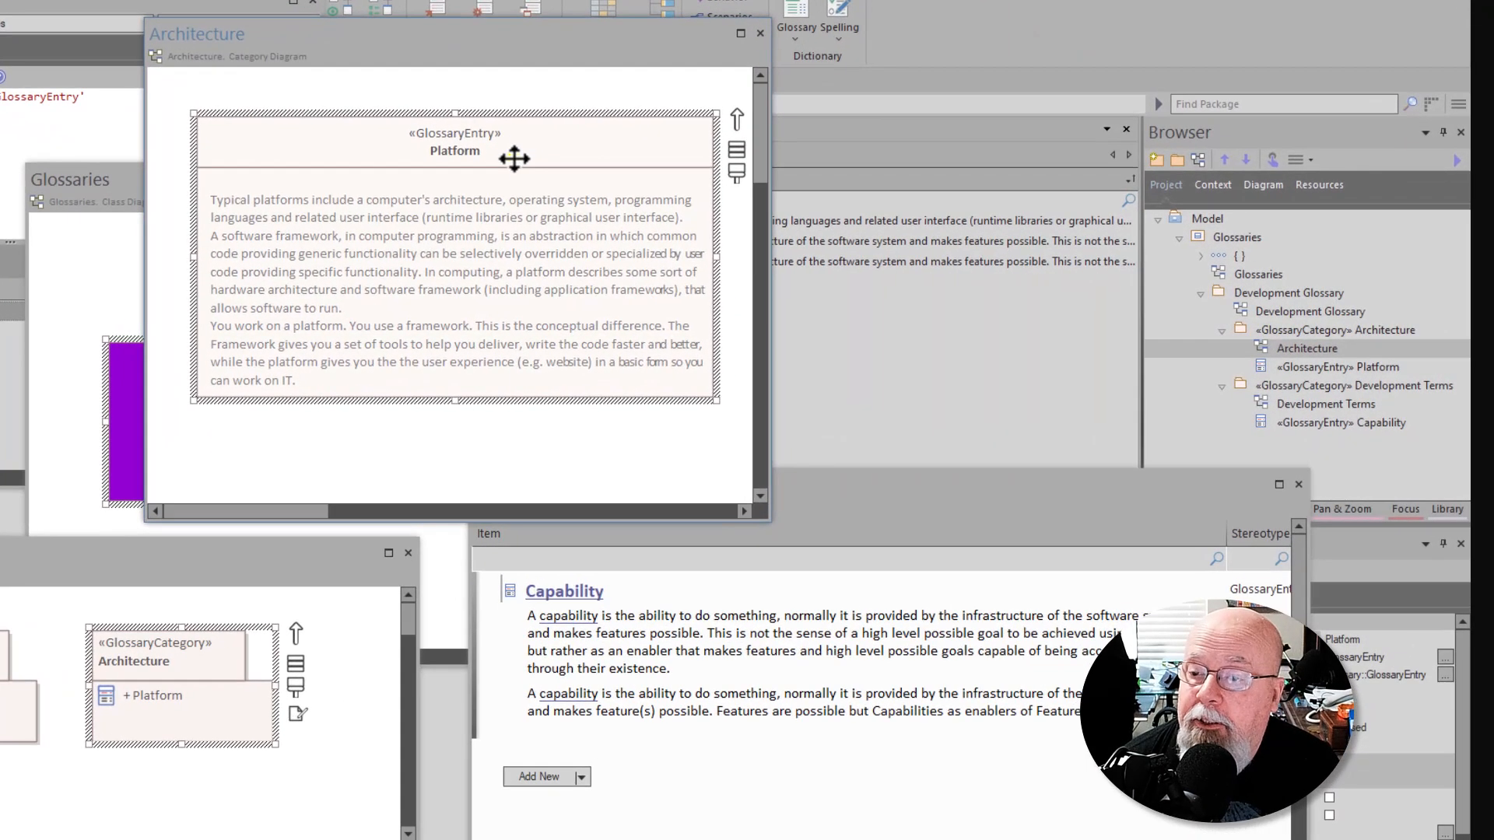
right_click(684, 192)
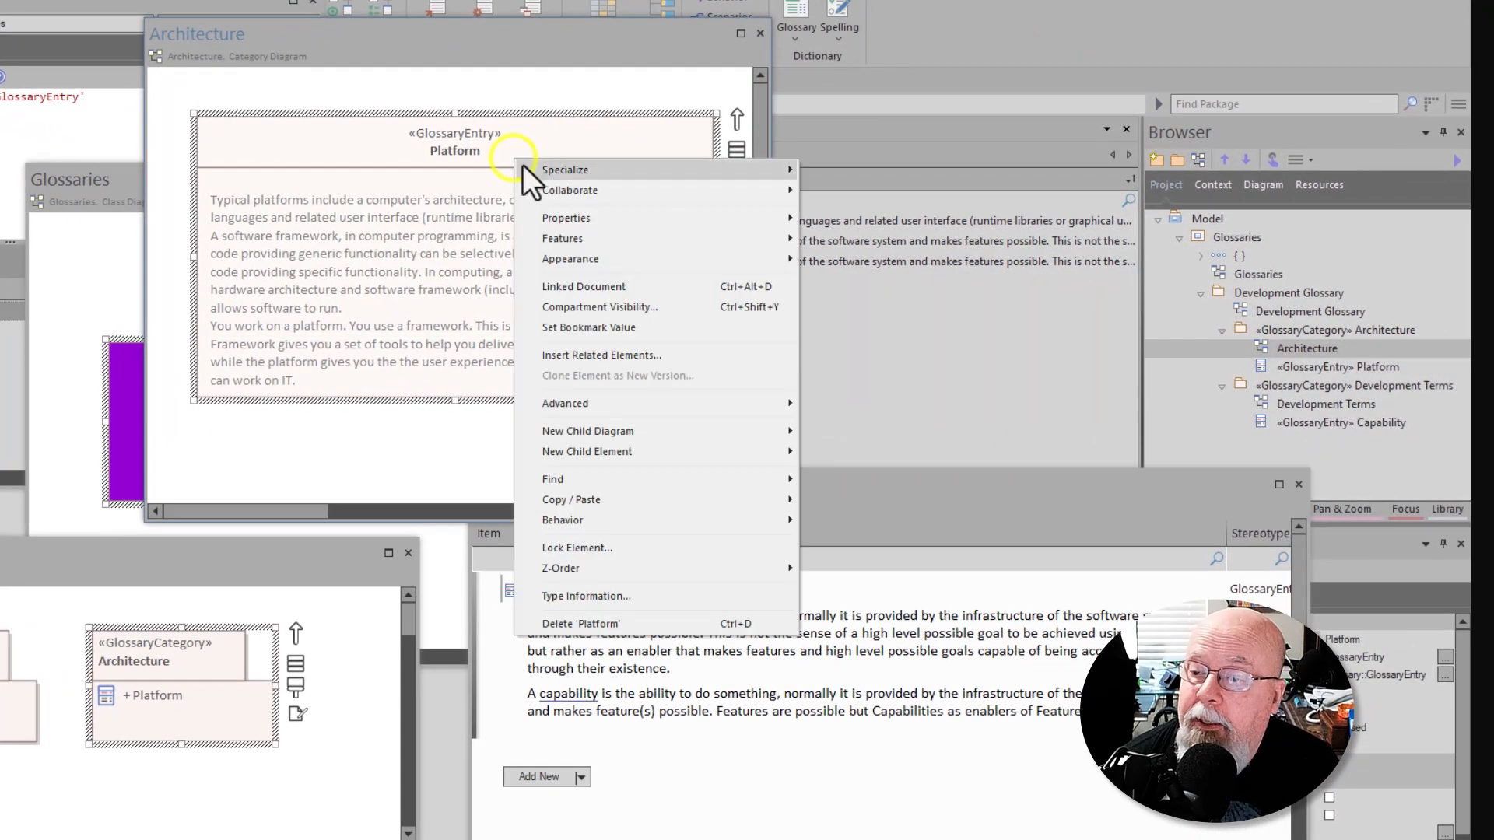
left_click(580, 259)
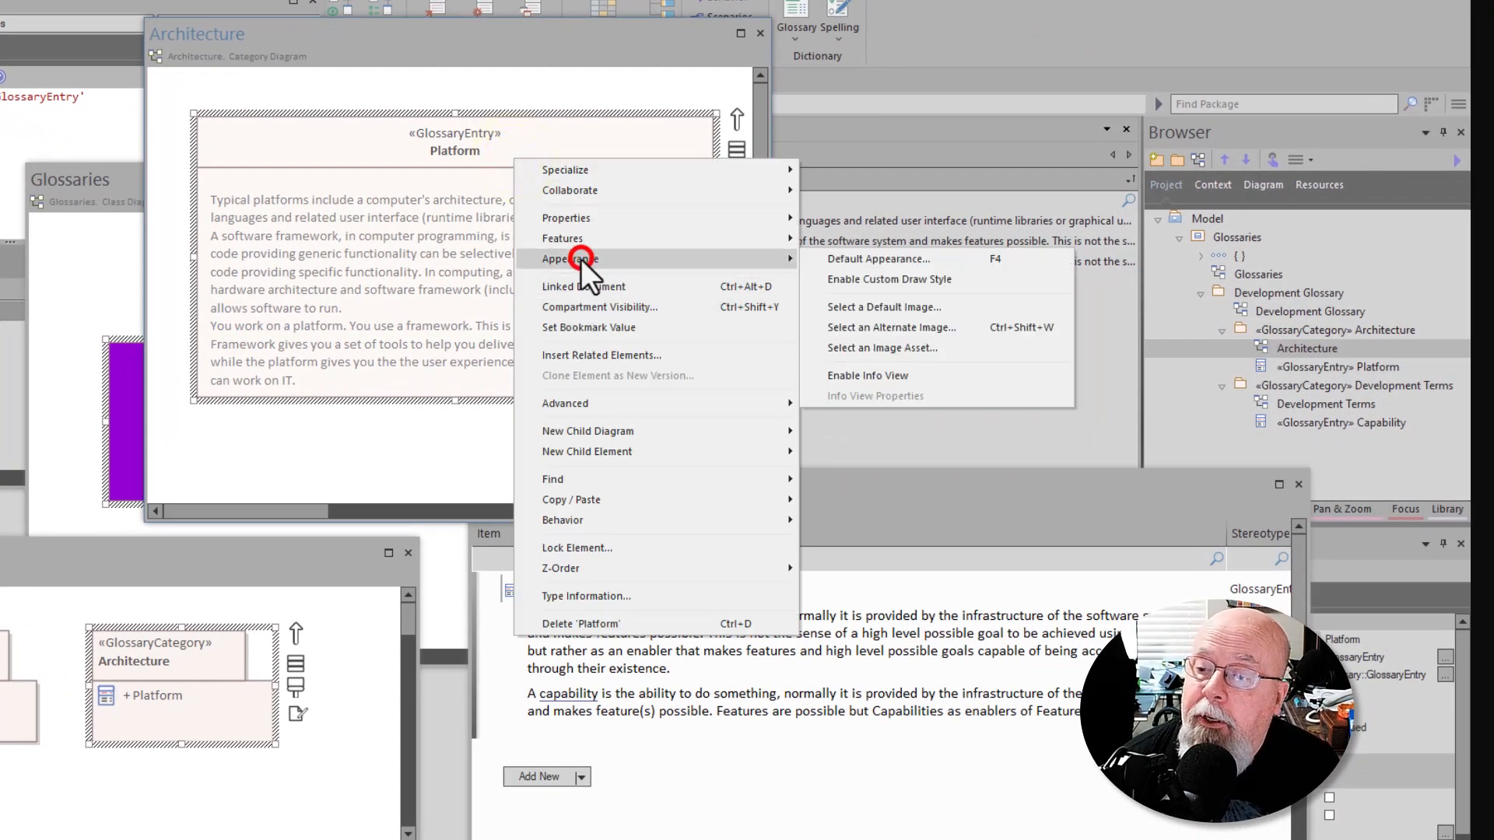
left_click(898, 372)
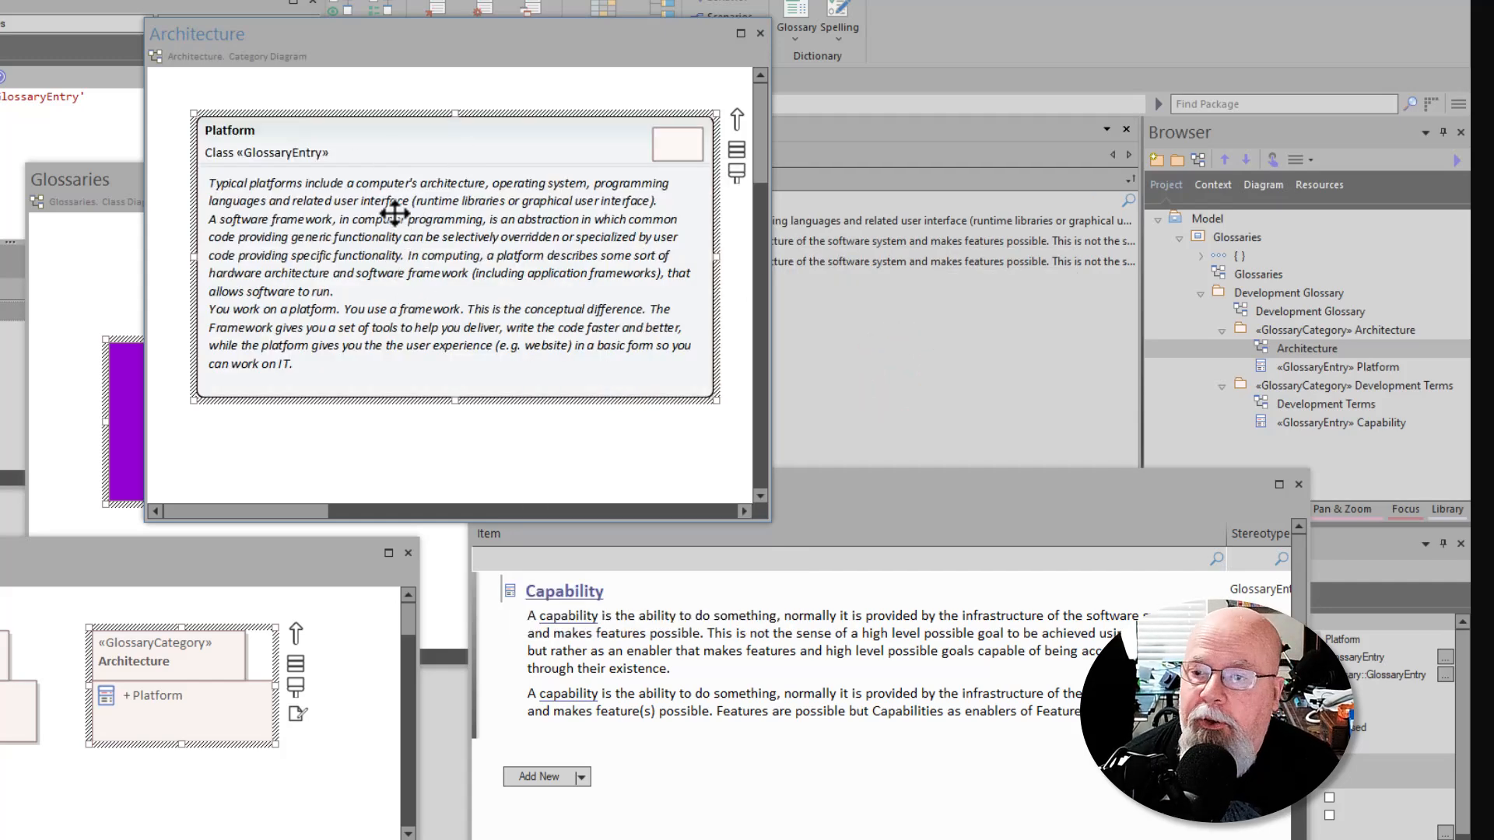
- Configure the Platform element's Info View to omit Type, Stereotype and Icon and show Status and Author along with Notes
right_click(401, 189)
mouse_move(461, 288)
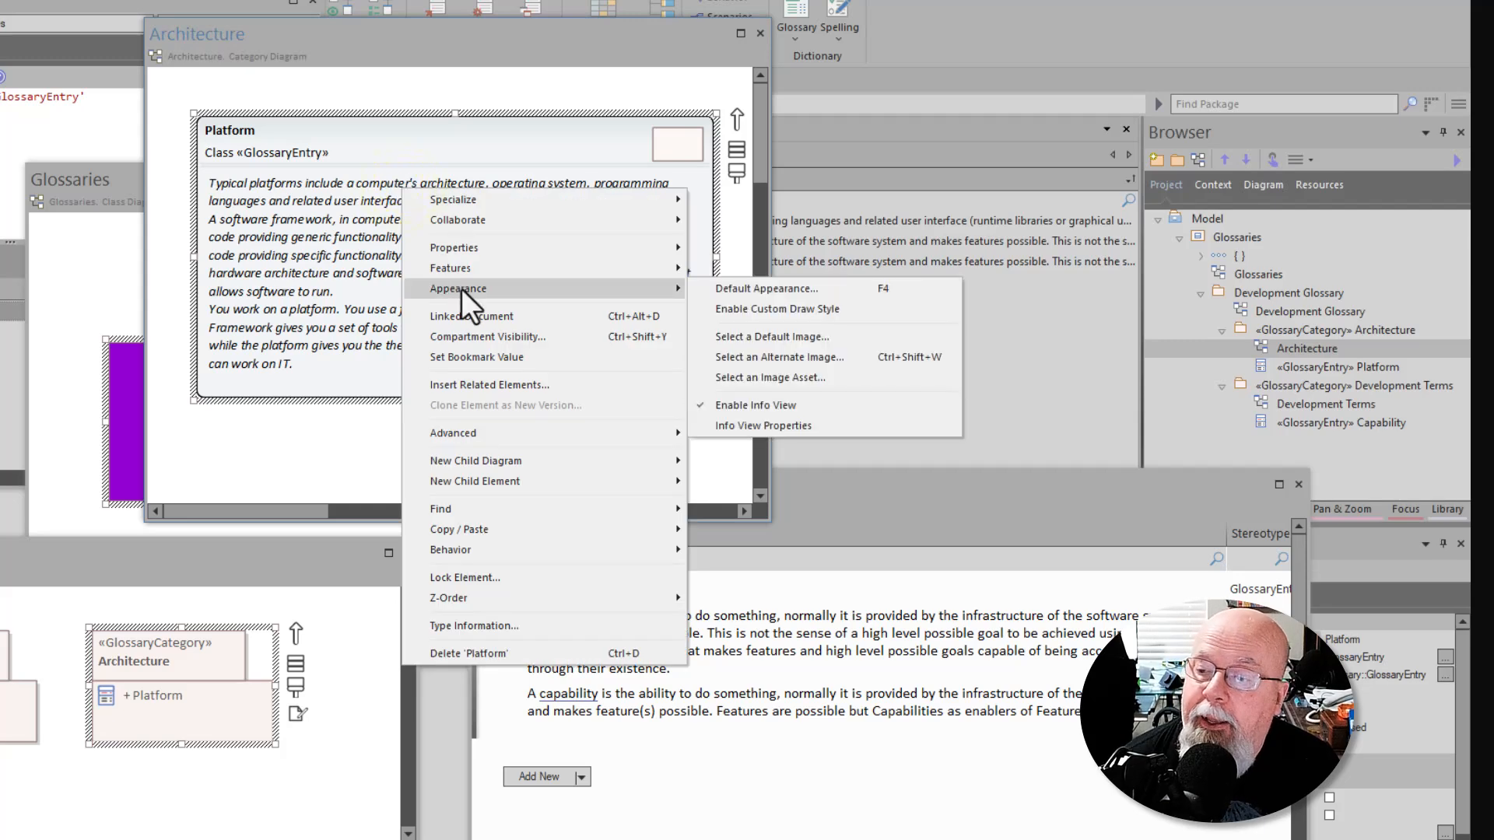
left_click(739, 431)
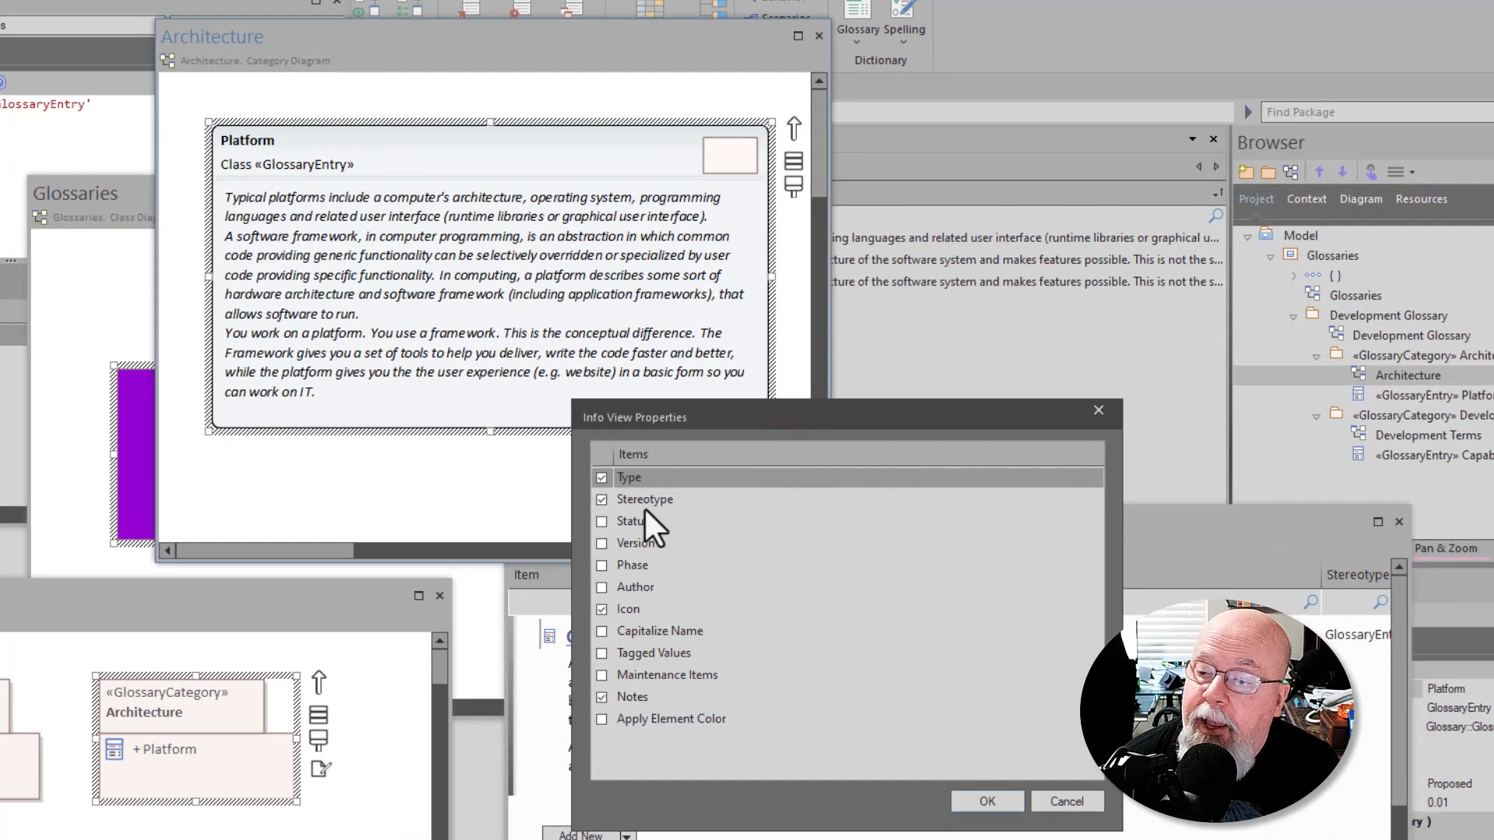
left_click(603, 498)
left_click(601, 608)
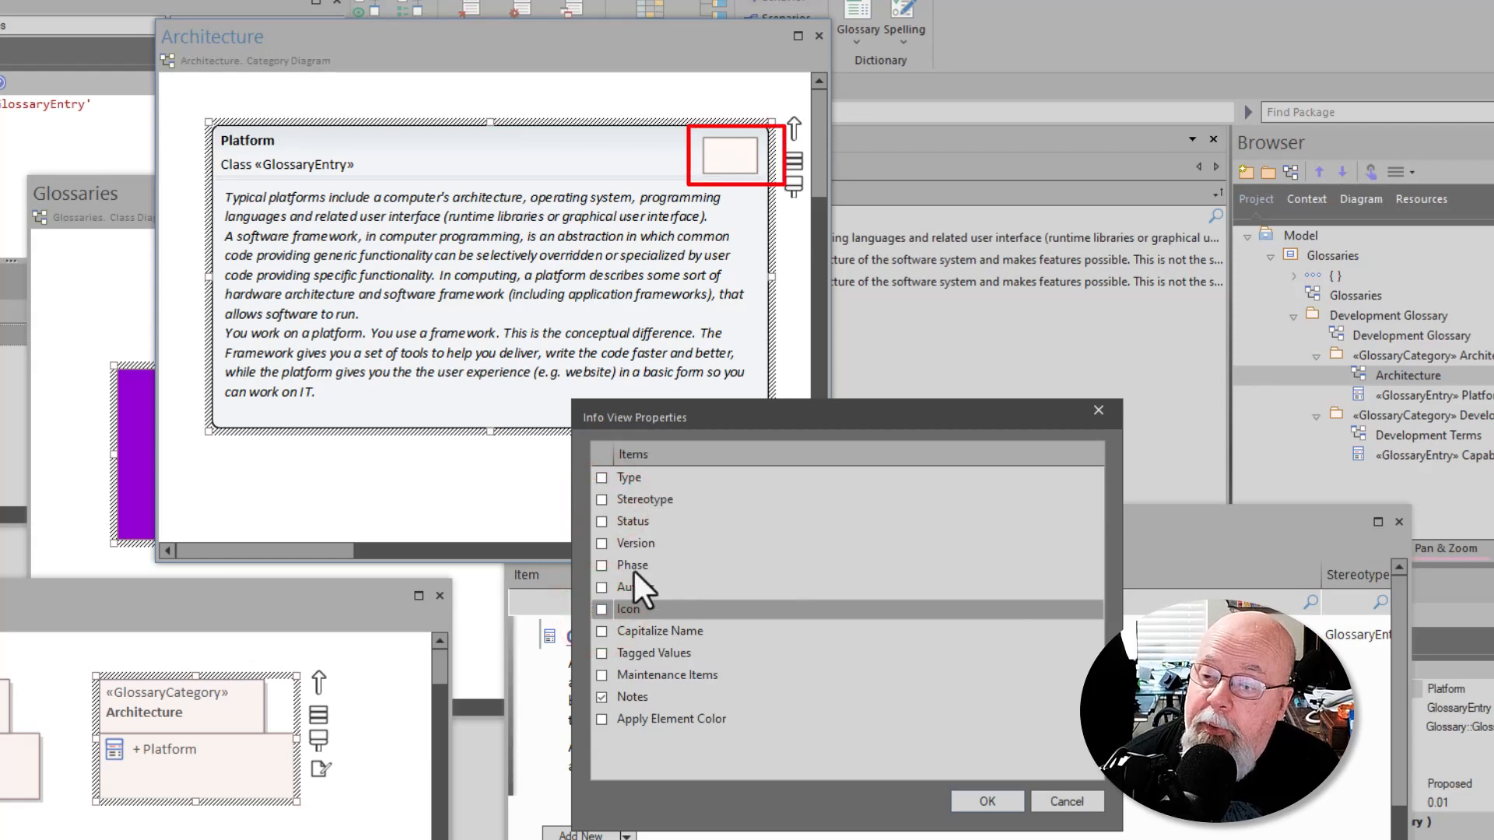
left_click(598, 516)
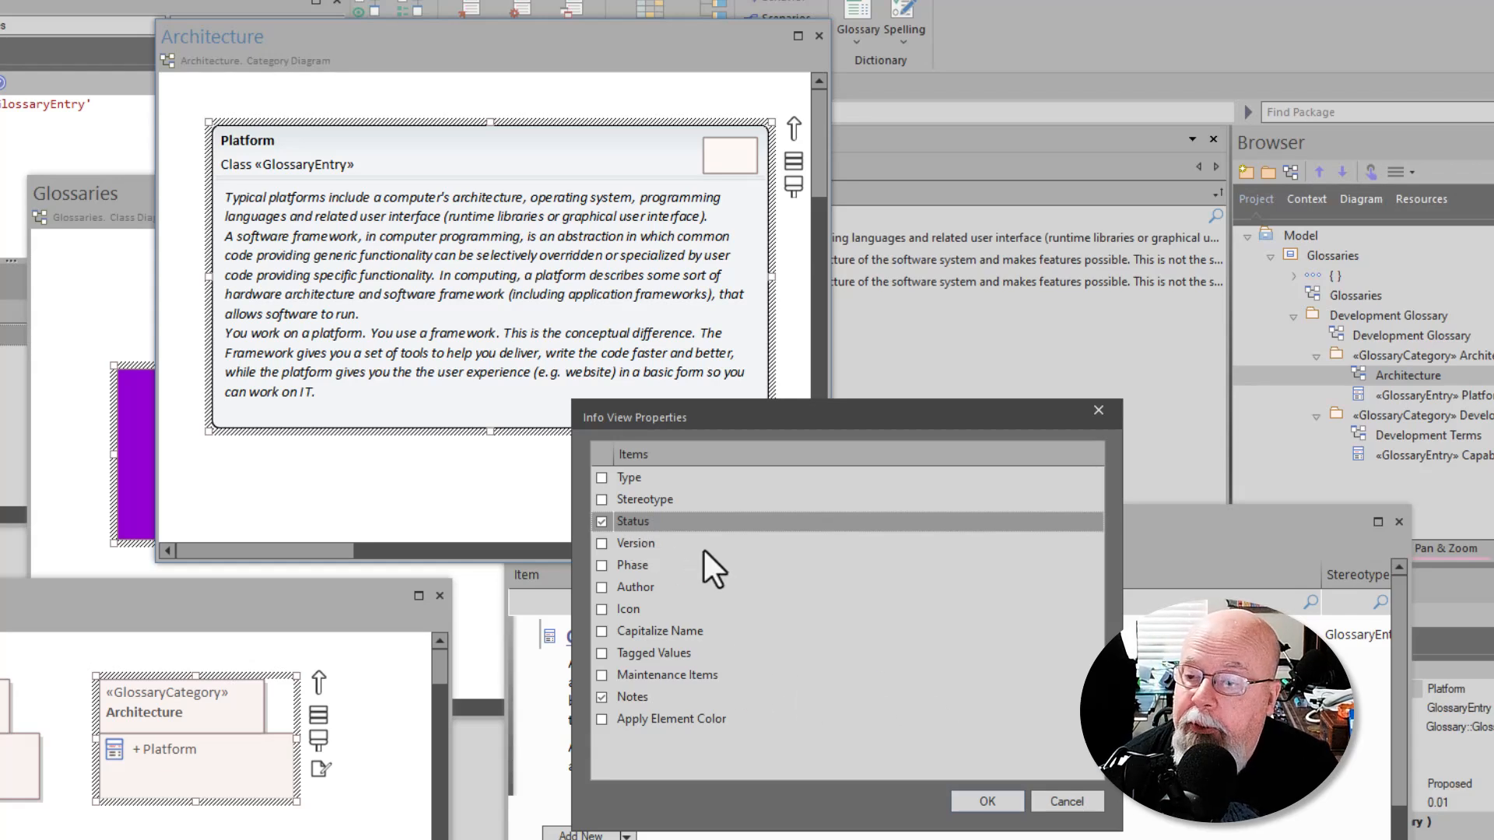
left_click(599, 586)
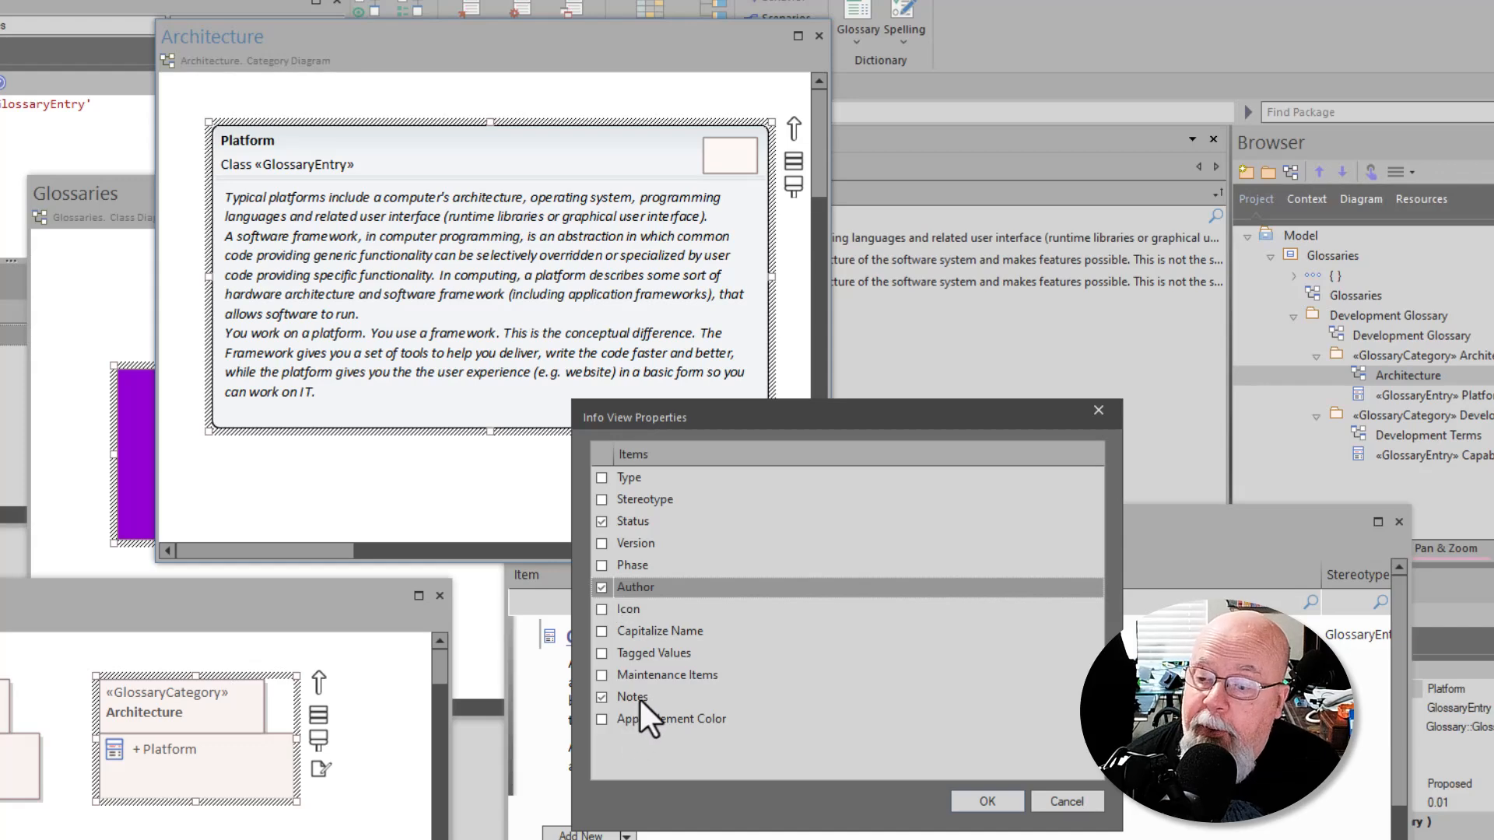
left_click(987, 800)
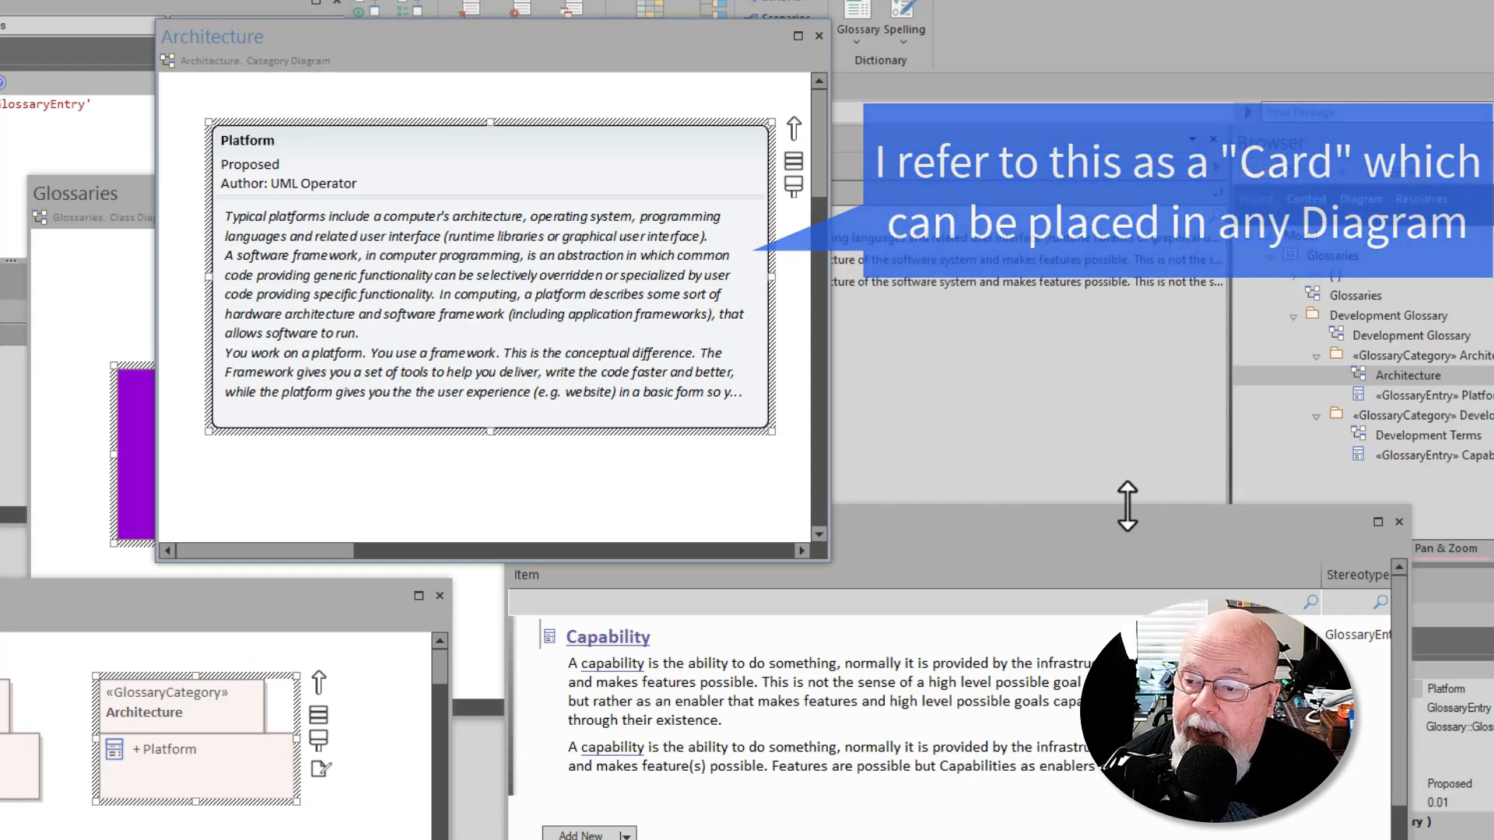
- Deselect the Platform card in the Architecture diagram and activate the Development Terms window for comparison
left_click(1102, 533)
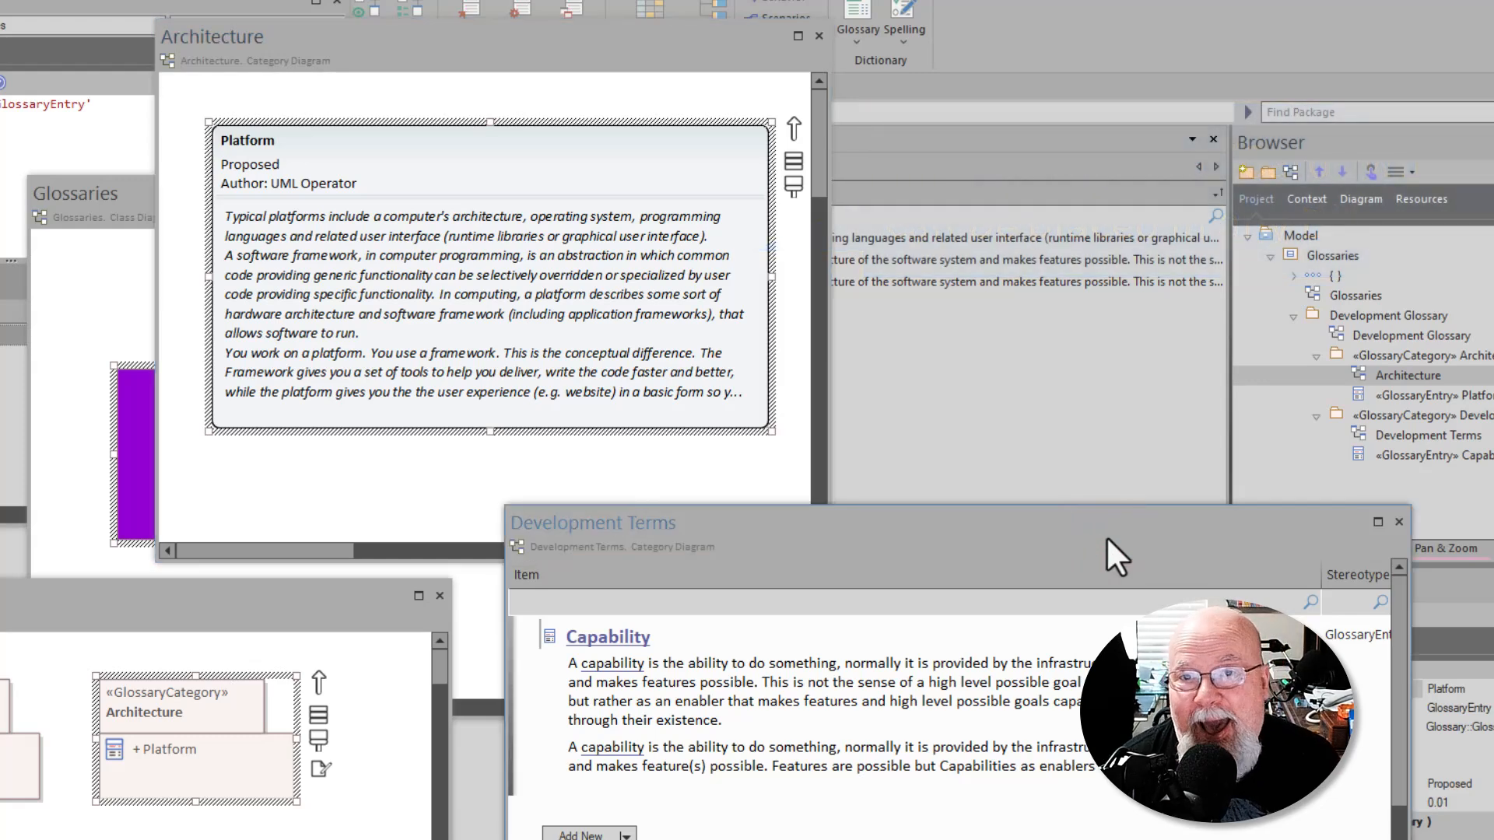
left_click(549, 470)
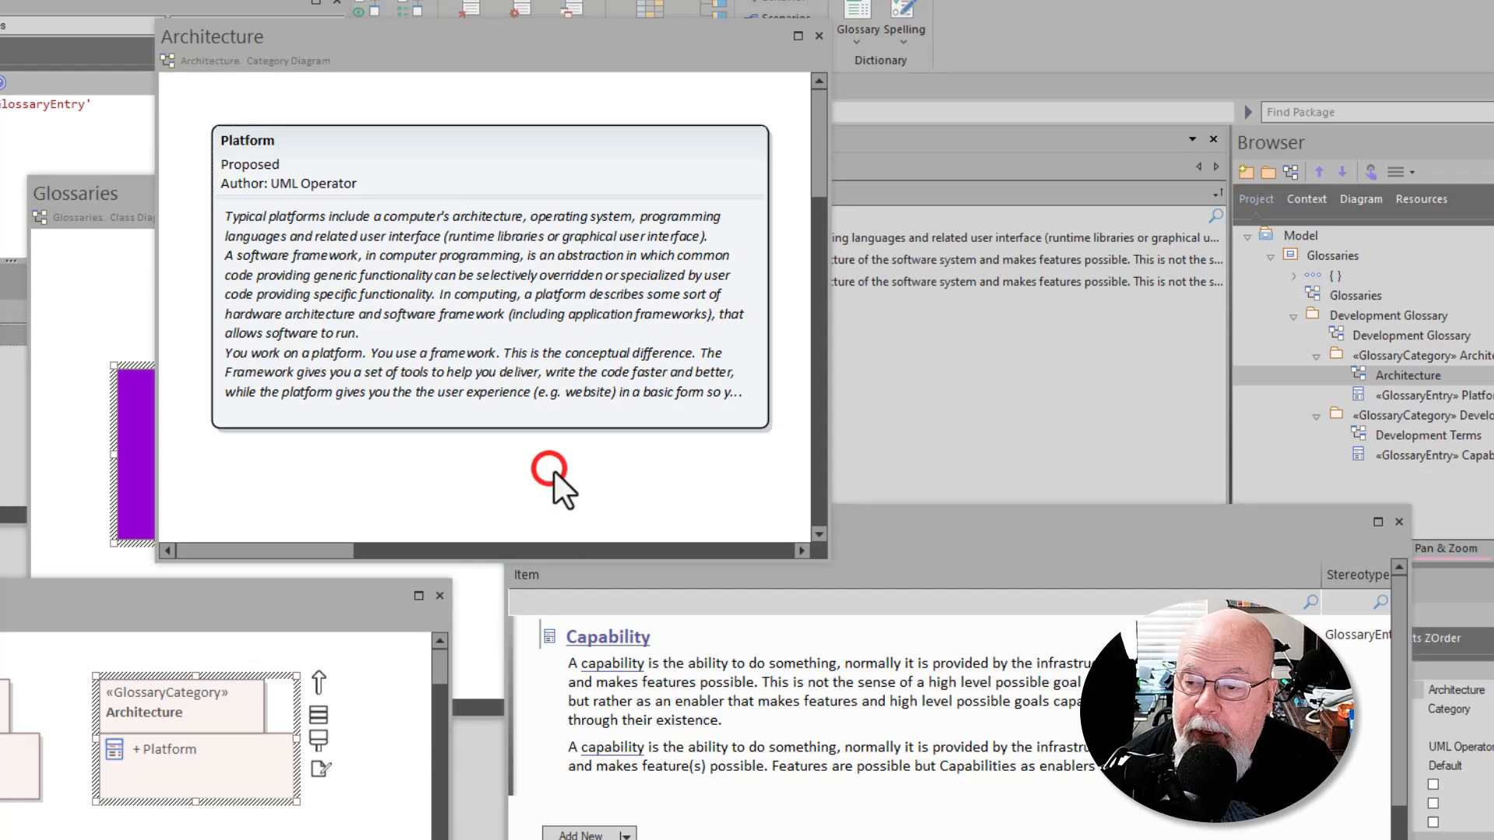
left_click(949, 529)
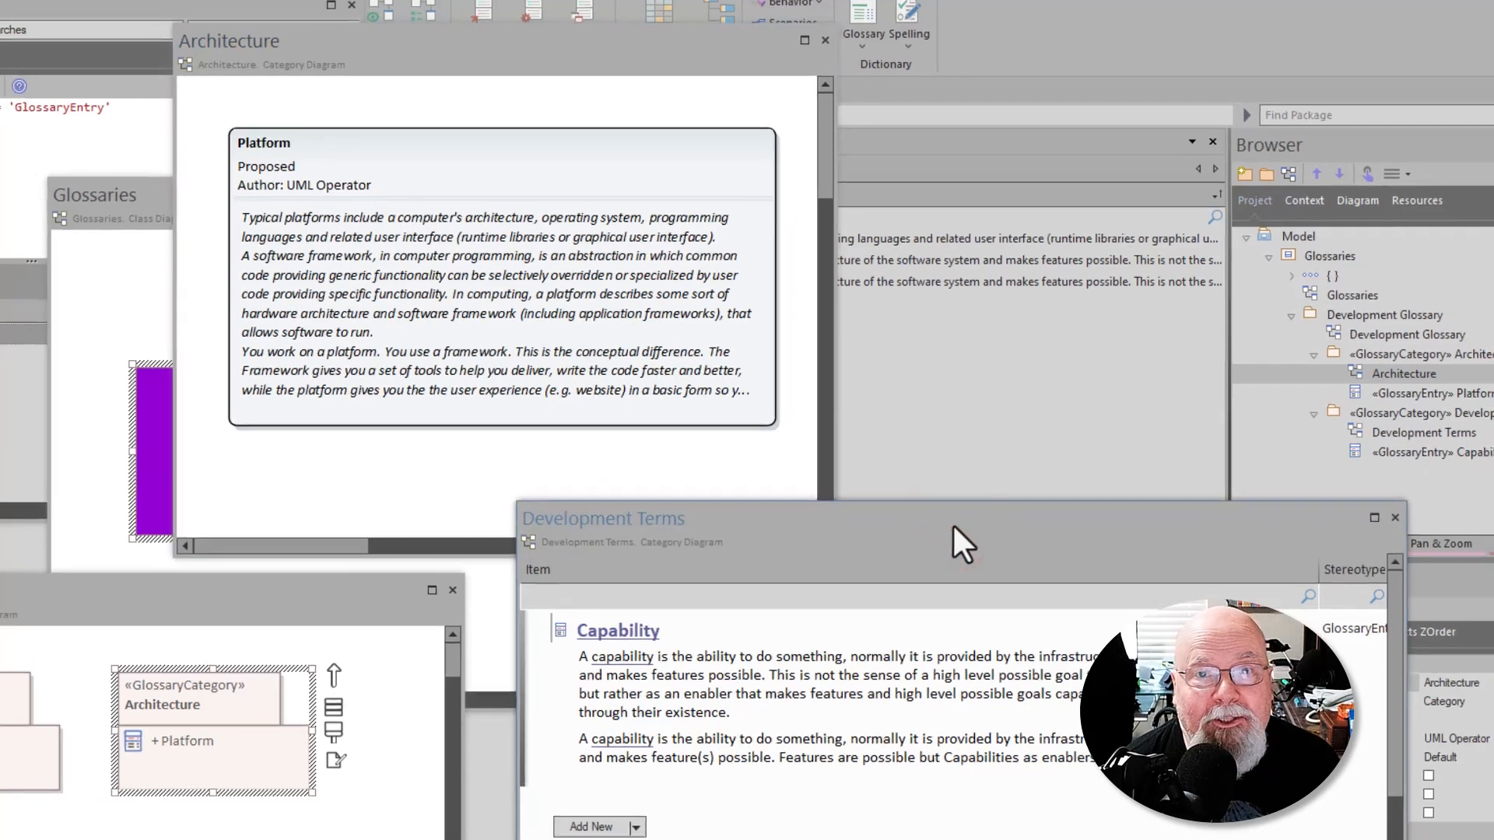